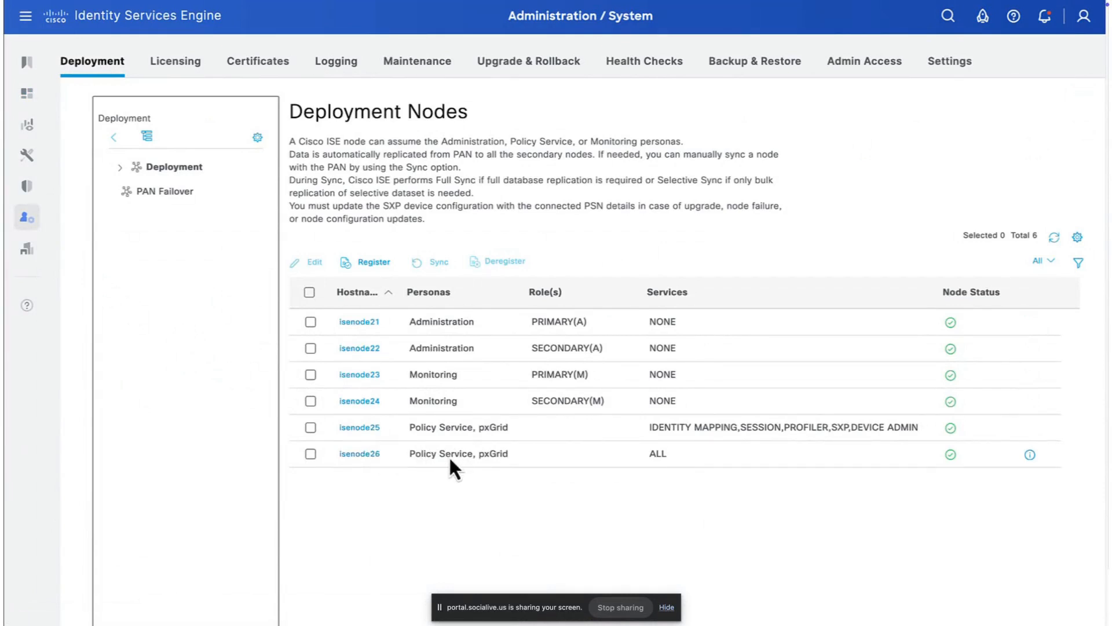
Step: Start a new remote logging target under System > Logging > Remote Logging Targets
mouse_move(33, 220)
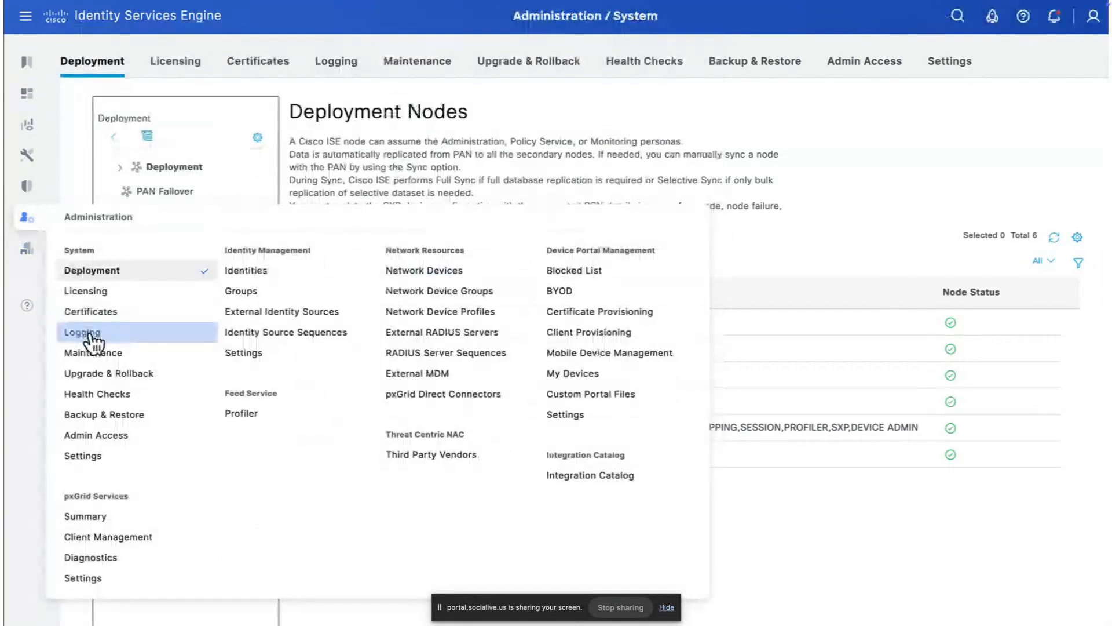
left_click(89, 332)
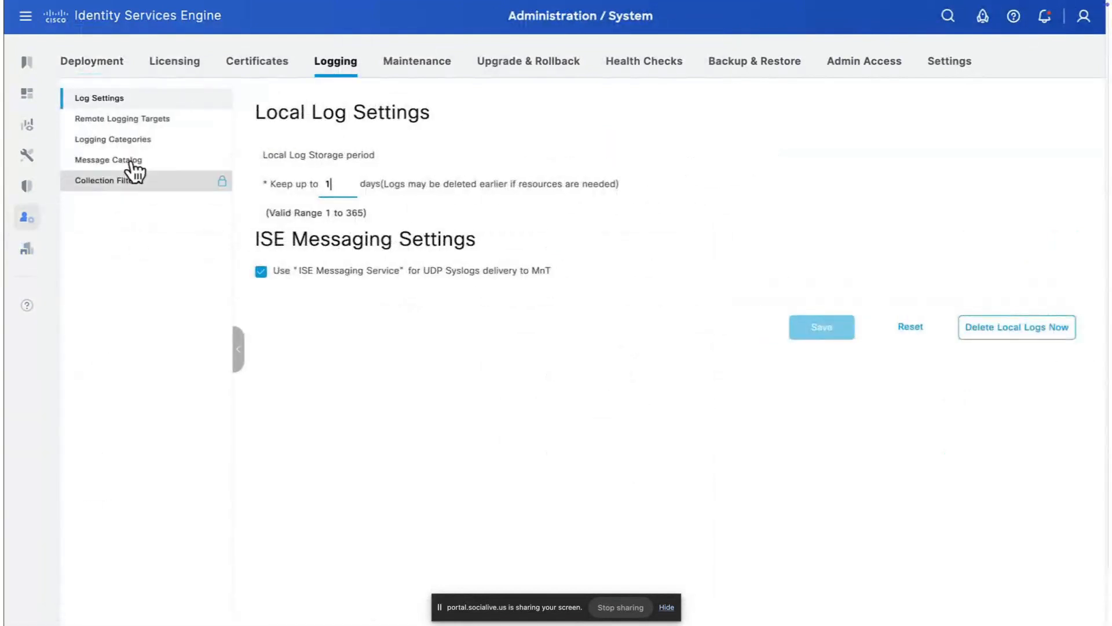
left_click(123, 119)
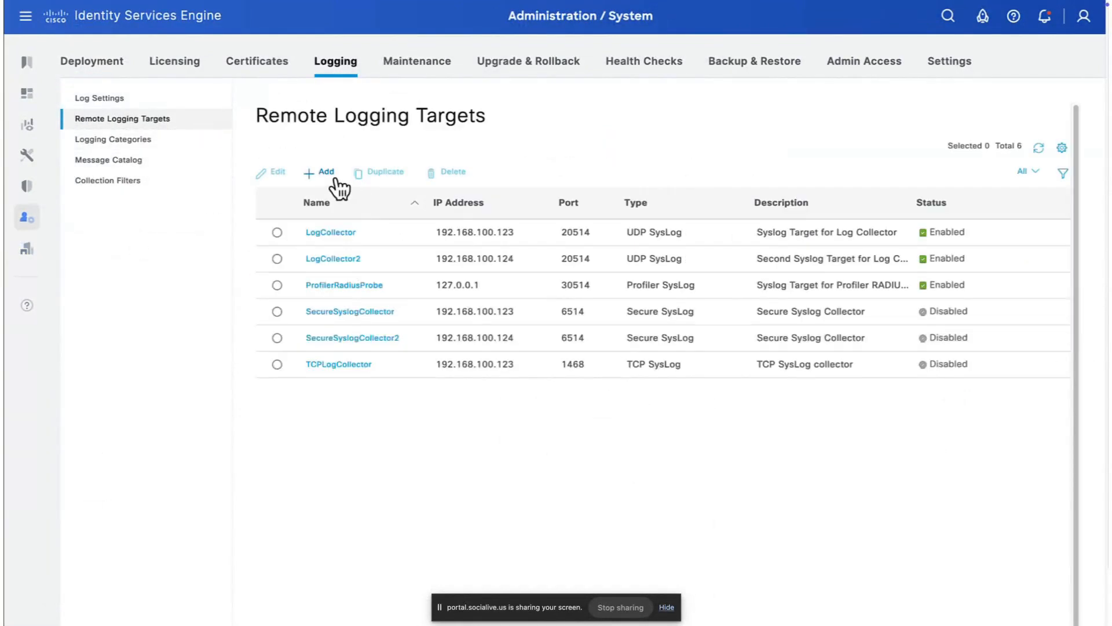
left_click(335, 180)
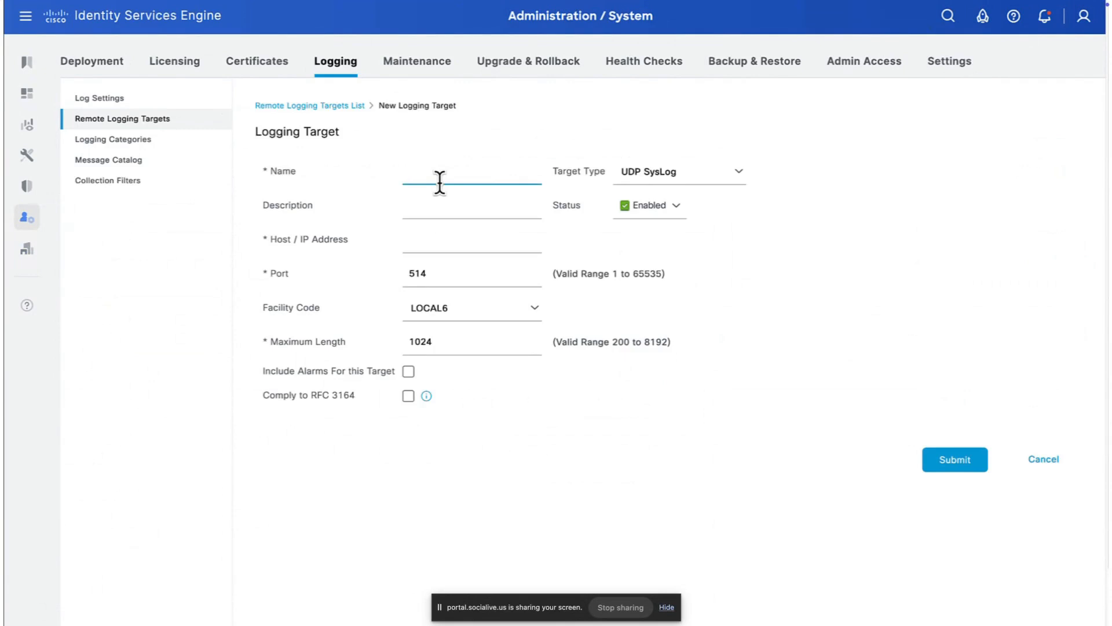
Step: Fill in target Splunk_SIEM: UDP SysLog, description 'Splunk', enabled, host 192.168.100.175
left_click(408, 179)
type("Sy")
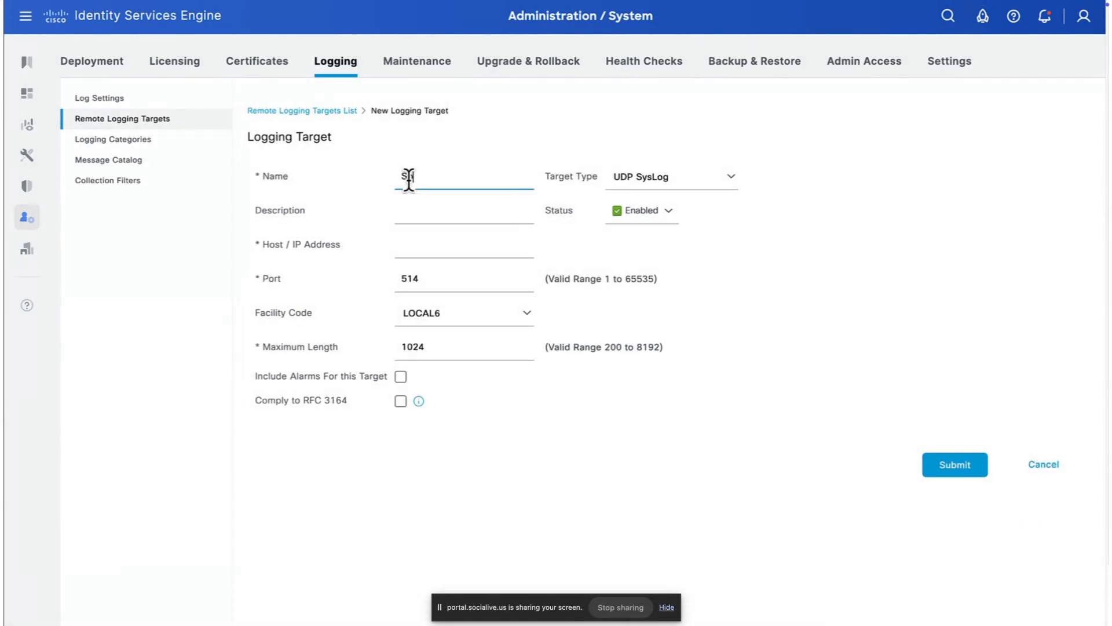
type("lunk")
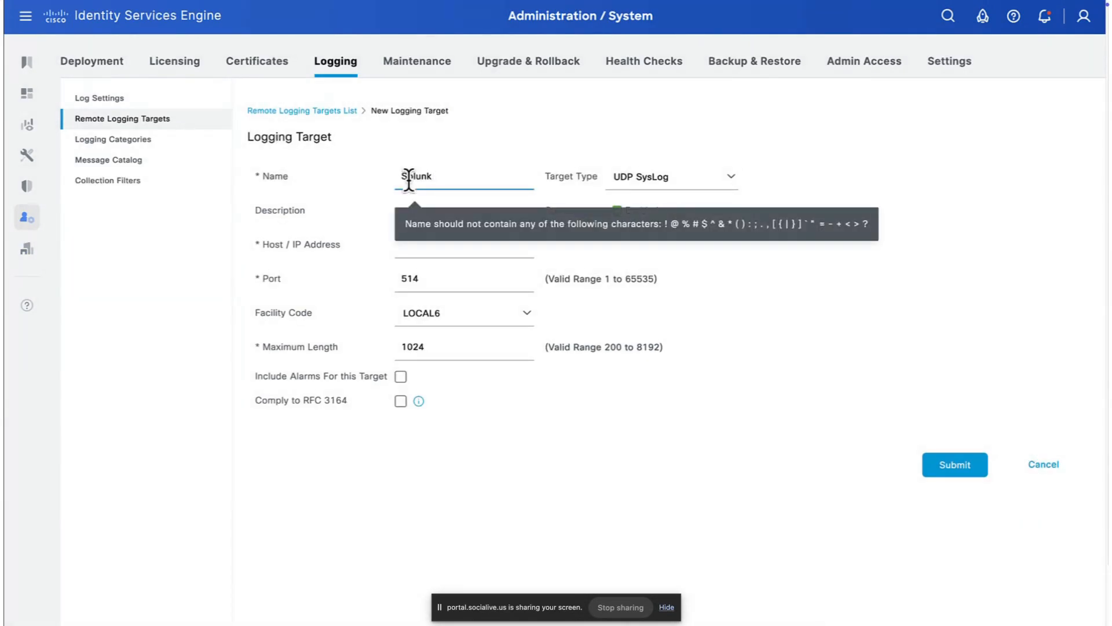
type("_SIEM")
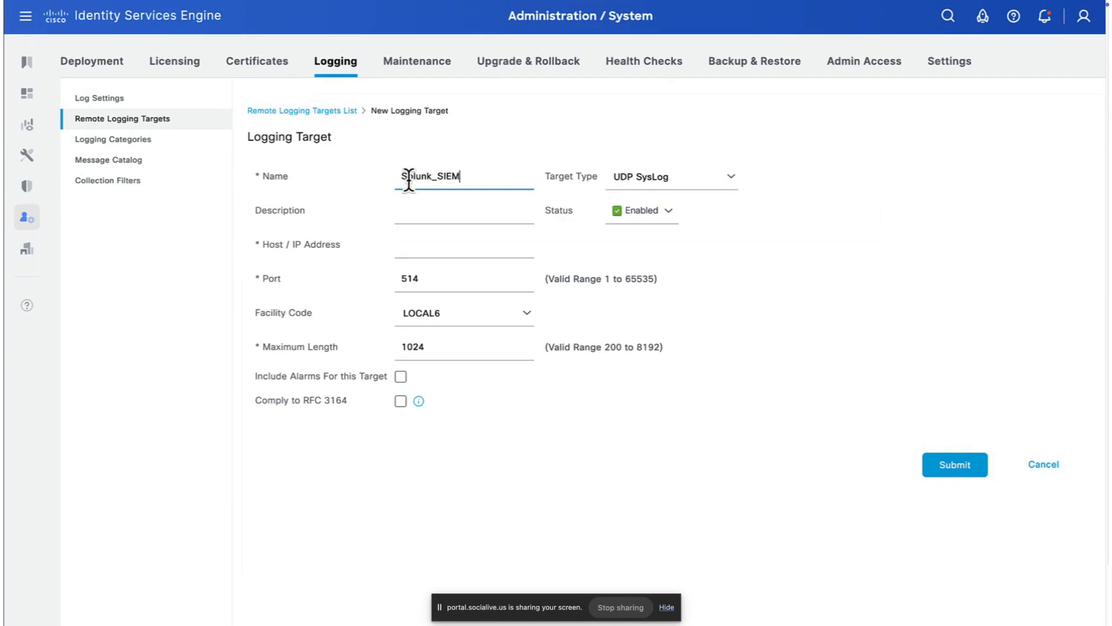
left_click(733, 182)
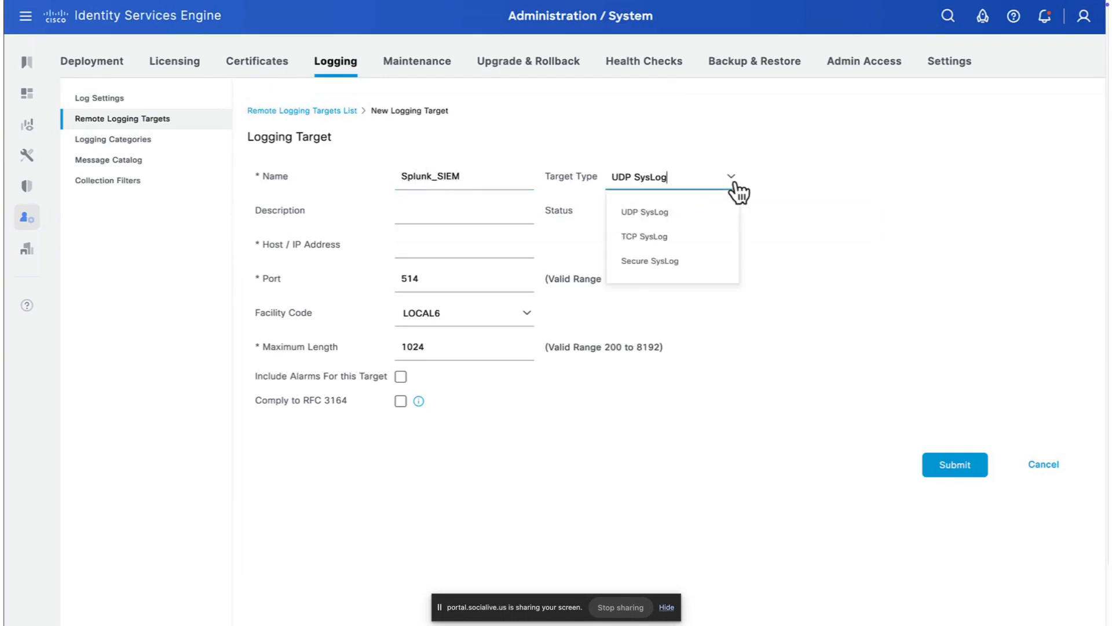
left_click(684, 220)
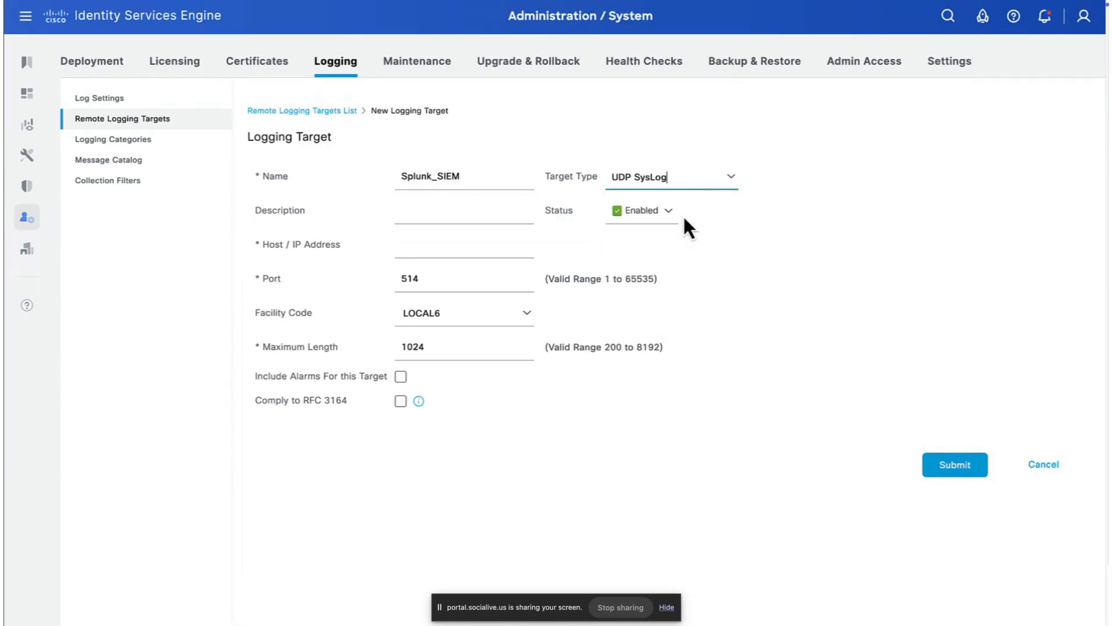
left_click(490, 212)
type("Sp")
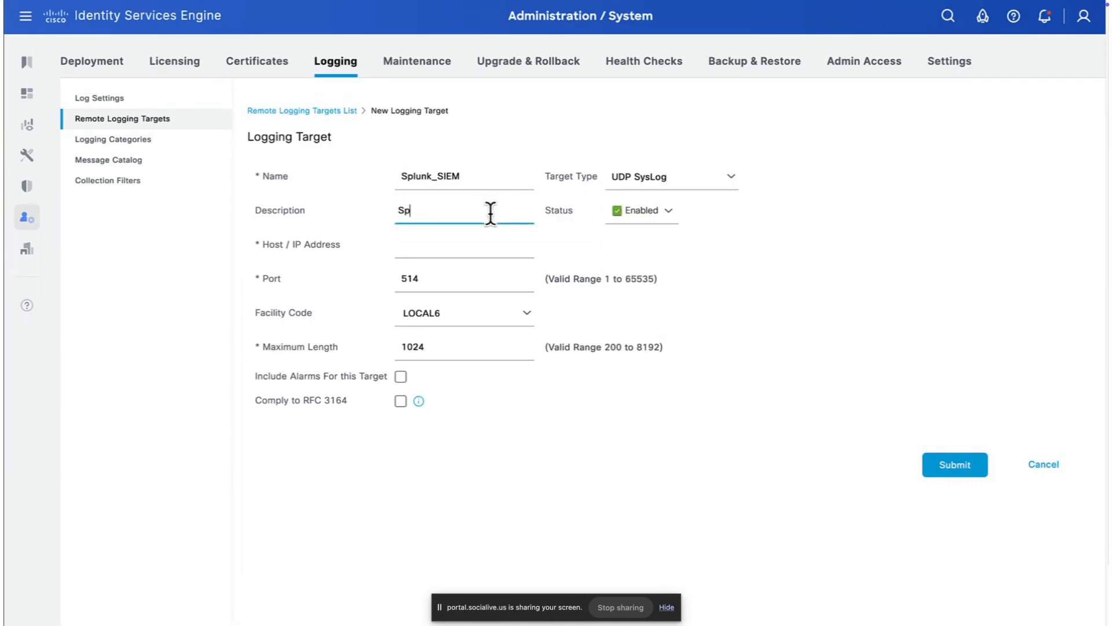
type("lunk")
left_click(669, 215)
left_click(658, 254)
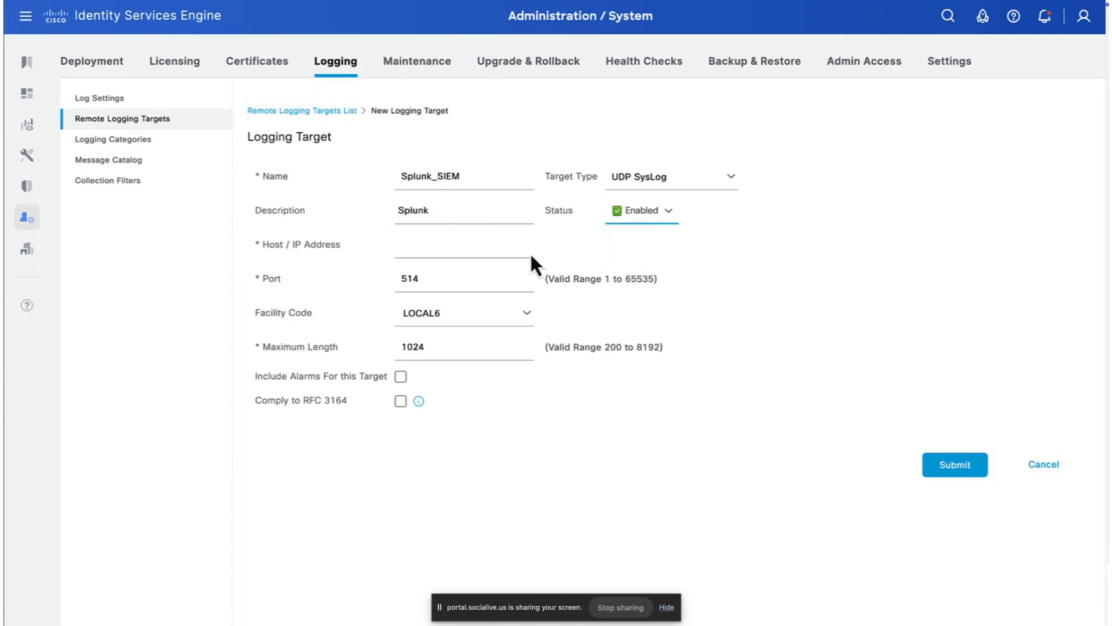
left_click(465, 250)
type("192.1")
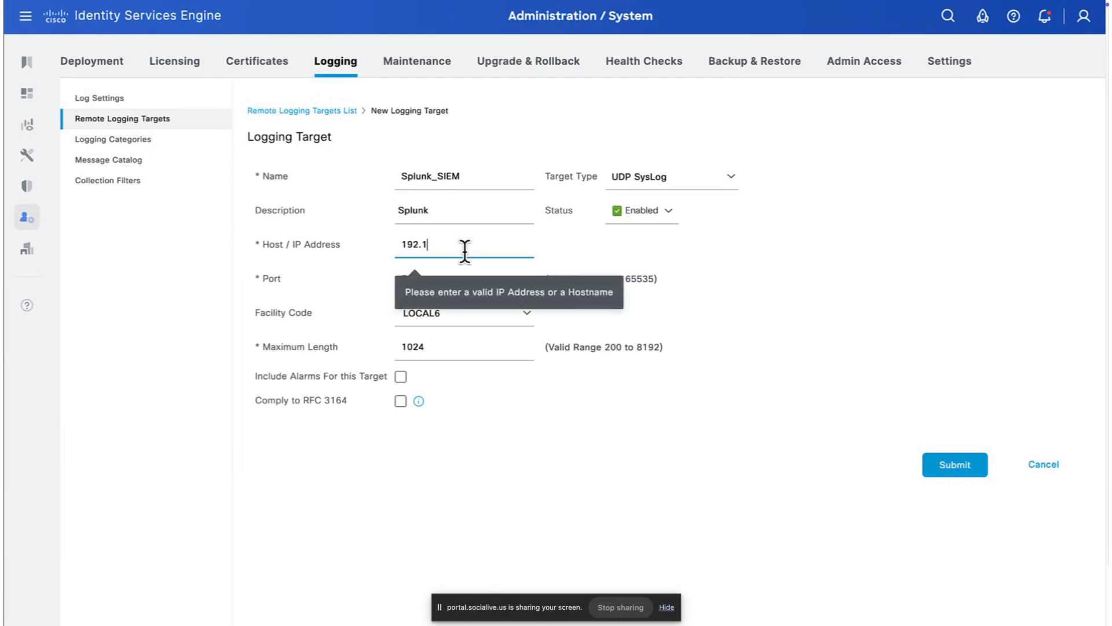
type("68.100.175")
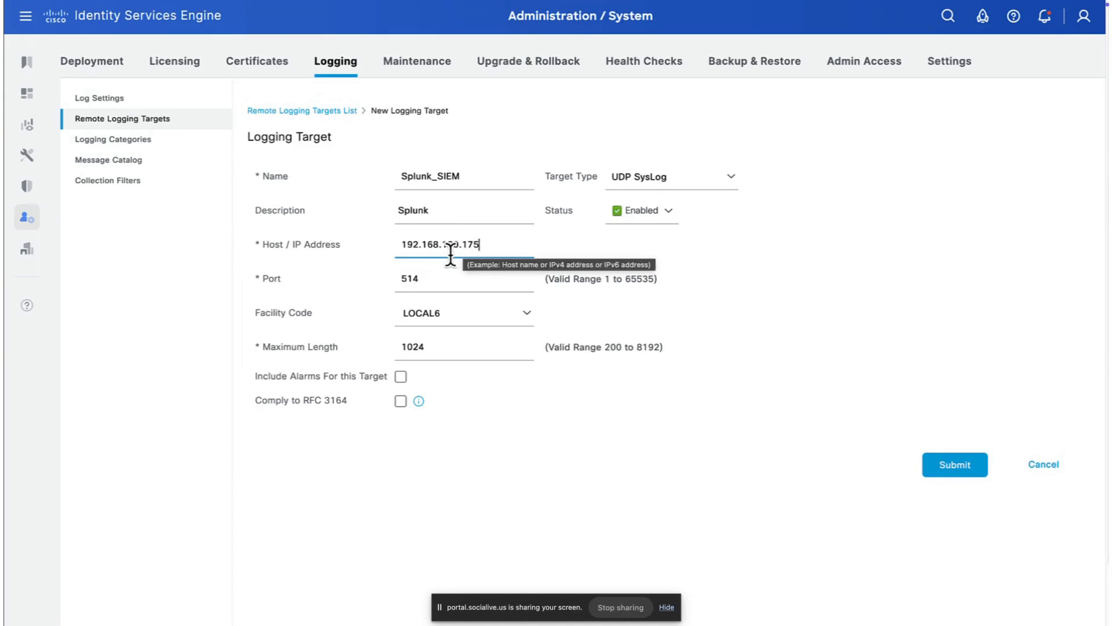
double_click(410, 277)
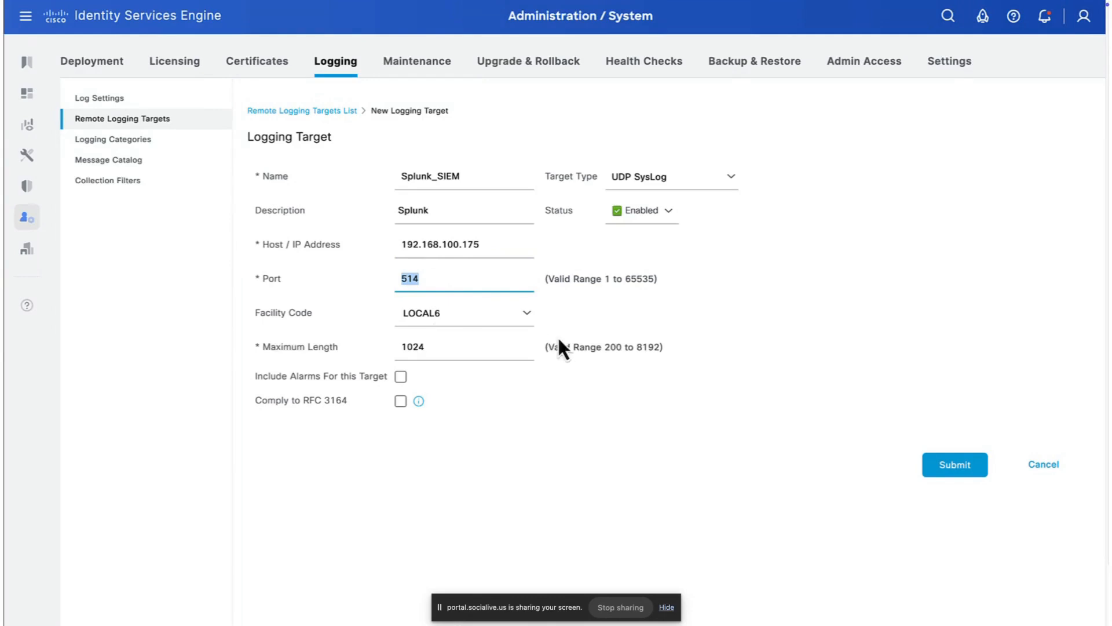
Step: Keep facility LOCAL6, set maximum length 8192, and tick Include Alarms and Comply to RFC 3164
left_click(527, 315)
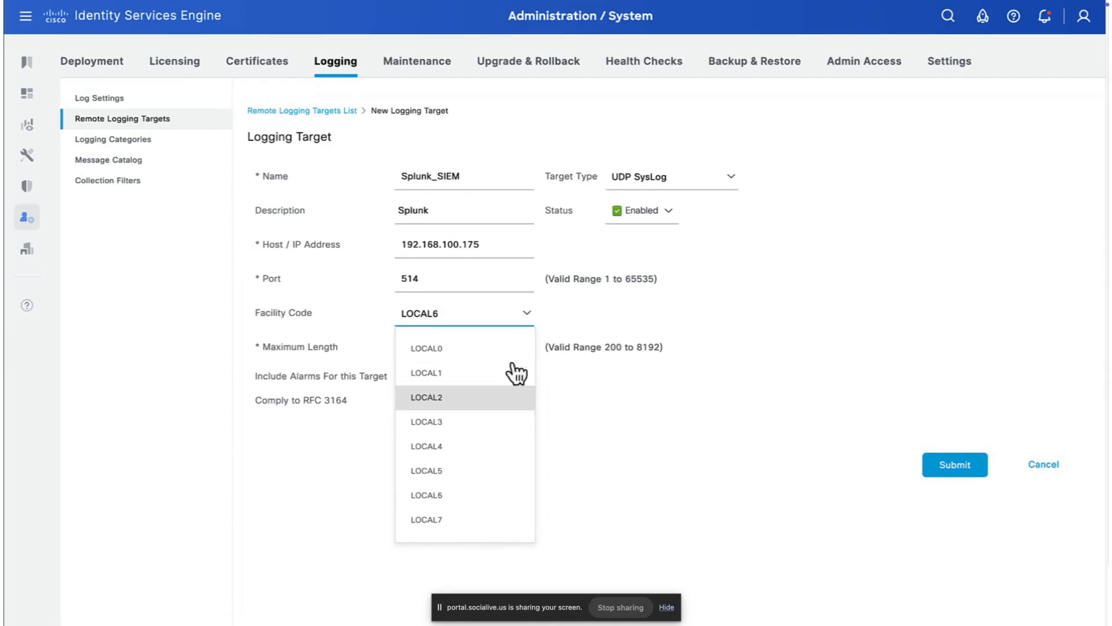
left_click(565, 512)
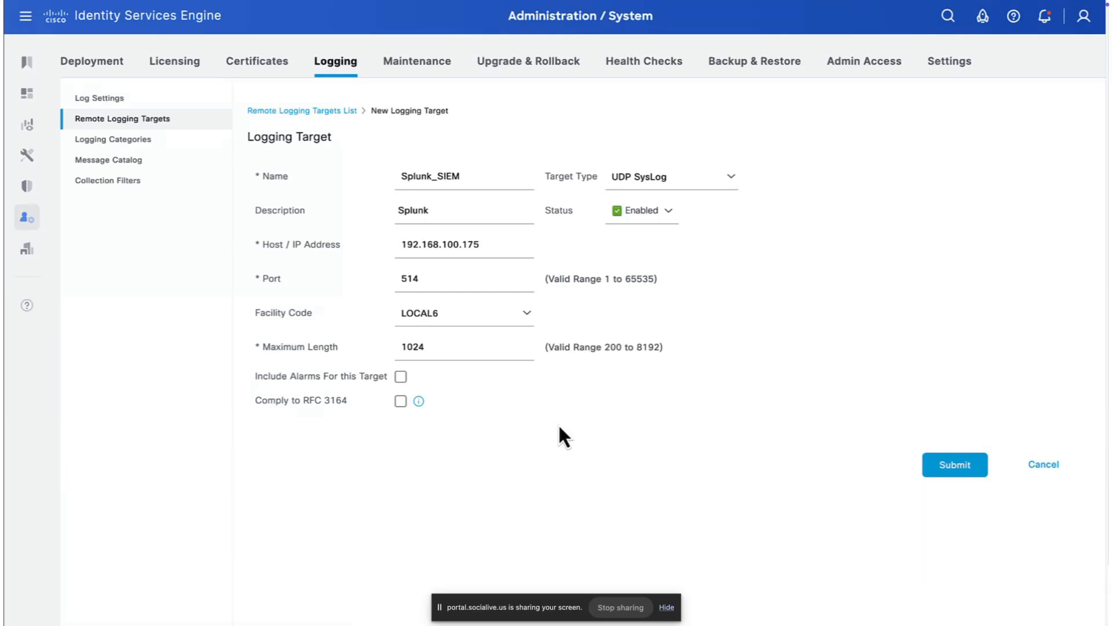
double_click(455, 346)
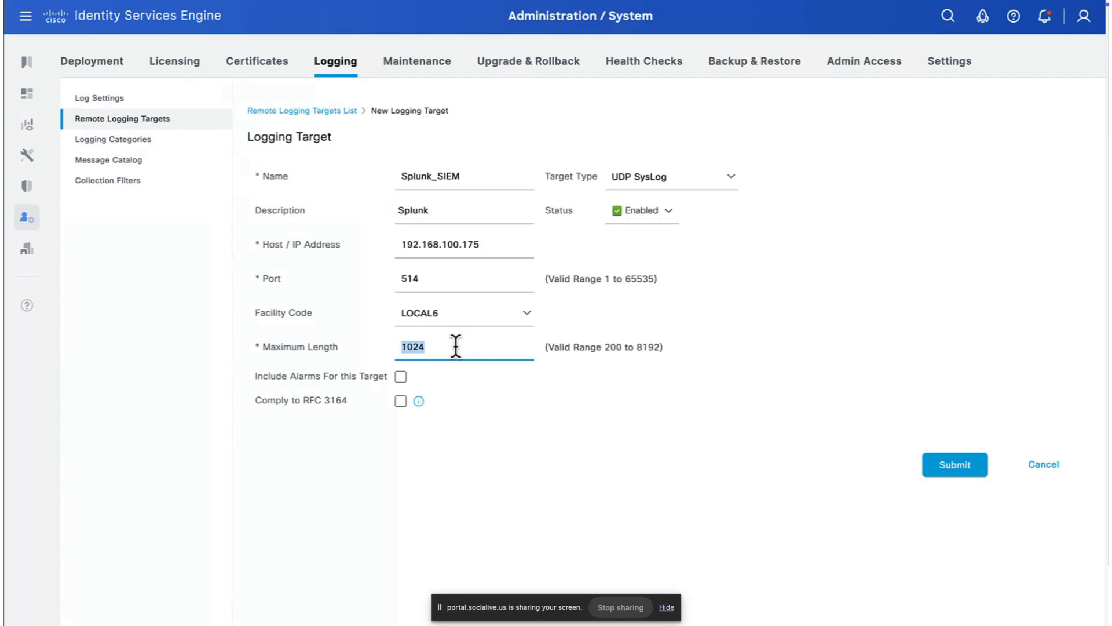
type("9182")
double_click(456, 346)
type("8192")
left_click(458, 403)
left_click(400, 376)
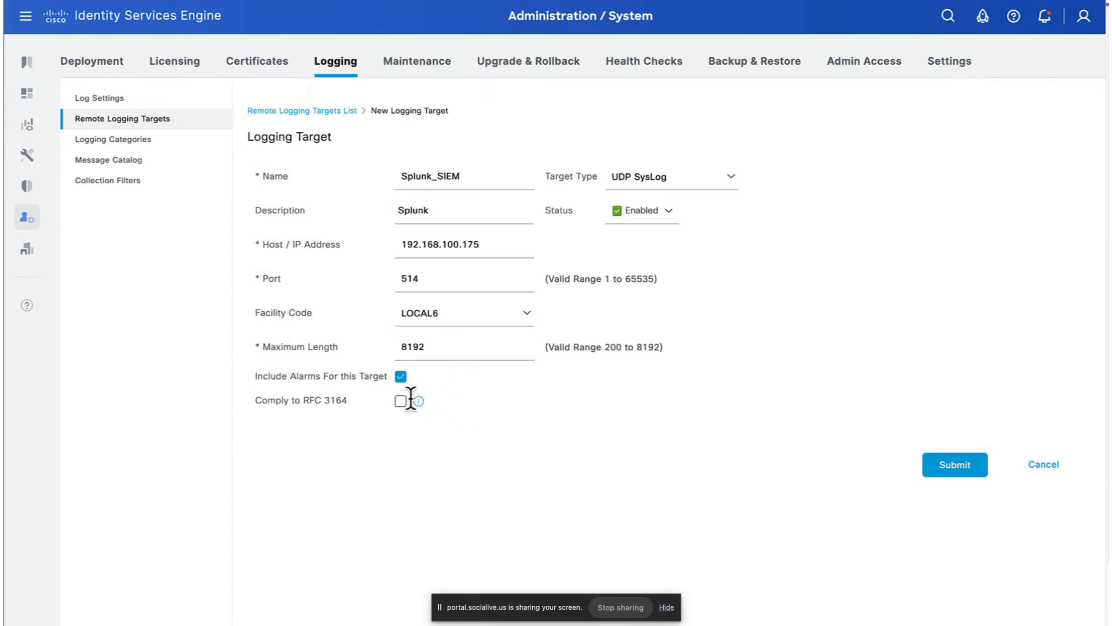
left_click(401, 402)
mouse_move(419, 403)
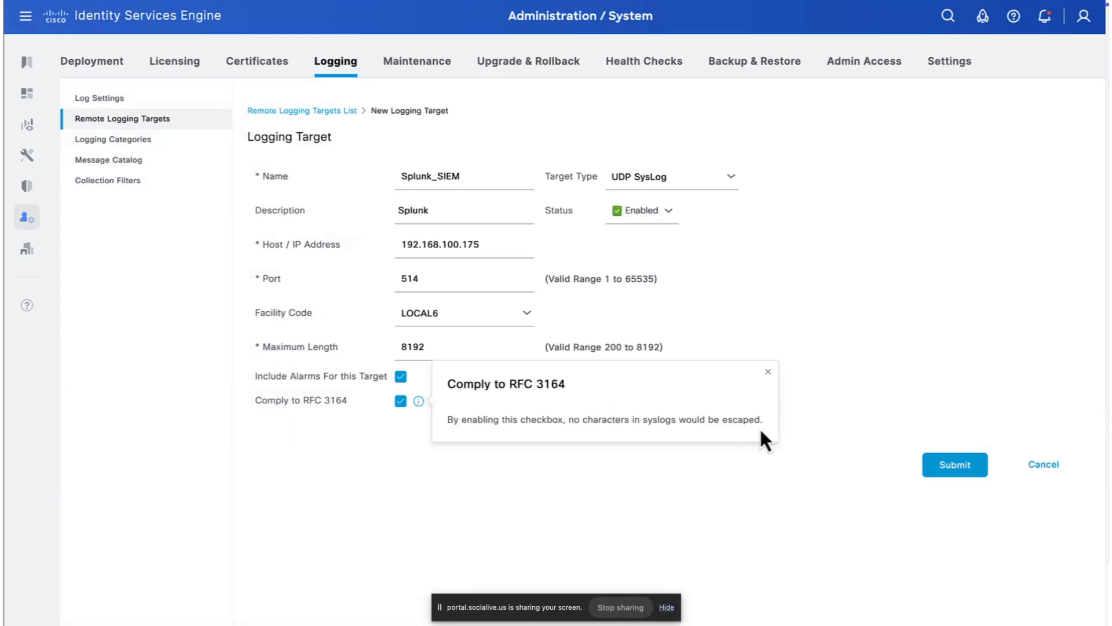
Step: Submit the Splunk_SIEM target, accept the unsecure UDP warning, and go to Logging Categories
left_click(930, 474)
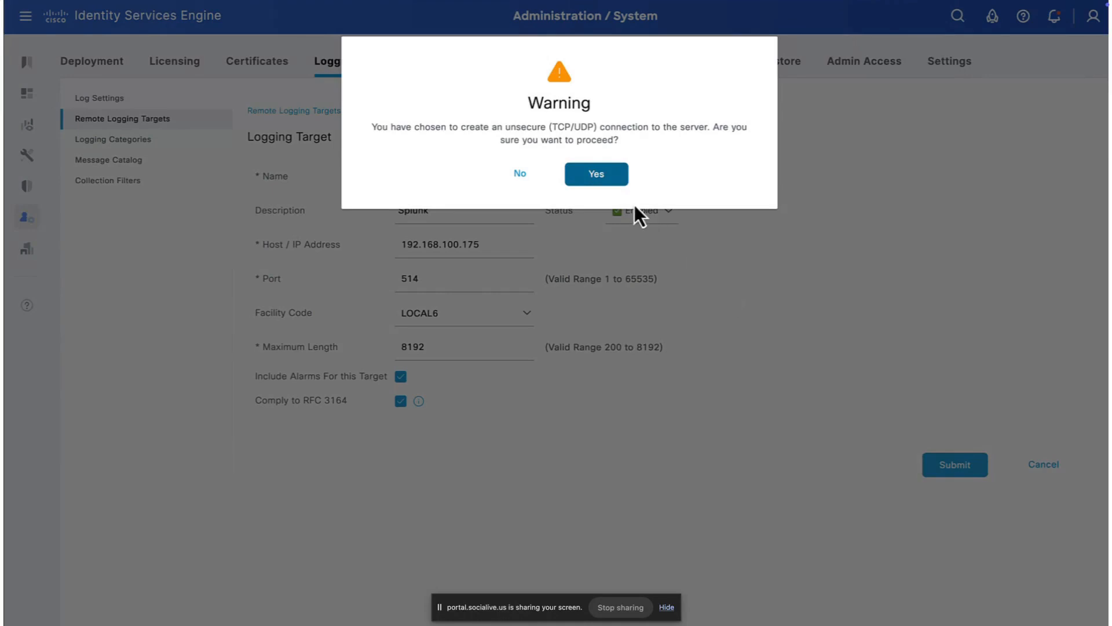
left_click(612, 182)
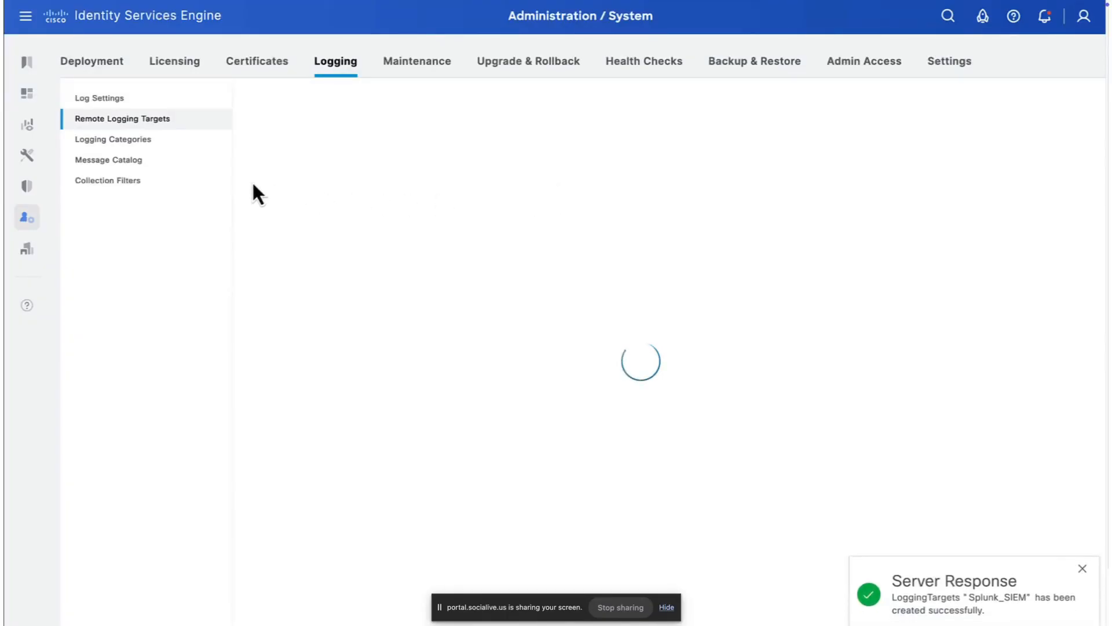
left_click(180, 155)
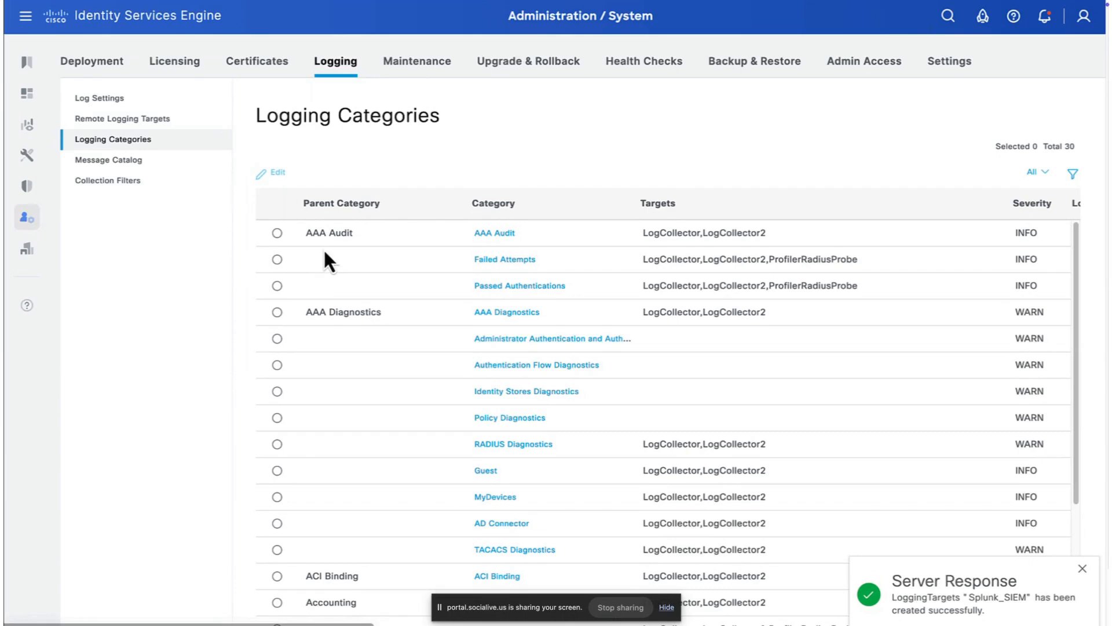
Step: Add Splunk_SIEM to the AAA Audit category's selected targets and save
left_click(503, 232)
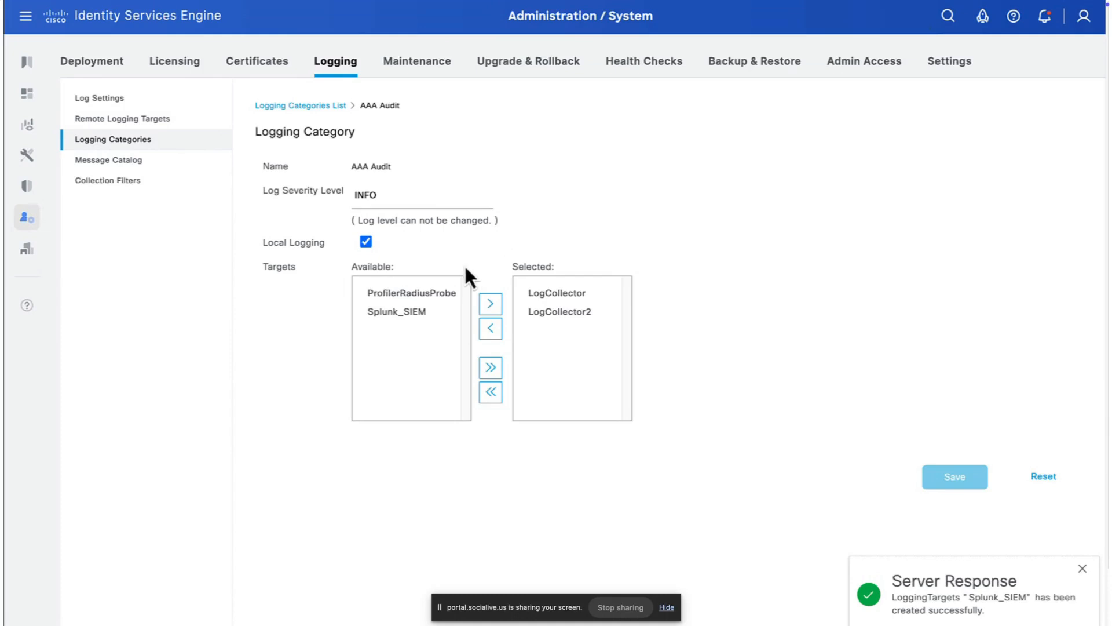
left_click(421, 309)
left_click(418, 313)
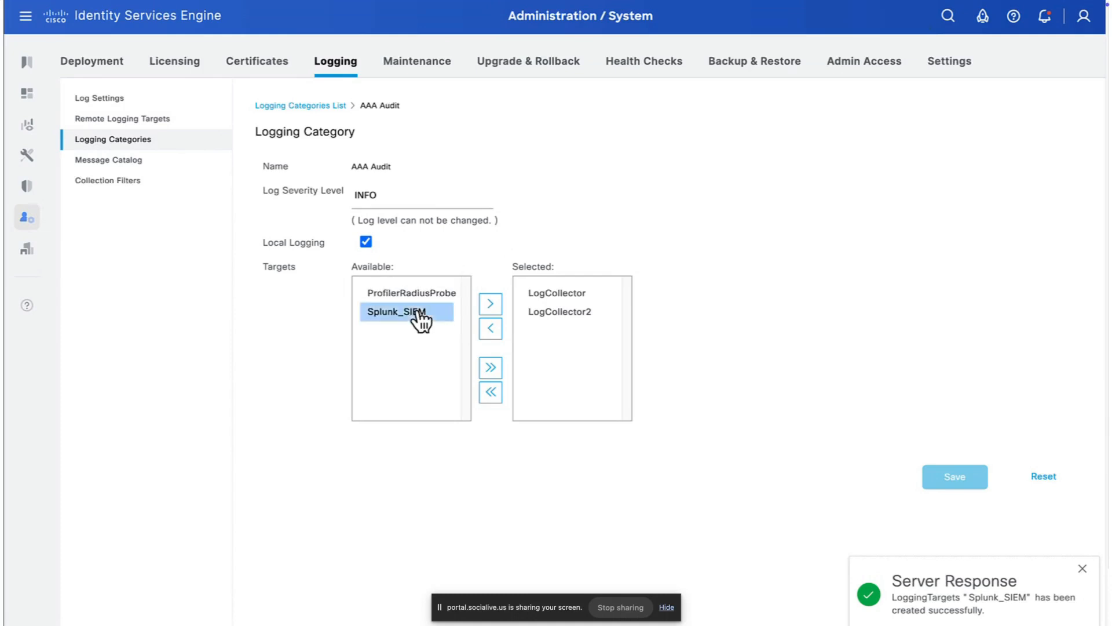
double_click(421, 316)
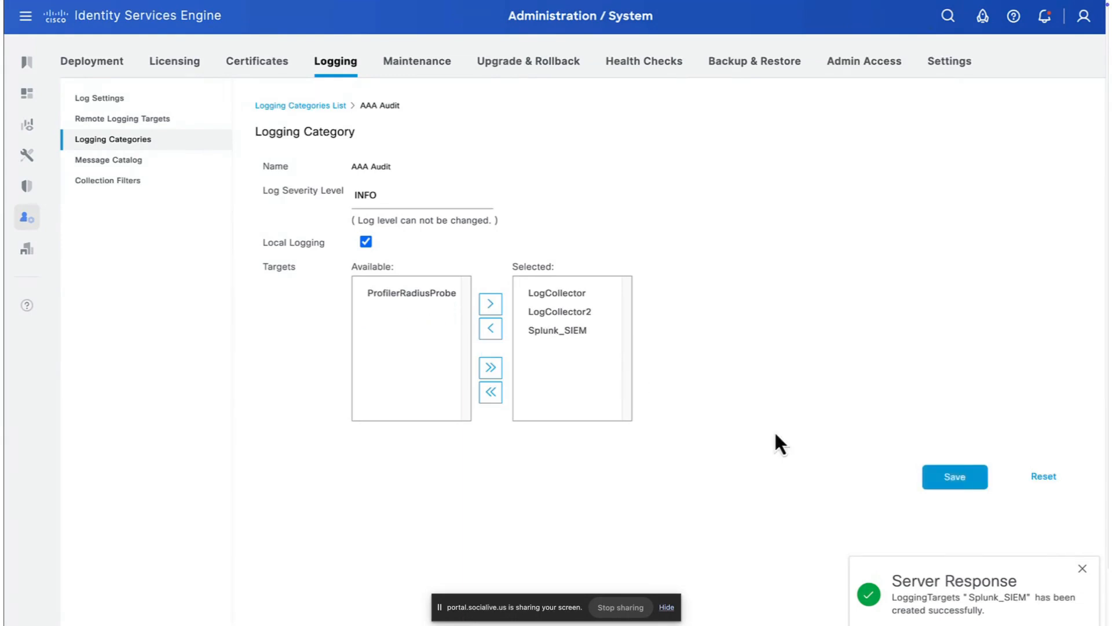
left_click(943, 476)
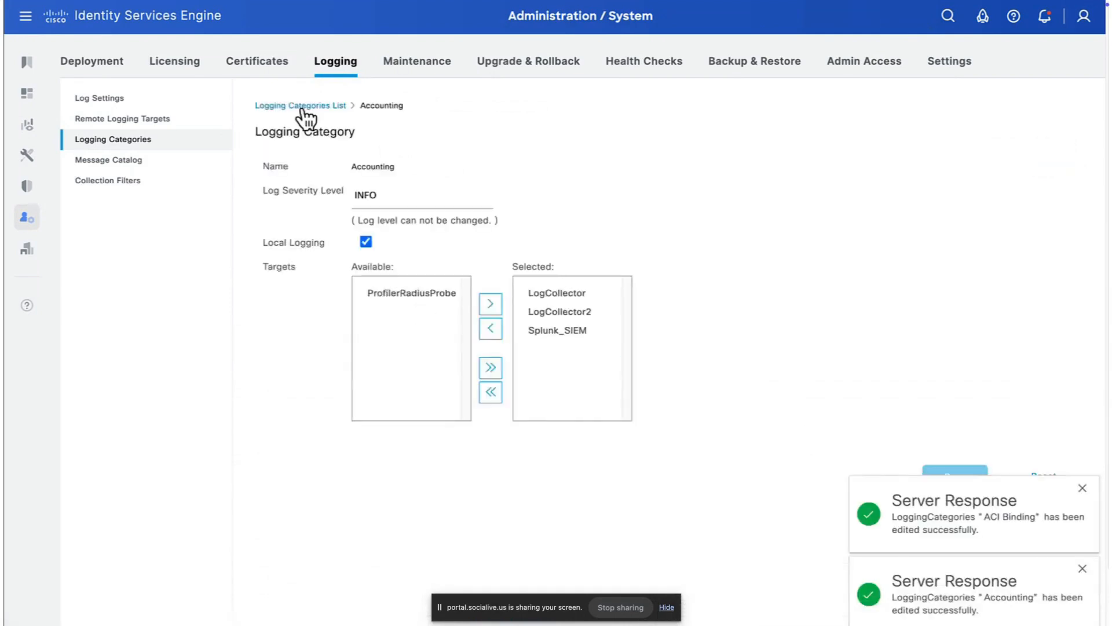
Step: Filter the logging categories by target 'splunk_SIEM' to verify, then go to Collection Filters
left_click(302, 107)
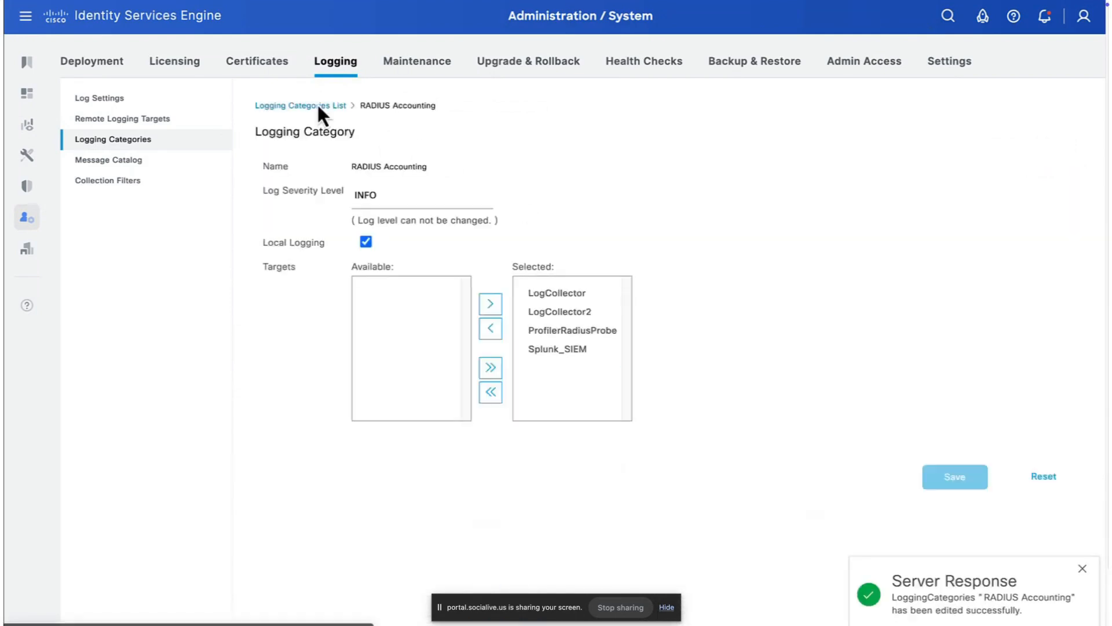
left_click(318, 105)
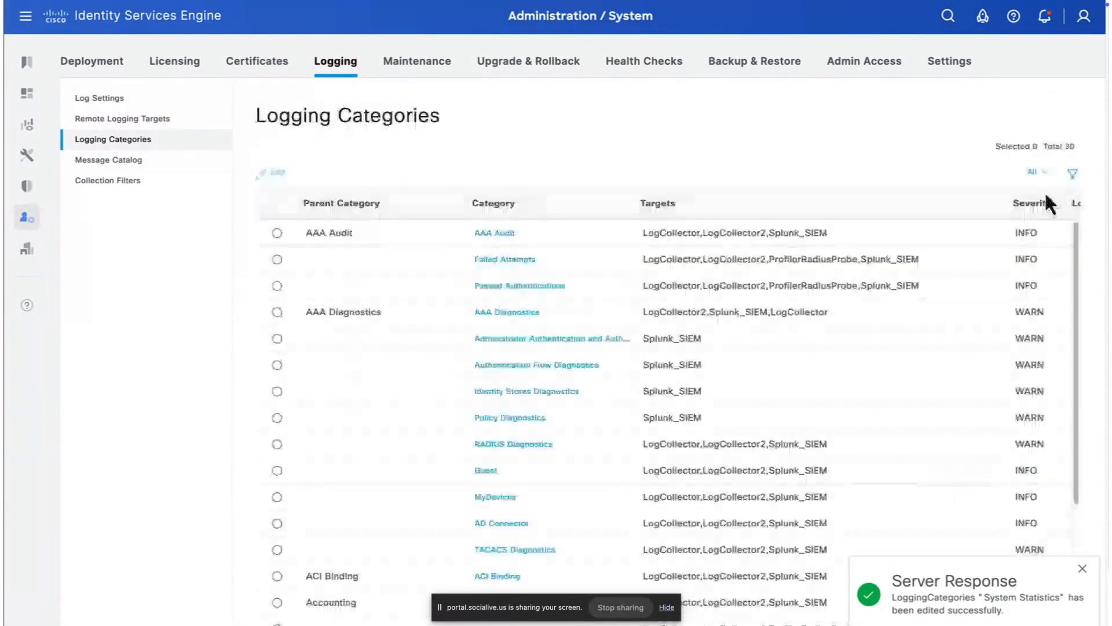
left_click(1073, 174)
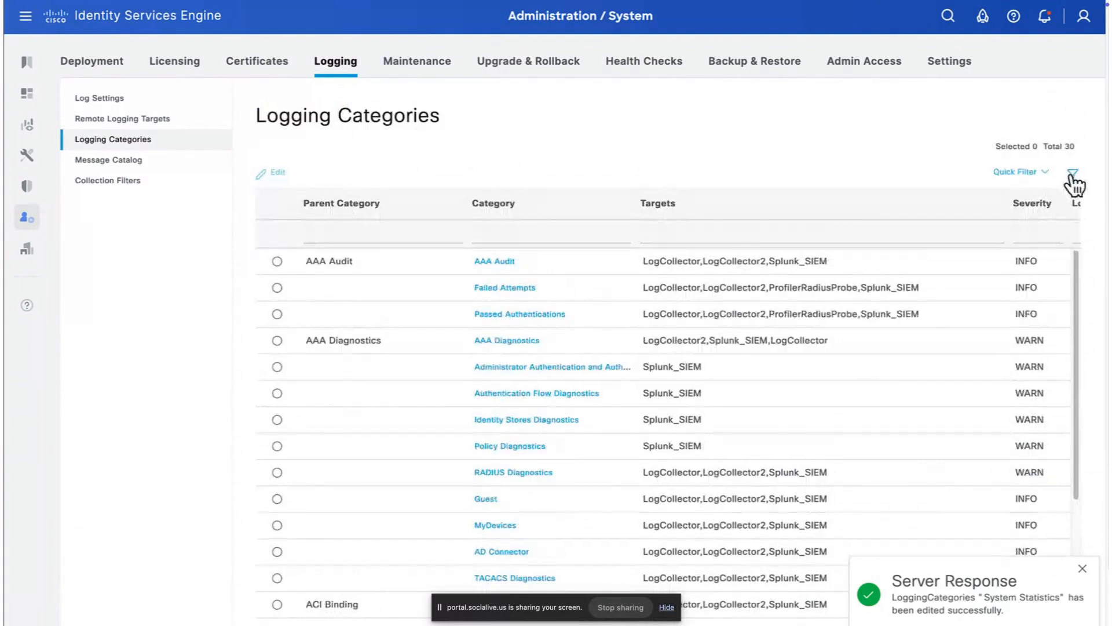
left_click(735, 235)
type("splunk")
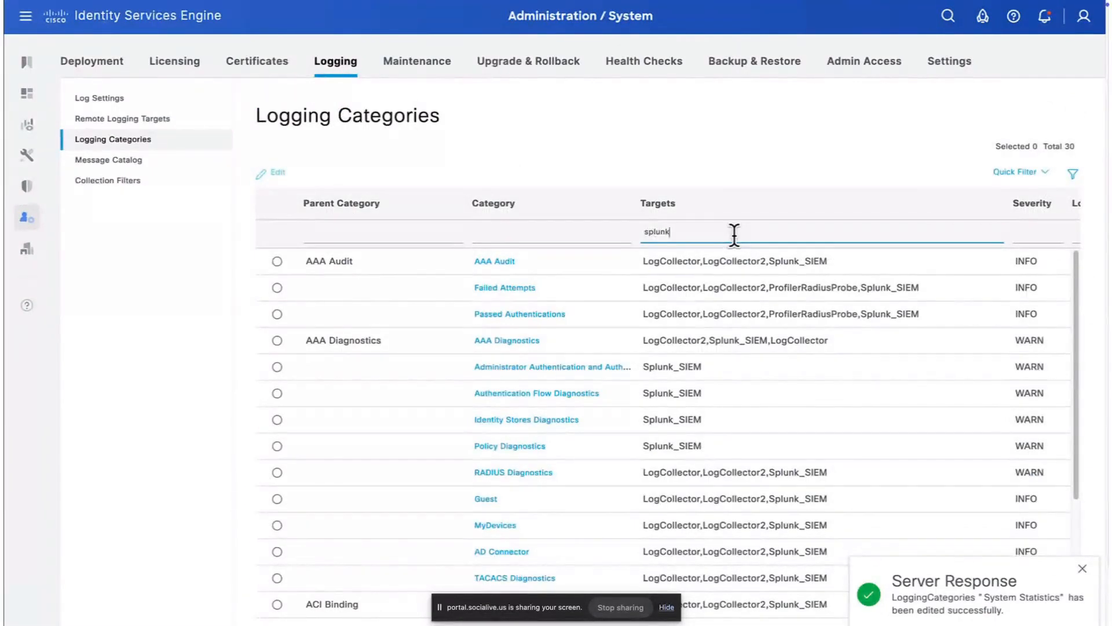
type("_SIEM")
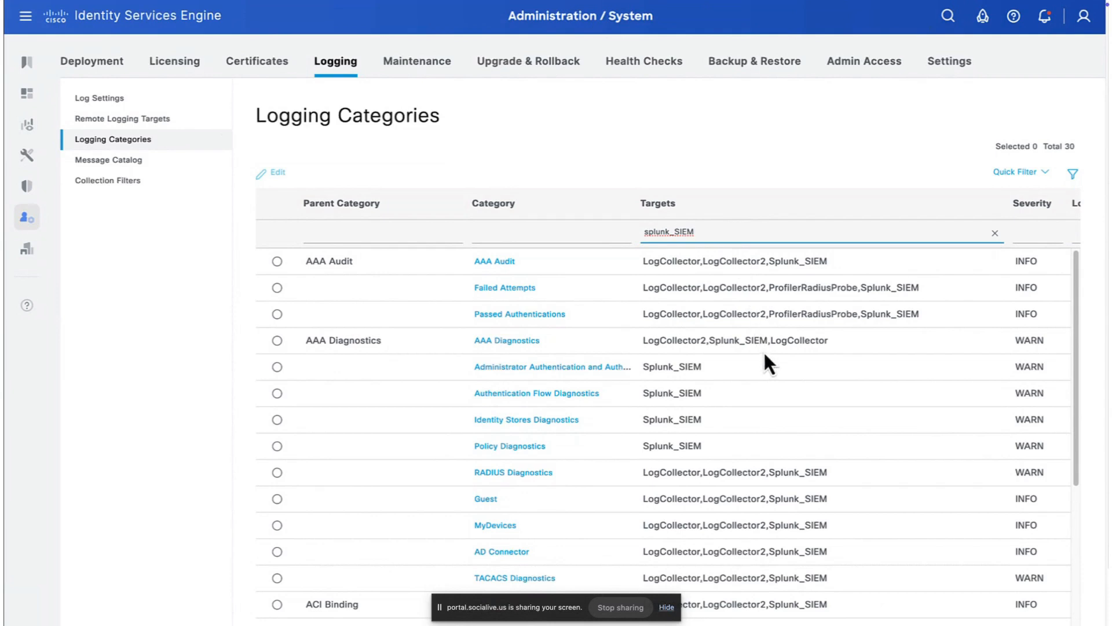
scroll(764, 355, "down", 7)
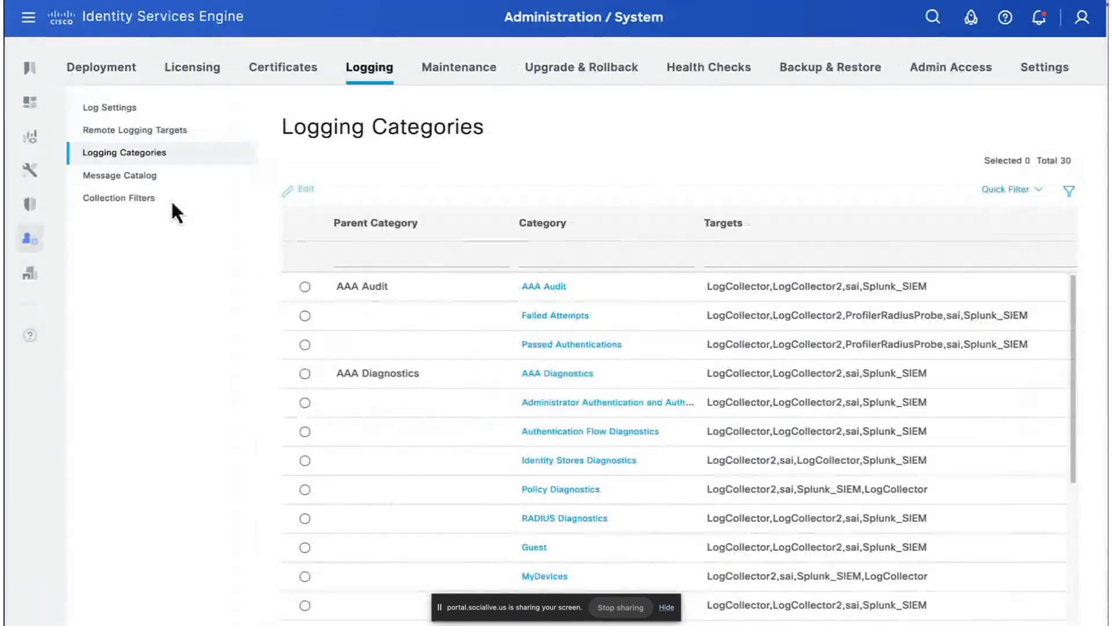
left_click(156, 183)
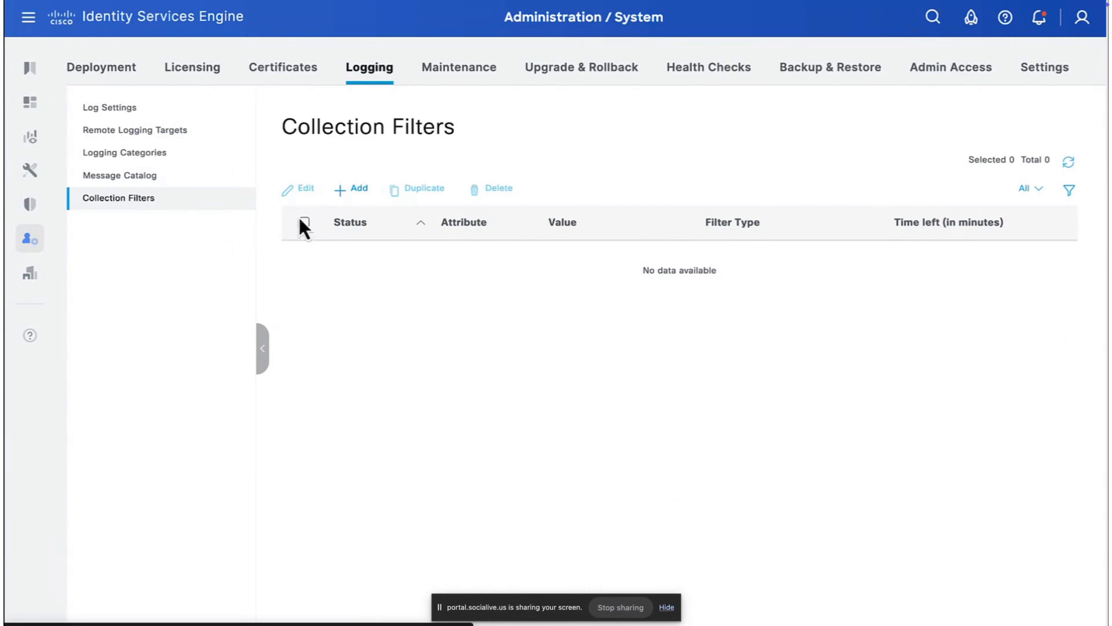
Step: Add a collection filter: attribute NAS IP Address, value 10.10.10.10, type Filter All
left_click(351, 191)
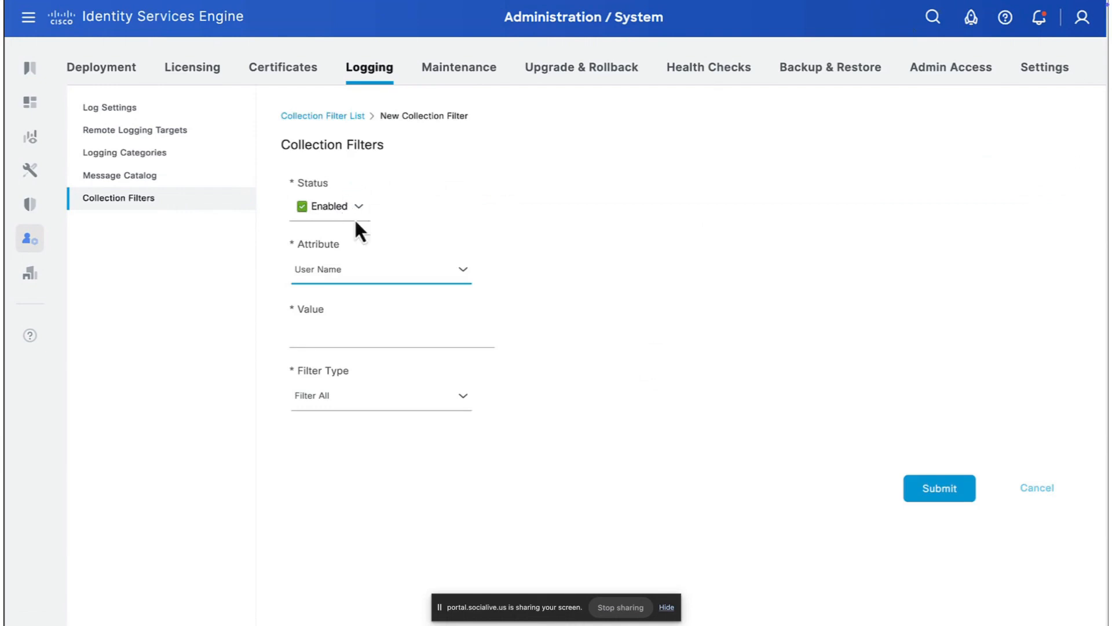
left_click(457, 278)
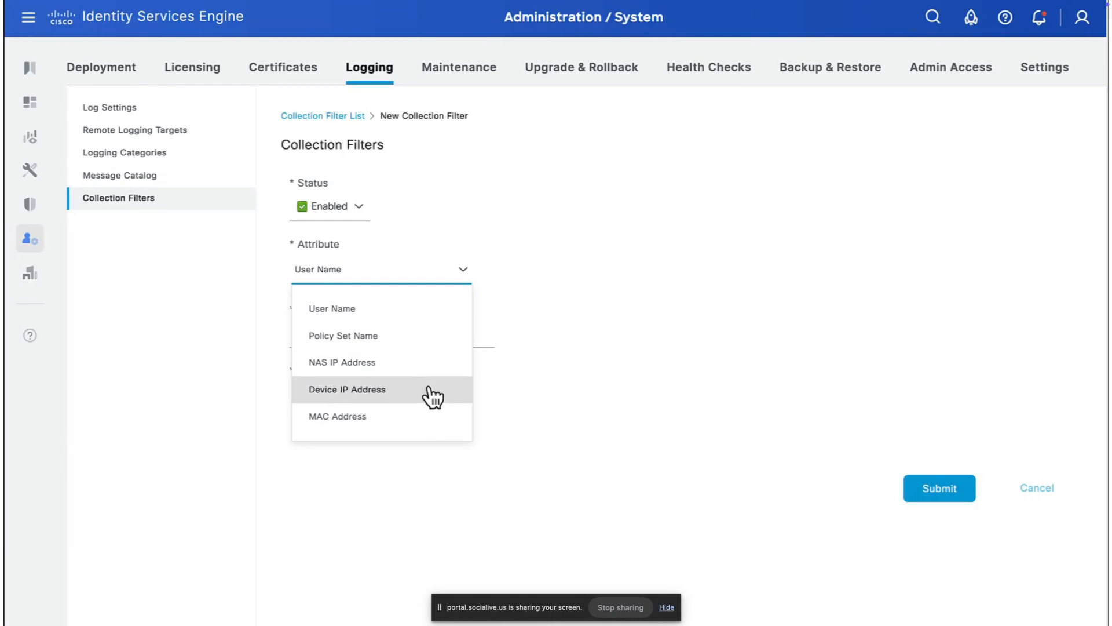
left_click(489, 396)
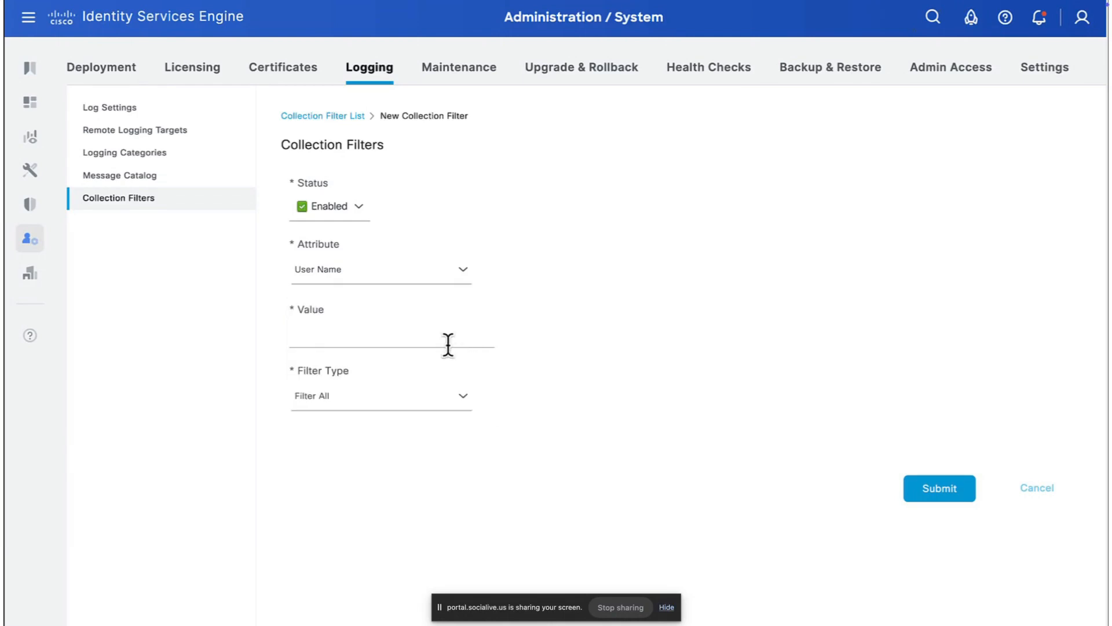
left_click(447, 401)
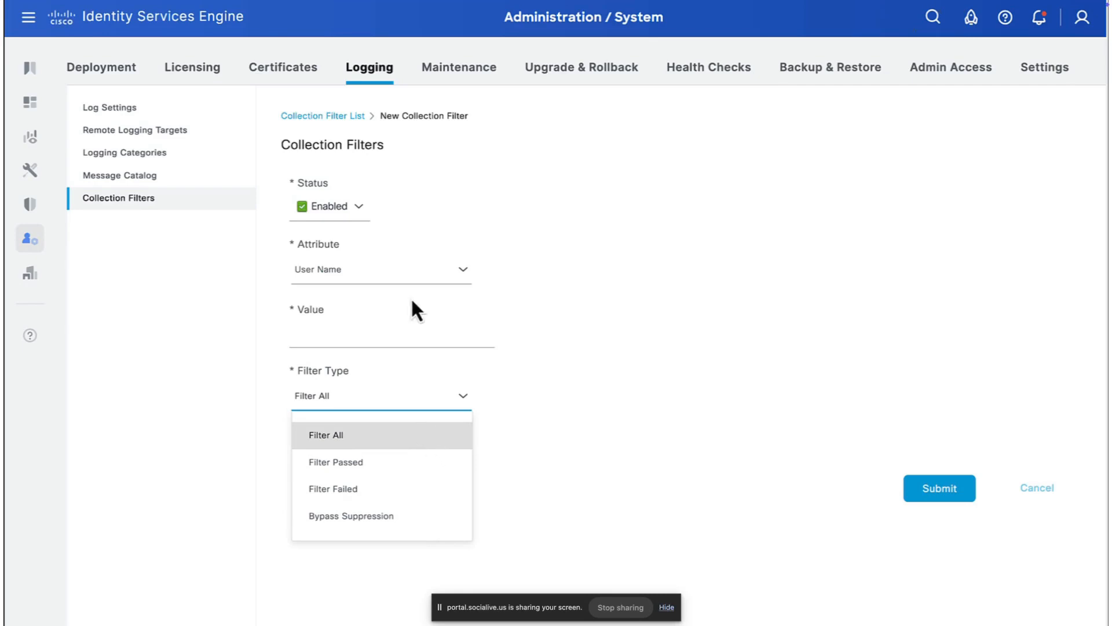
left_click(408, 277)
left_click(374, 361)
left_click(375, 335)
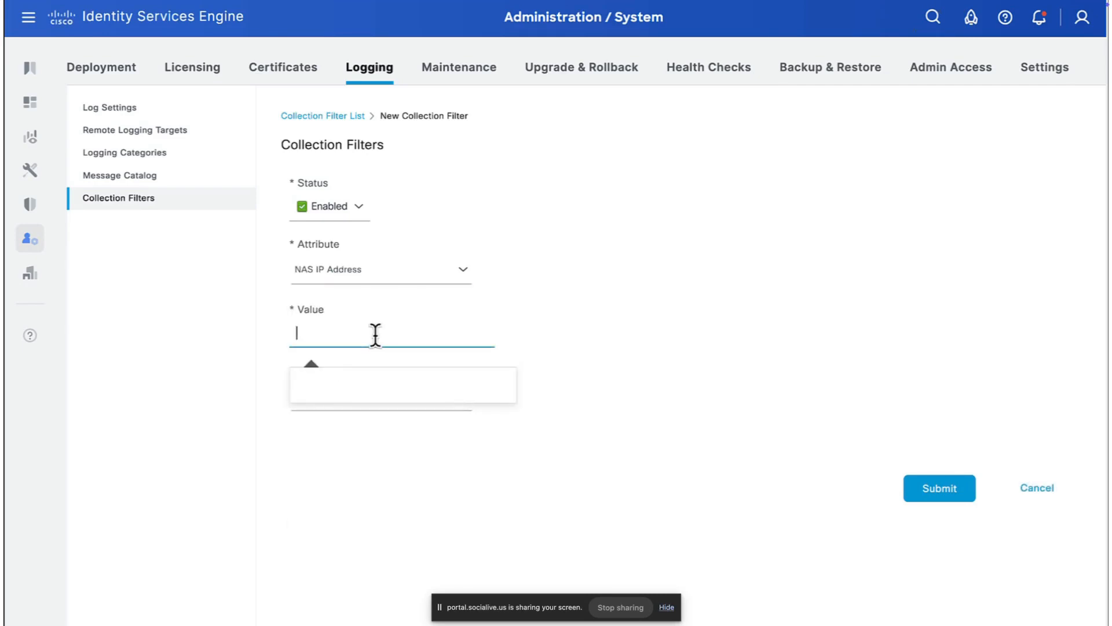
type("10.10.10.10")
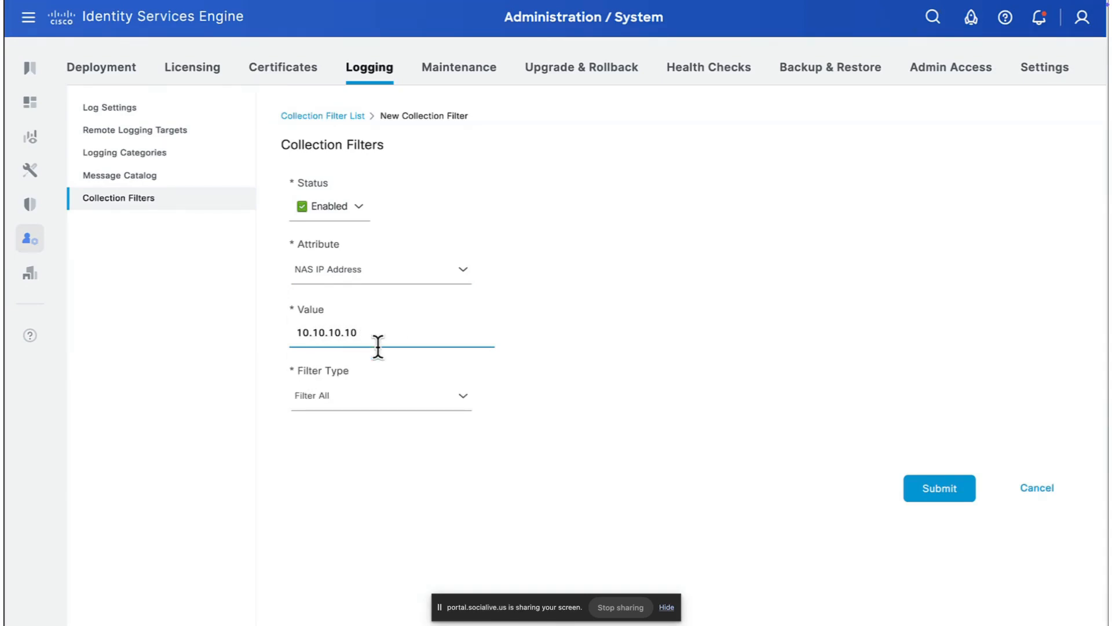
left_click(546, 480)
left_click(956, 491)
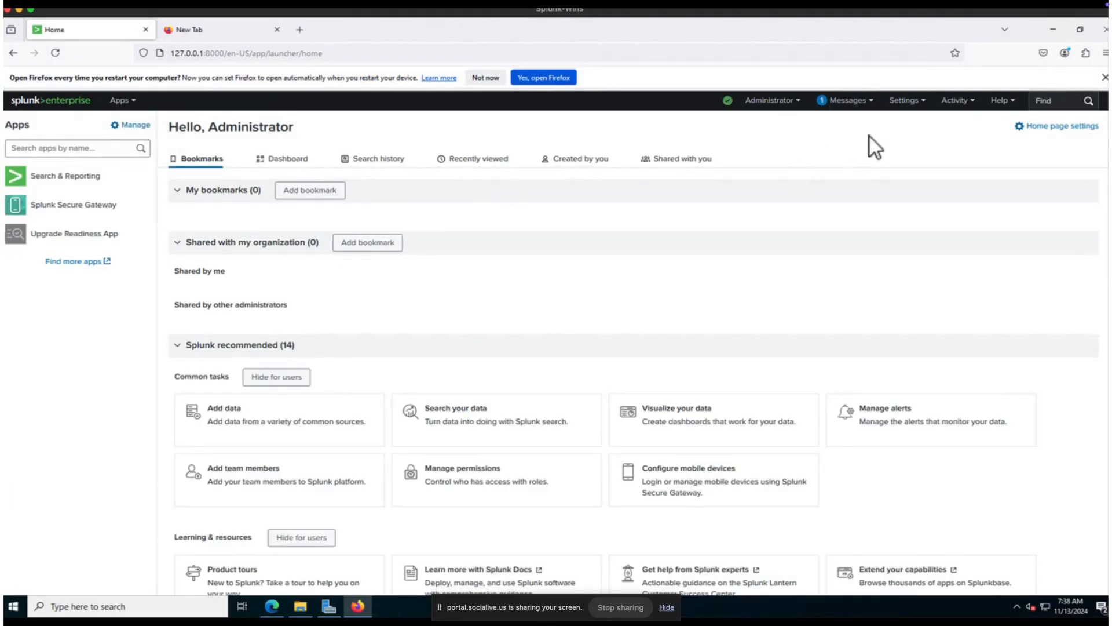
Step: Go to Apps > Manage Apps and choose Install app from file
left_click(122, 104)
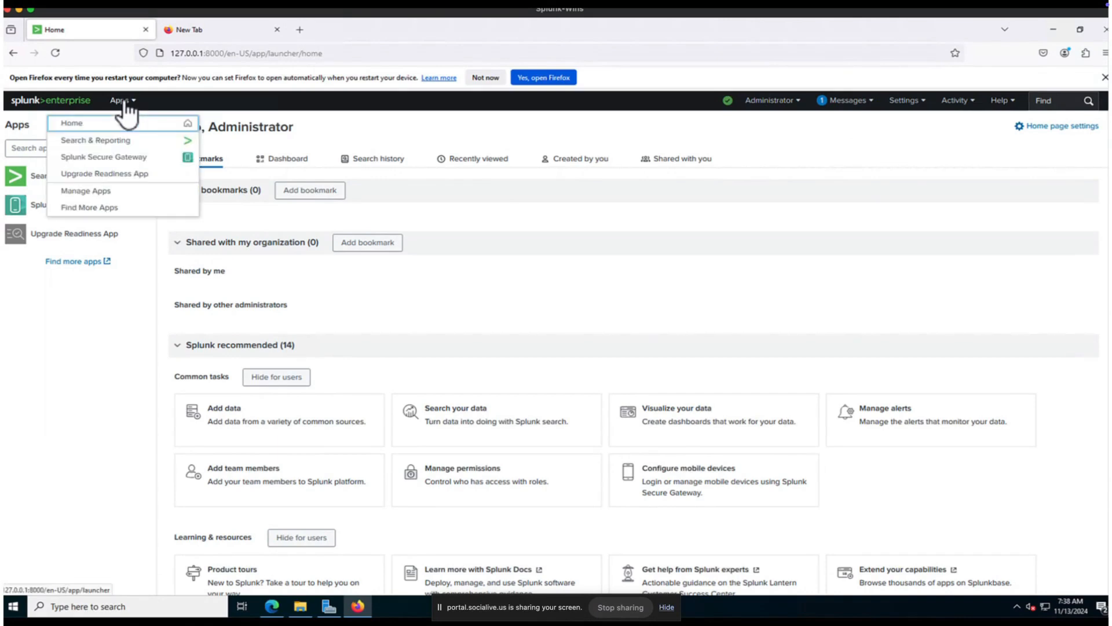
left_click(128, 191)
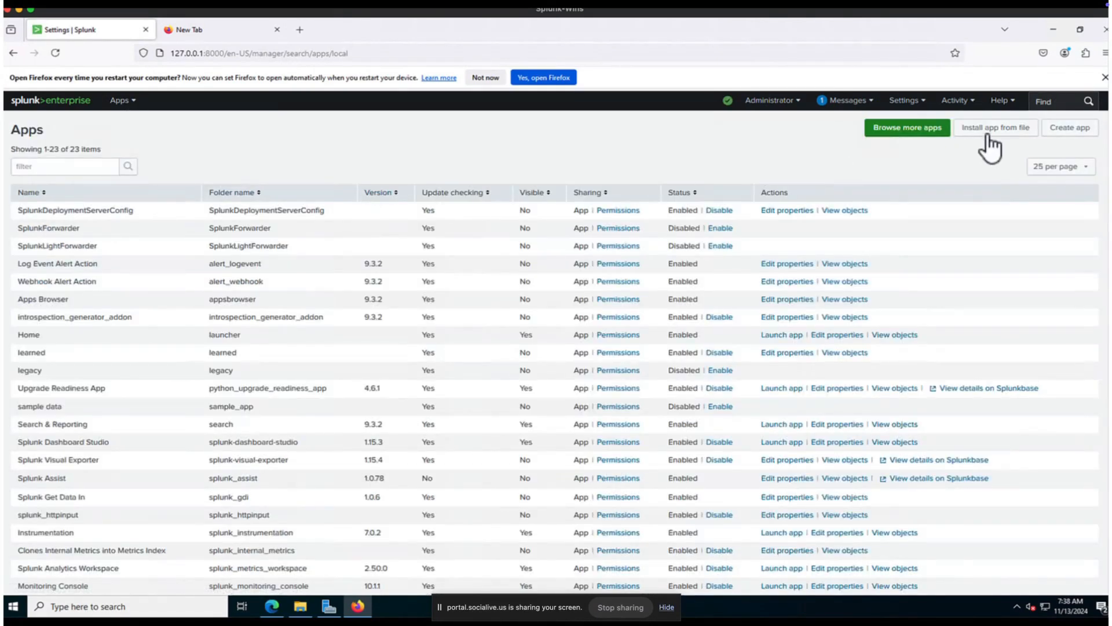
left_click(982, 134)
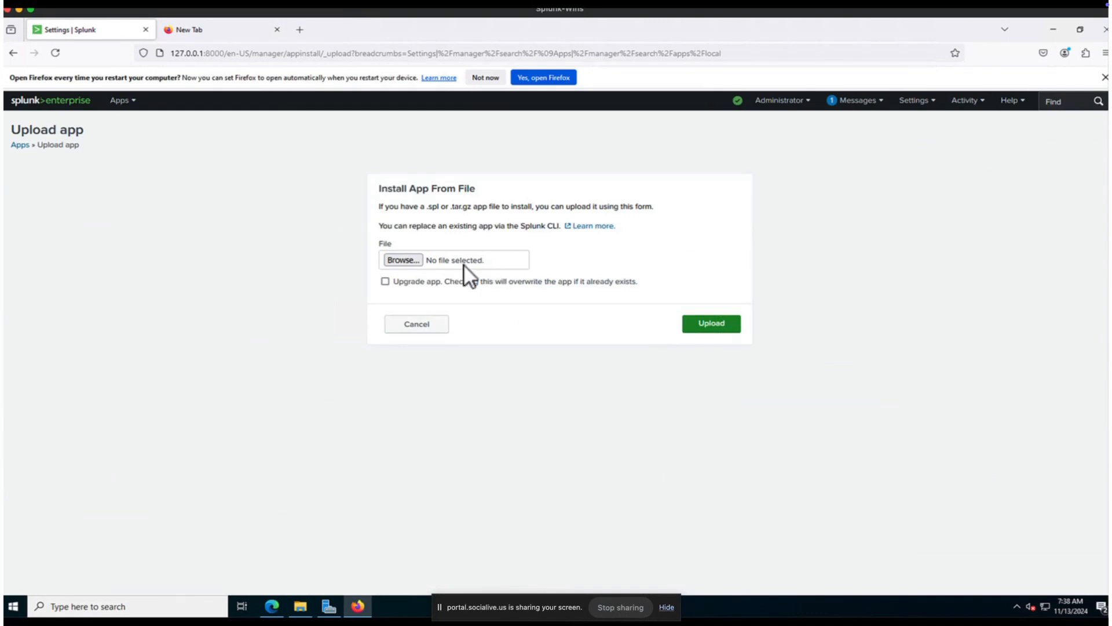
Step: Upload splunk-for-cisco-identity-services-ise_213.tgz from Downloads with Upgrade app ticked
left_click(415, 260)
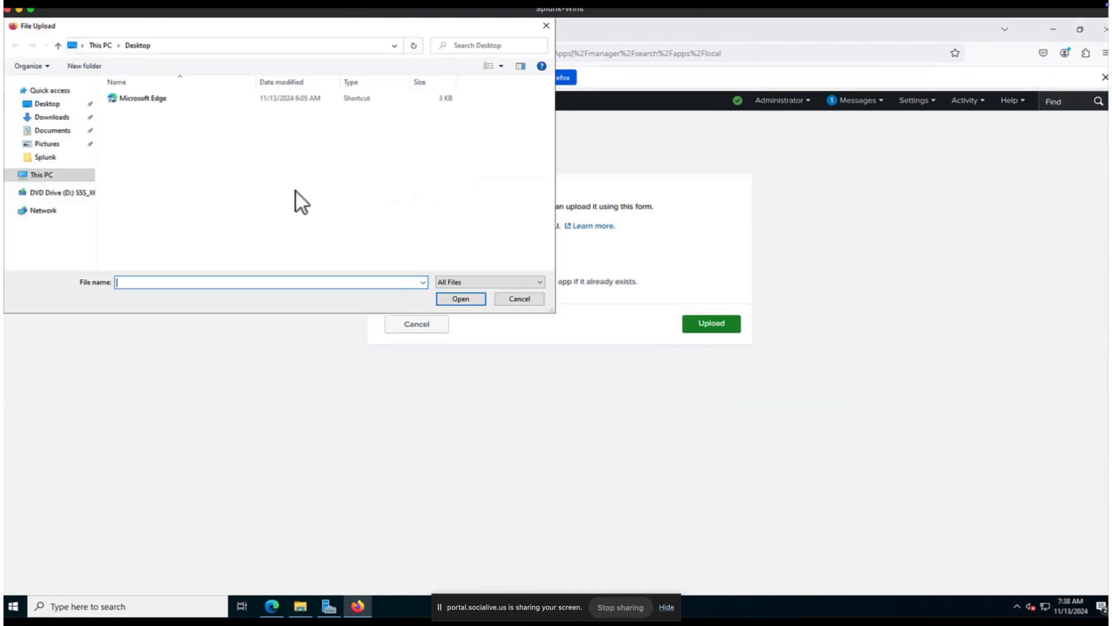
left_click(58, 117)
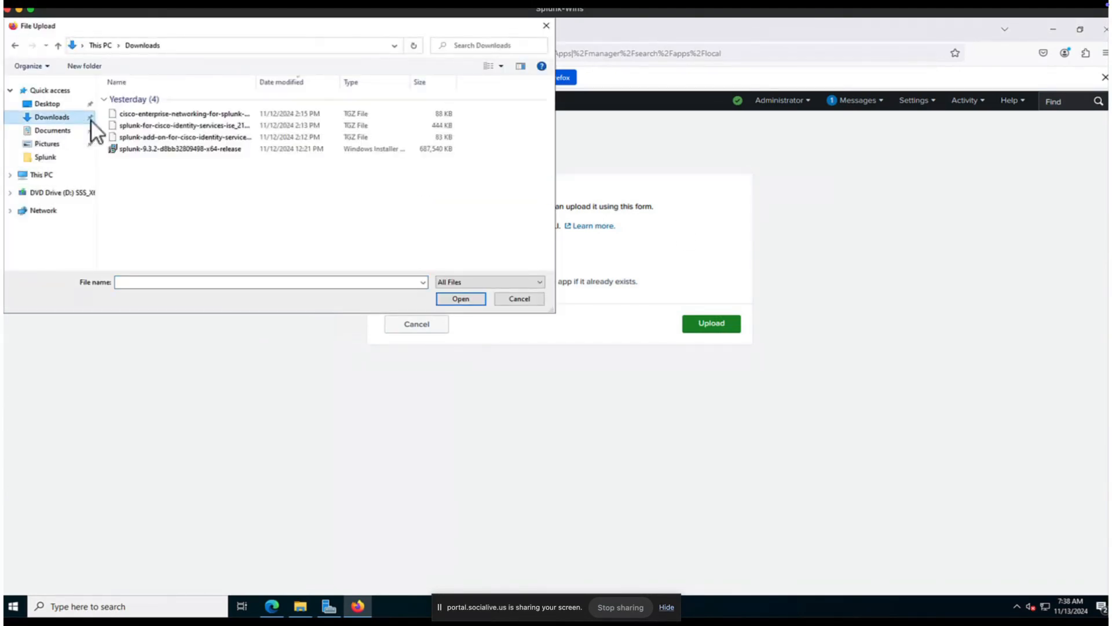
left_click(145, 126)
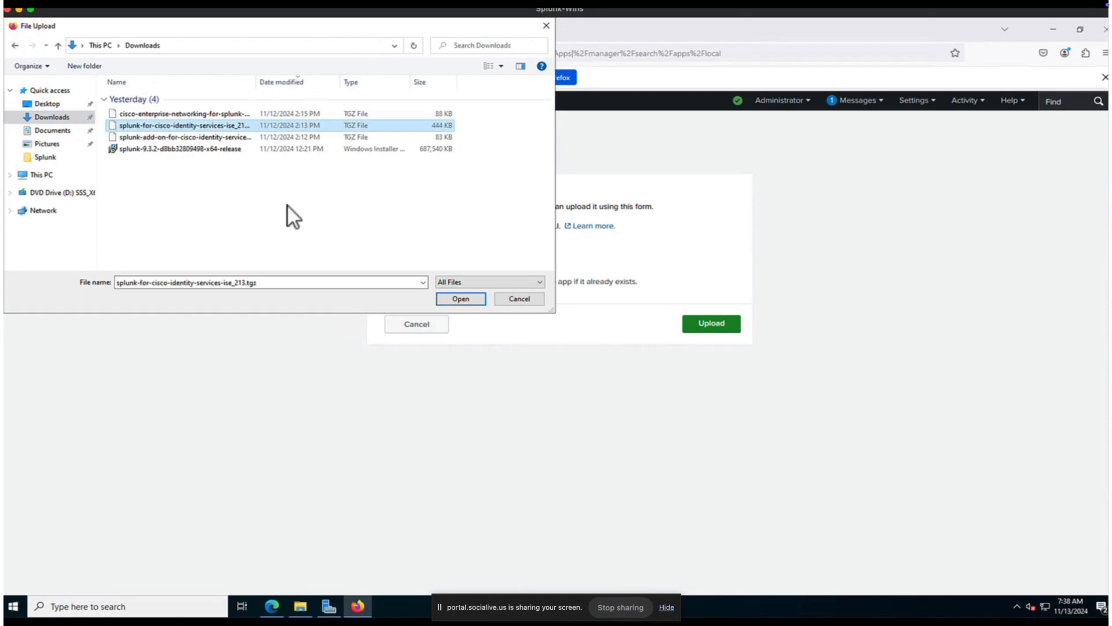
left_click(451, 298)
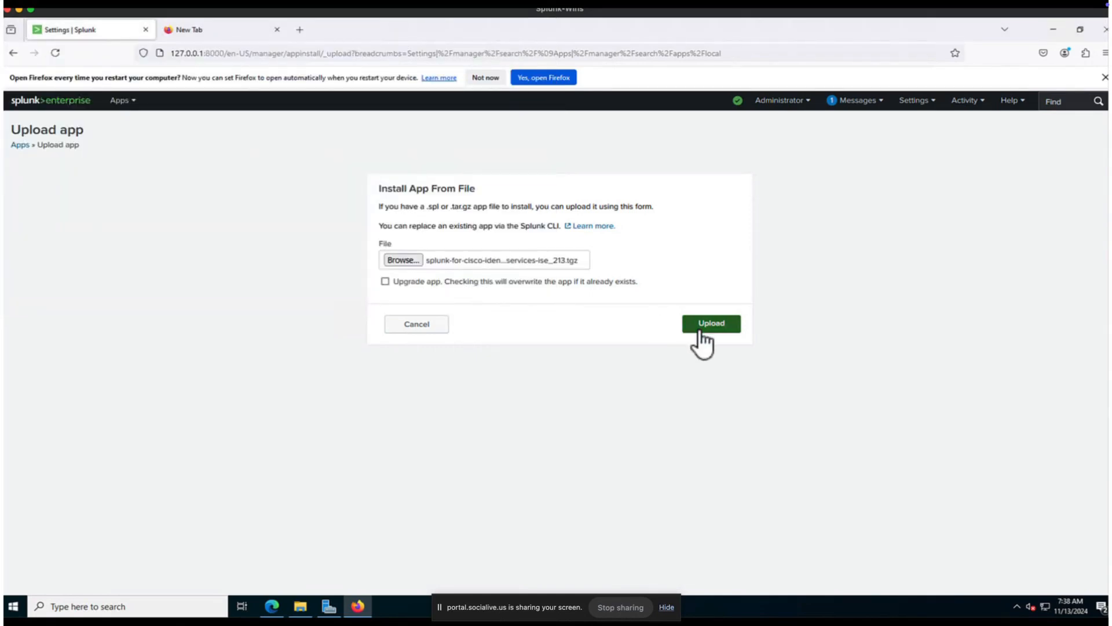
left_click(586, 286)
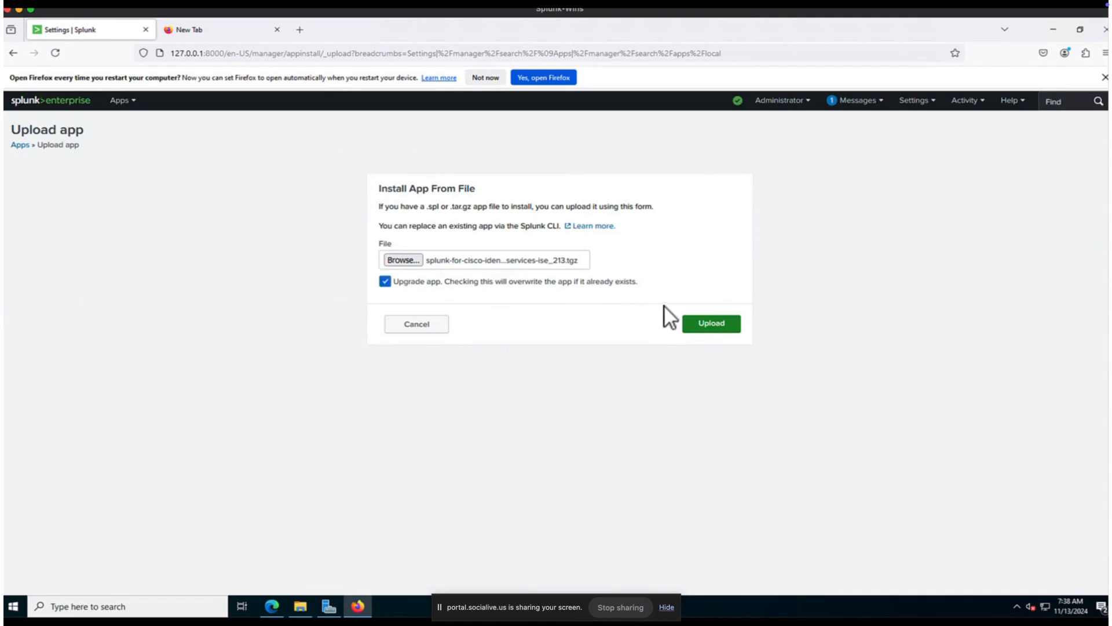
left_click(686, 322)
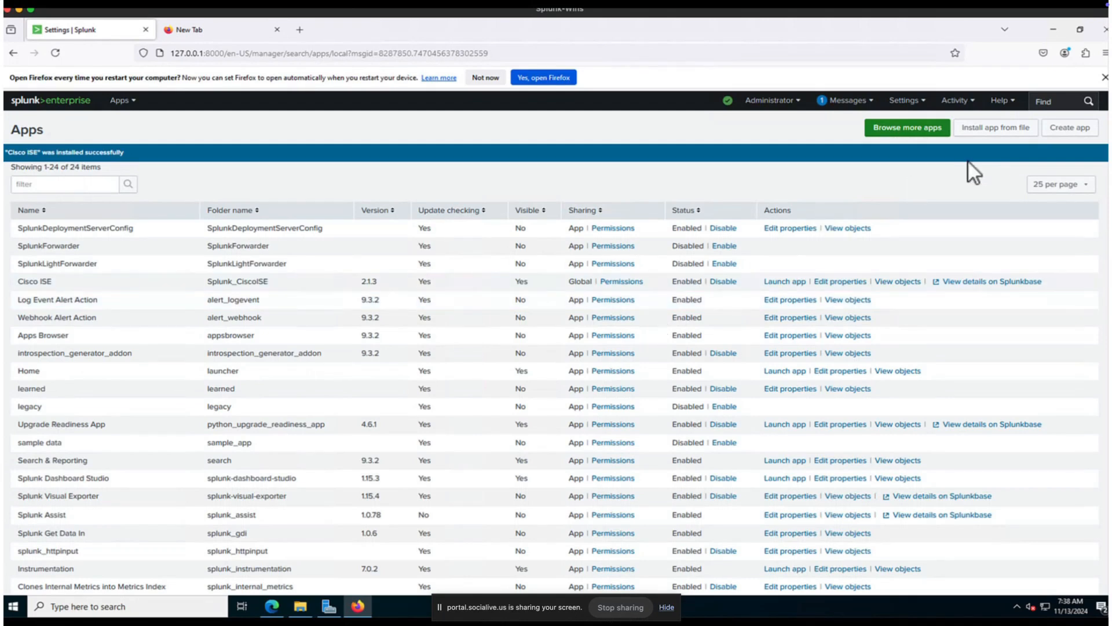
Step: Install the Splunk Add-on for Cisco ISE package from file with Upgrade app ticked
left_click(992, 134)
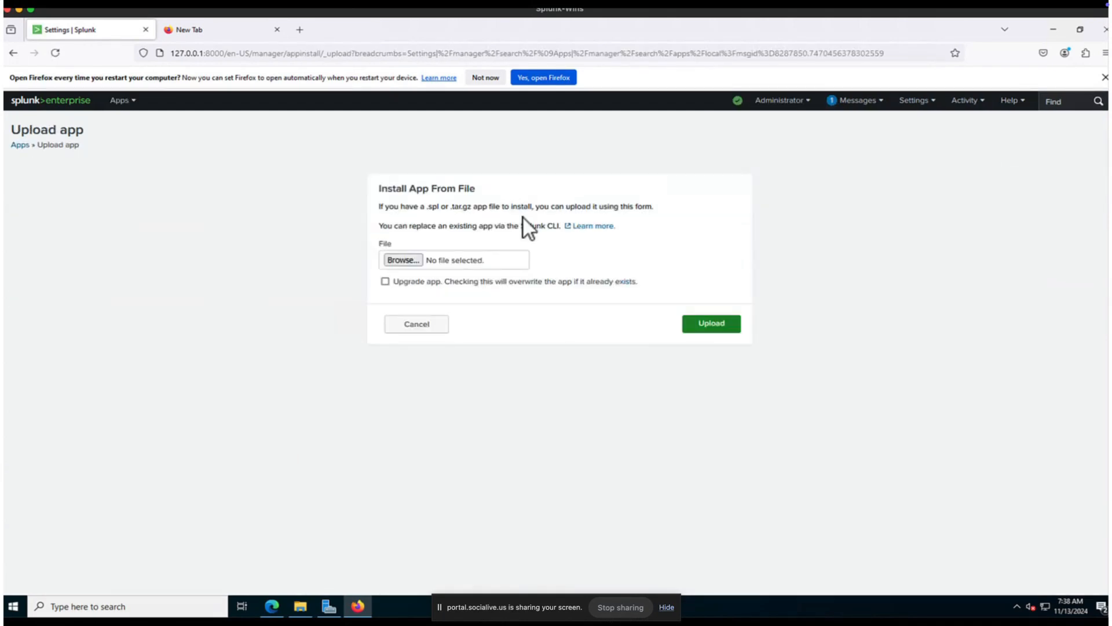
left_click(400, 260)
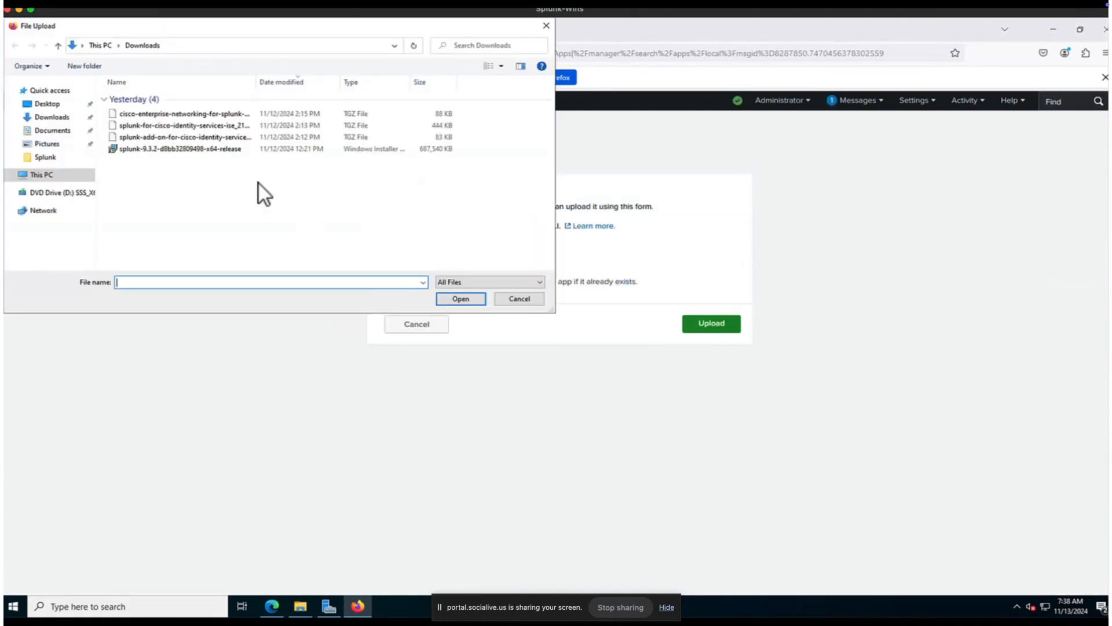
left_click(224, 140)
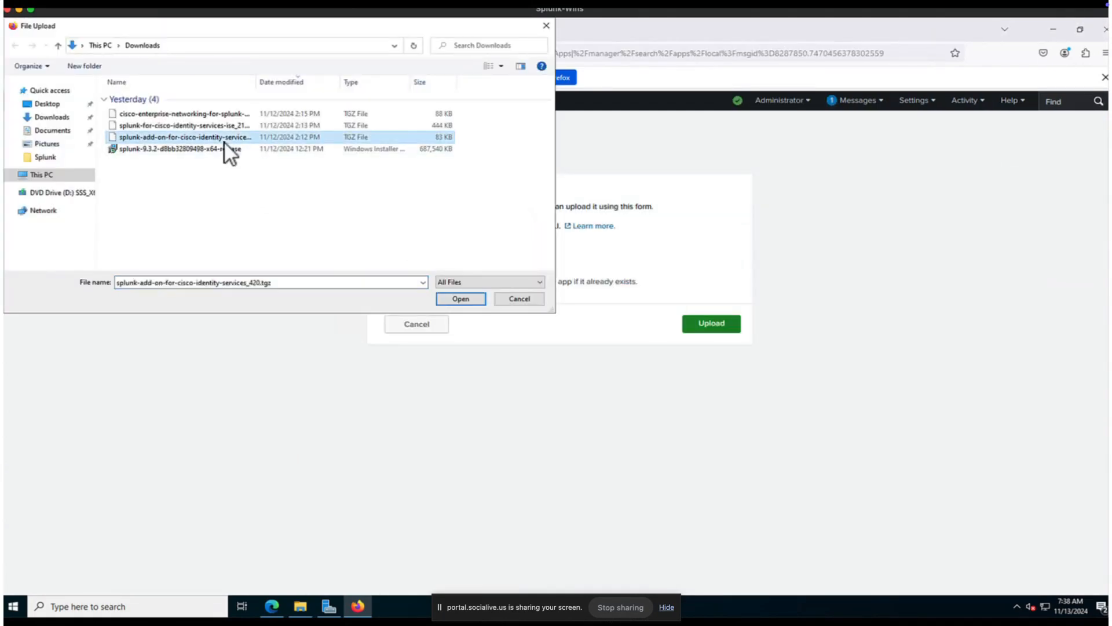
left_click(453, 300)
left_click(412, 284)
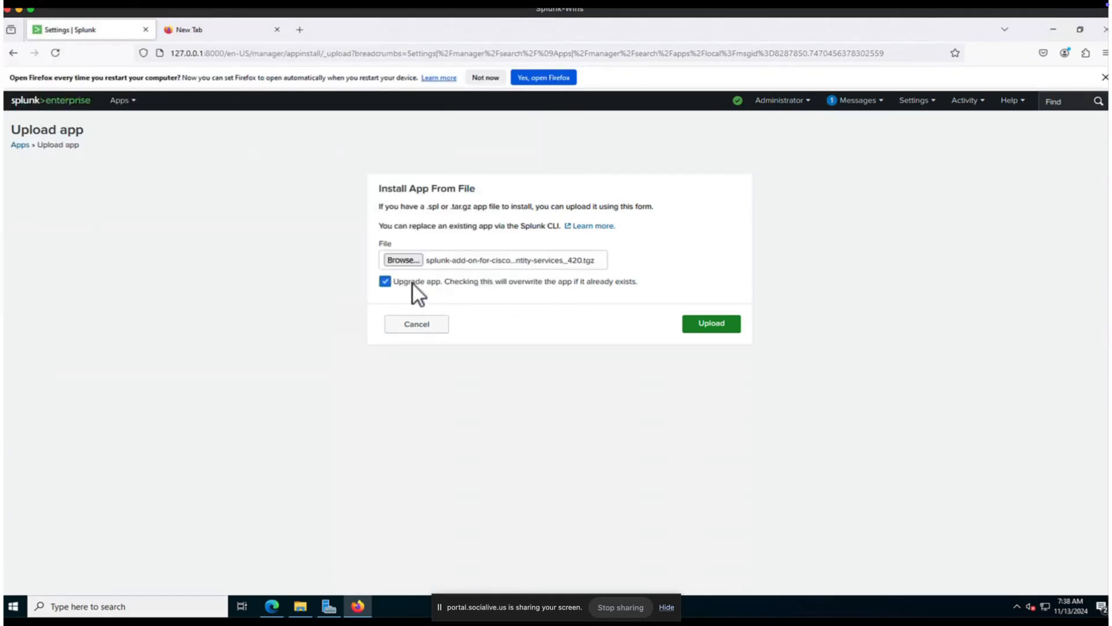
left_click(703, 326)
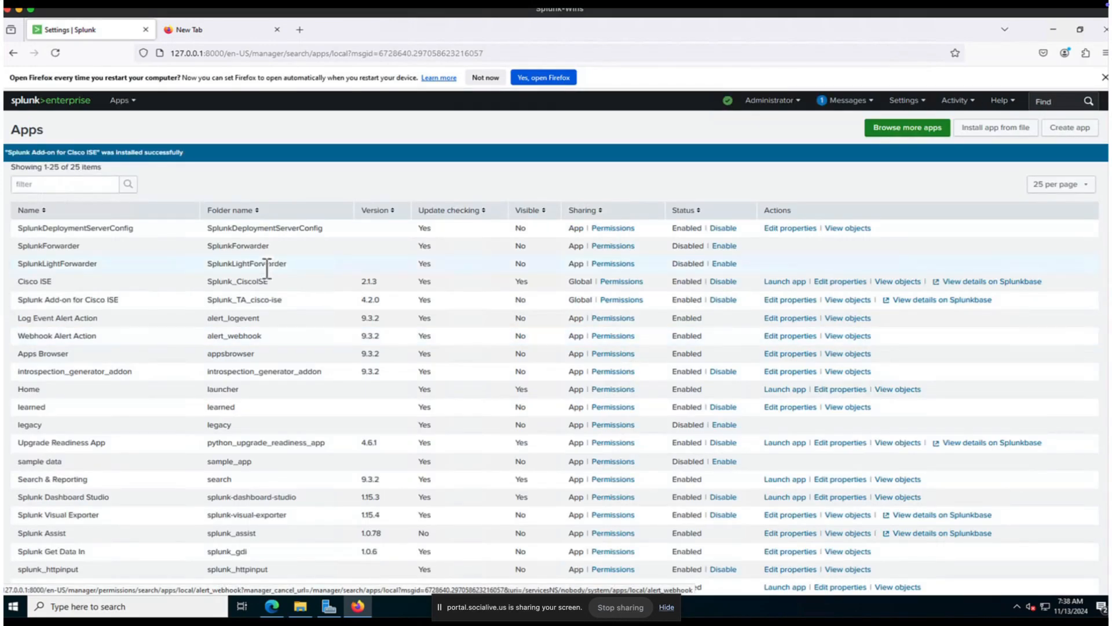
Step: Filter the apps list by 'ise' to show the two ISE entries
left_click(97, 184)
type("ise")
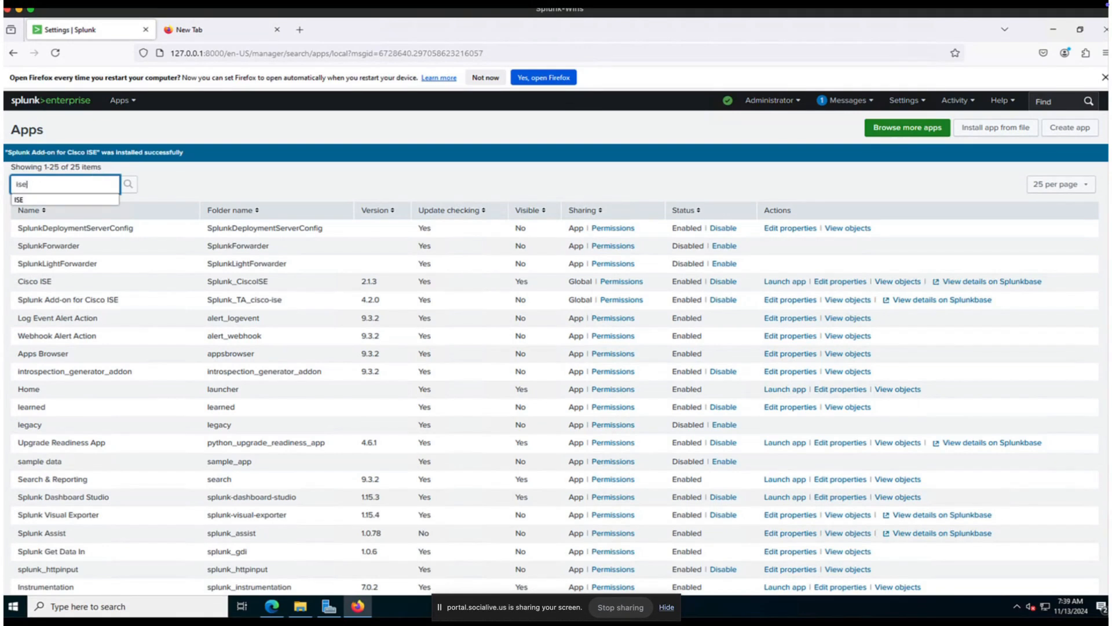
left_click(90, 200)
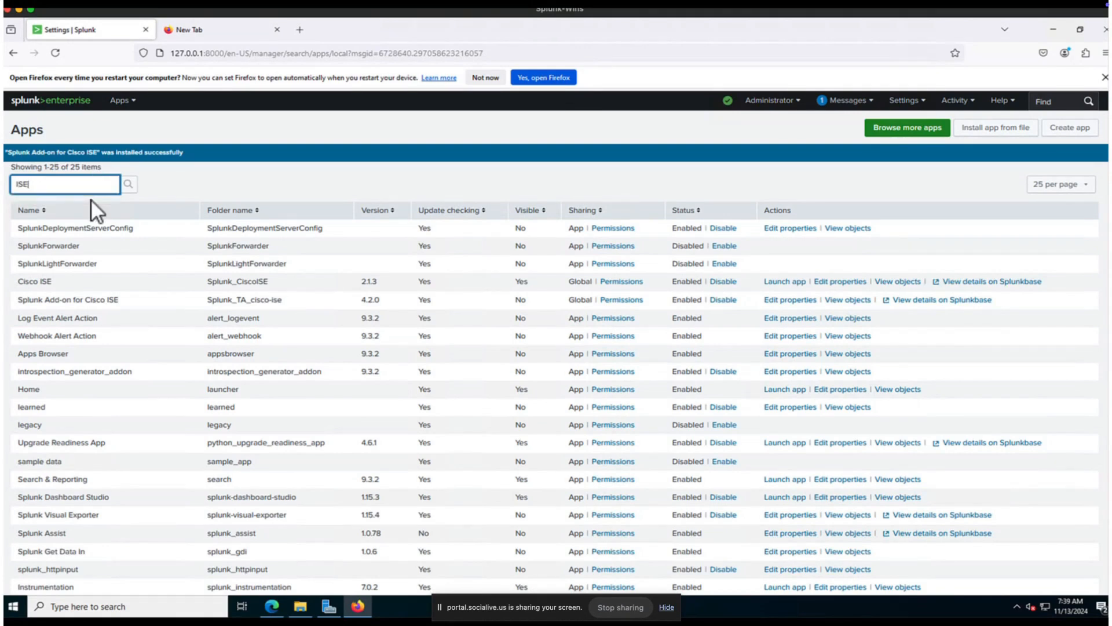
left_click(128, 185)
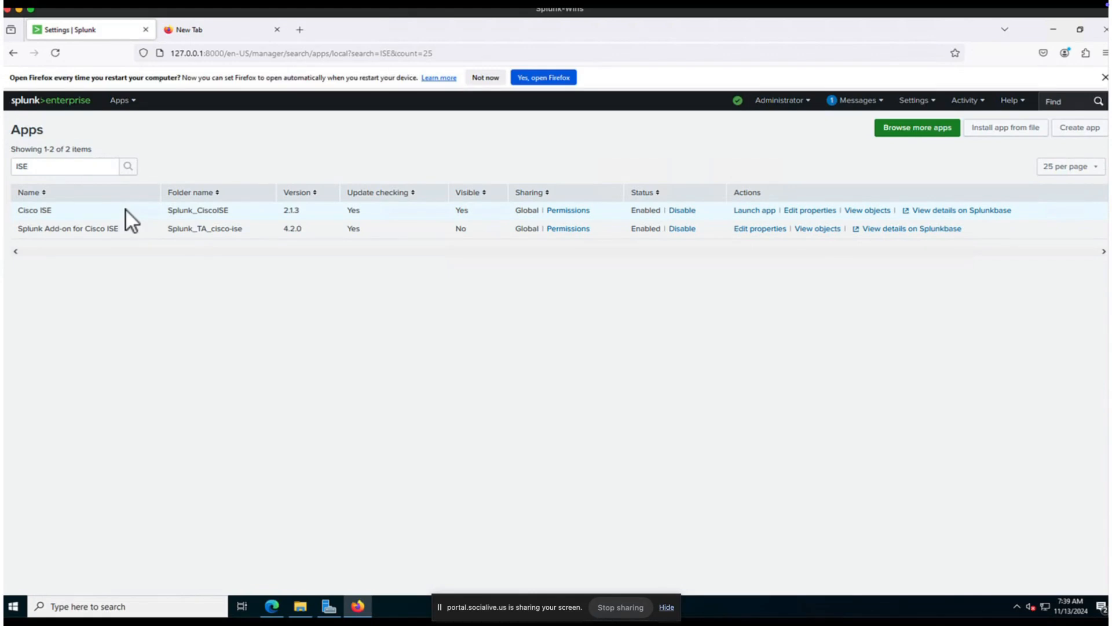
left_click(120, 103)
Step: Start a new UDP network data input listening on port 514 via Add Data > Monitor
left_click(35, 102)
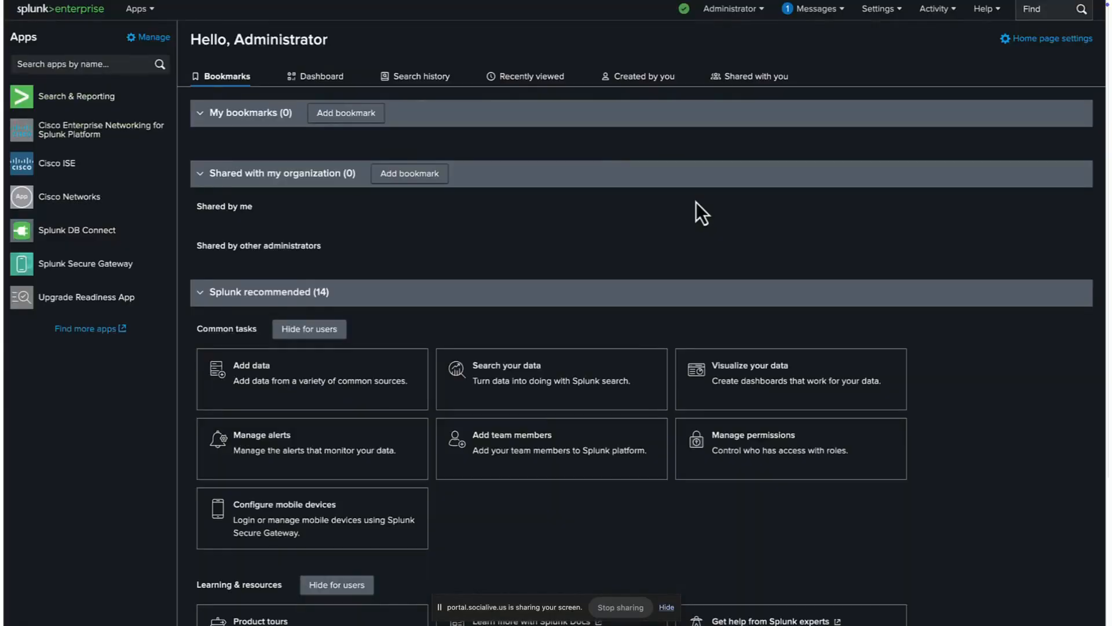
left_click(318, 382)
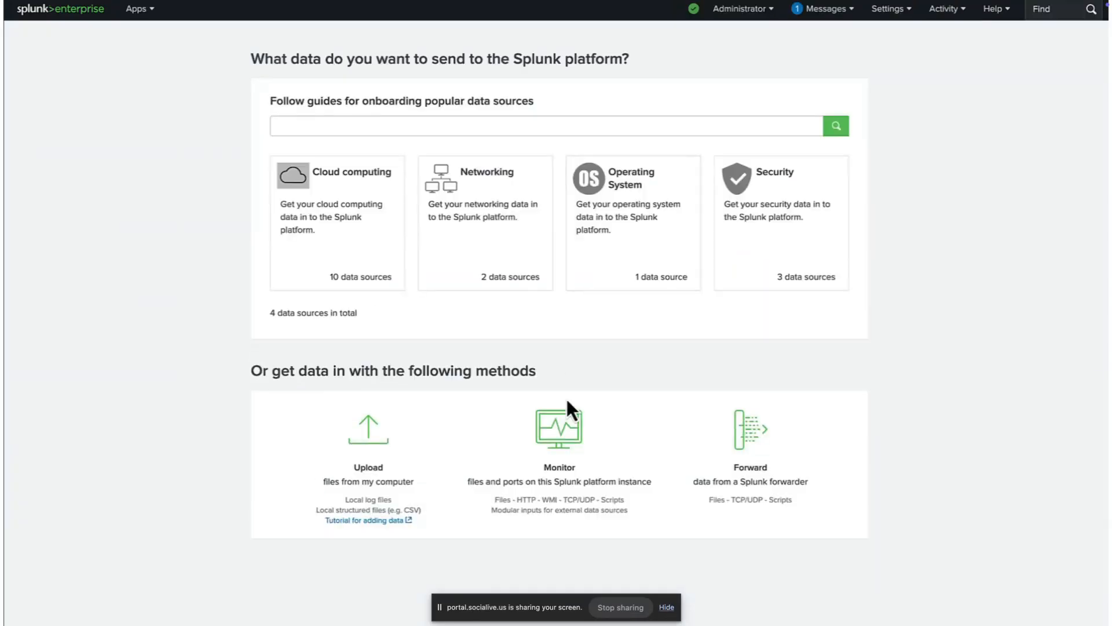
left_click(565, 426)
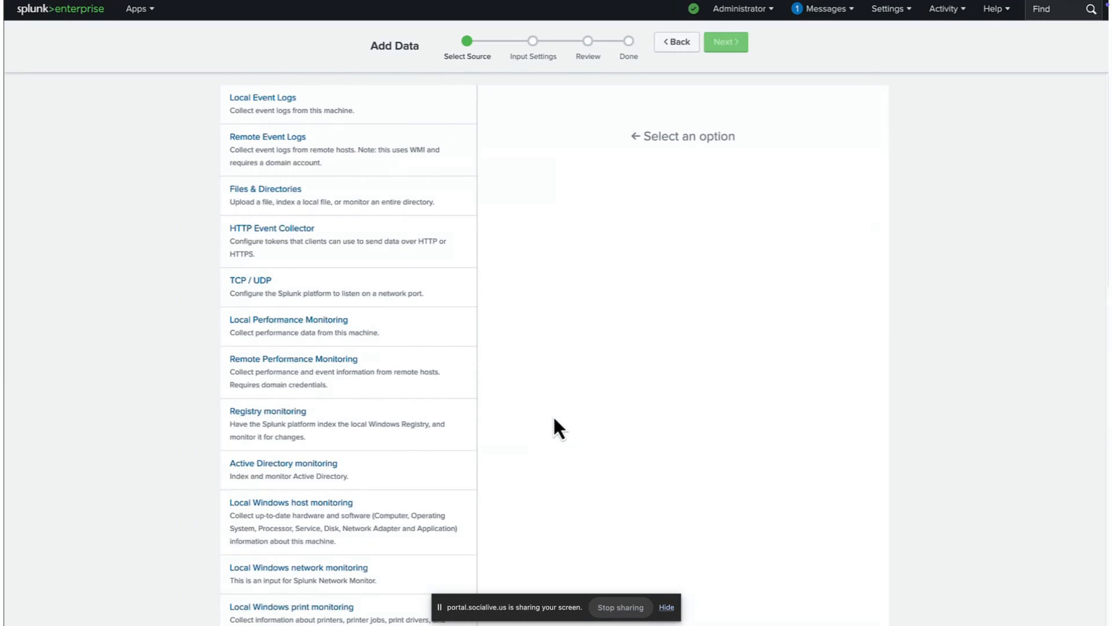
left_click(284, 301)
left_click(791, 163)
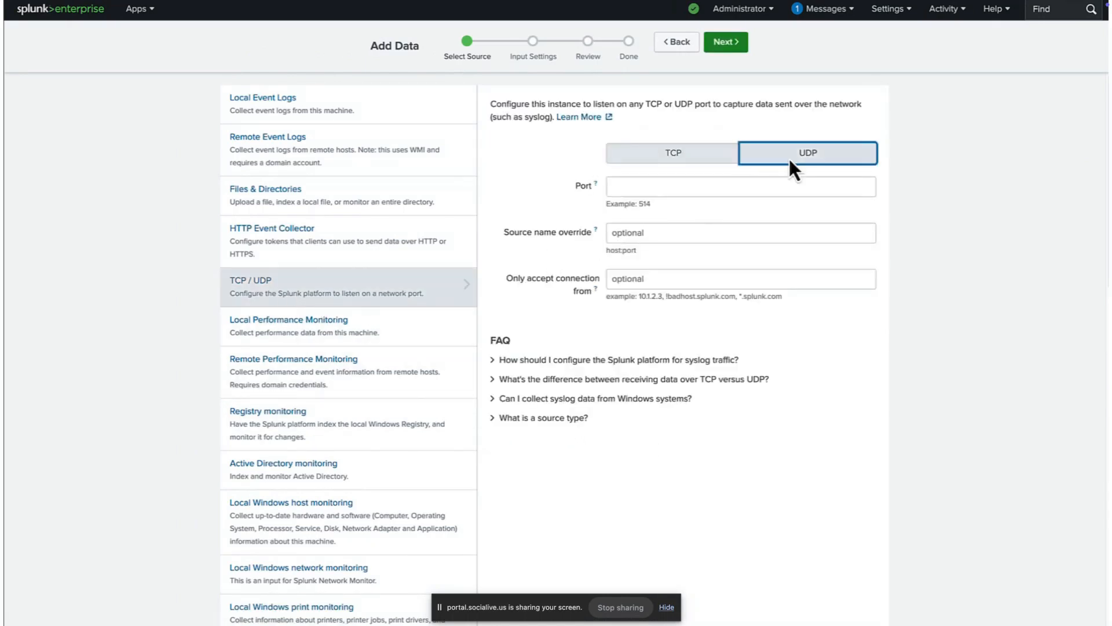
left_click(711, 186)
type("514")
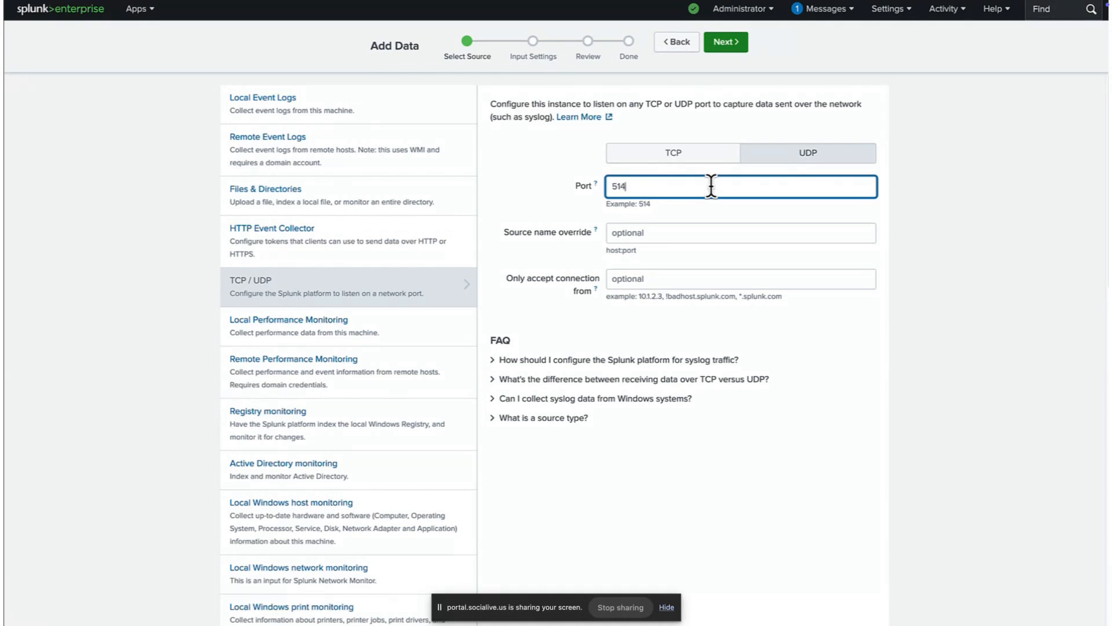
left_click(739, 50)
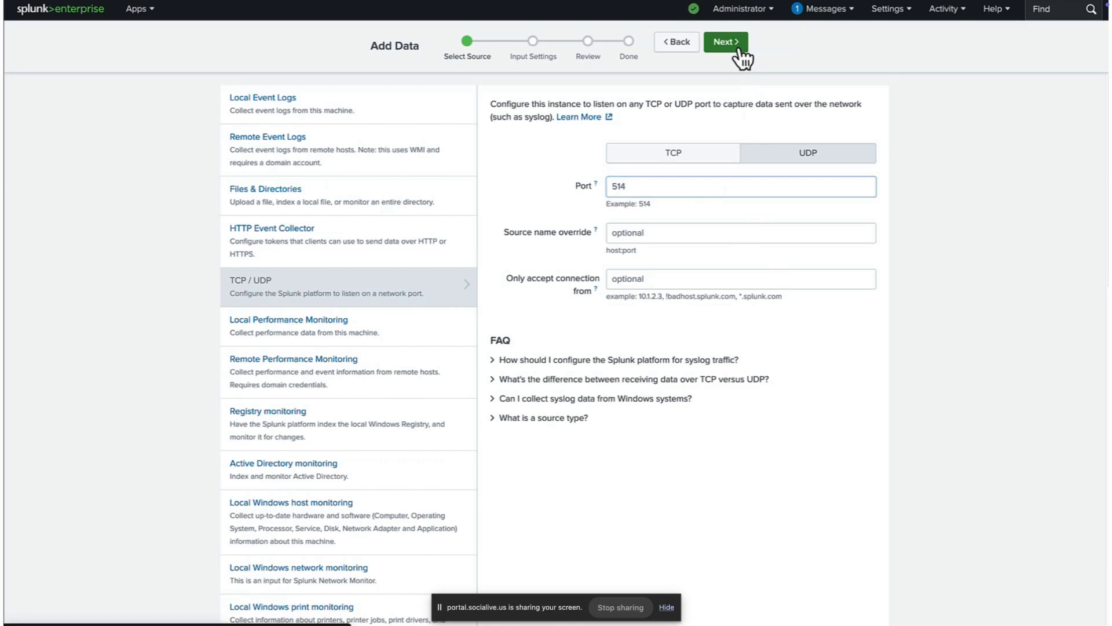
Step: Set source type Cisco:ISE:Syslog and host method IP, then review and submit the input
left_click(706, 228)
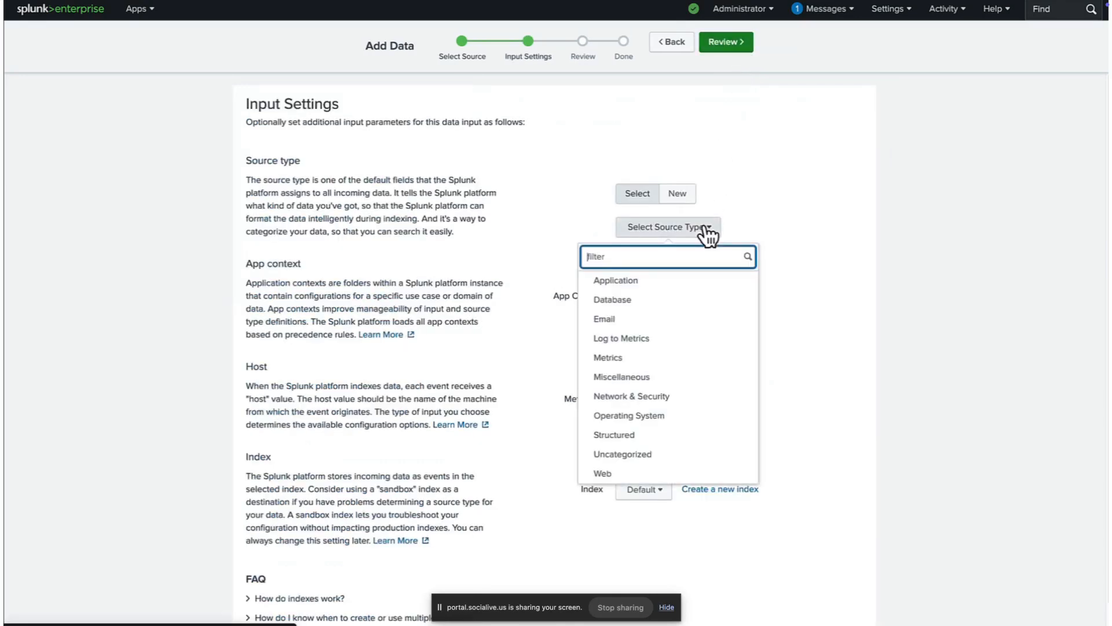
type("cisco")
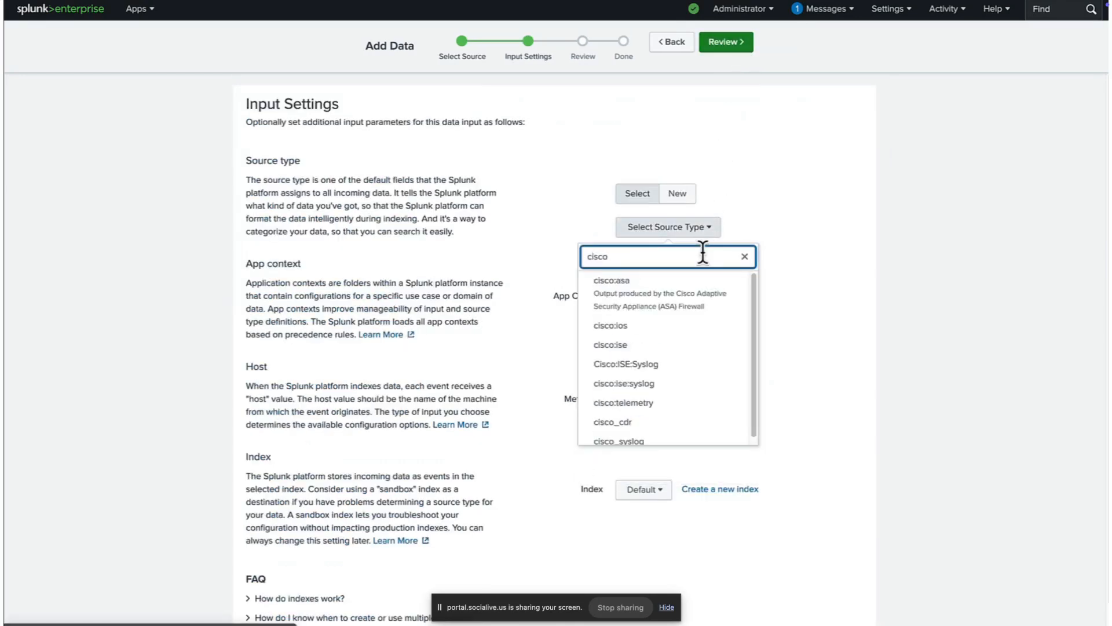
left_click(692, 364)
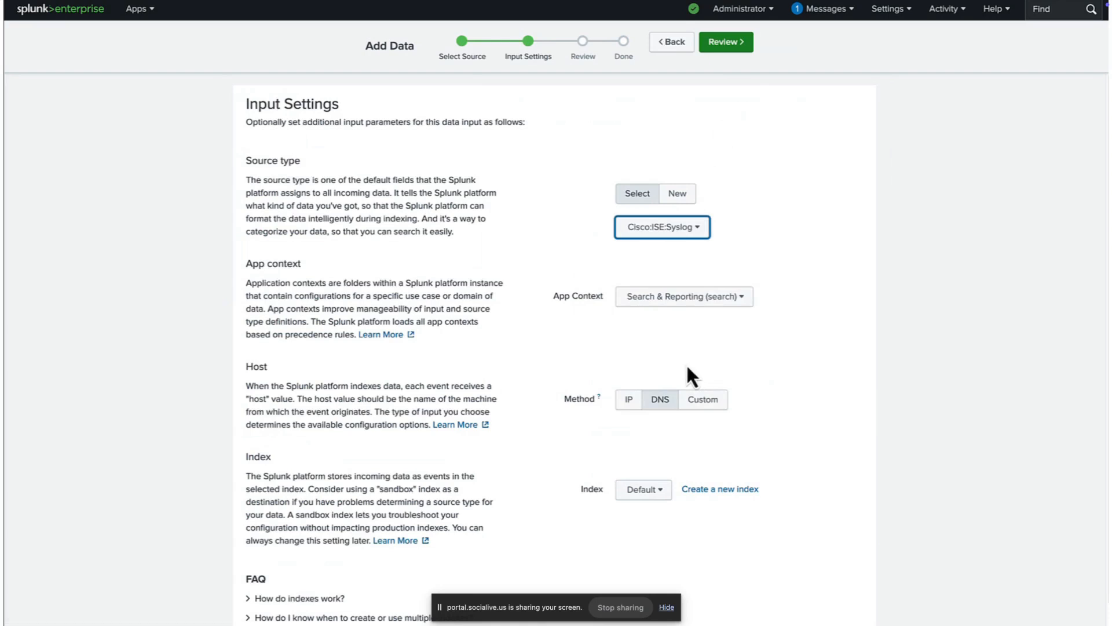
left_click(629, 399)
left_click(731, 51)
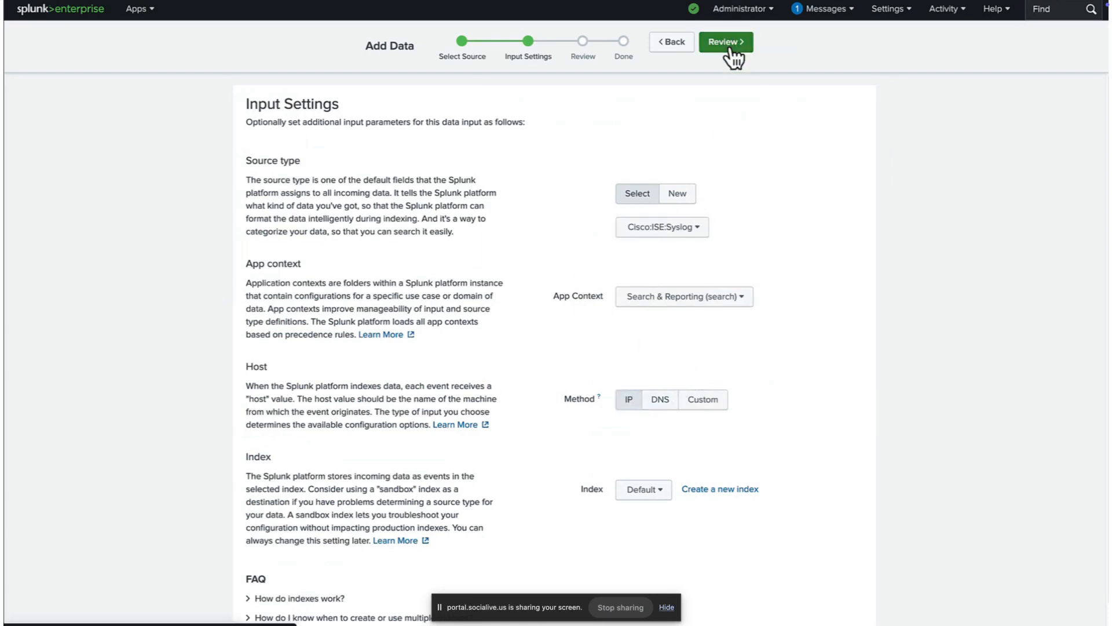
left_click(731, 51)
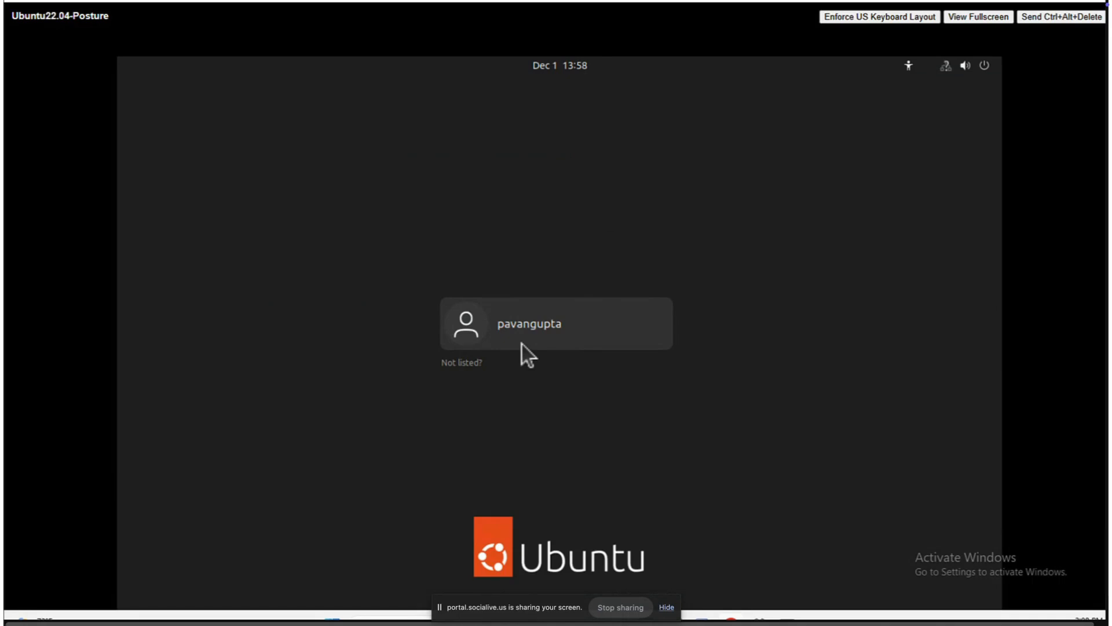
Step: Sign in to the Ubuntu desktop with the user account's password
scroll(522, 344, "down", 1)
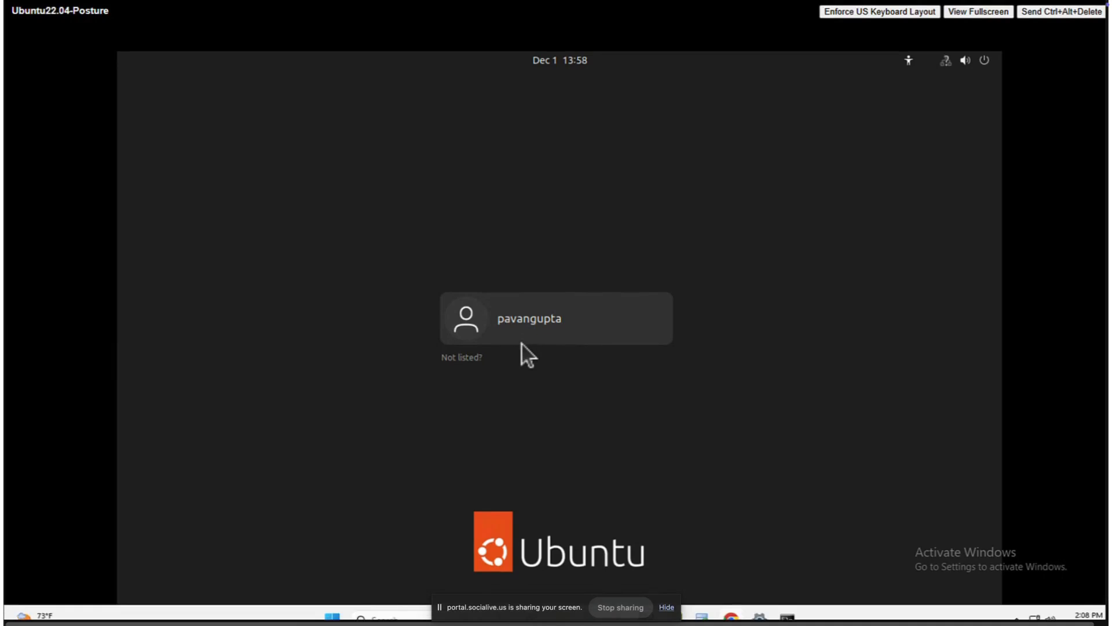
scroll(523, 344, "up", 1)
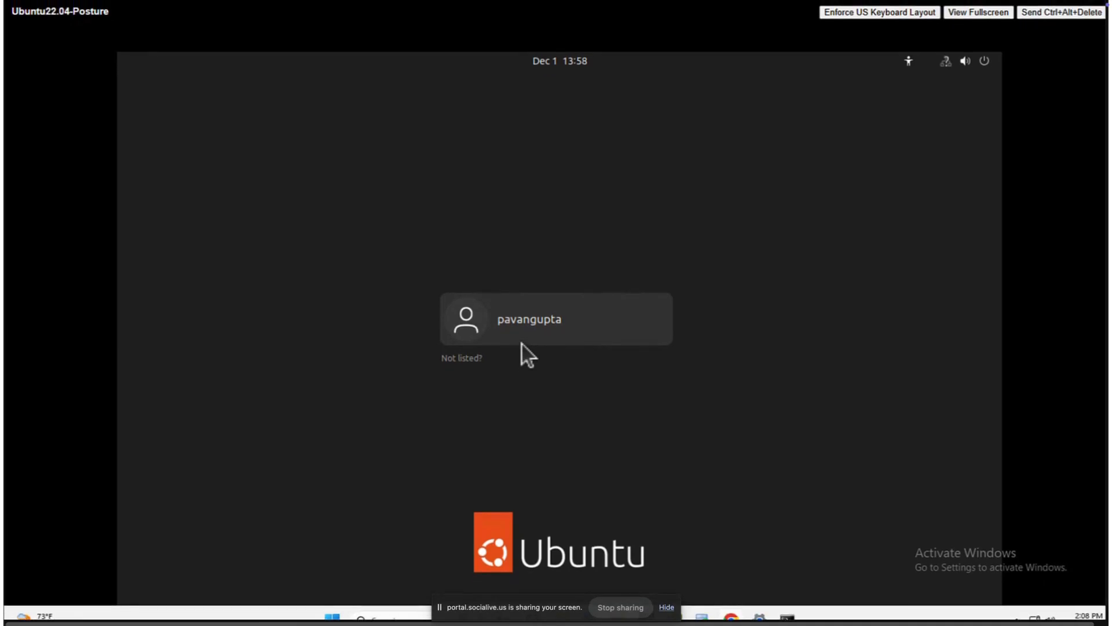
left_click(523, 322)
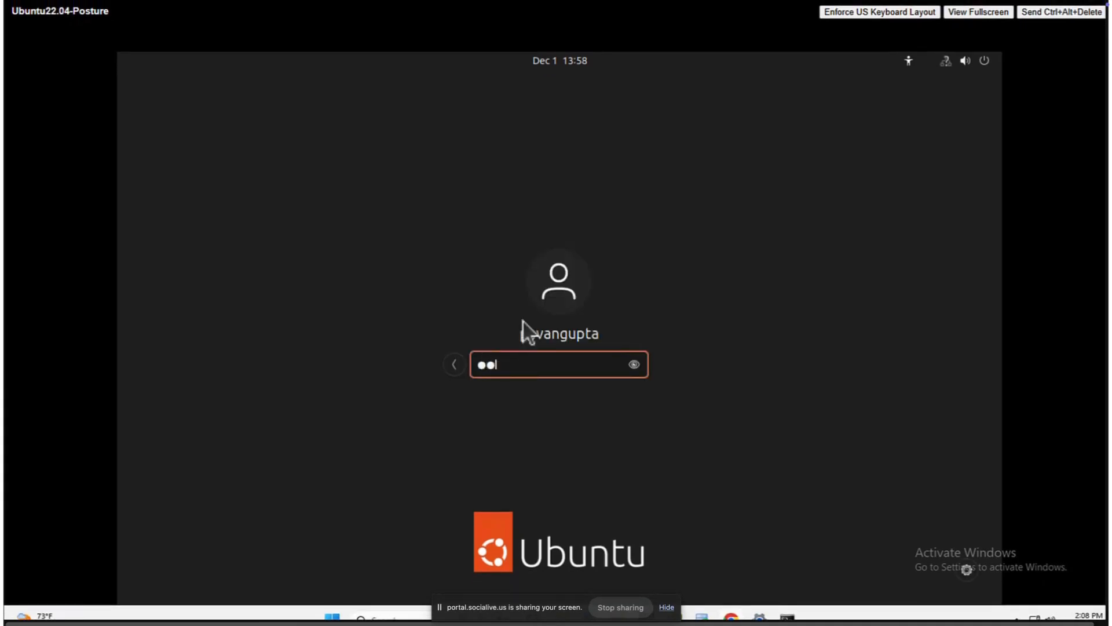
key("Return")
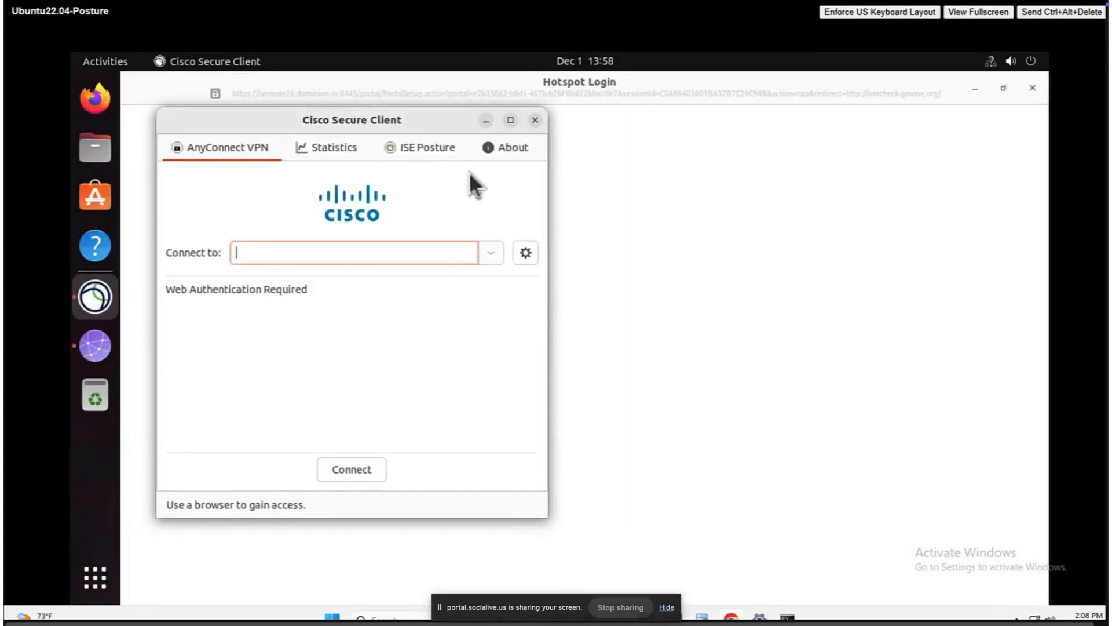
Step: Bring Cisco Secure Client forward and view the ISE Posture status
left_click(623, 294)
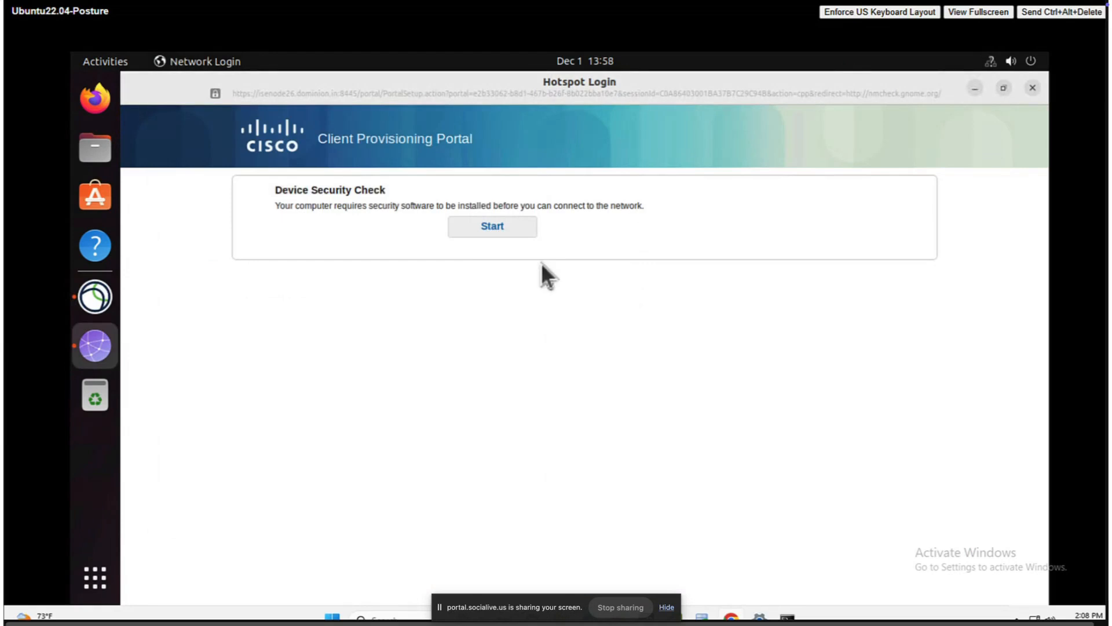
left_click(96, 301)
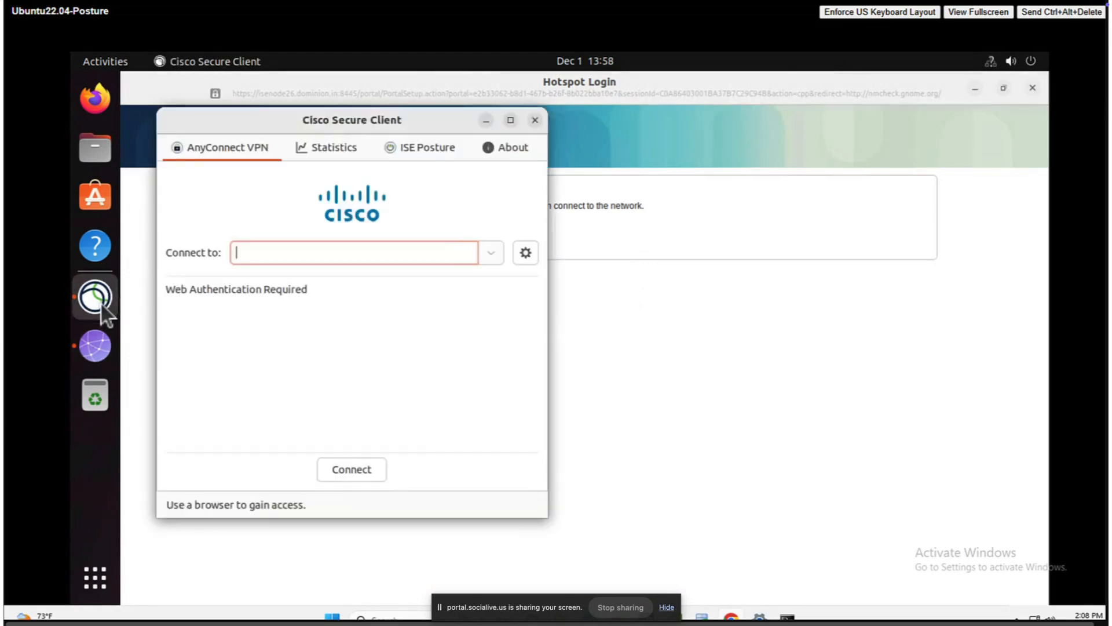
left_click(407, 149)
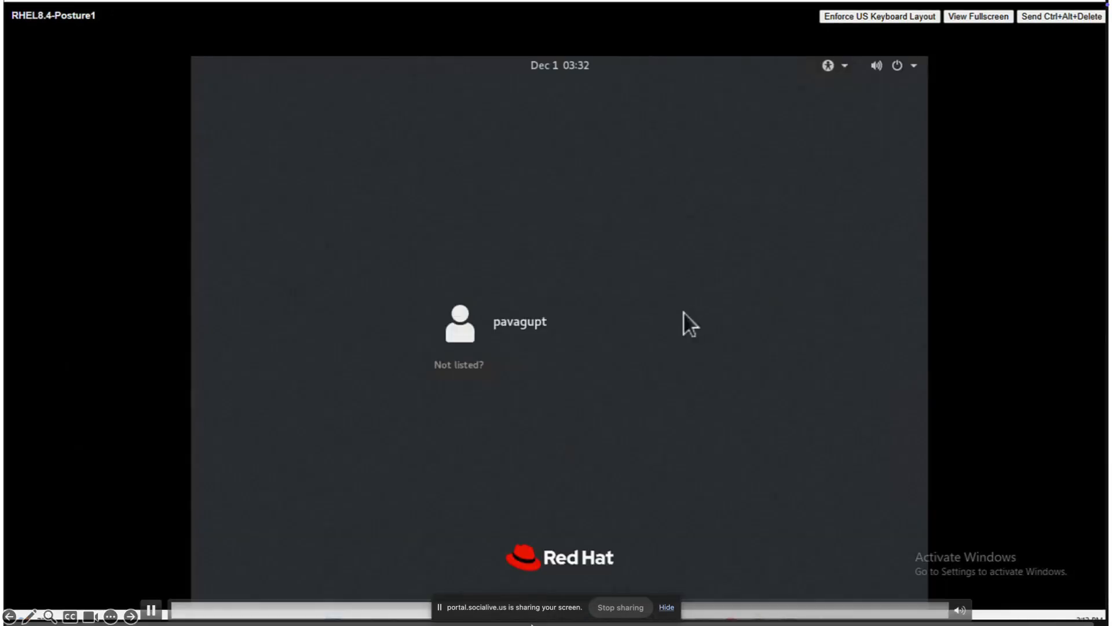
left_click(541, 329)
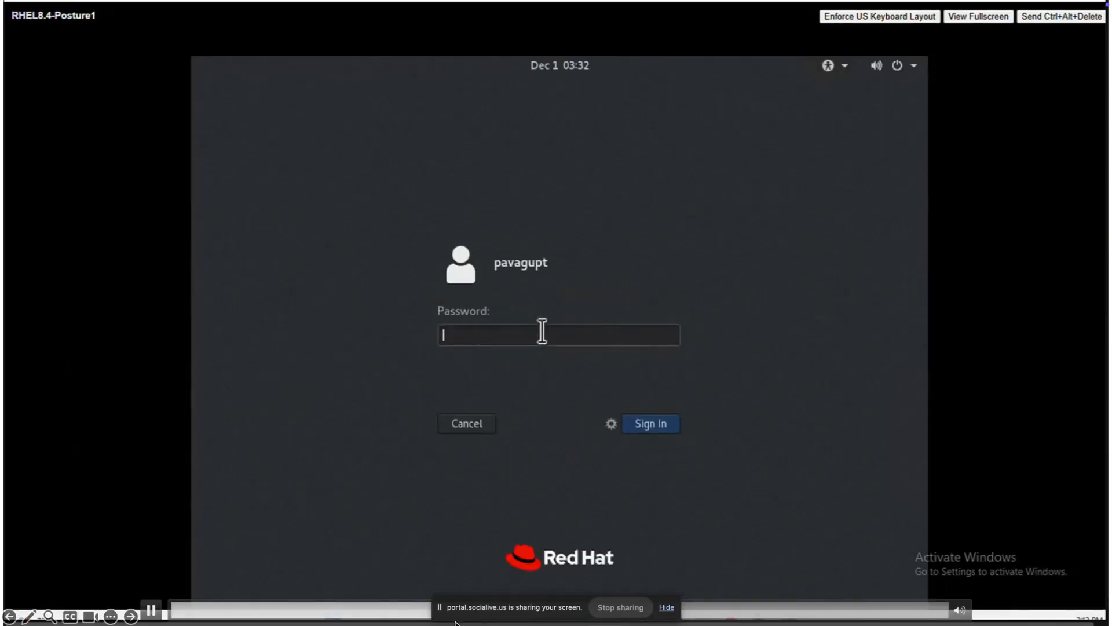
Step: Sign in to the RHEL desktop with the account password and show Cisco Secure Client's ISE Posture status
type("••••••••••")
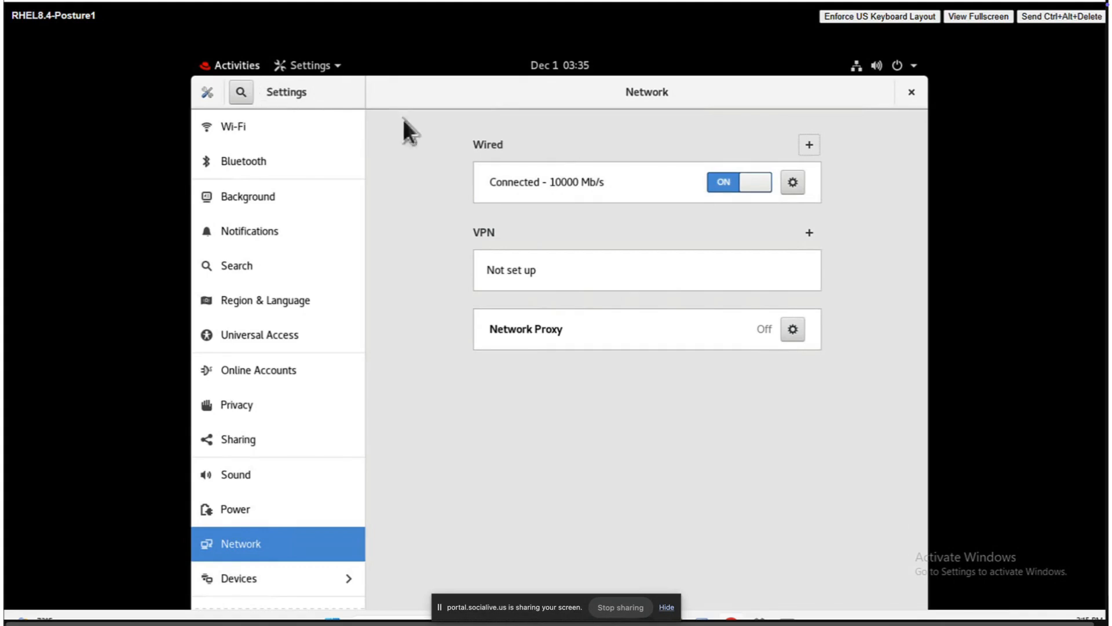
left_click(256, 69)
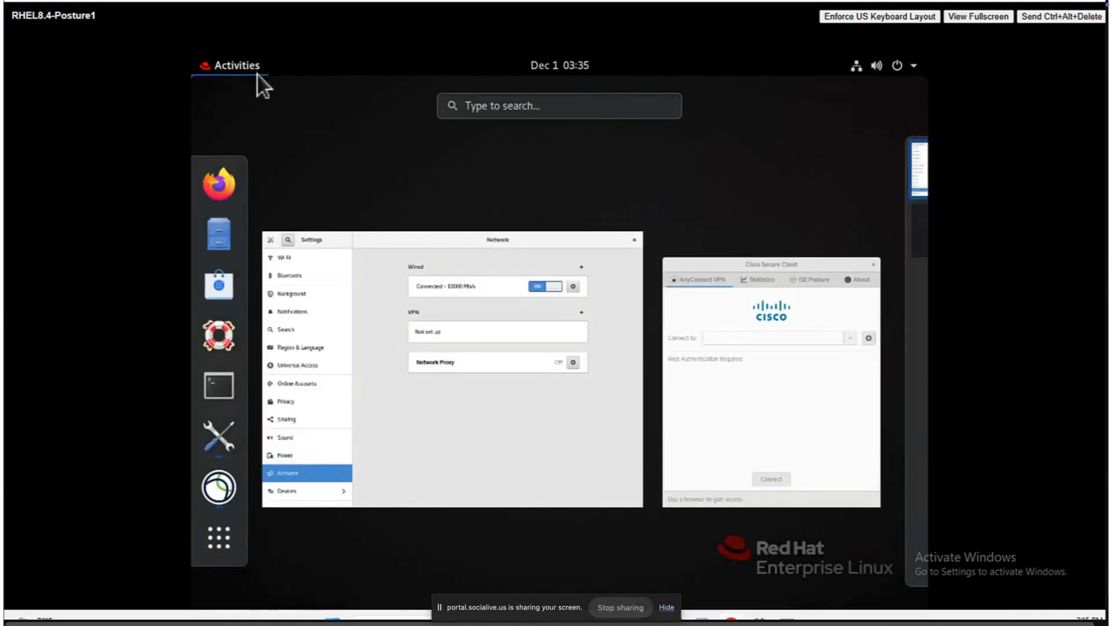
left_click(703, 360)
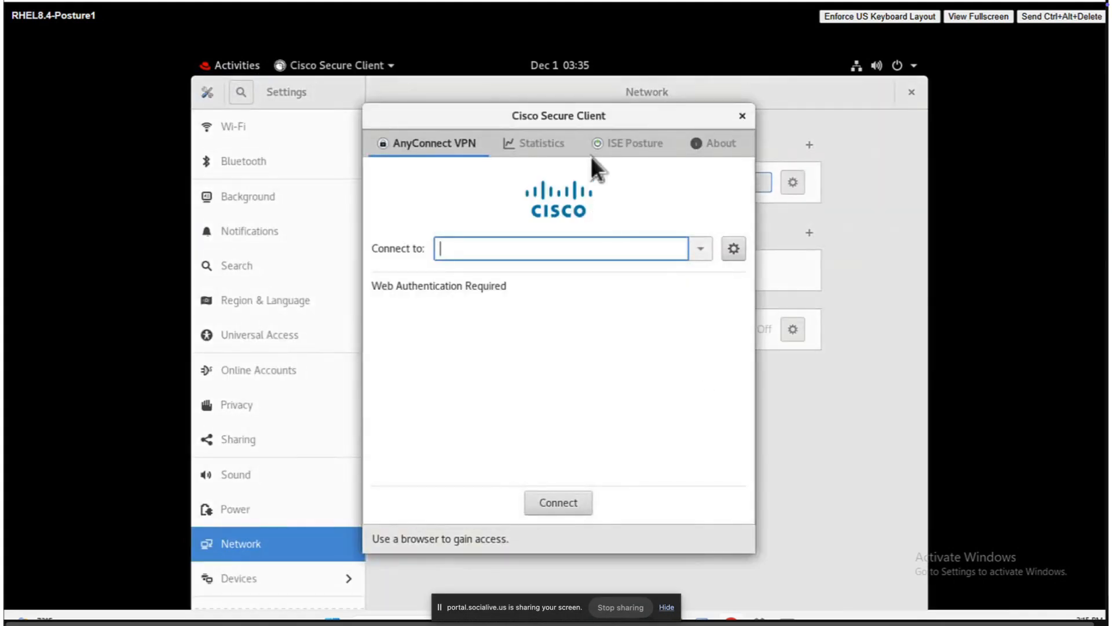
left_click(628, 145)
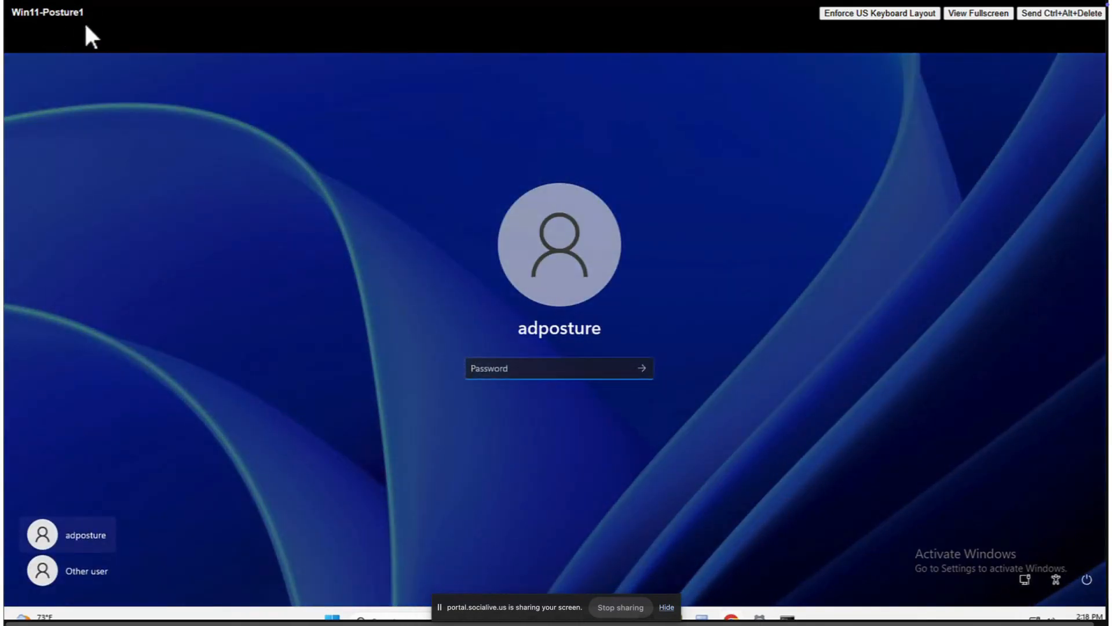
Step: Sign in to Windows 11 with the account password and approve Cisco Secure Client's User Account Control prompt
type("••••••••")
key("Return")
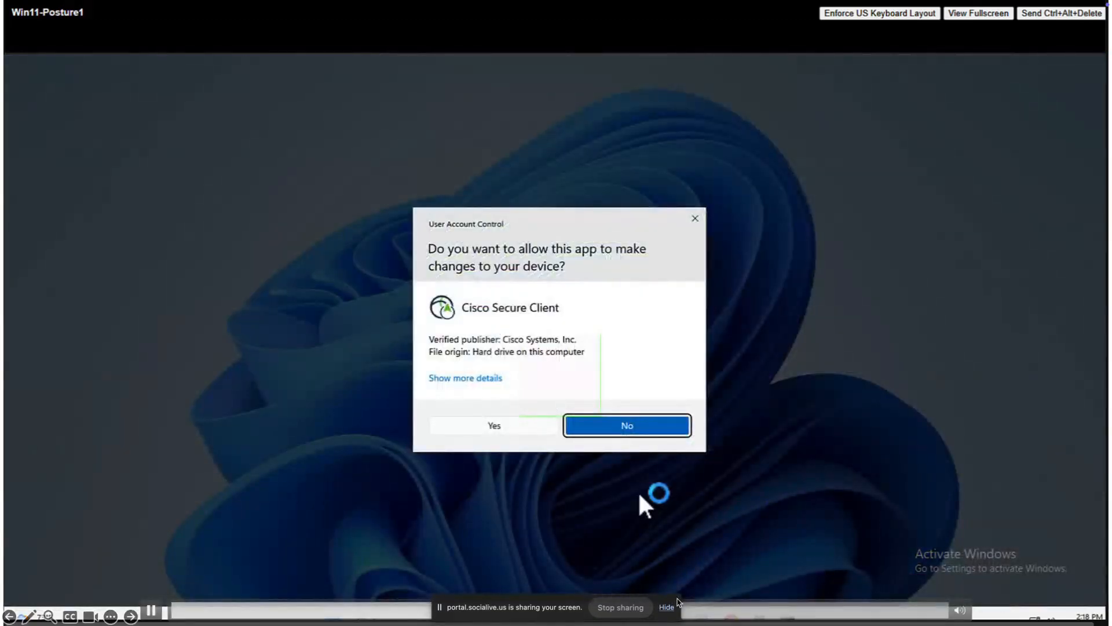
left_click(502, 423)
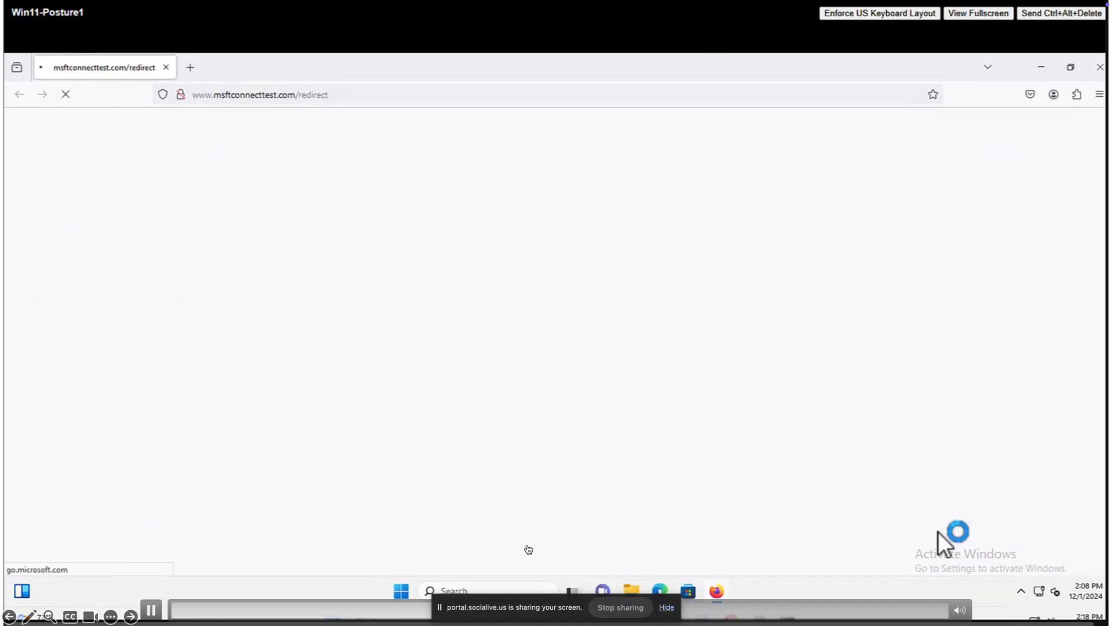
left_click(666, 607)
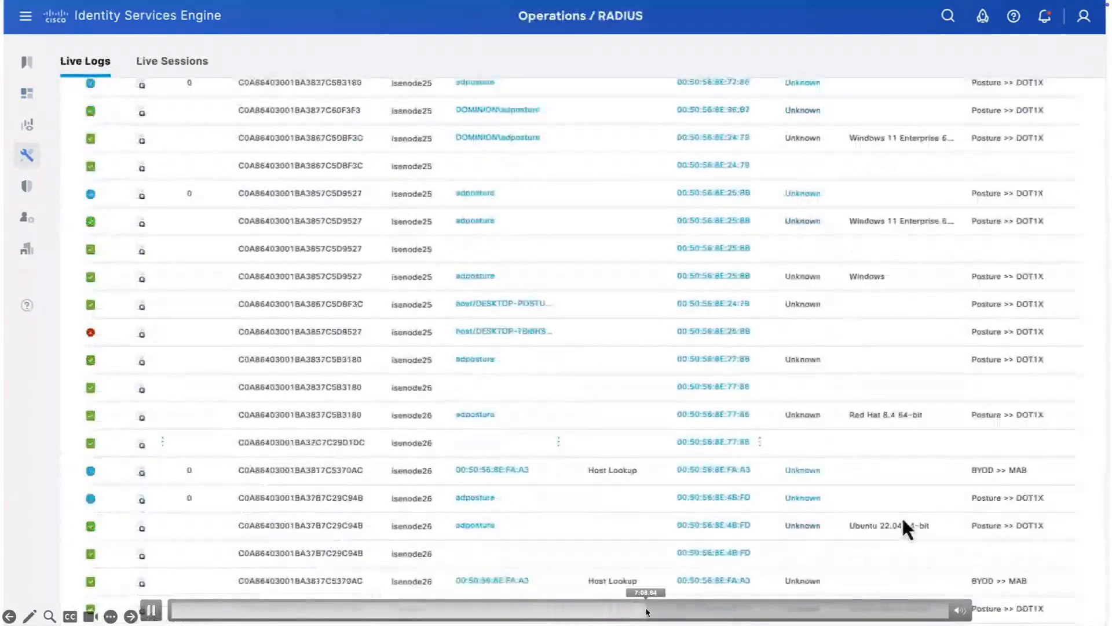
Step: Check the posture entries in ISE's RADIUS Live Logs, then switch to the Live Sessions list
mouse_move(646, 609)
left_mouse_down()
mouse_move(663, 610)
mouse_move(642, 611)
left_mouse_up()
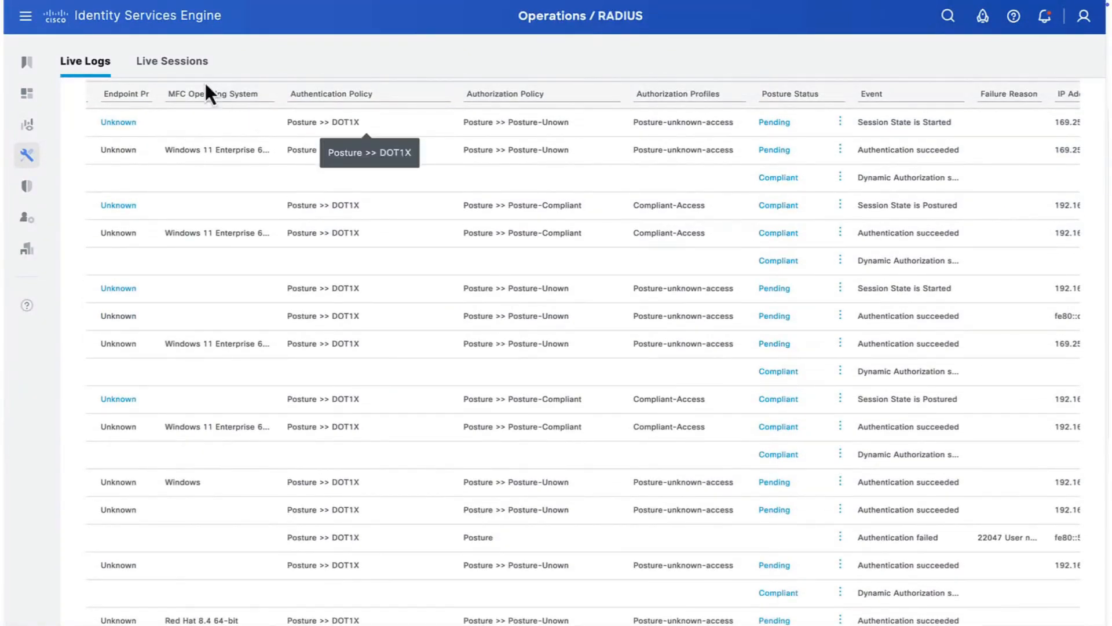
left_click(184, 64)
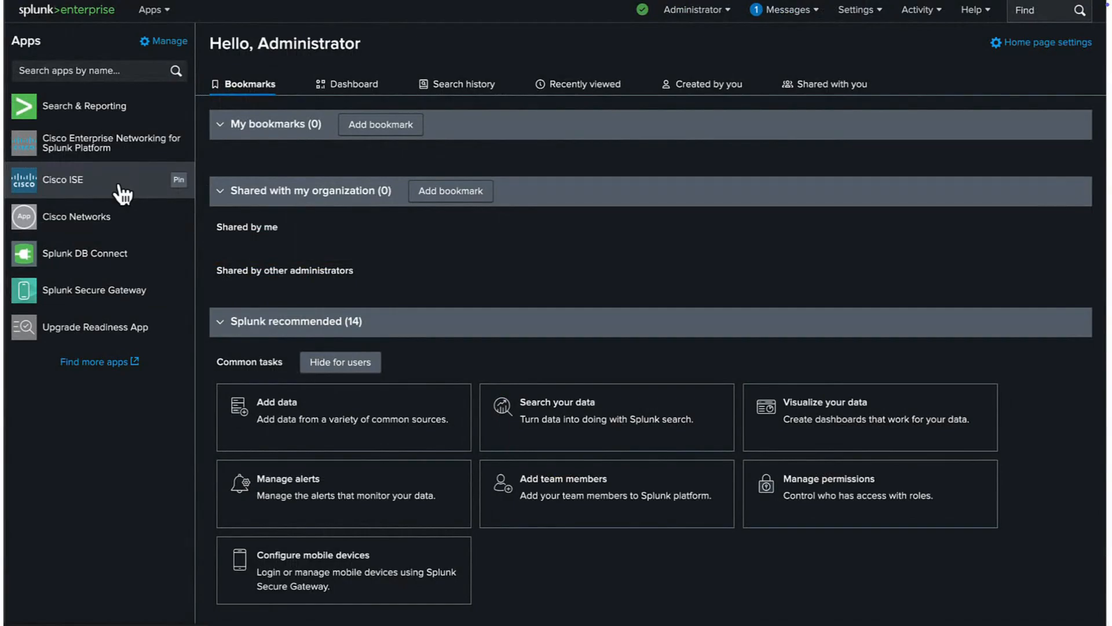
Step: Open the Cisco ISE app and browse its ISE Overview, Authentications, Device Summary, Posture, Compliance and Client Provisioning menus
left_click(119, 186)
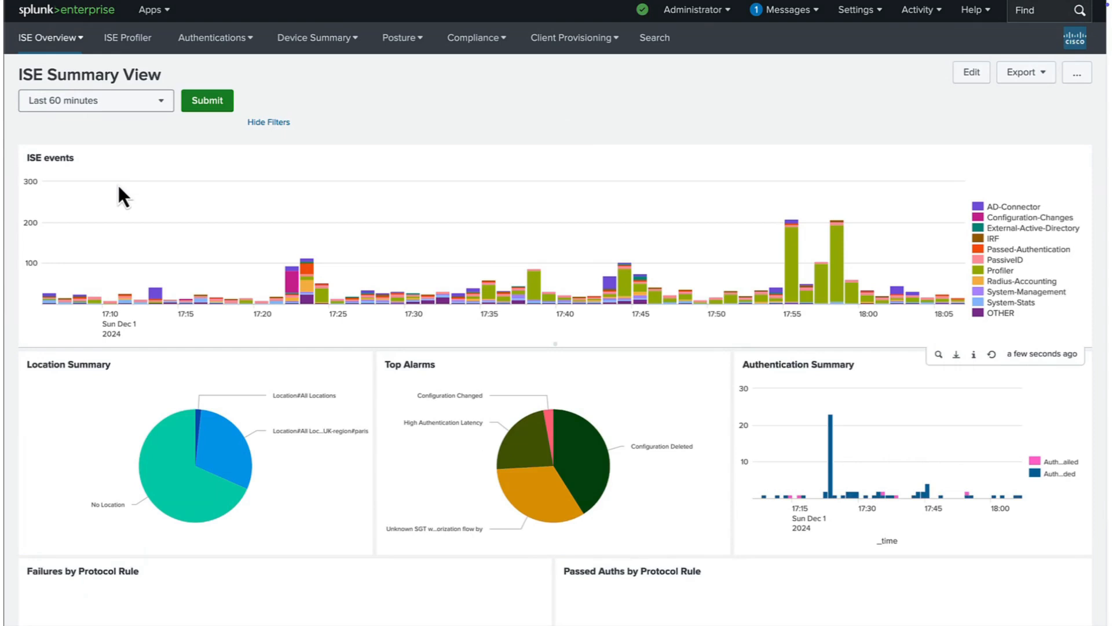
left_click(55, 46)
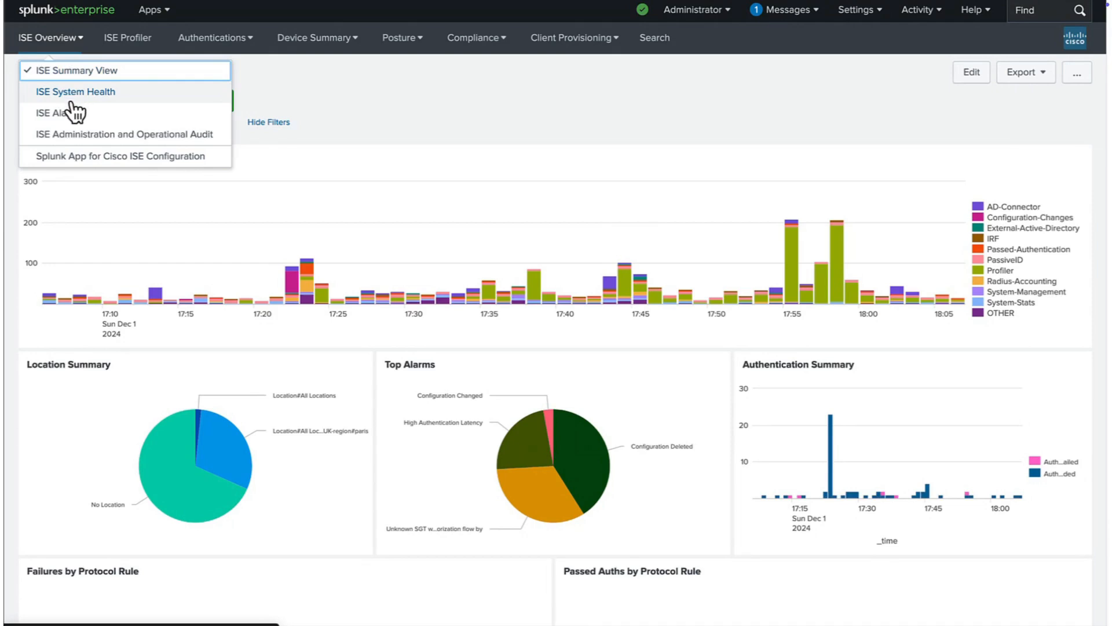
left_click(230, 40)
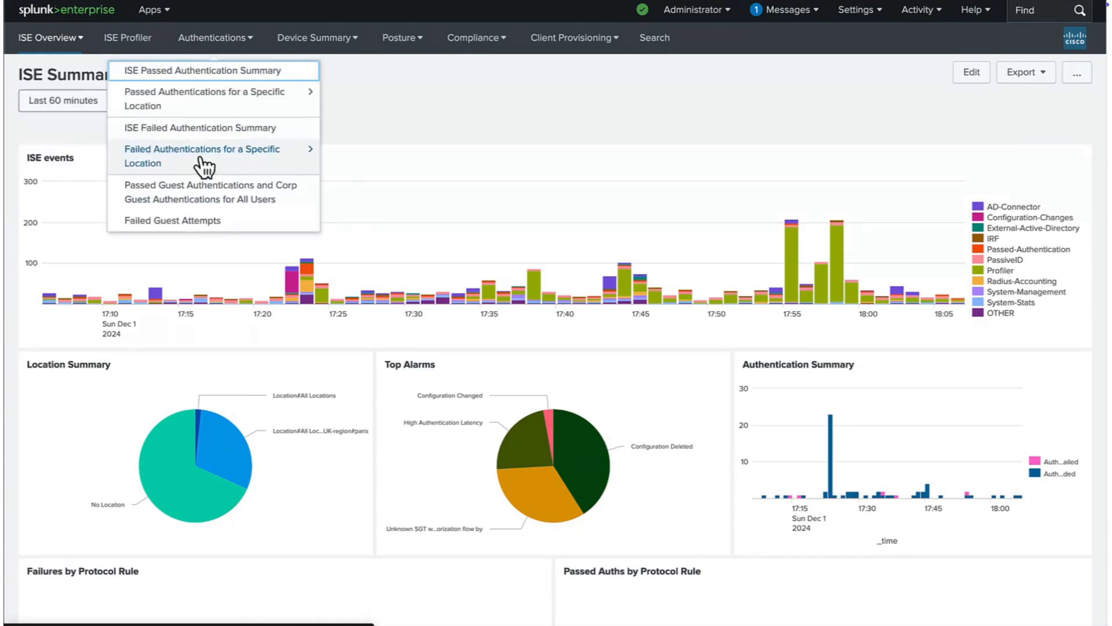
left_click(343, 46)
left_click(428, 44)
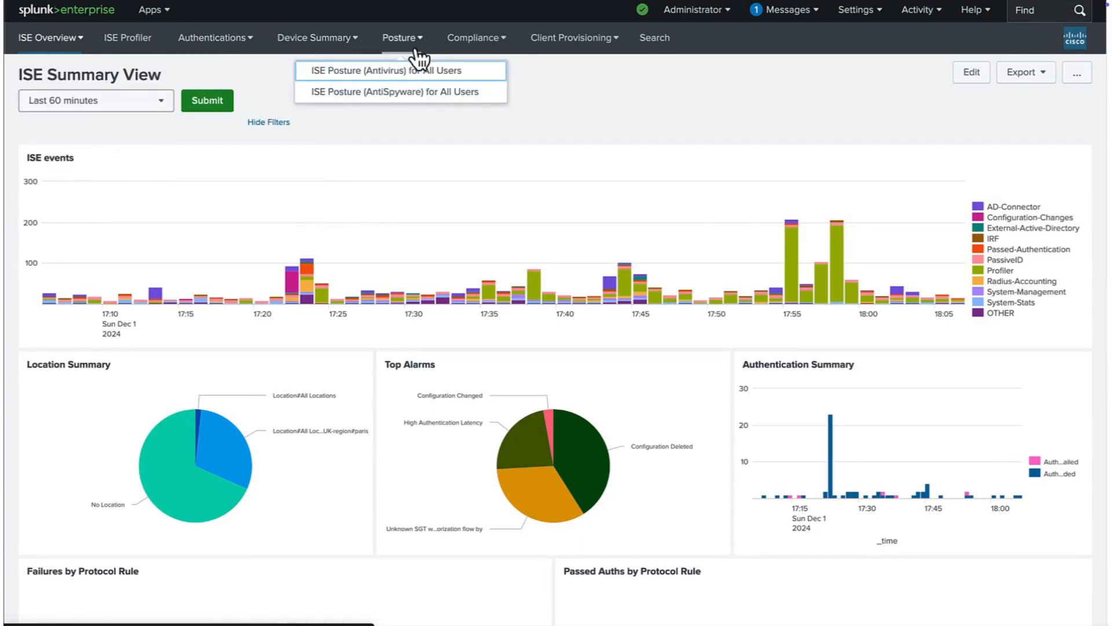
left_click(499, 40)
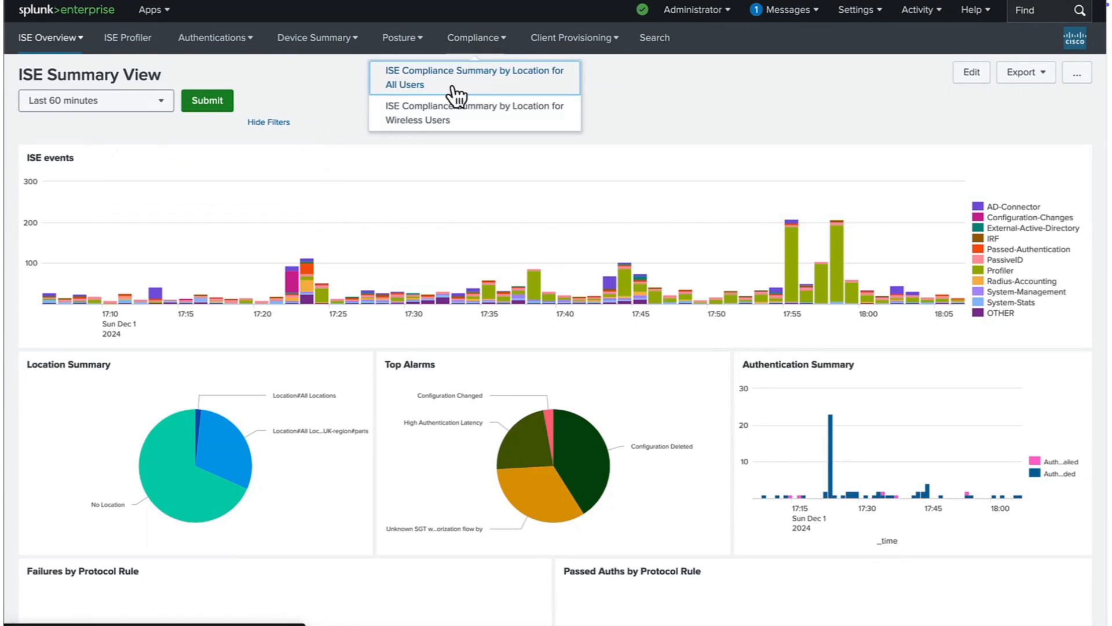
left_click(574, 39)
left_click(357, 76)
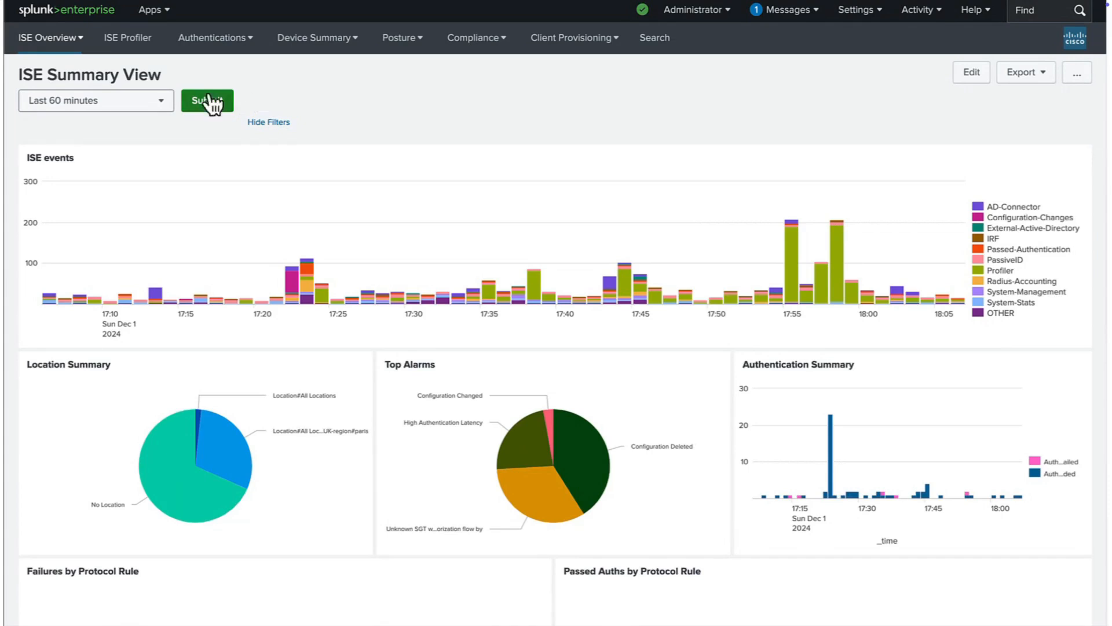
Step: Try the Last 4 hours and Last 24 hours presets on the ISE Summary View
triple_click(51, 74)
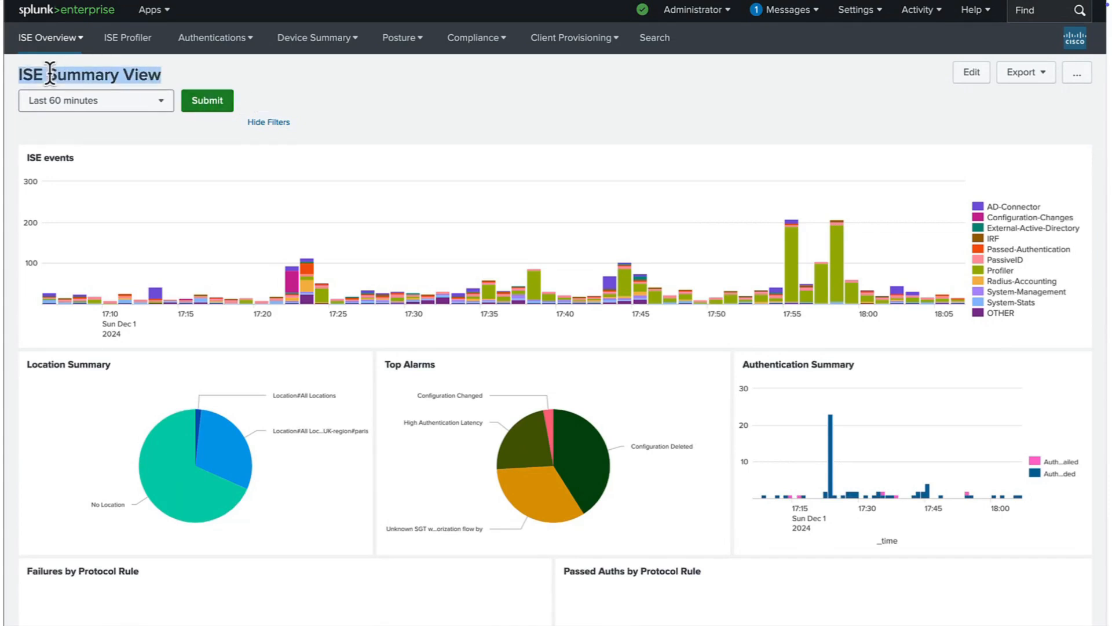
left_click(132, 102)
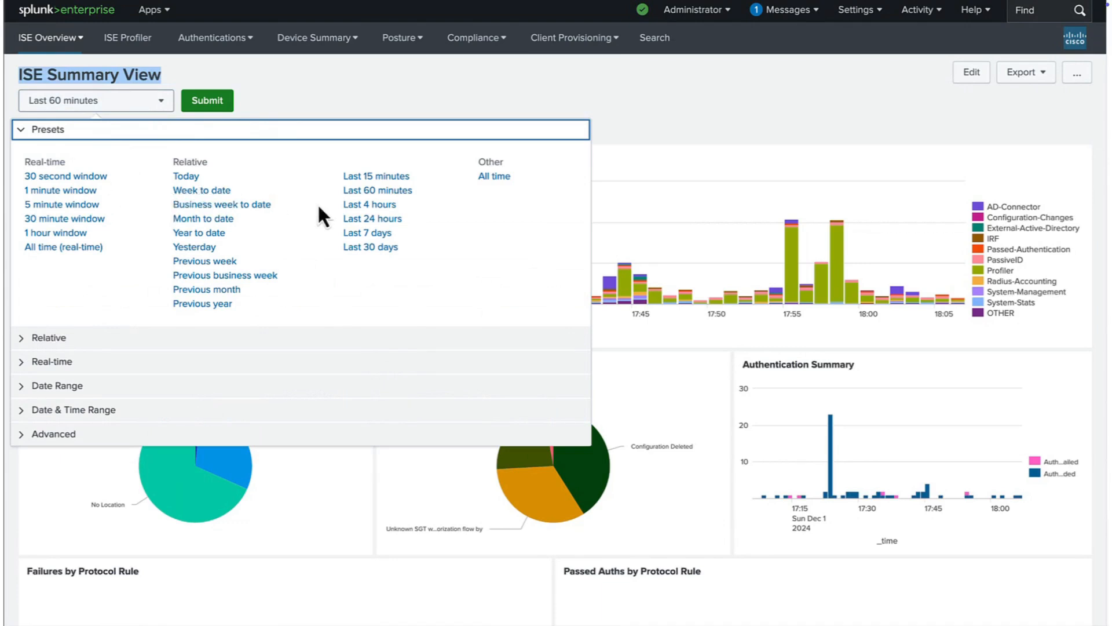
left_click(359, 204)
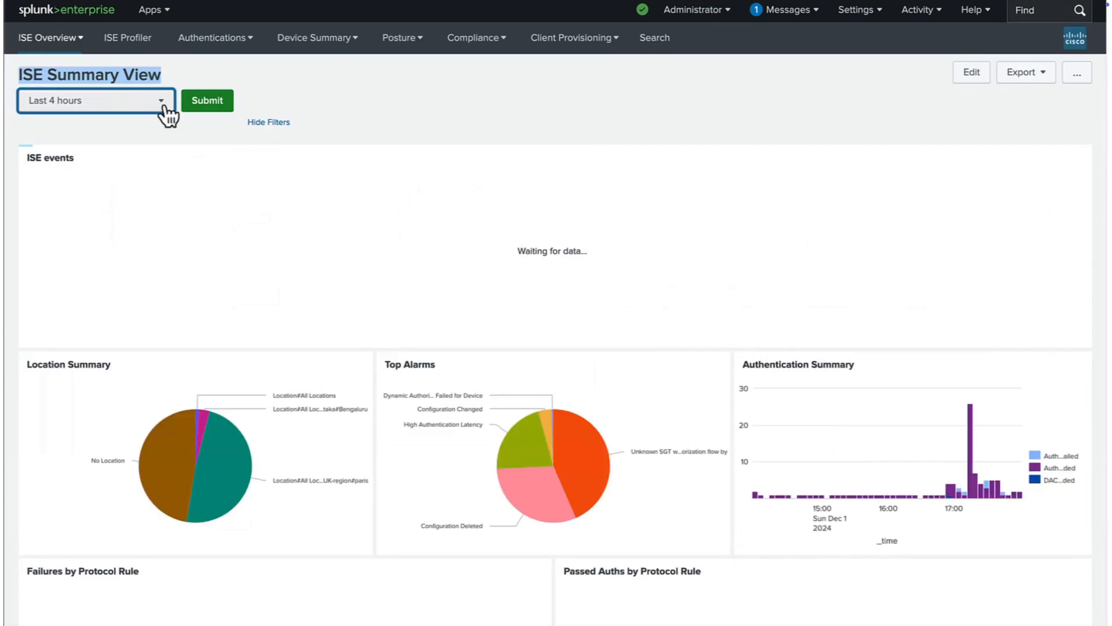
left_click(164, 109)
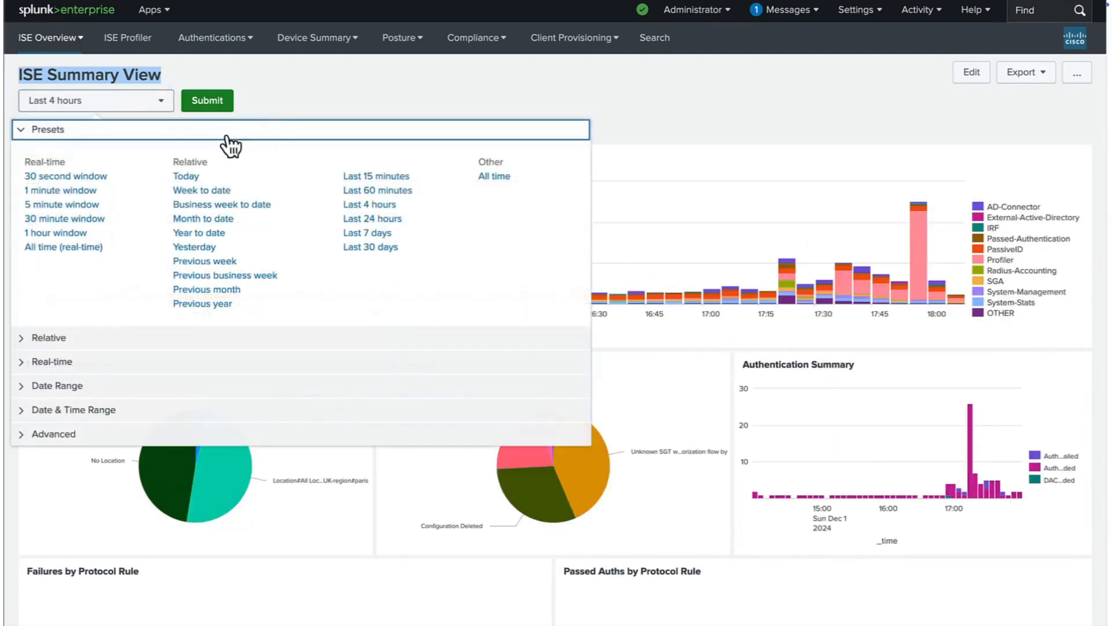
left_click(362, 219)
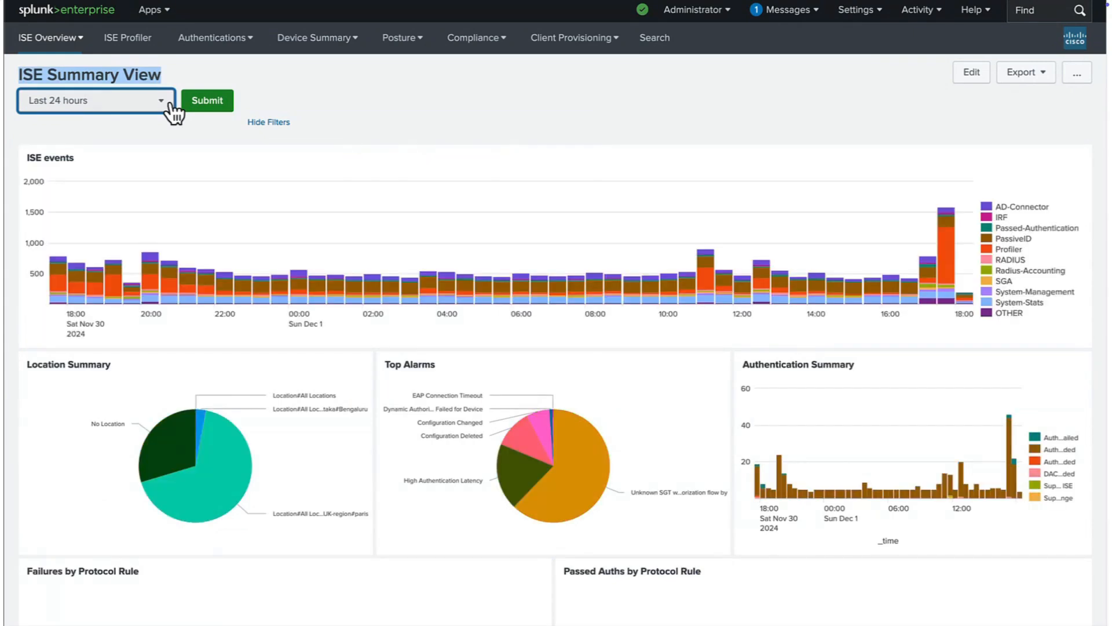
Step: Set the ISE Summary View time range to the Last 60 minutes preset
left_click(170, 104)
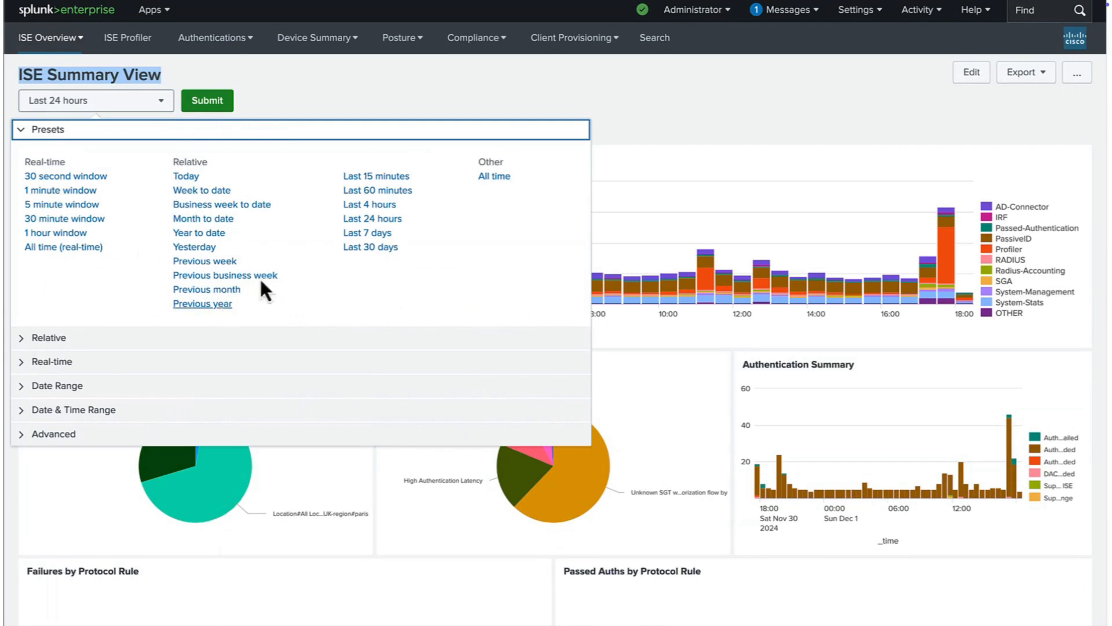
left_click(373, 88)
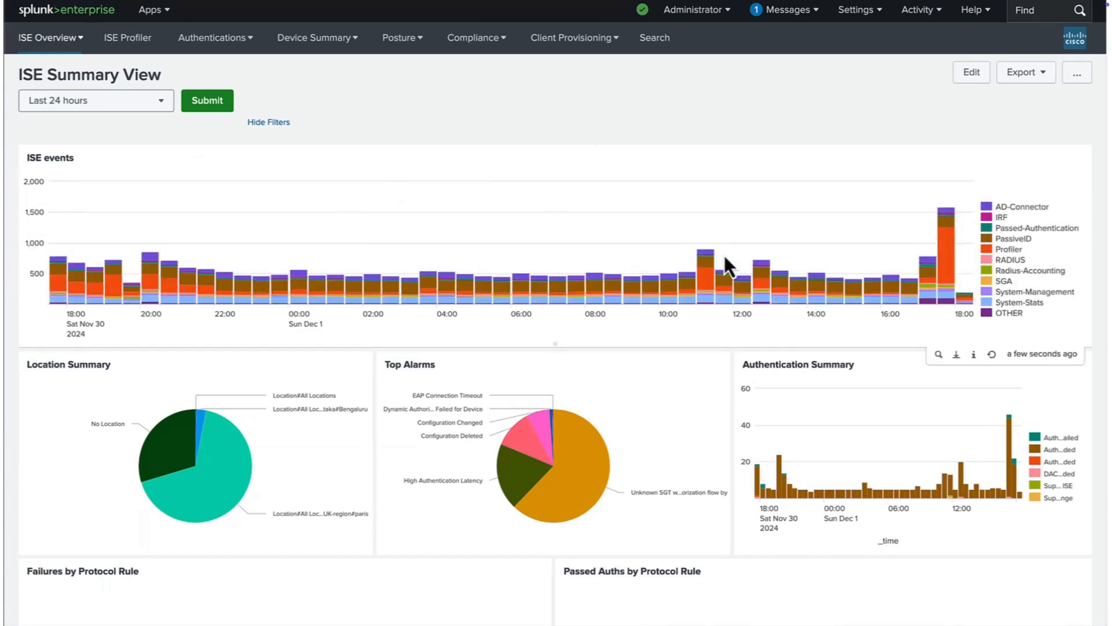
left_click(166, 107)
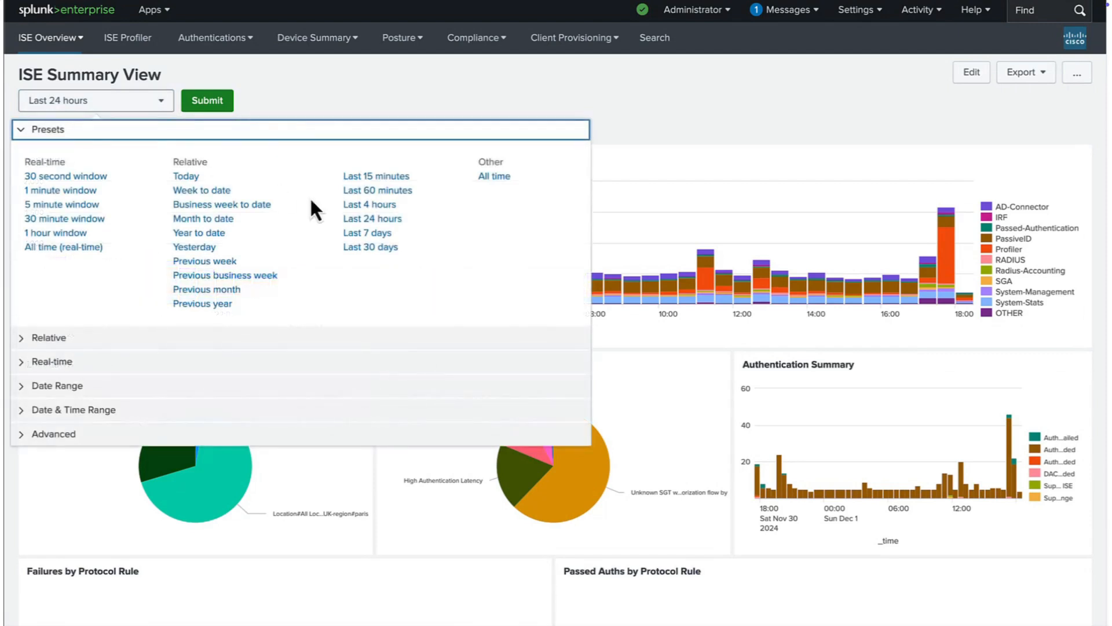
left_click(370, 191)
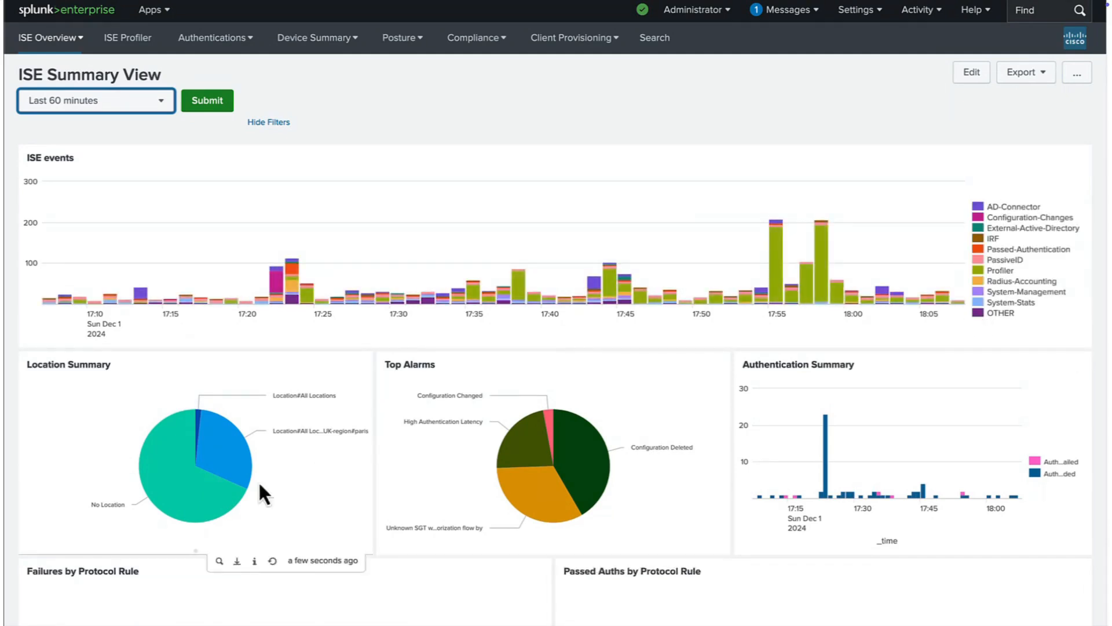
mouse_move(190, 506)
mouse_move(209, 421)
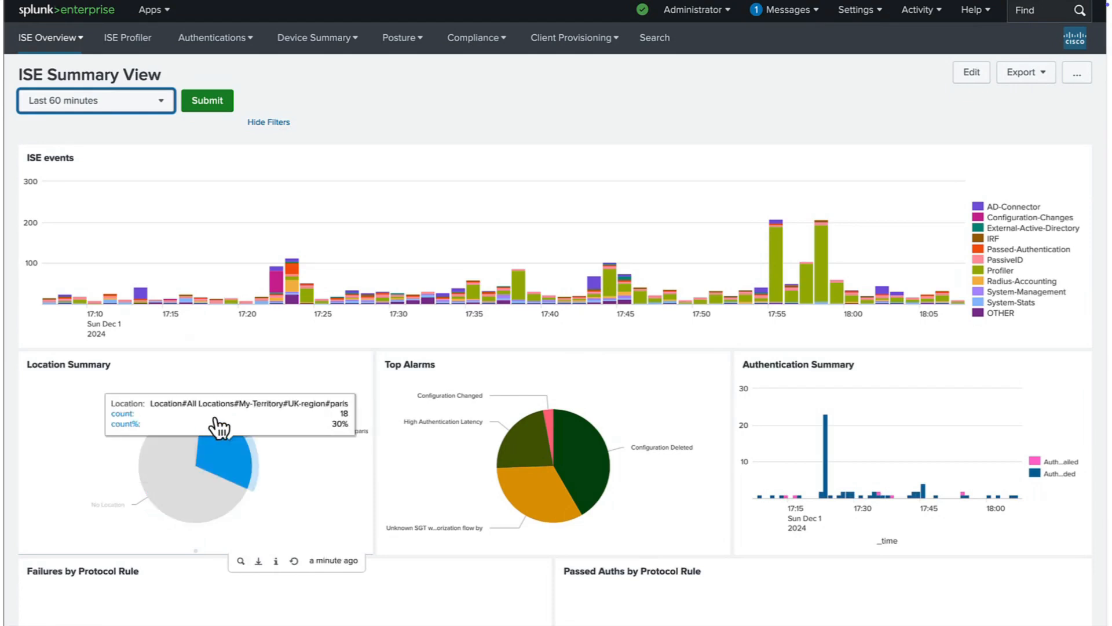
mouse_move(510, 449)
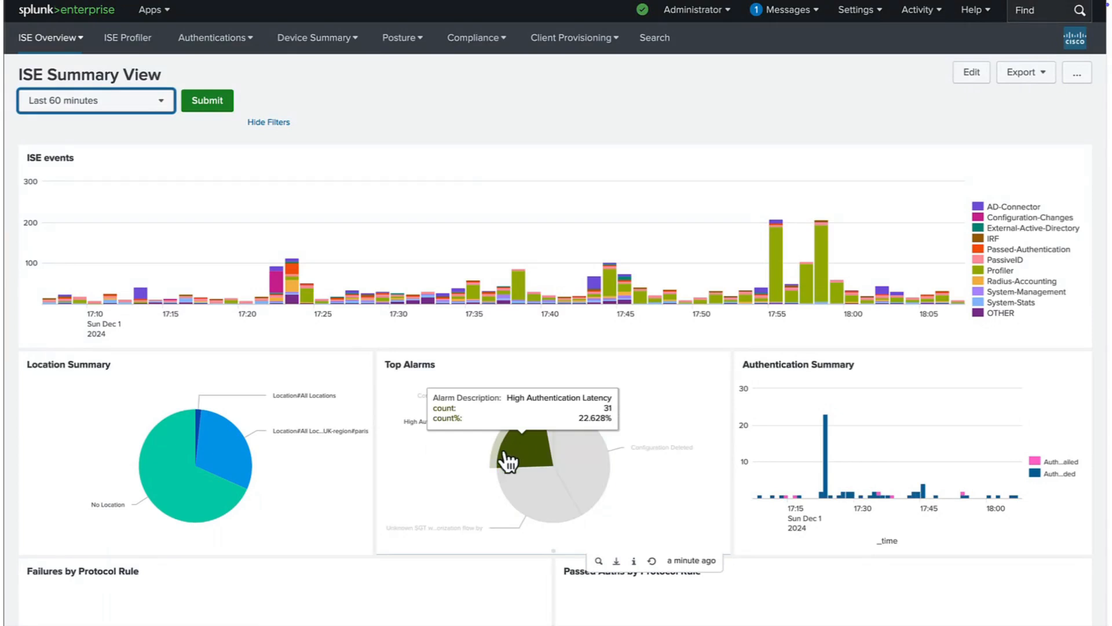
mouse_move(518, 508)
mouse_move(577, 467)
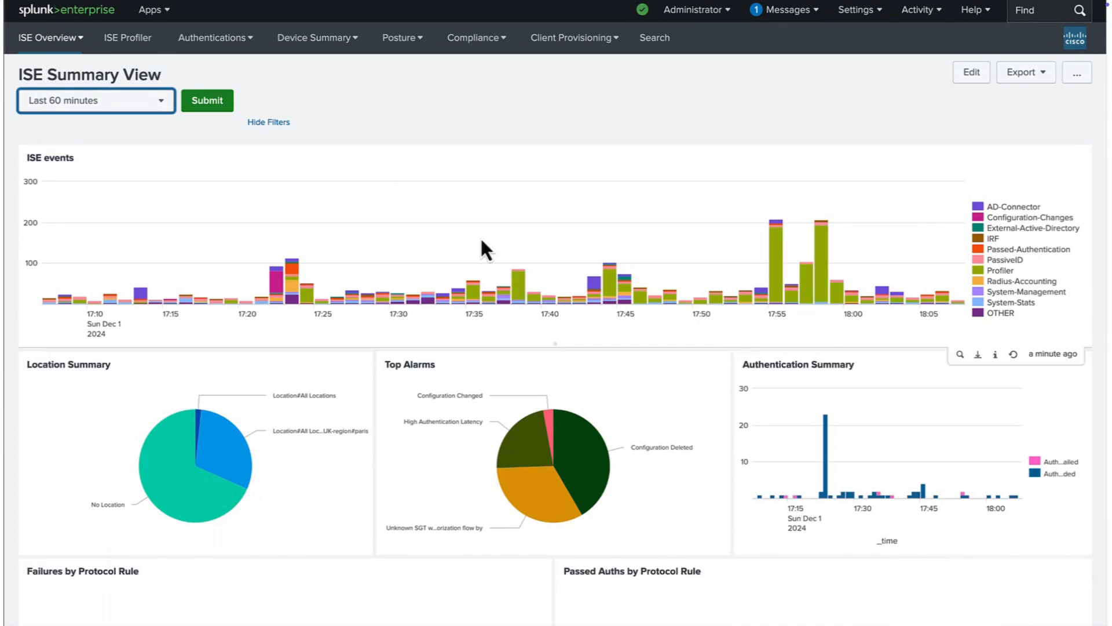
Step: Open ISE Overview > ISE System Health and set its time range to Last 24 hours
left_click(75, 42)
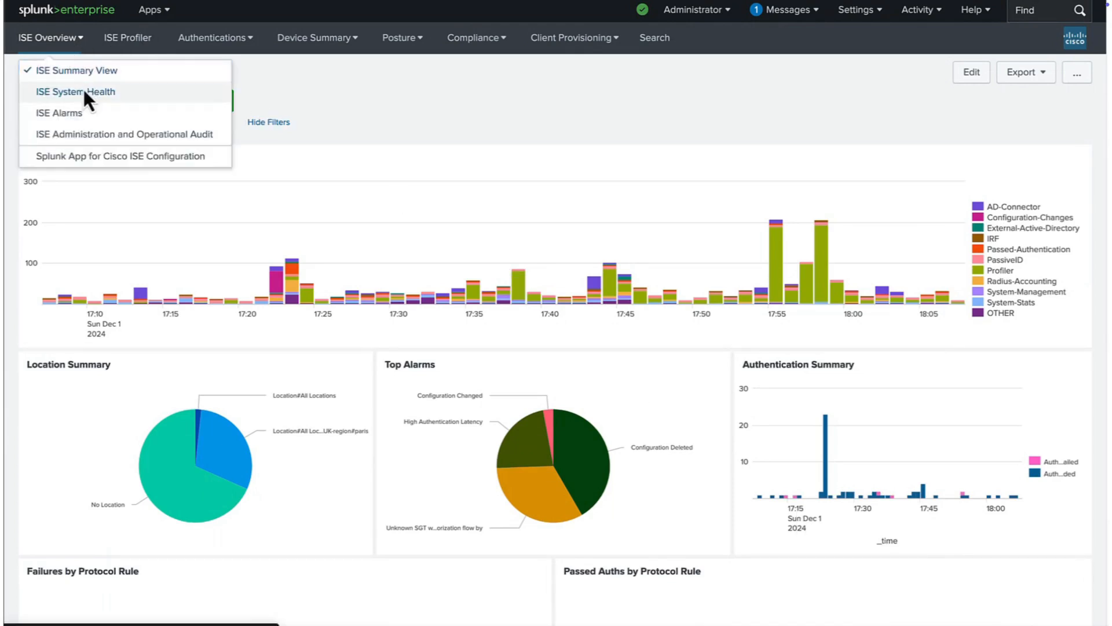
left_click(82, 88)
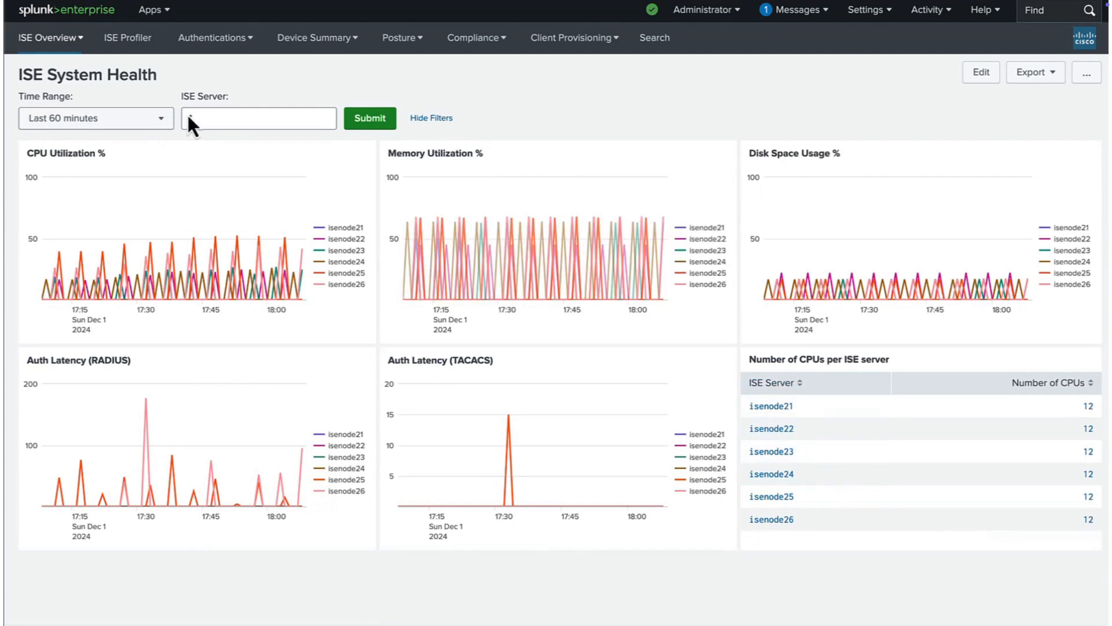
left_click(152, 124)
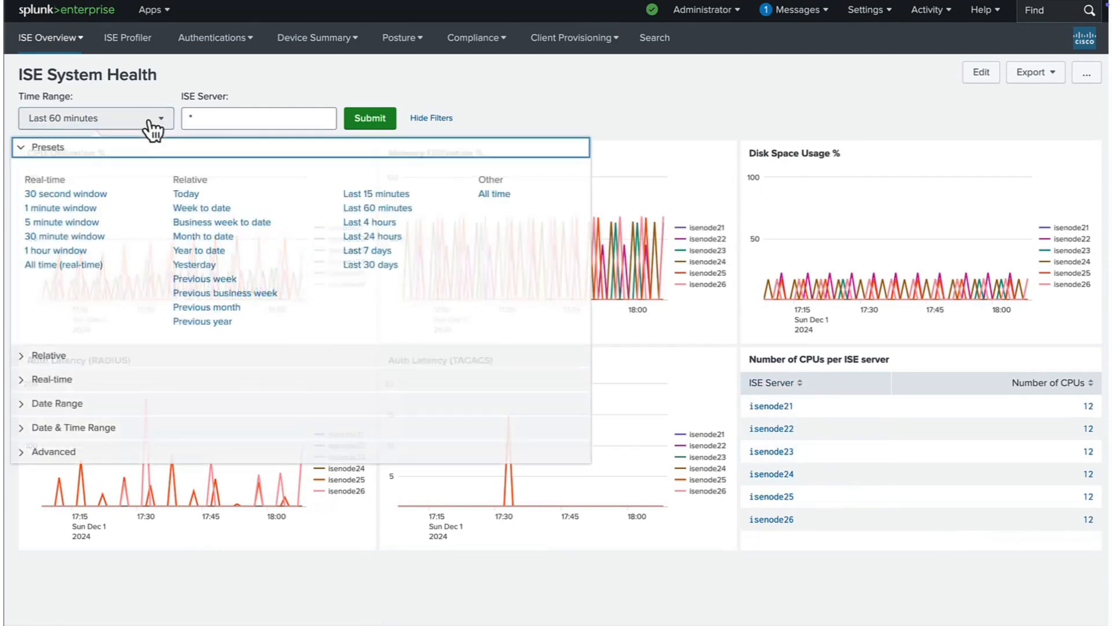
left_click(380, 236)
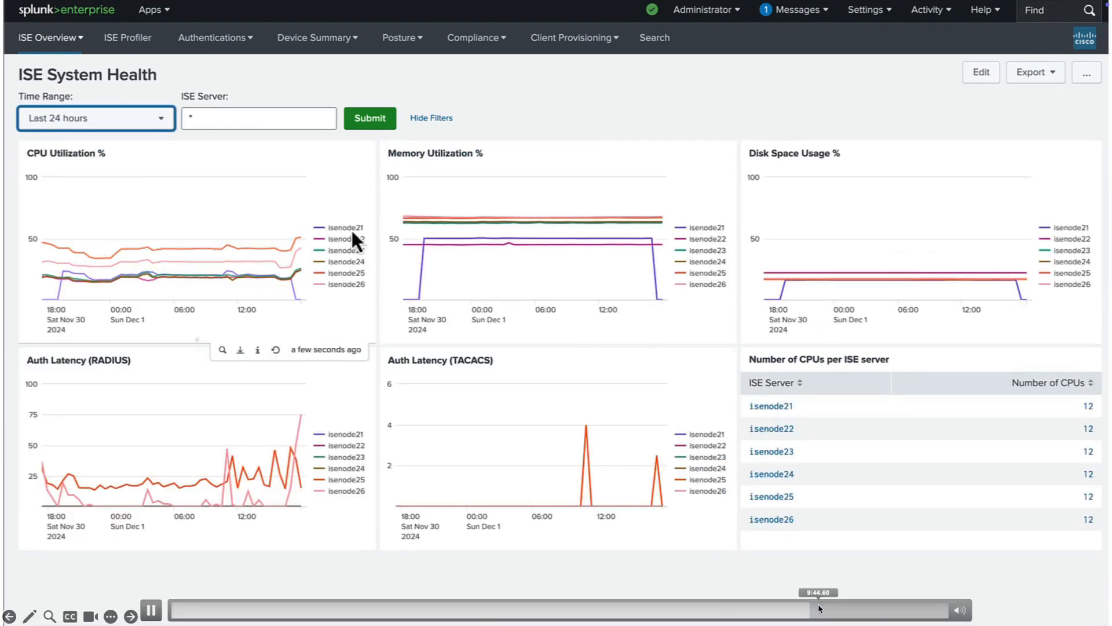
left_click(76, 49)
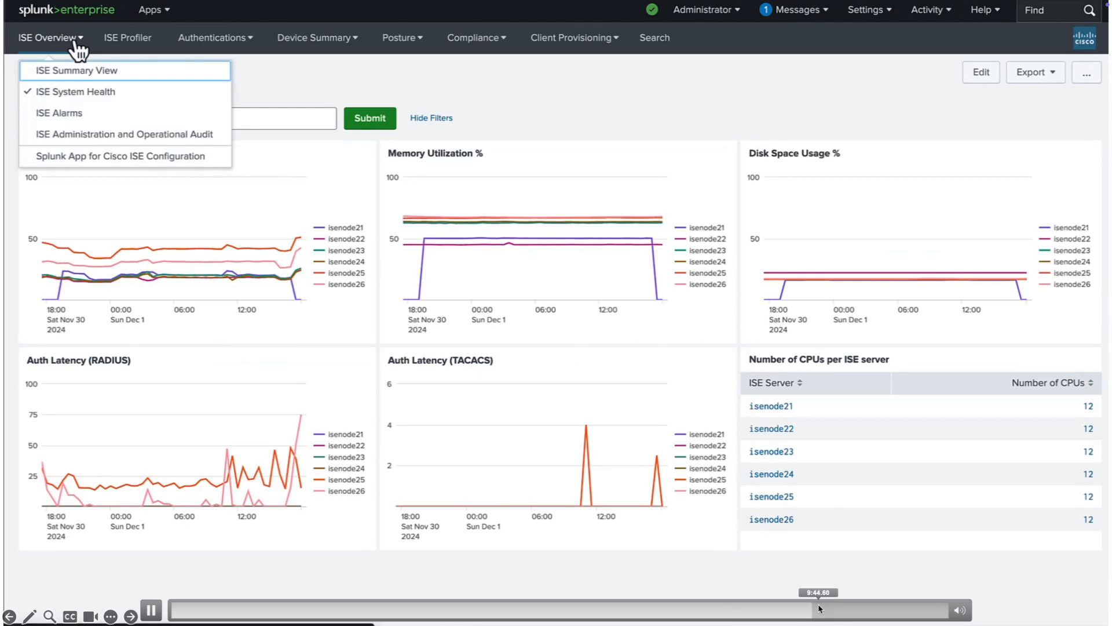
Step: Open the ISE Alarms dashboard and scroll through its Alarm Details table
left_click(78, 114)
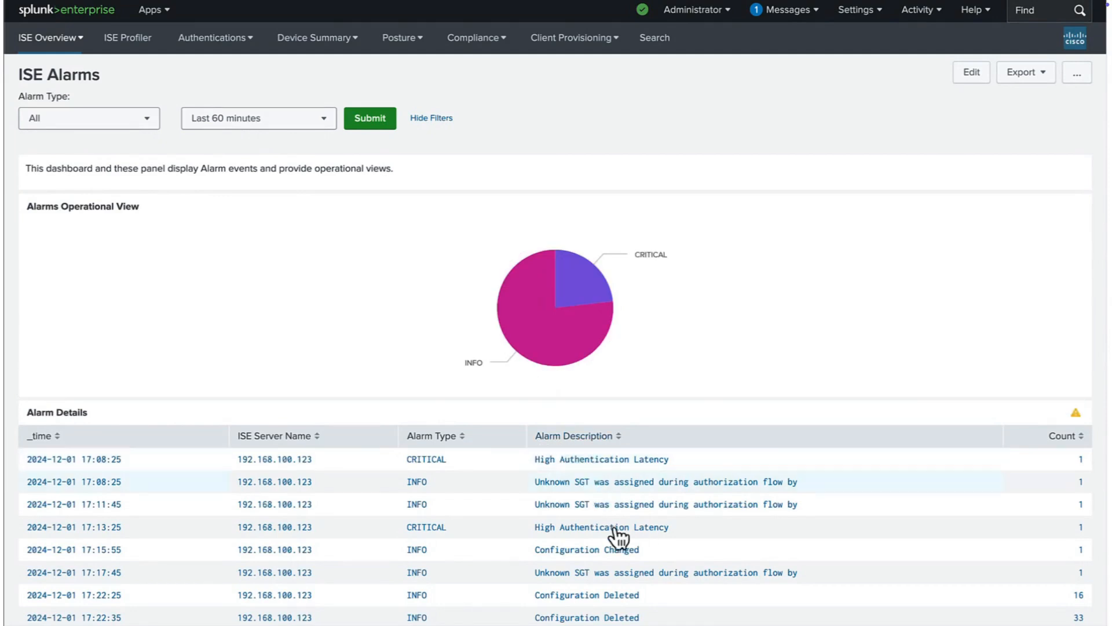
scroll(618, 540, "down", 2)
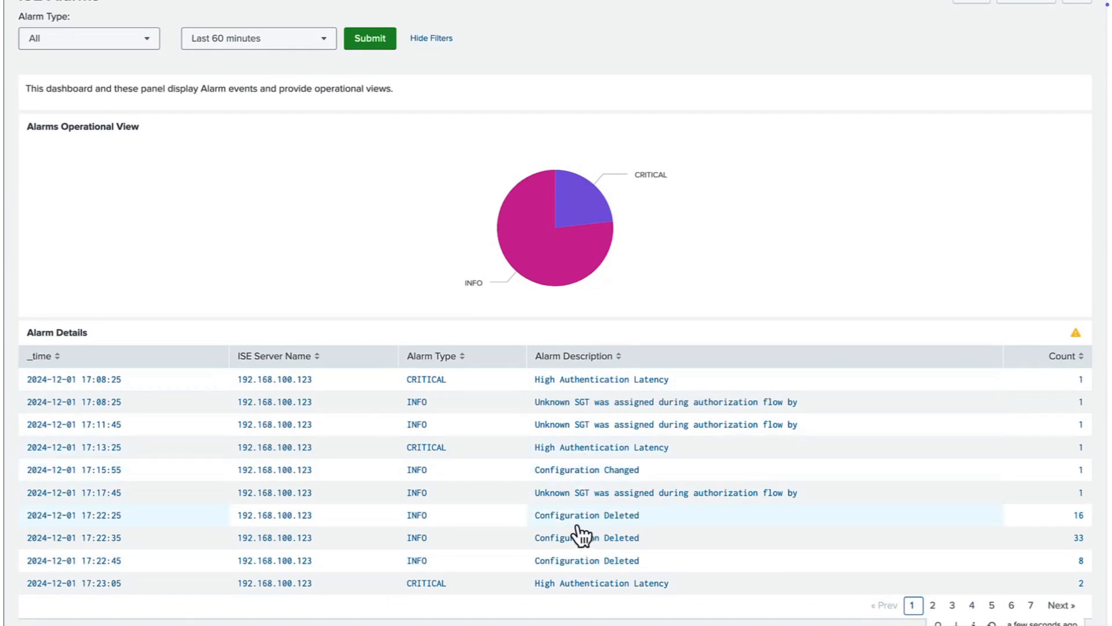
scroll(463, 363, "up", 2)
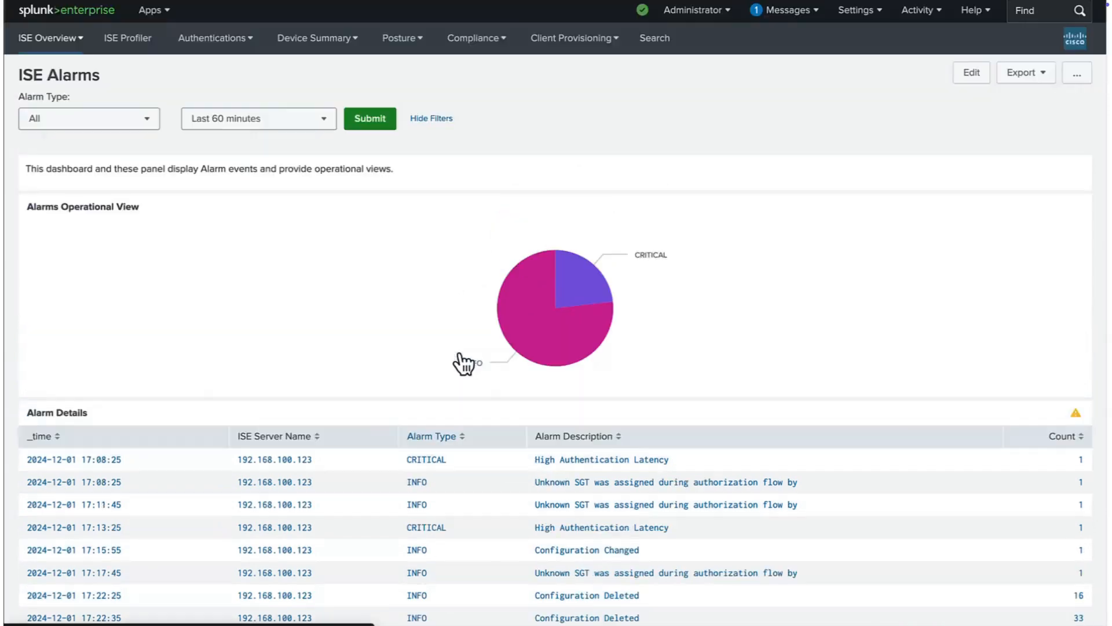
Step: Switch to the ISE Profiler dashboard and scroll through its profiled-device panels
left_click(138, 42)
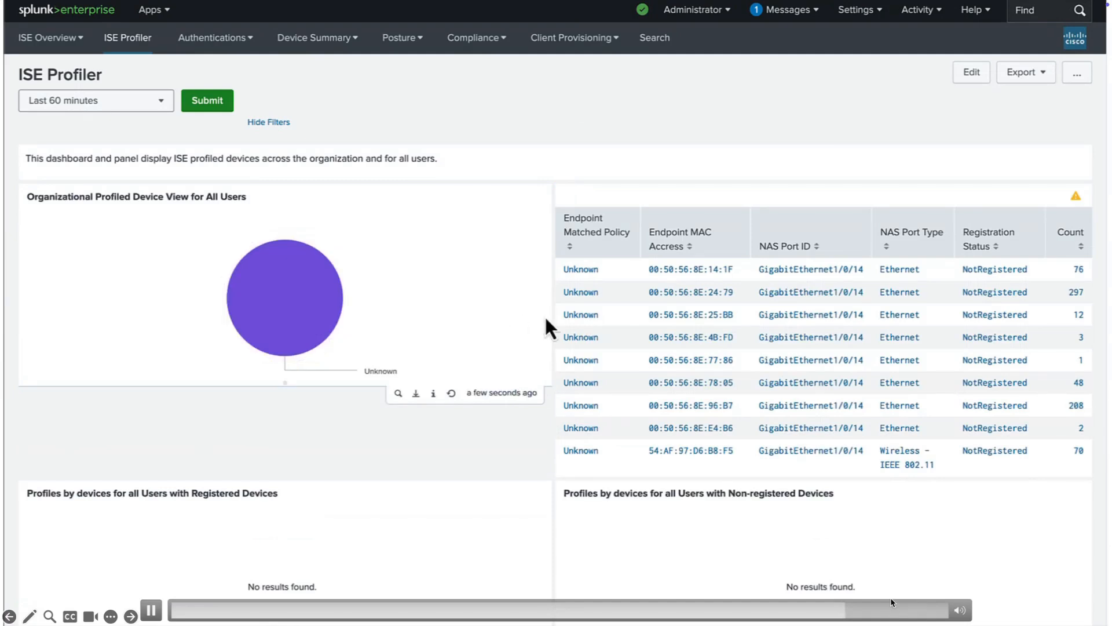
scroll(709, 350, "down", 5)
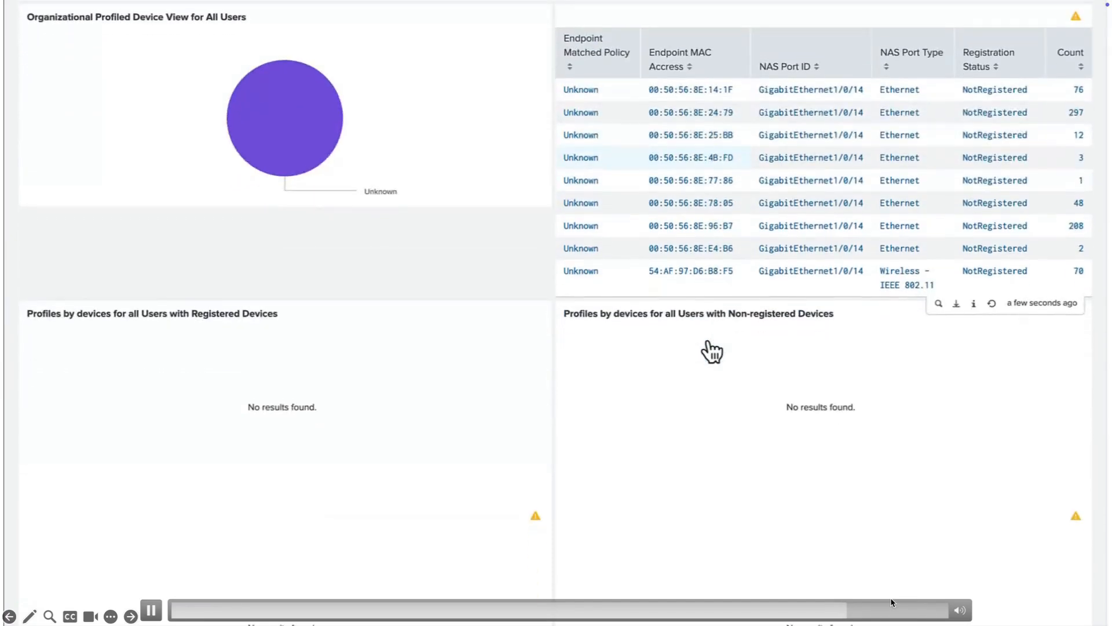
scroll(461, 400, "up", 5)
Step: Open Authentications > ISE Passed Authentication Summary and set its time range to Last 24 hours
left_click(242, 50)
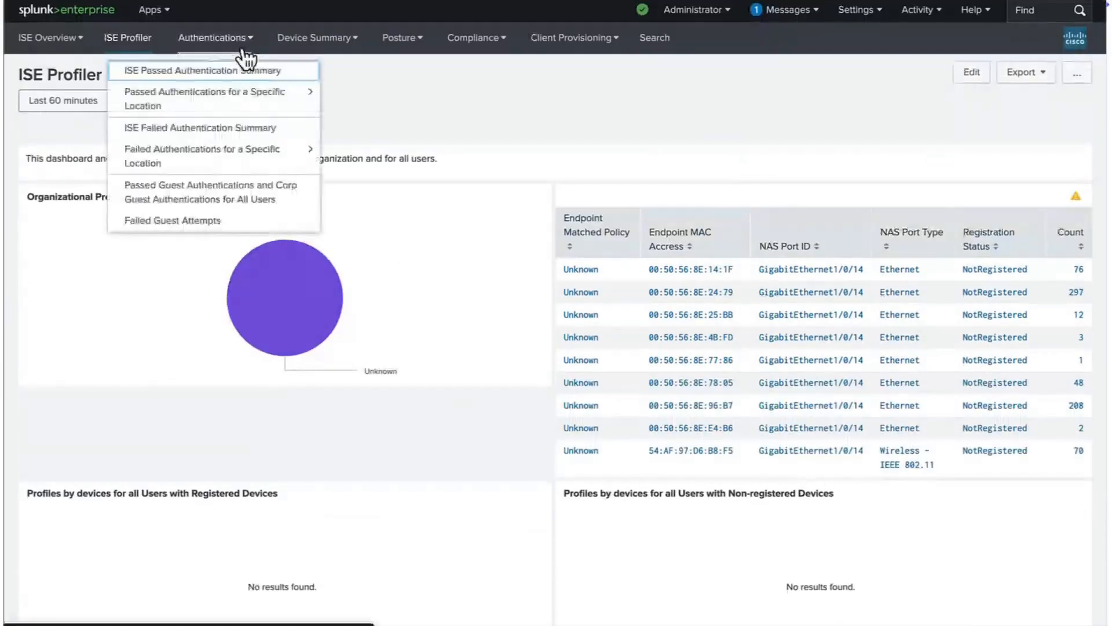
left_click(237, 76)
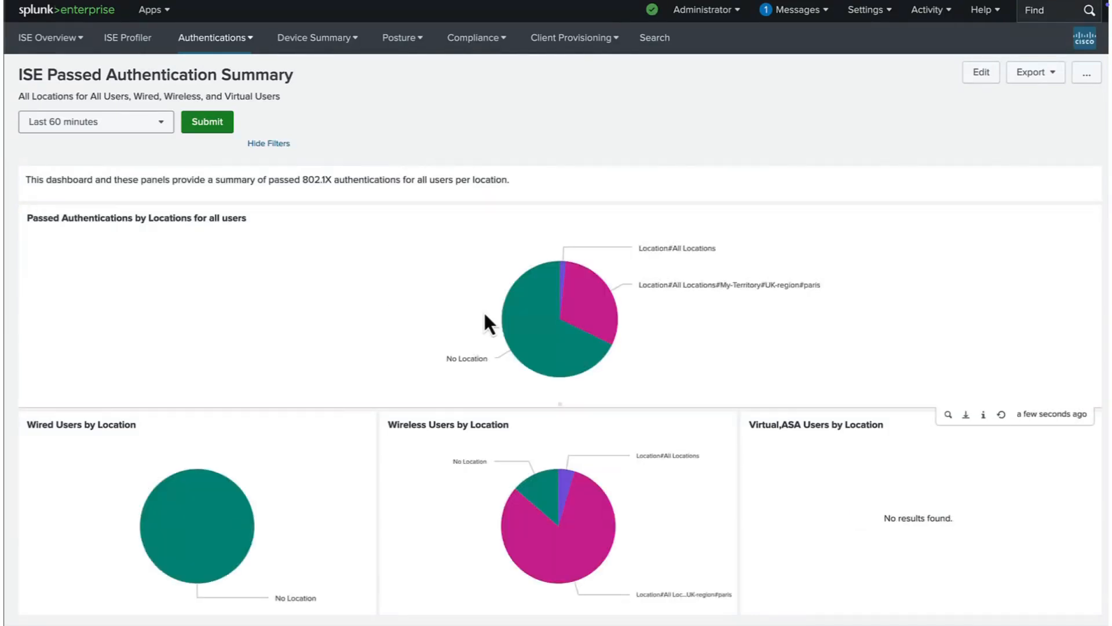
mouse_move(549, 329)
left_click(97, 122)
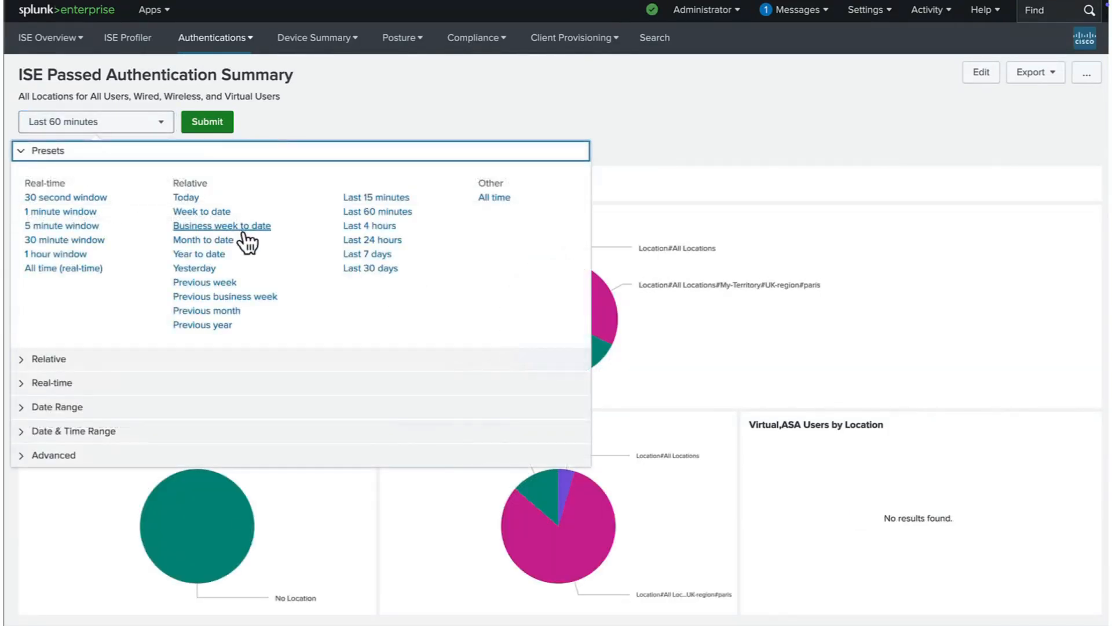
left_click(365, 242)
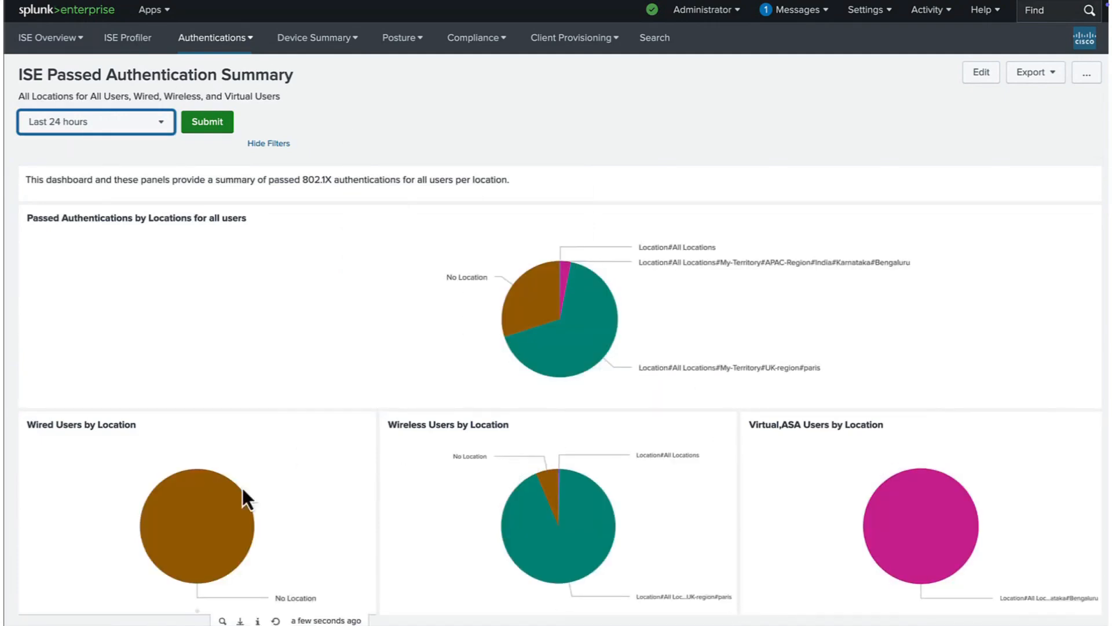
mouse_move(565, 298)
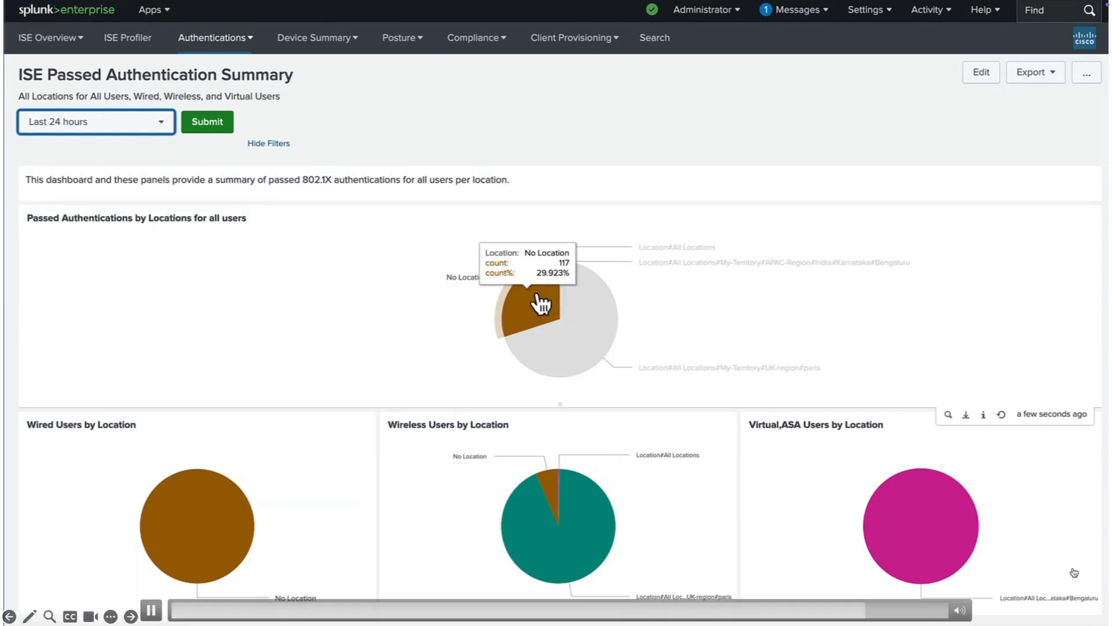
left_click(234, 47)
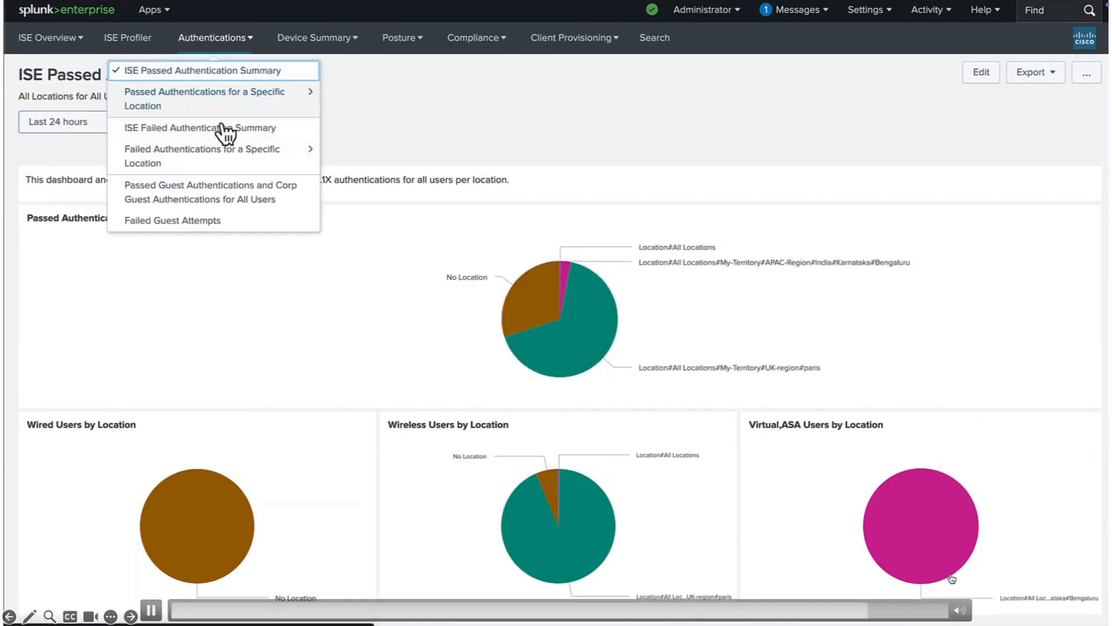
Step: Open Passed Guest Authentications, set Last 24 hours, submit, and scroll its results
left_click(205, 194)
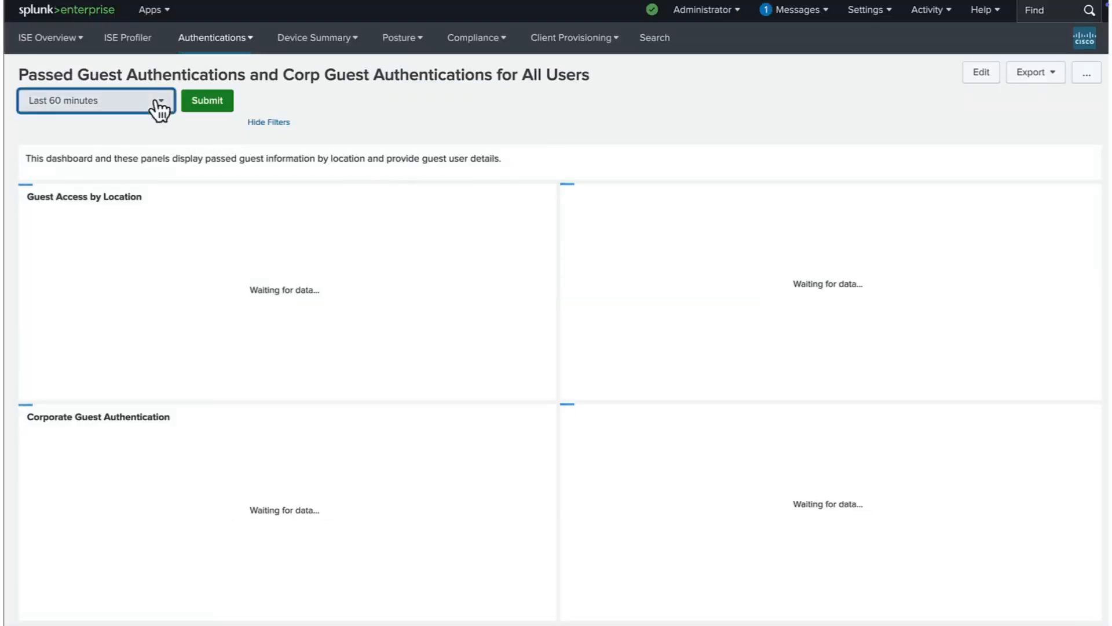
left_click(157, 103)
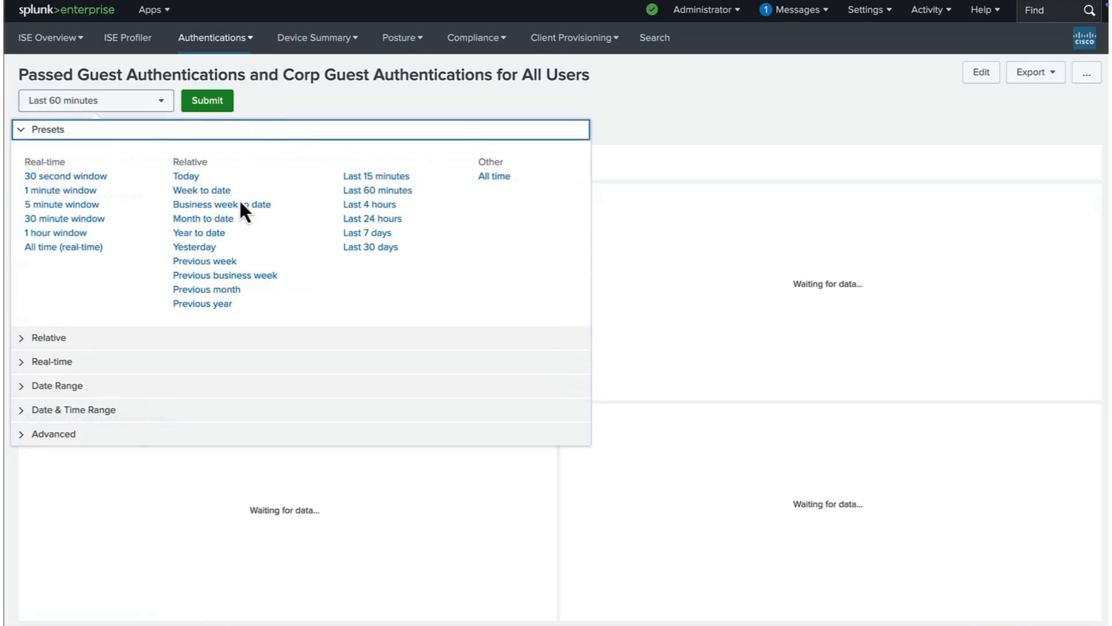
left_click(358, 221)
left_click(208, 104)
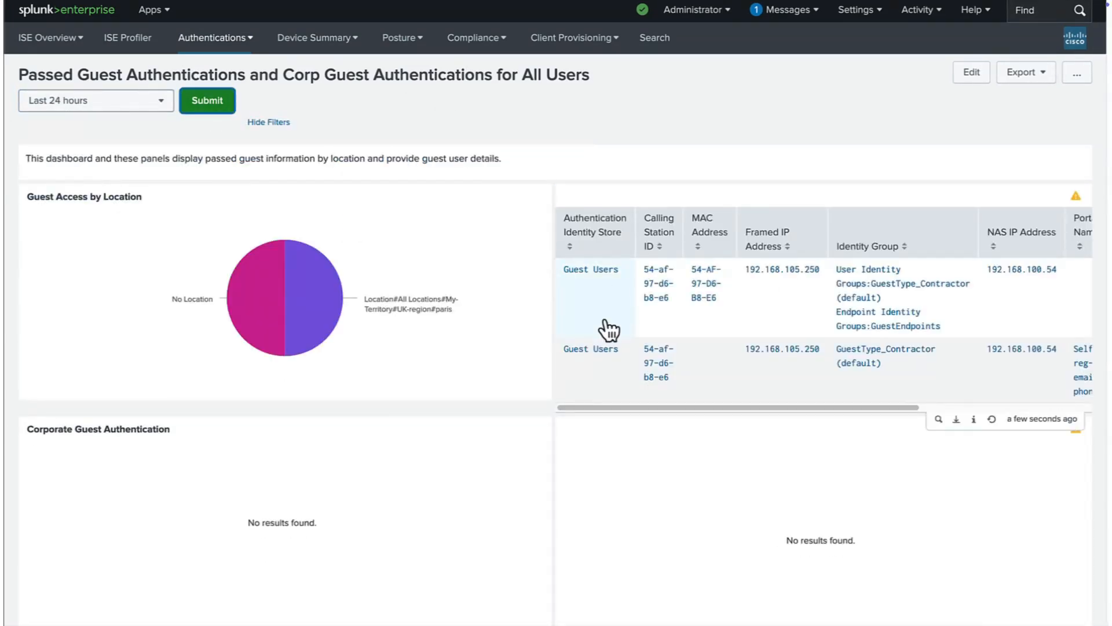
scroll(408, 335, "down", 1)
scroll(408, 335, "up", 1)
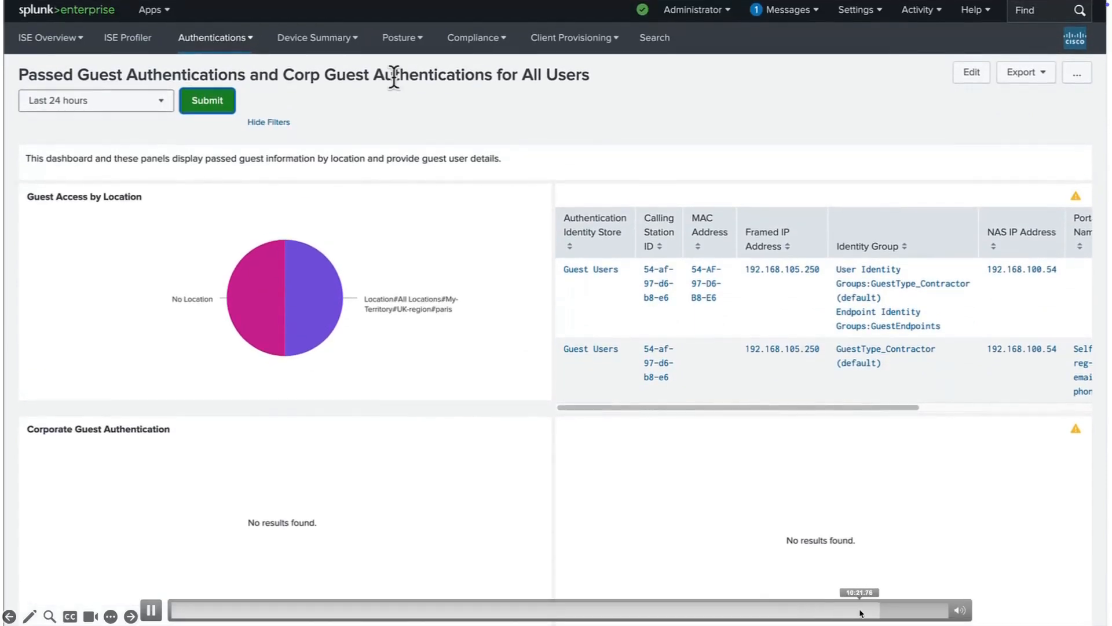
Step: Open Compliance > ISE Compliance Summary by Location for All Users
left_click(476, 39)
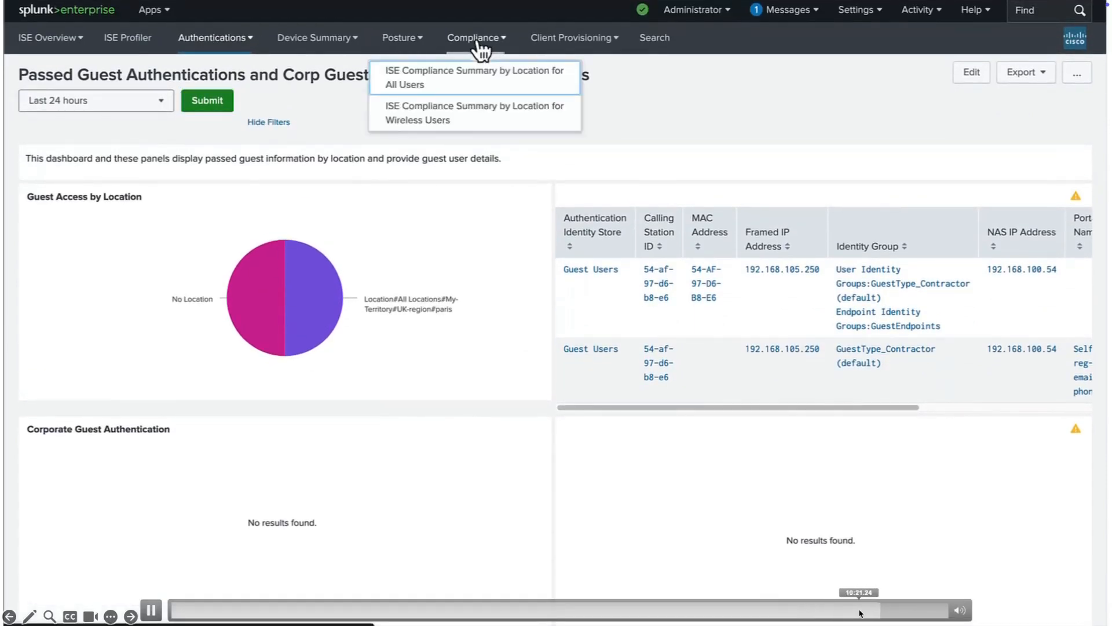
left_click(472, 66)
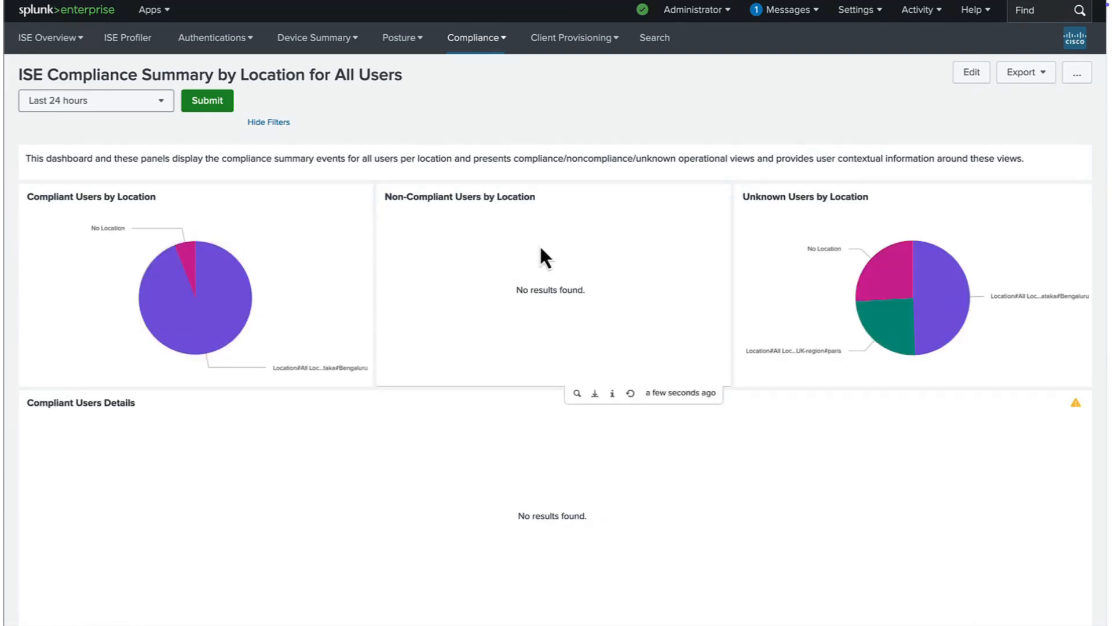
mouse_move(902, 277)
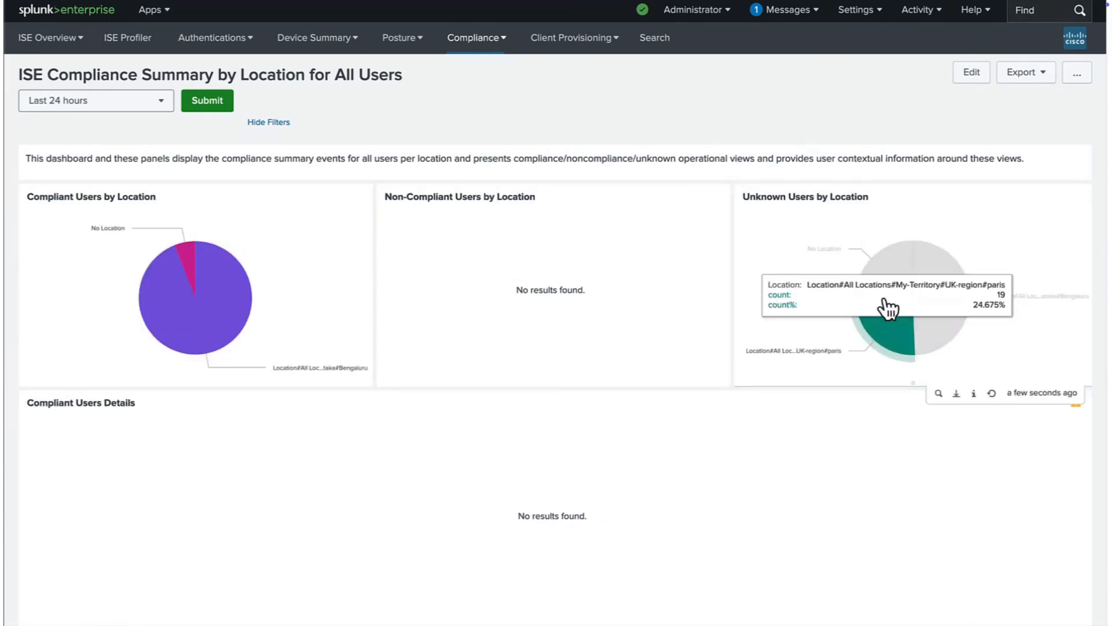
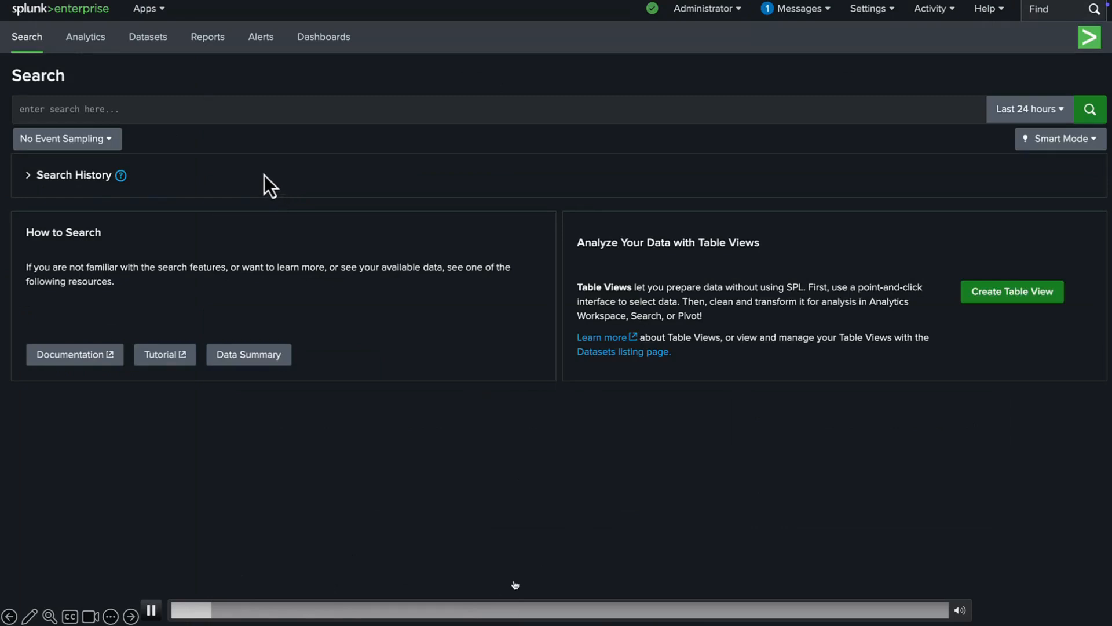
left_click(151, 612)
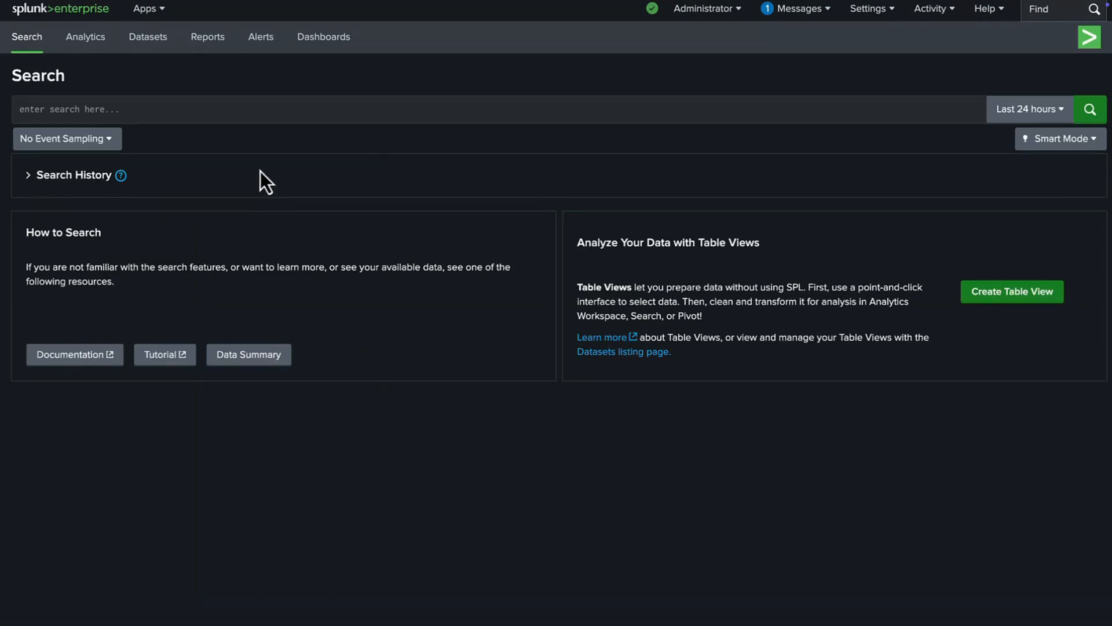
mouse_move(266, 522)
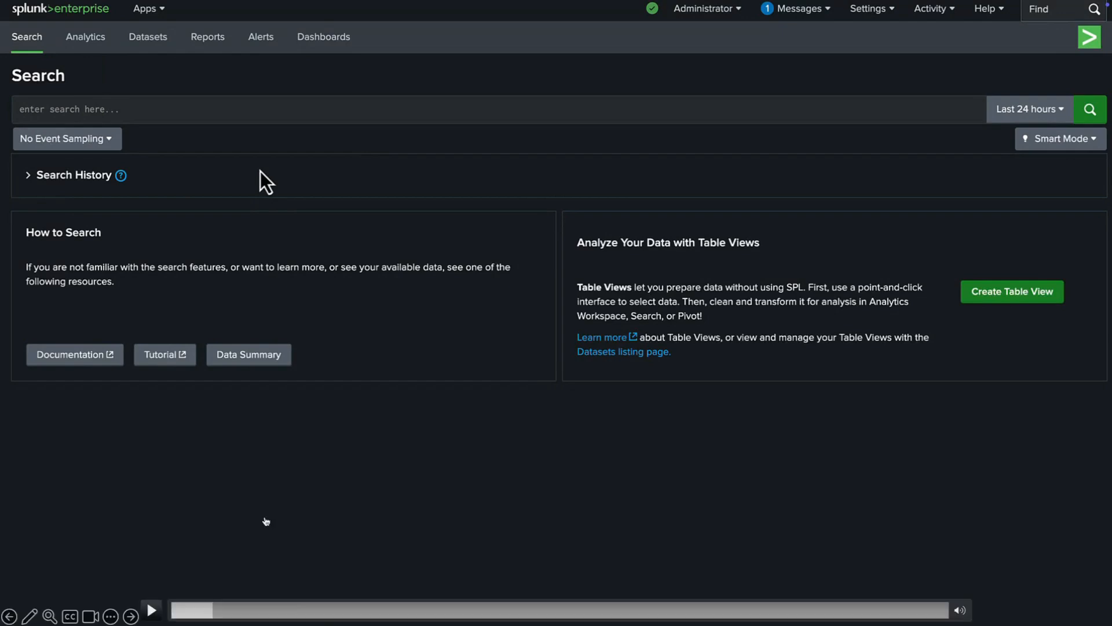
left_click(154, 606)
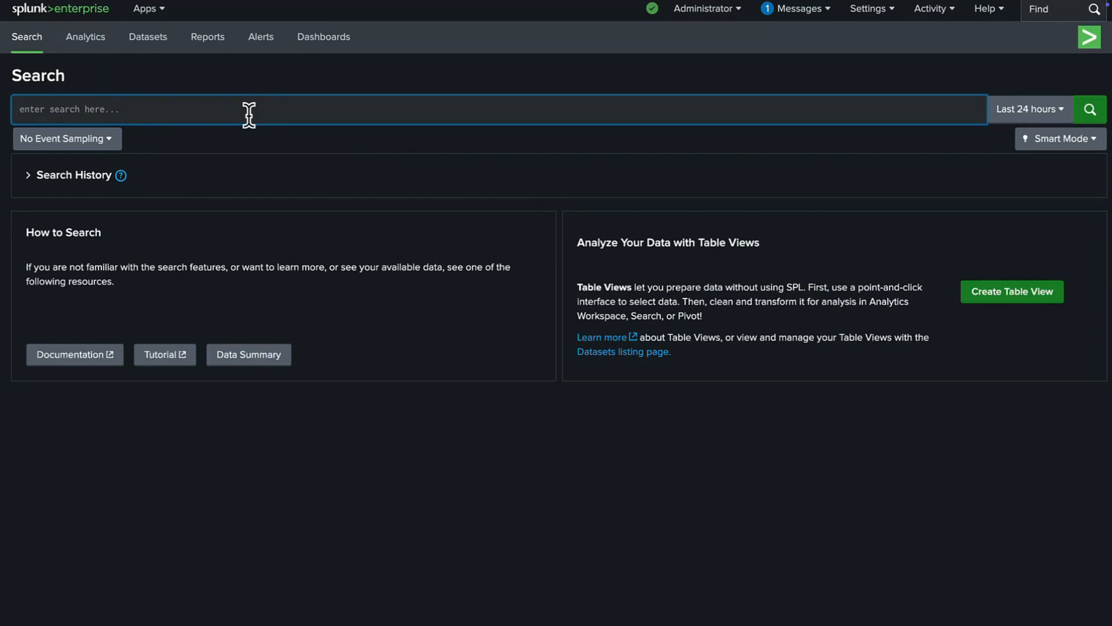
Step: Run the query source="udp:514" OR source="udp:515" over Last 24 hours, returning 31,335 events
type("source=")
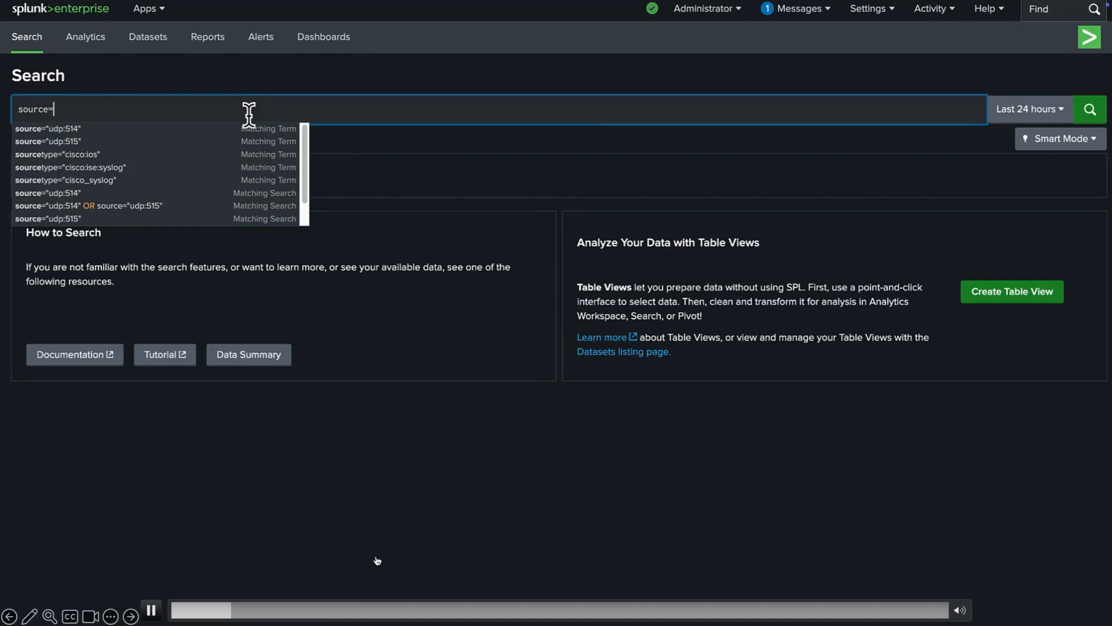
key("Down")
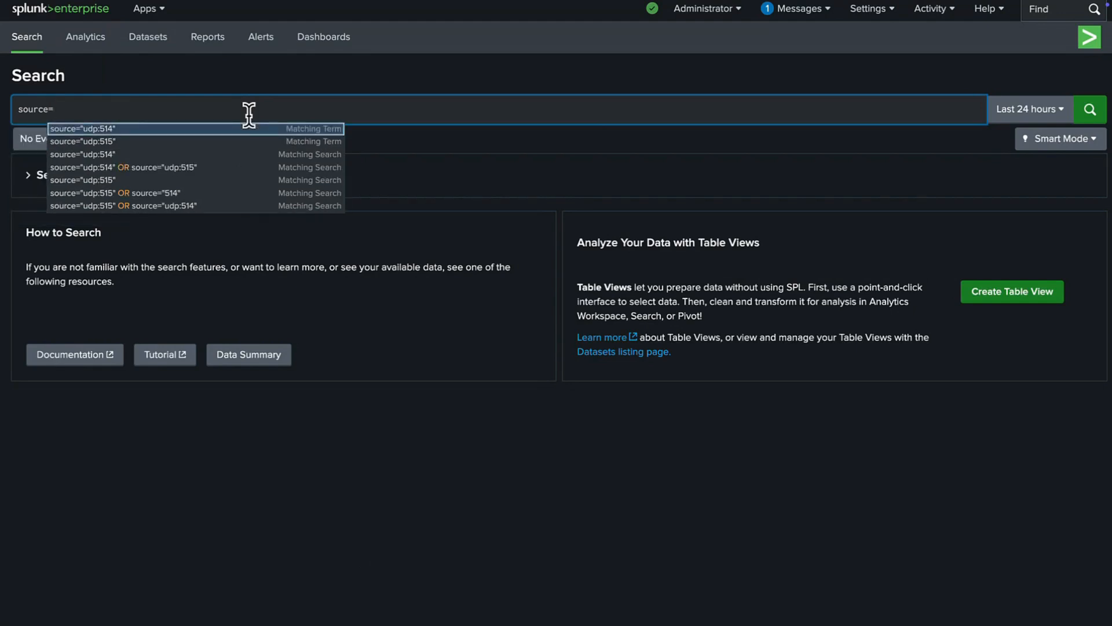
key("Return")
key("Return")
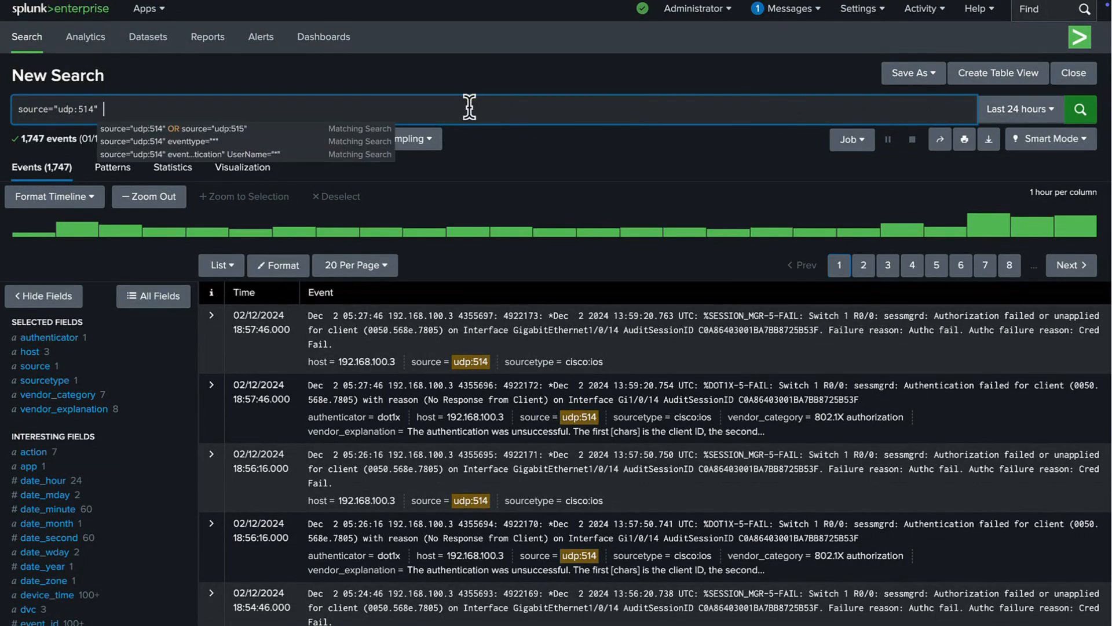
type("OR")
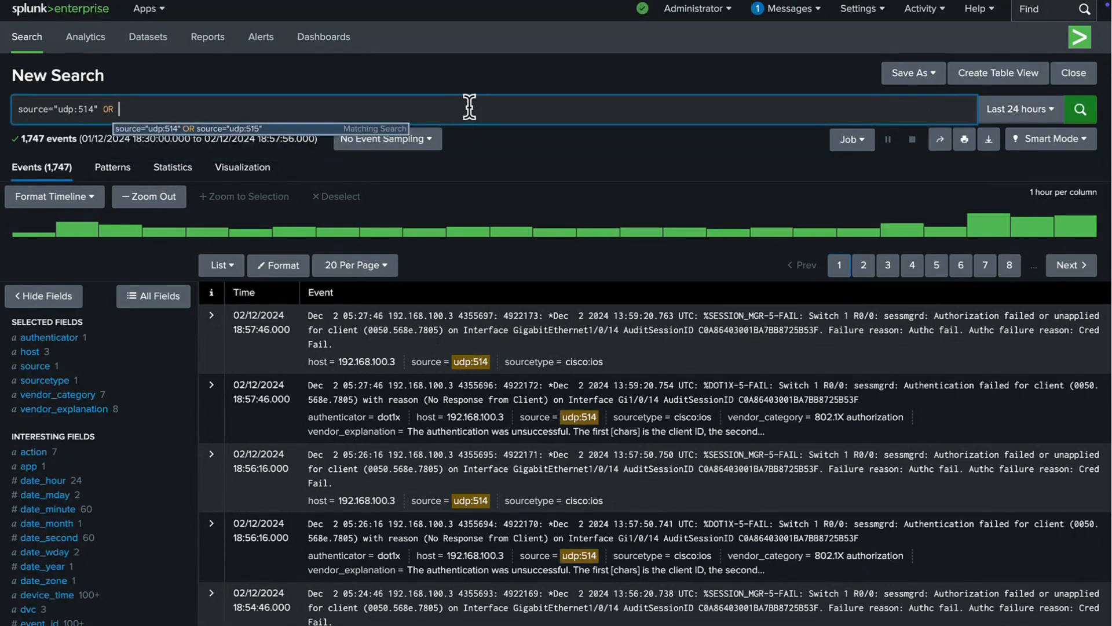
key("Tab")
key("Return")
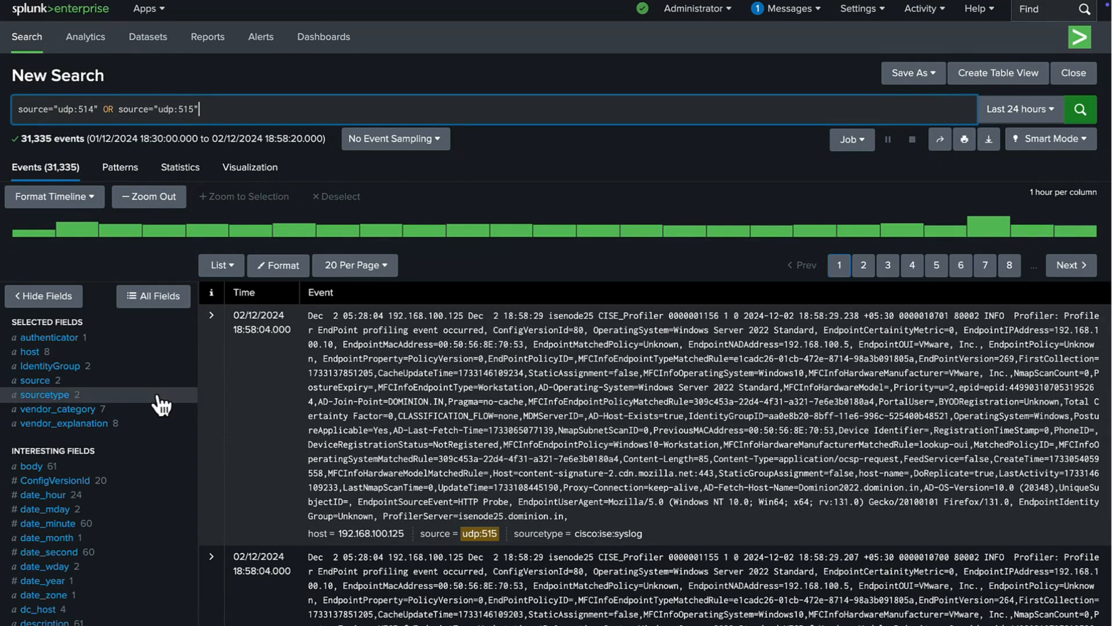
Step: Add eventtype="cisco-ise-authentication" from the eventtype field values, leaving 402 events
scroll(161, 405, "down", 2)
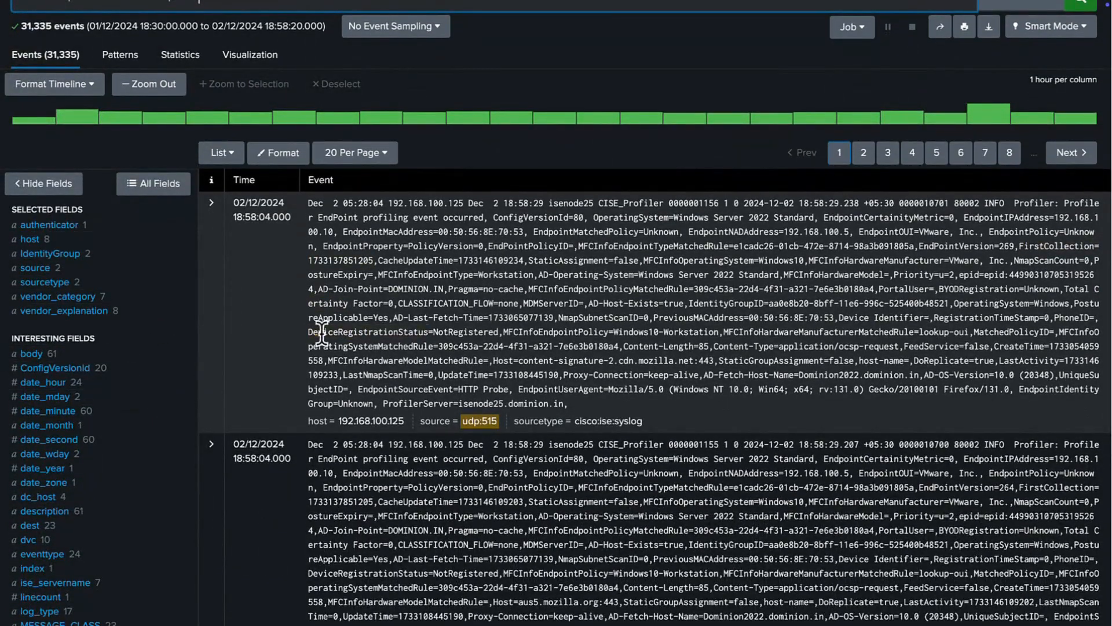
scroll(121, 431, "down", 4)
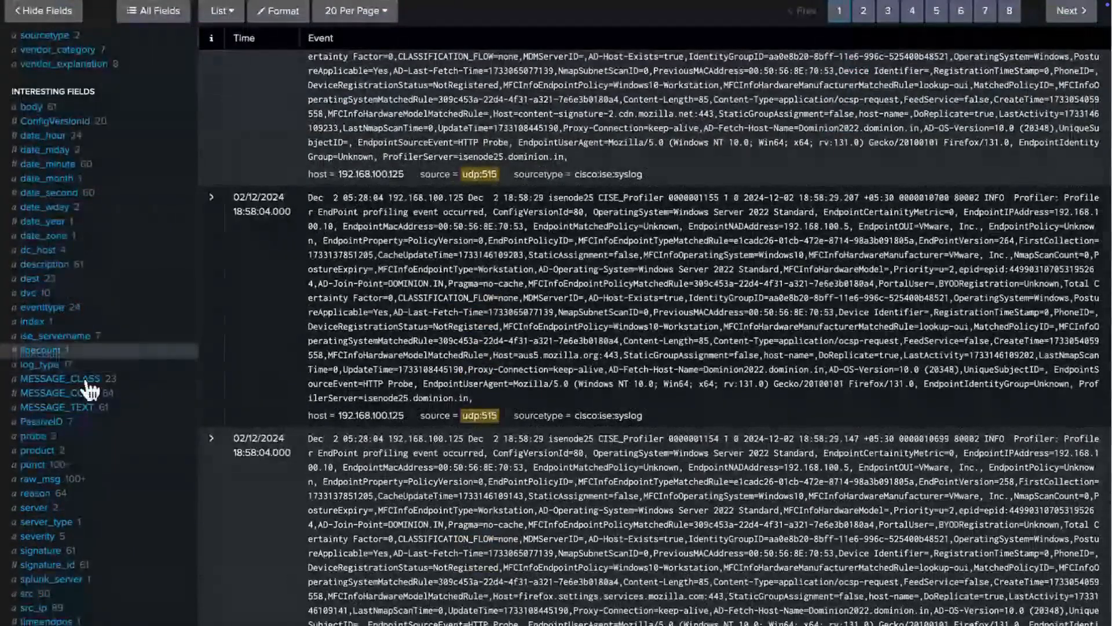
scroll(89, 389, "down", 2)
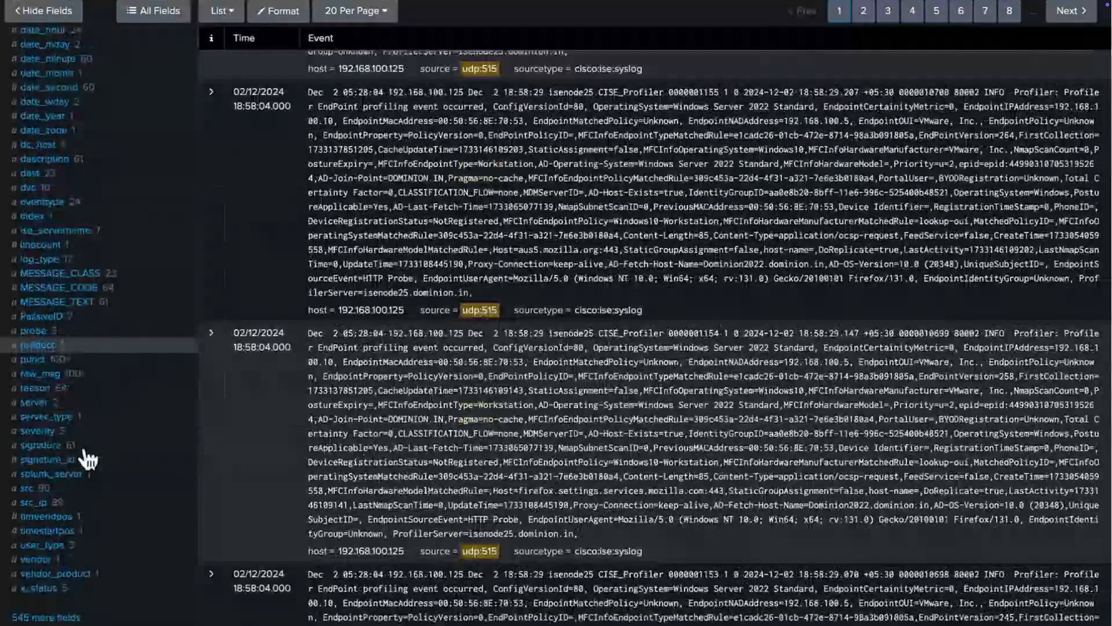
scroll(87, 459, "down", 1)
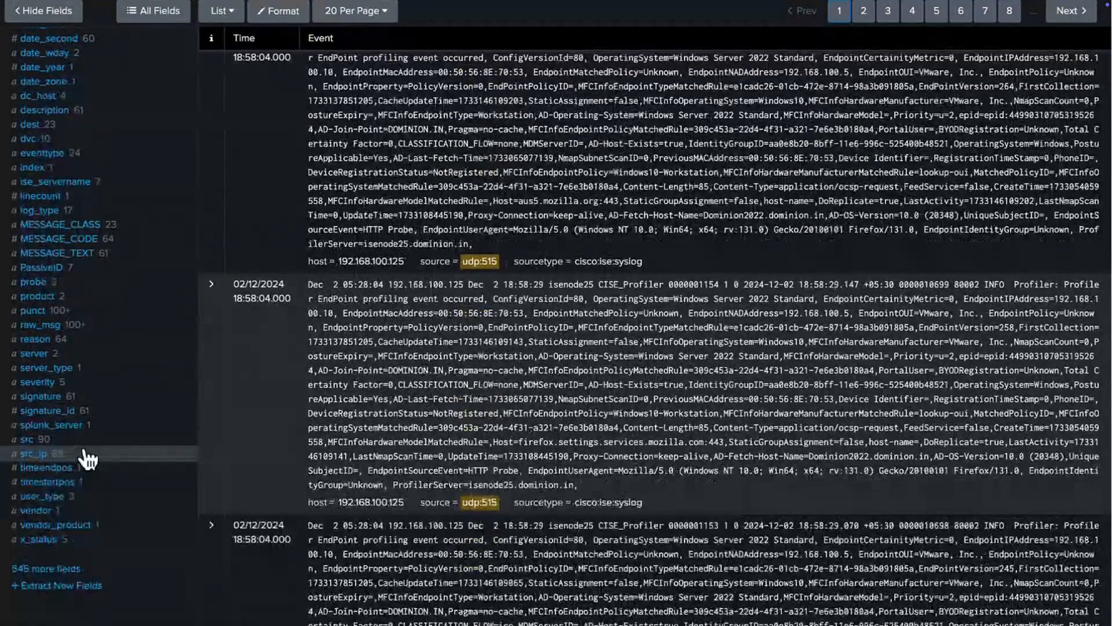
scroll(87, 459, "down", 1)
scroll(87, 459, "up", 3)
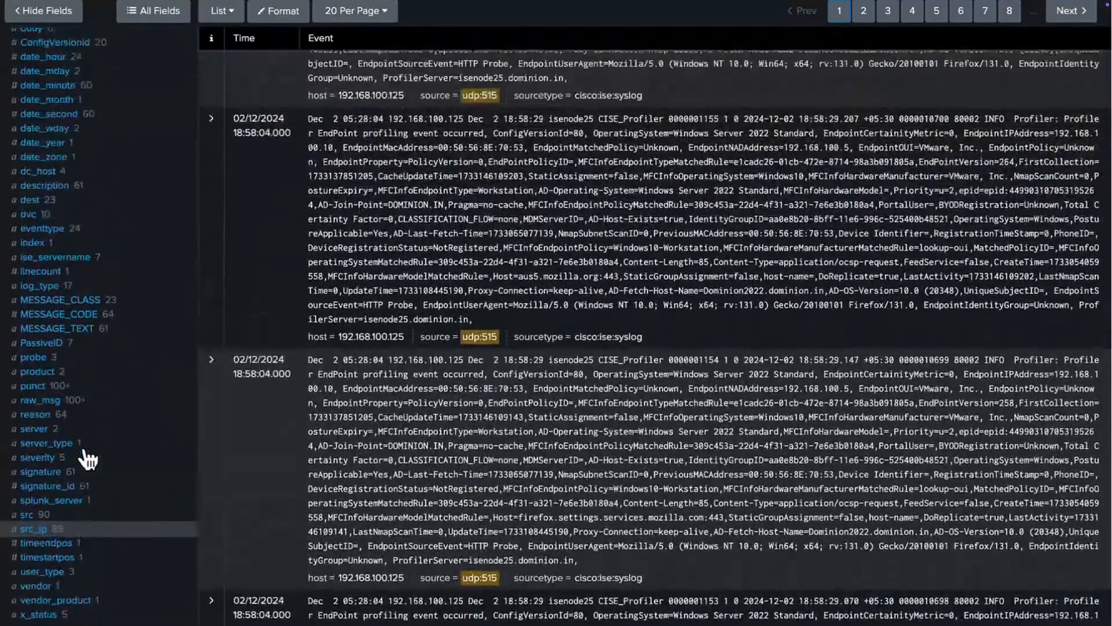
scroll(84, 455, "up", 1)
scroll(75, 347, "down", 1)
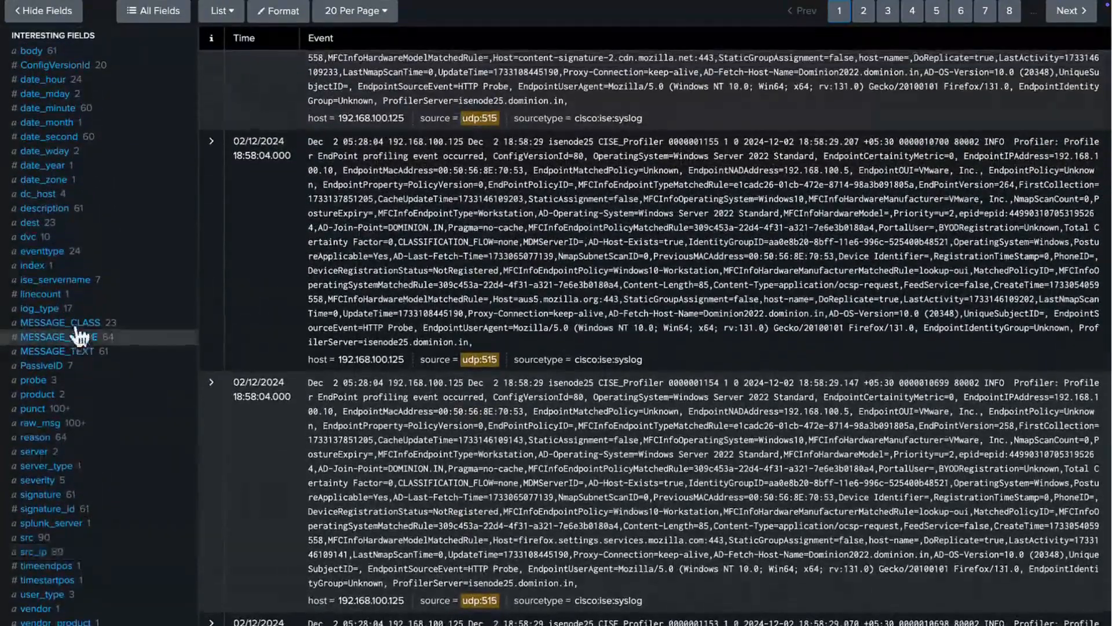
left_click(42, 251)
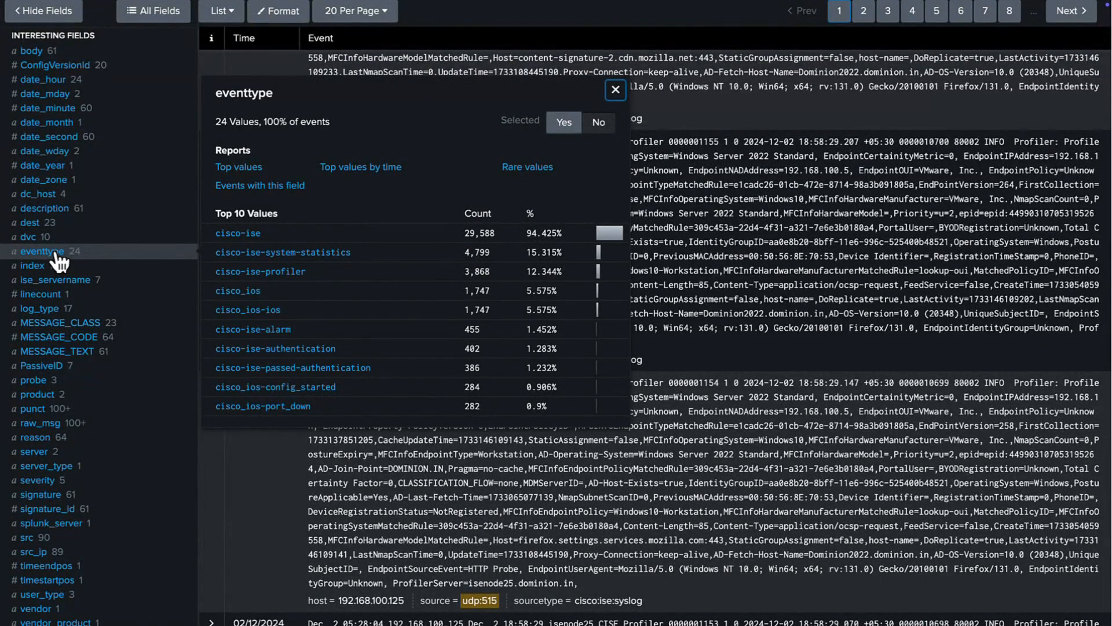
left_click(231, 349)
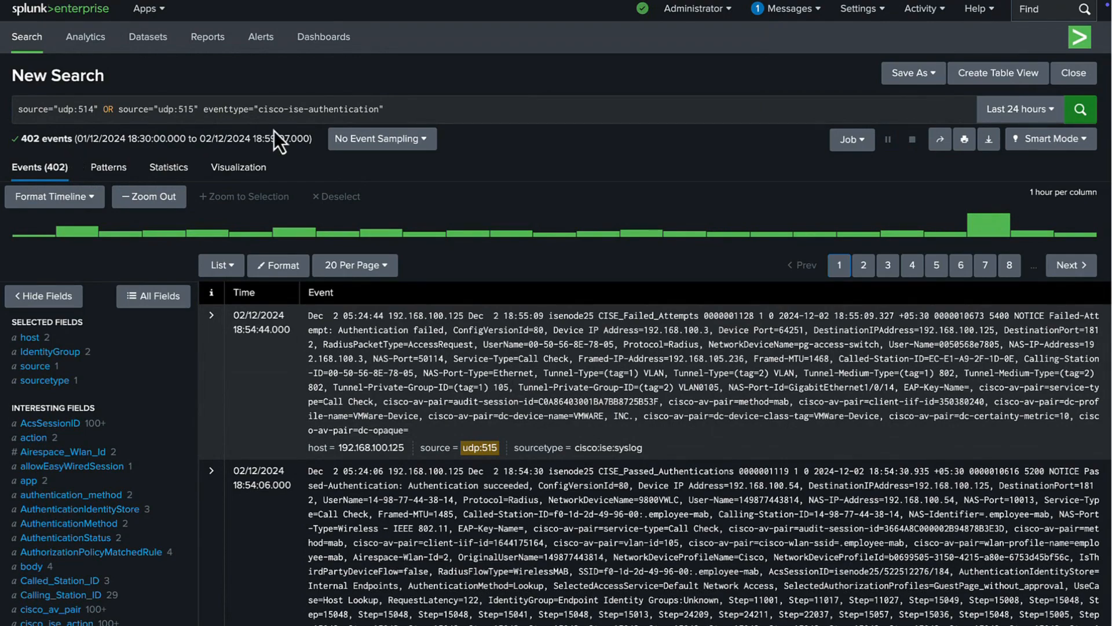
Step: Keep only events with an eventtype value by adding eventtype="*" to the query
scroll(75, 486, "down", 2)
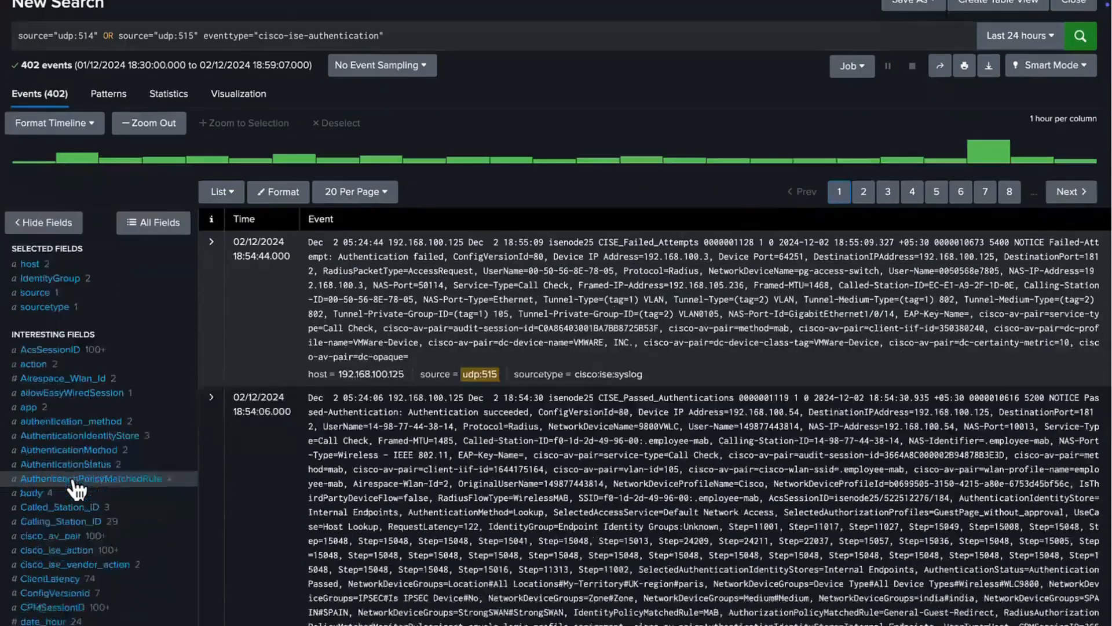
scroll(75, 489, "down", 3)
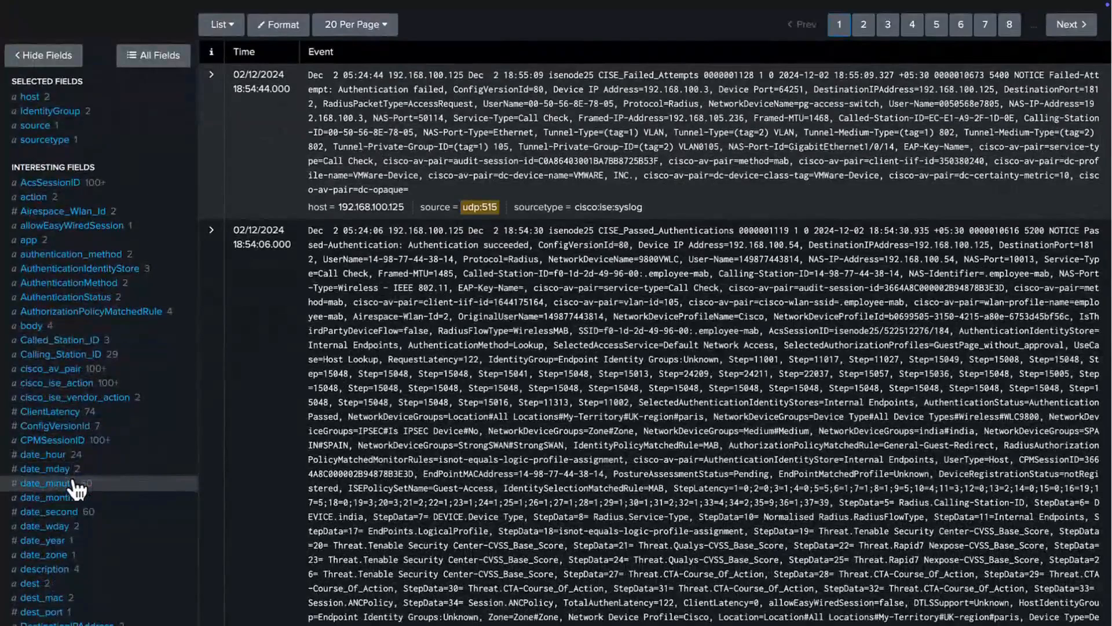
scroll(76, 489, "down", 3)
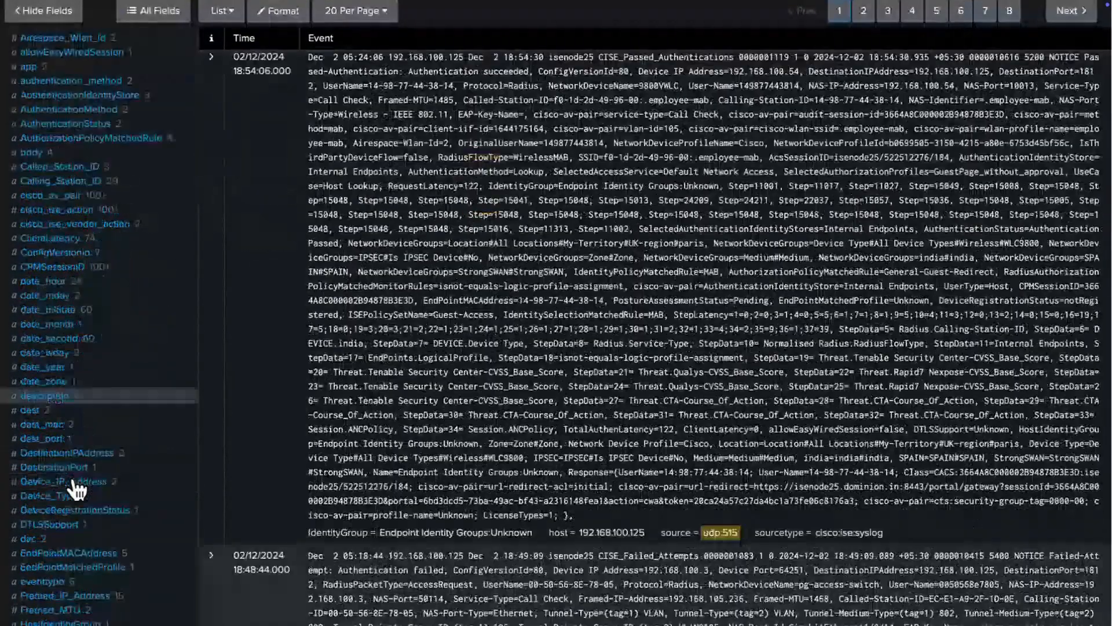
scroll(75, 489, "down", 2)
left_click(52, 459)
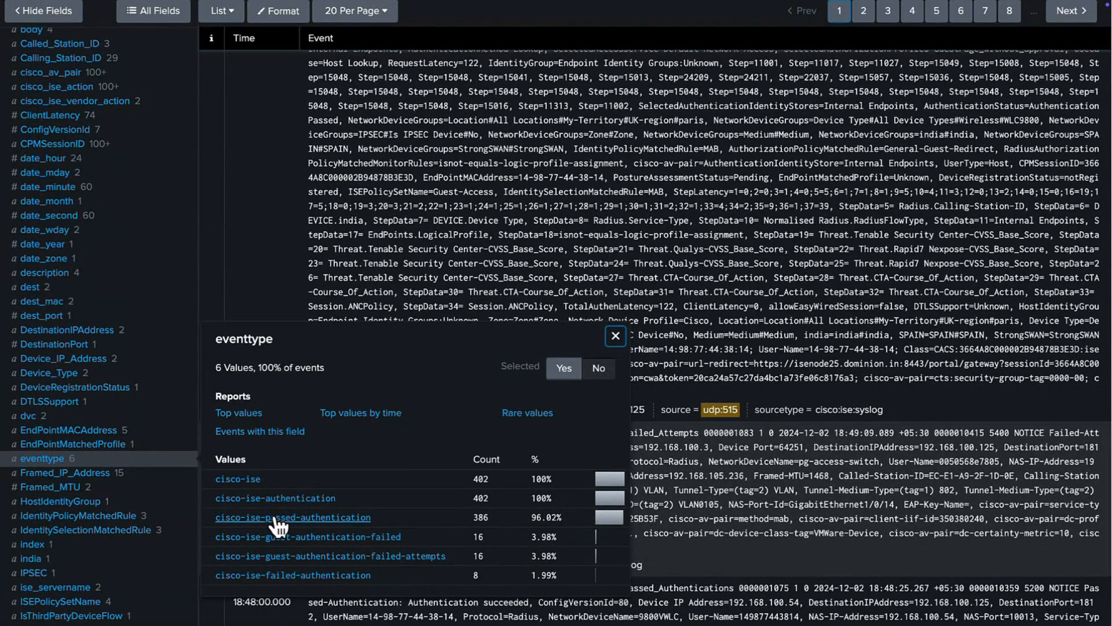
left_click(255, 434)
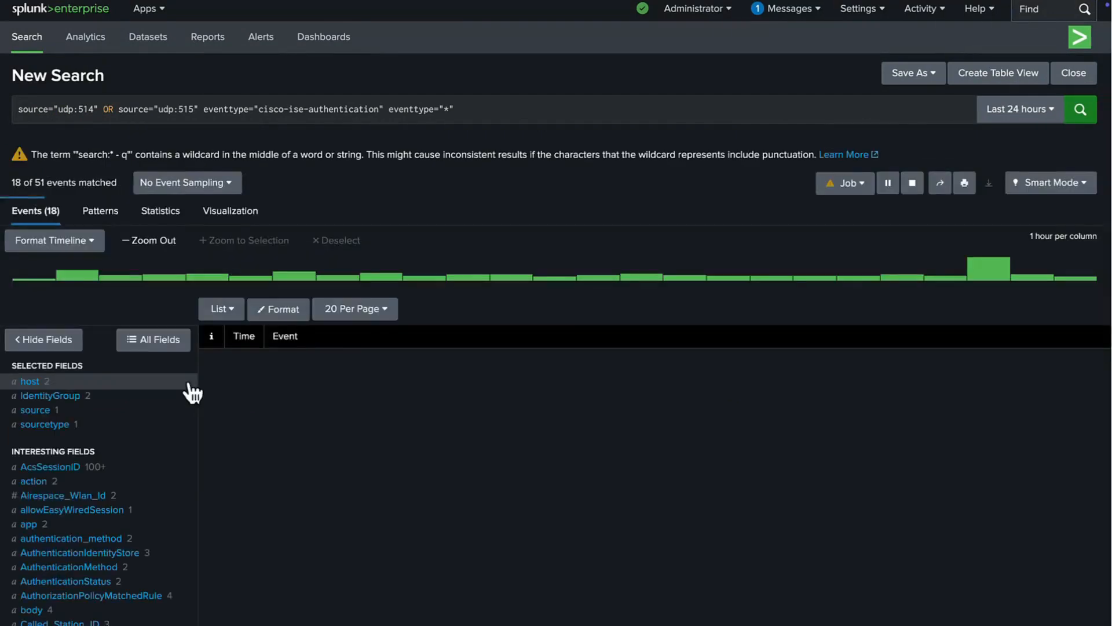
Step: Review the values of the MESSAGE_CLASS field
scroll(122, 502, "down", 4)
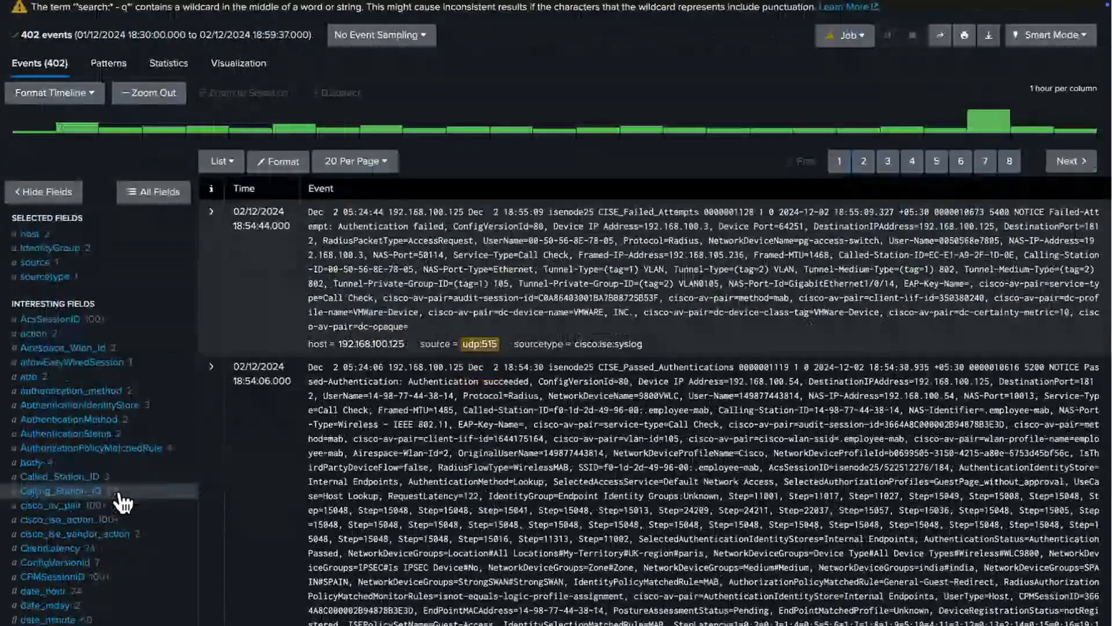
scroll(123, 501, "down", 8)
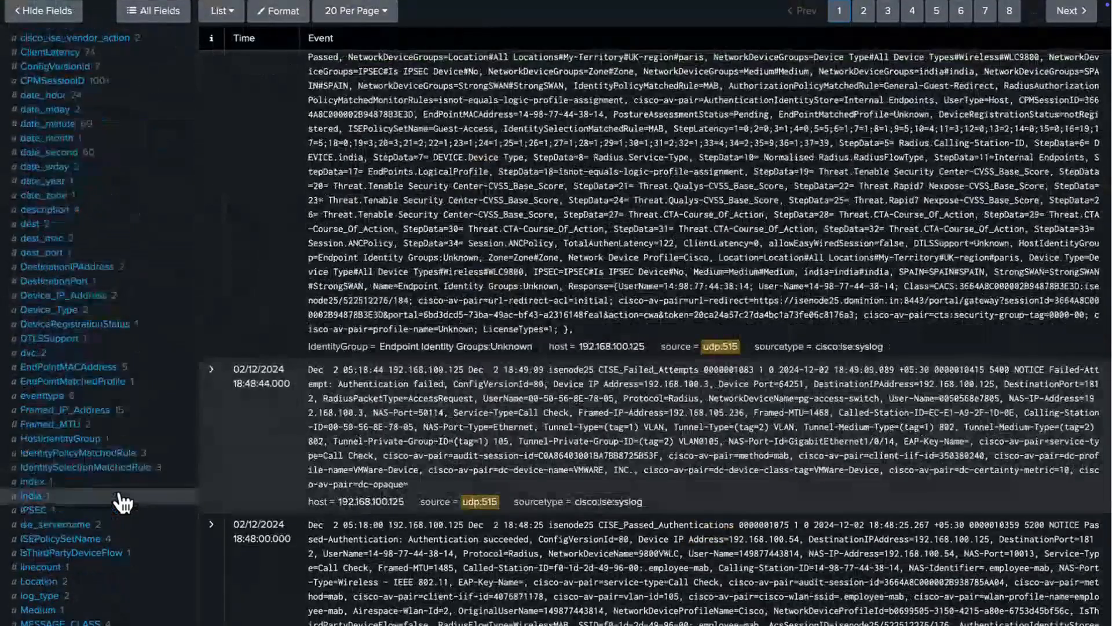
scroll(102, 518, "down", 1)
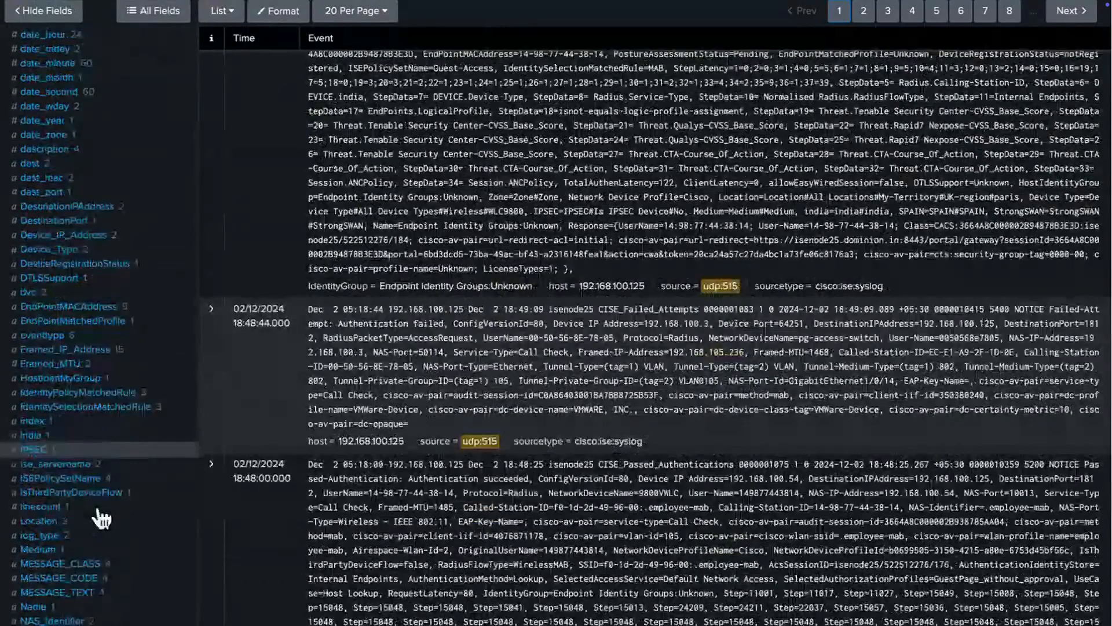
scroll(101, 517, "down", 2)
left_click(72, 466)
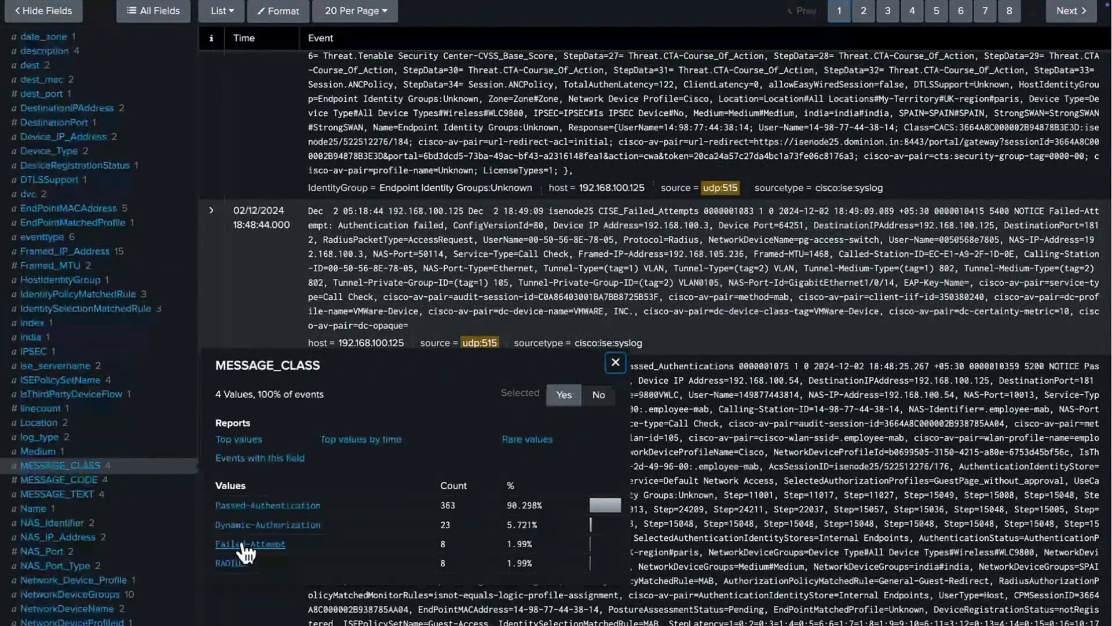
scroll(247, 387, "up", 5)
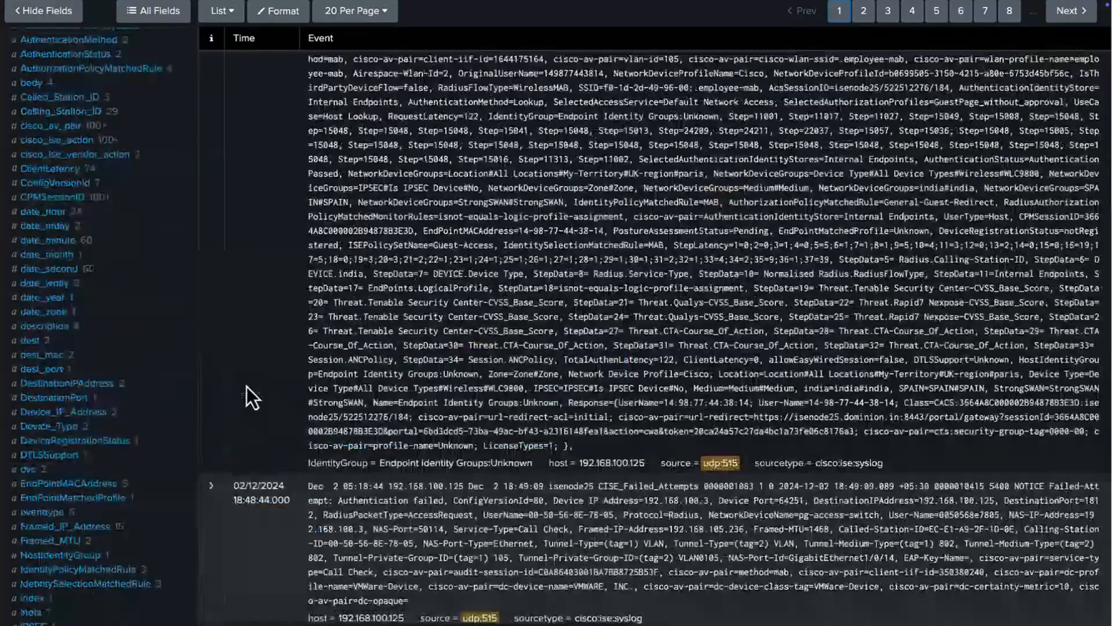
scroll(246, 387, "up", 8)
scroll(437, 100, "up", 2)
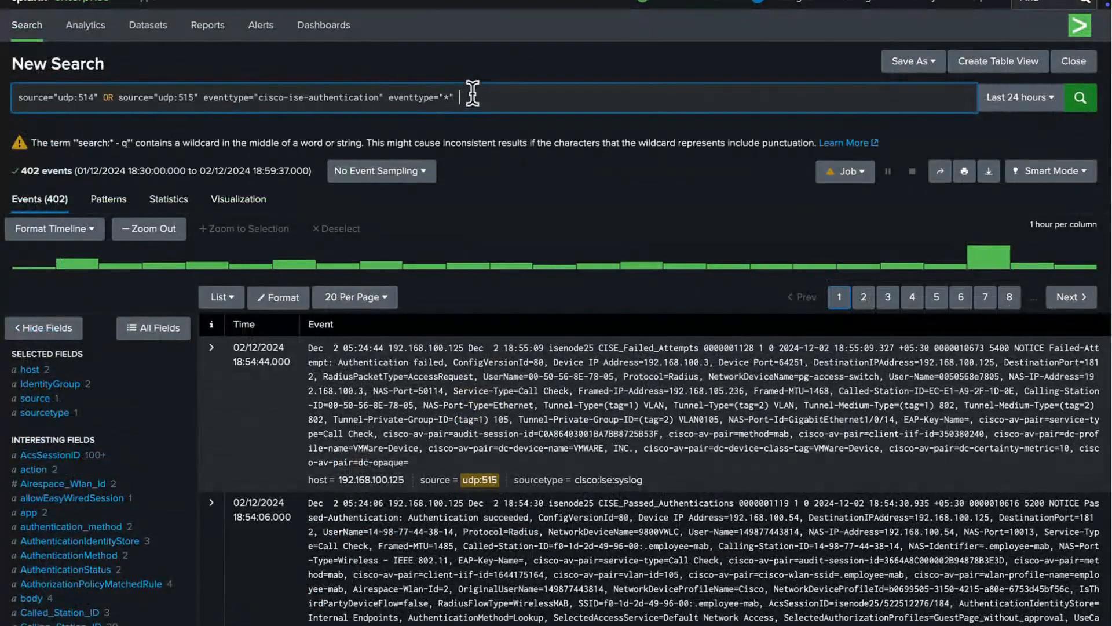
Step: Filter the search to MESSAGE_CLASS="Failed-Attempt" OR MESSAGE_CLASS="Passed-Authentication" and run it
type("MESSAGE_CLASS=\"Failed-Attempt\" OR MESSAGE")
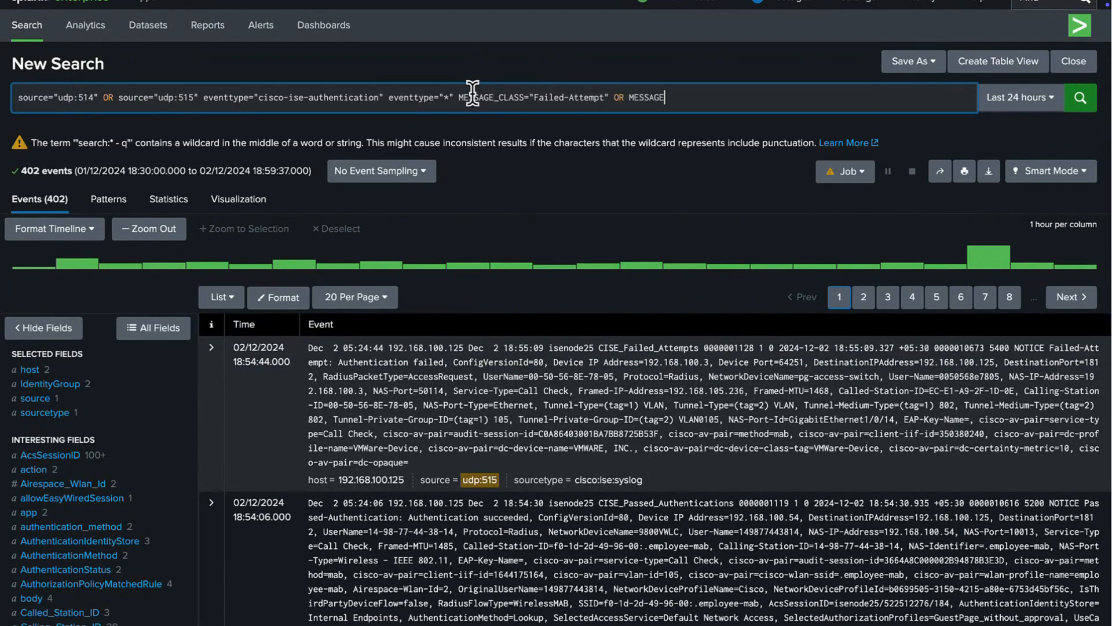
type("_CLASS=\"Passed-Authentication\"")
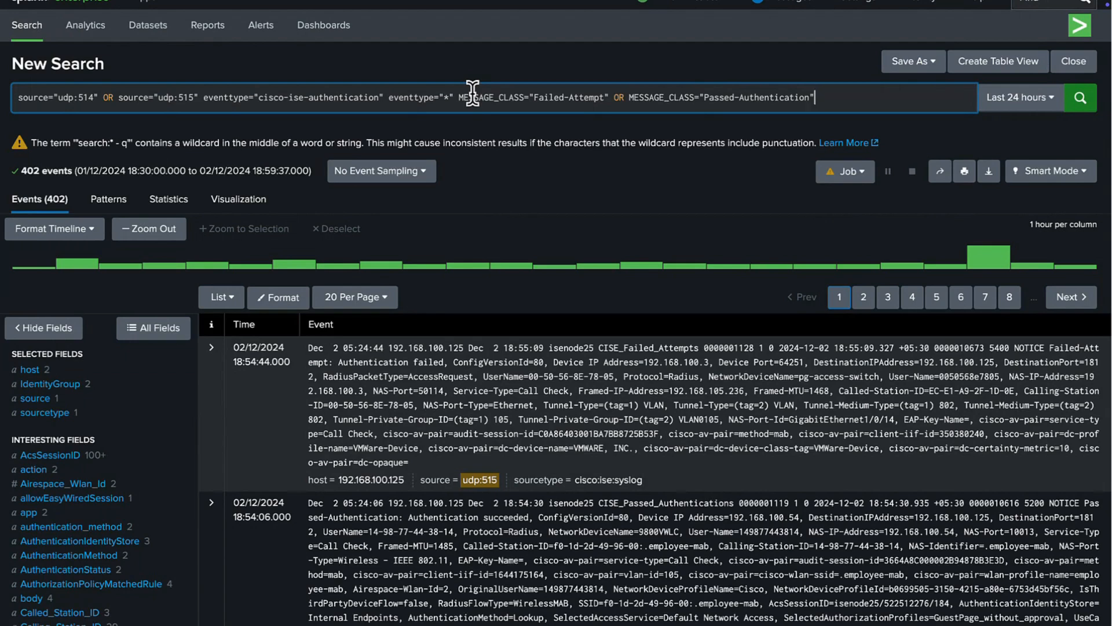
type(" |")
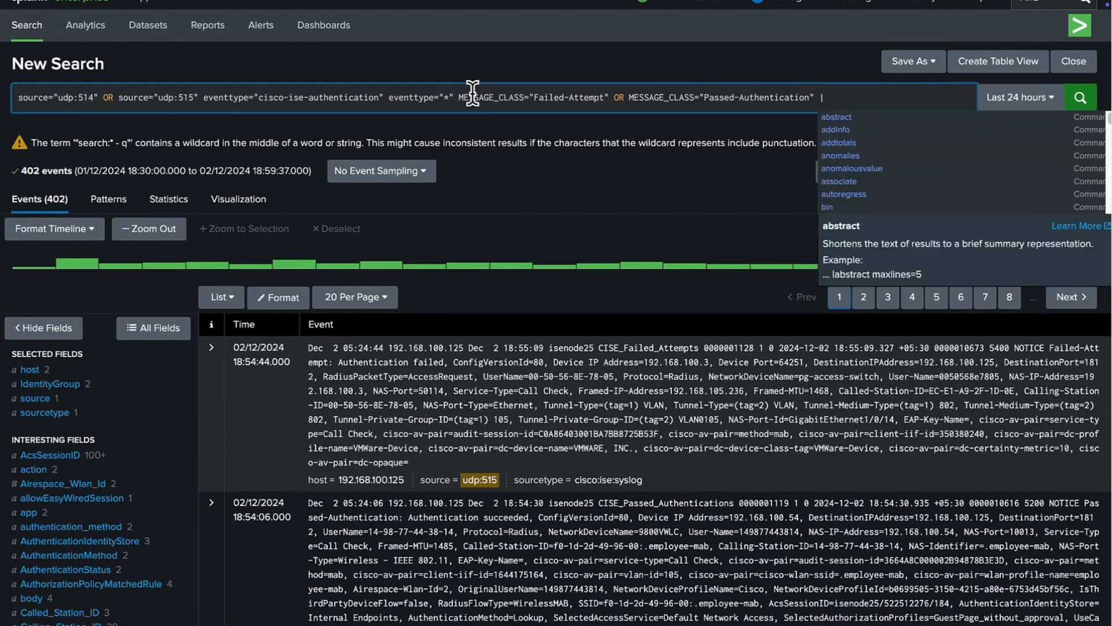
key("BackSpace")
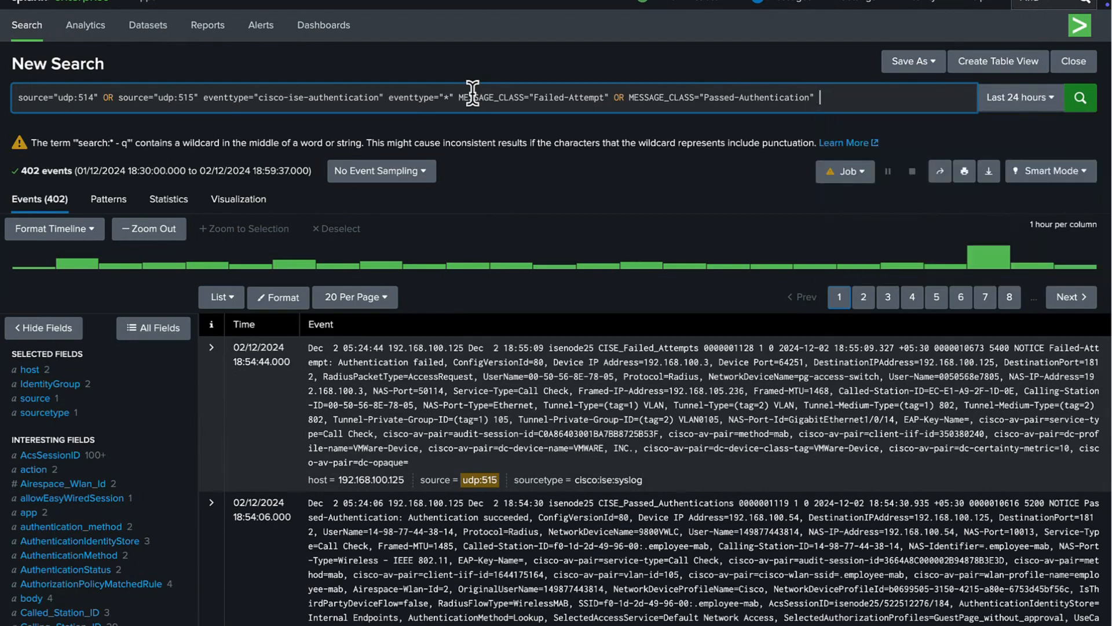
key("BackSpace")
key("Return")
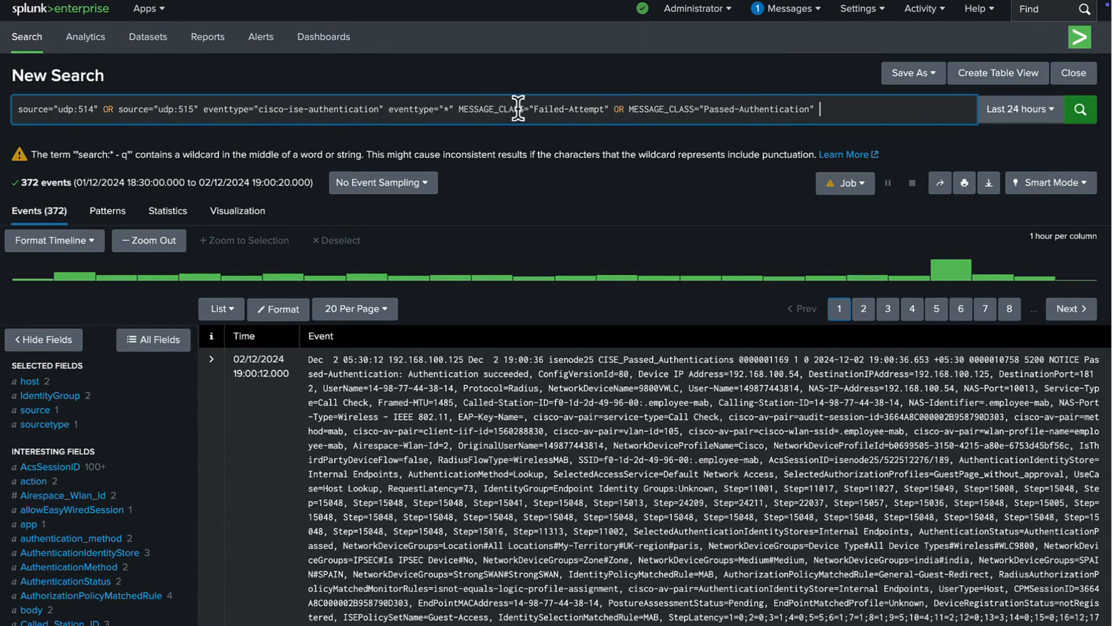
Step: Append | stats count by MESSAGE_CLASS, showing 364 Passed-Authentication and 8 Failed-Attempt
type("| s")
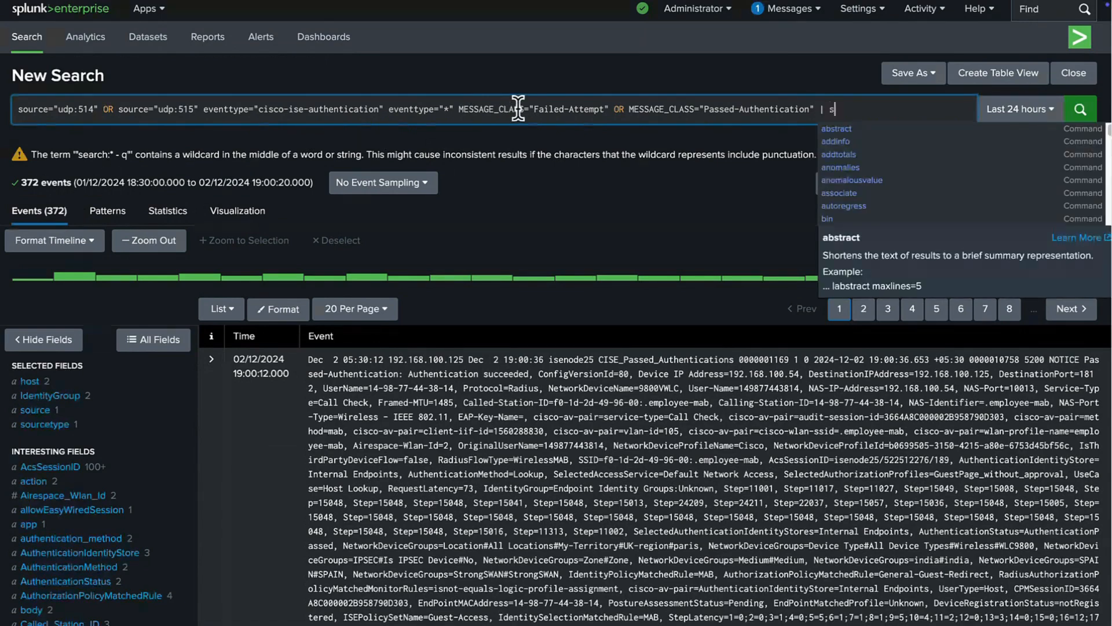
type("tats count ")
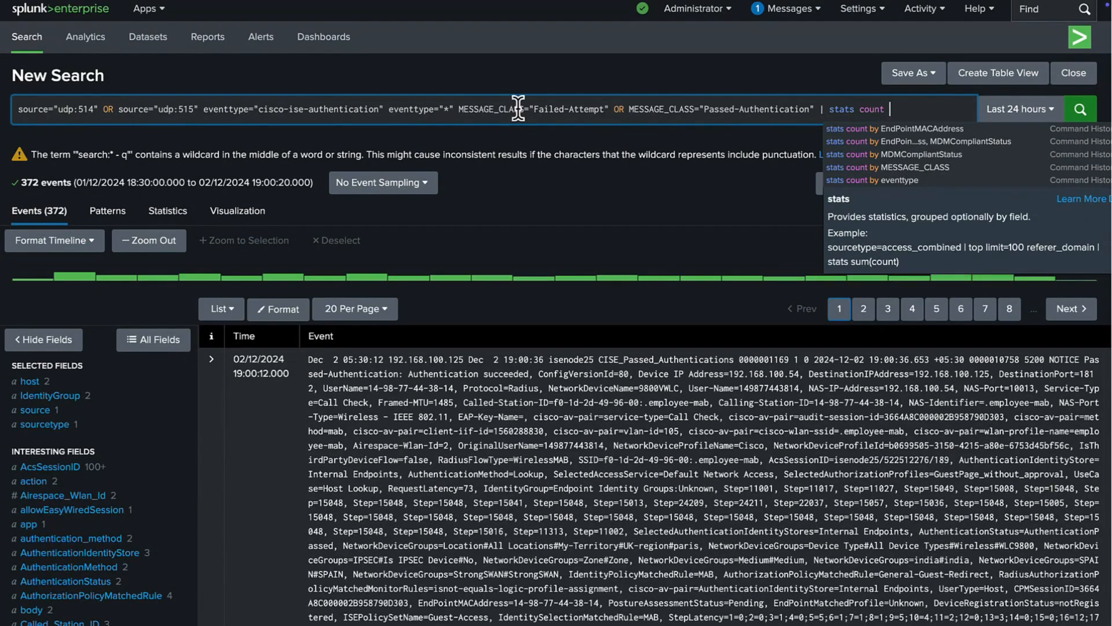
type("by")
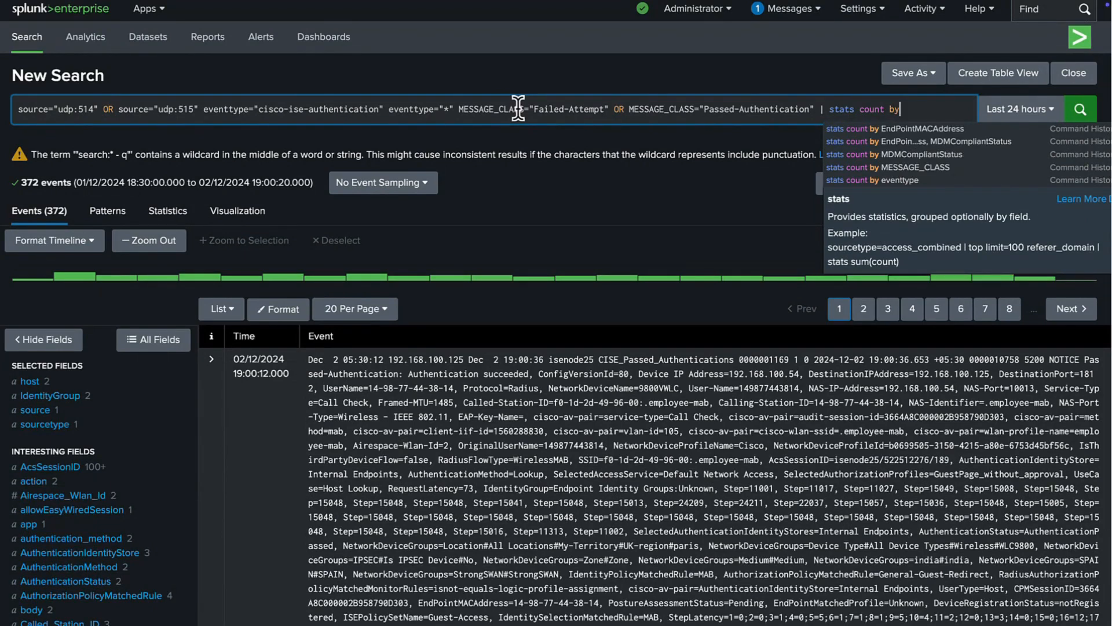
key("Down")
key("Down")
key("Down")
key("Down")
key("Return")
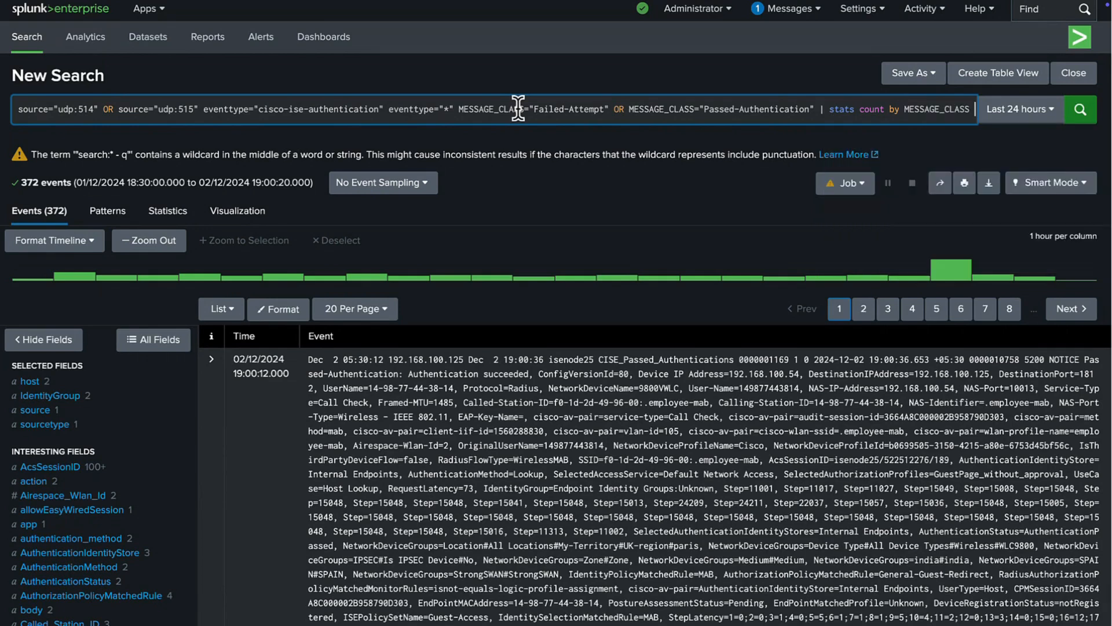
key("Return")
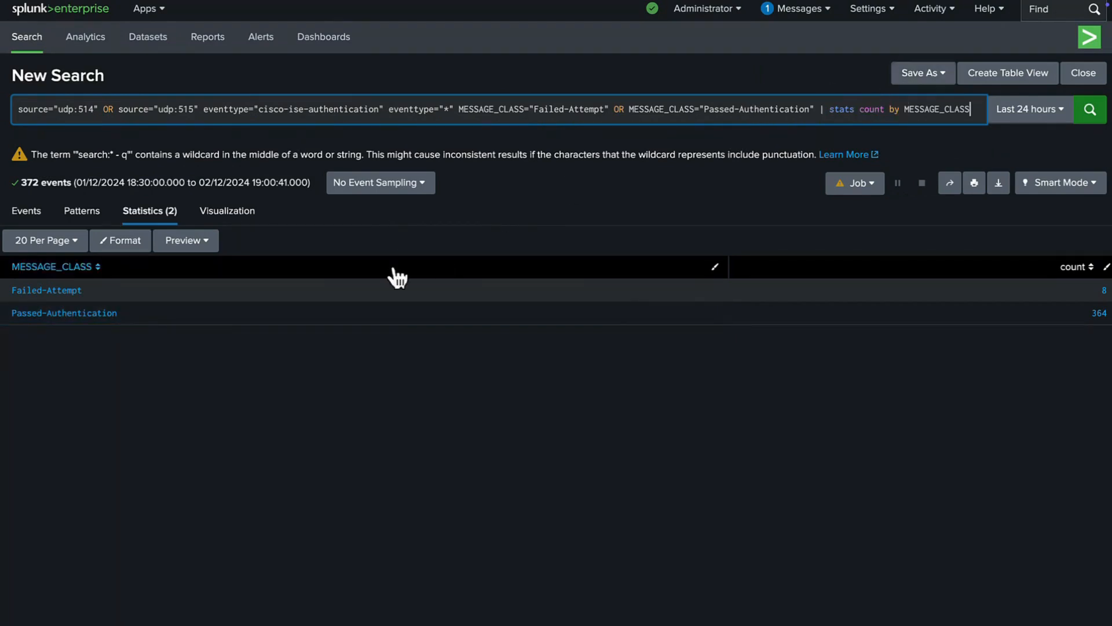
Step: Change the visualization from Column Chart to Pie Chart: Passed-Authentication 97.849%, Failed-Attempt 2.15%
left_click(233, 215)
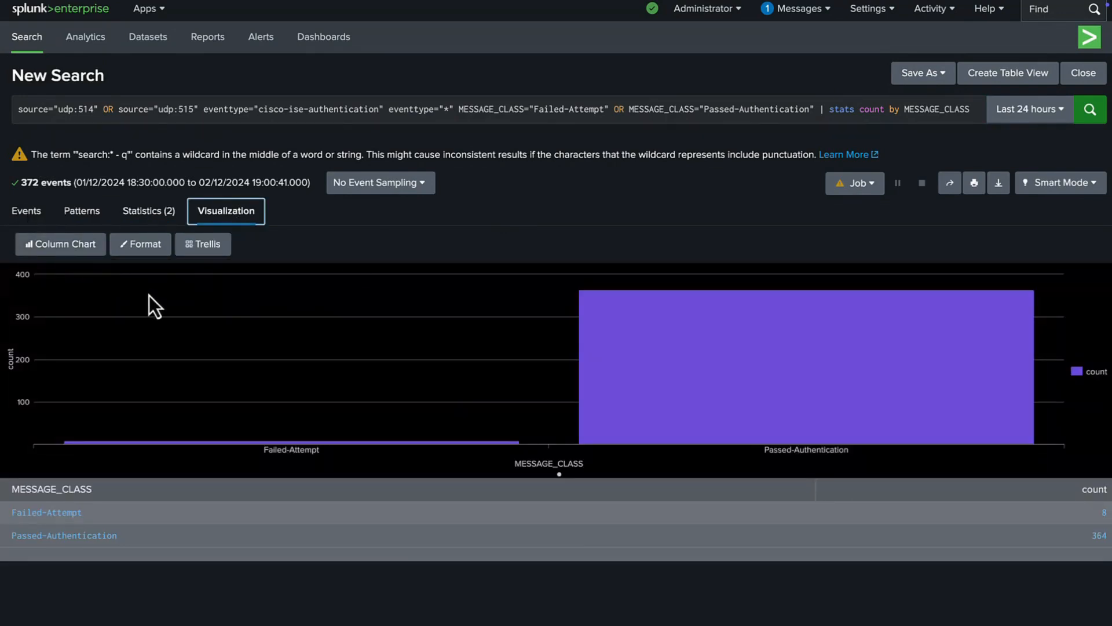
left_click(88, 247)
left_click(261, 302)
mouse_move(504, 372)
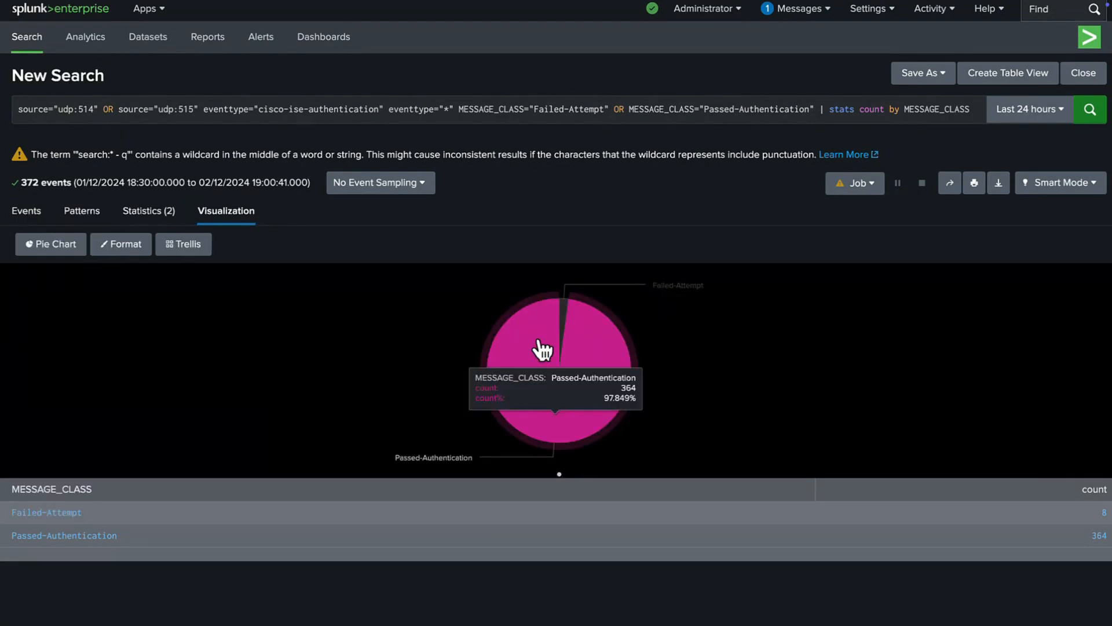
mouse_move(568, 321)
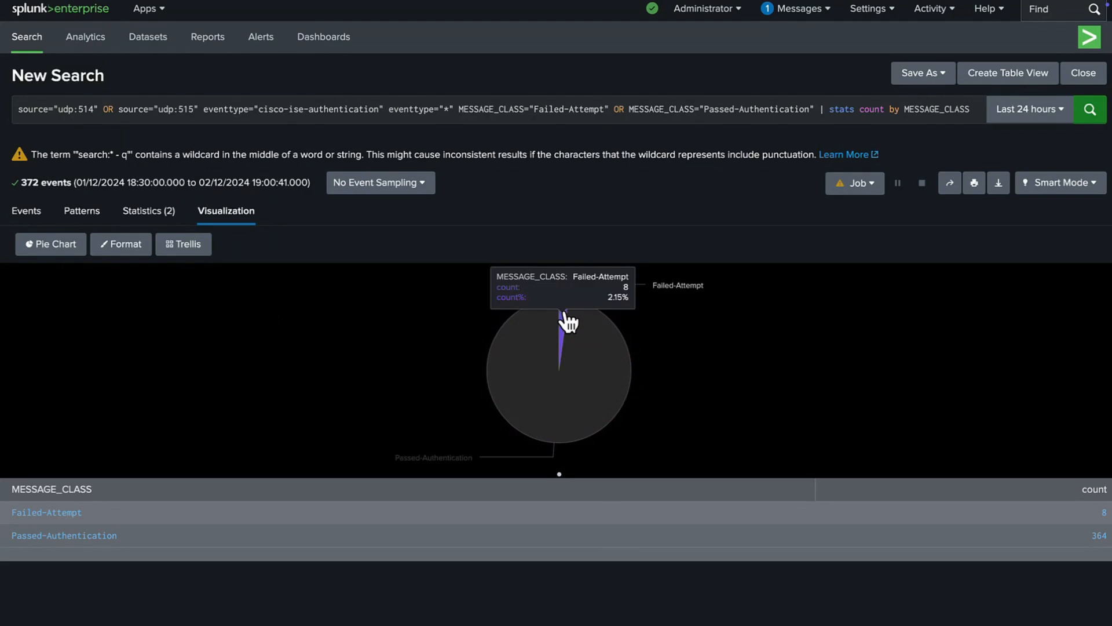
left_click(917, 77)
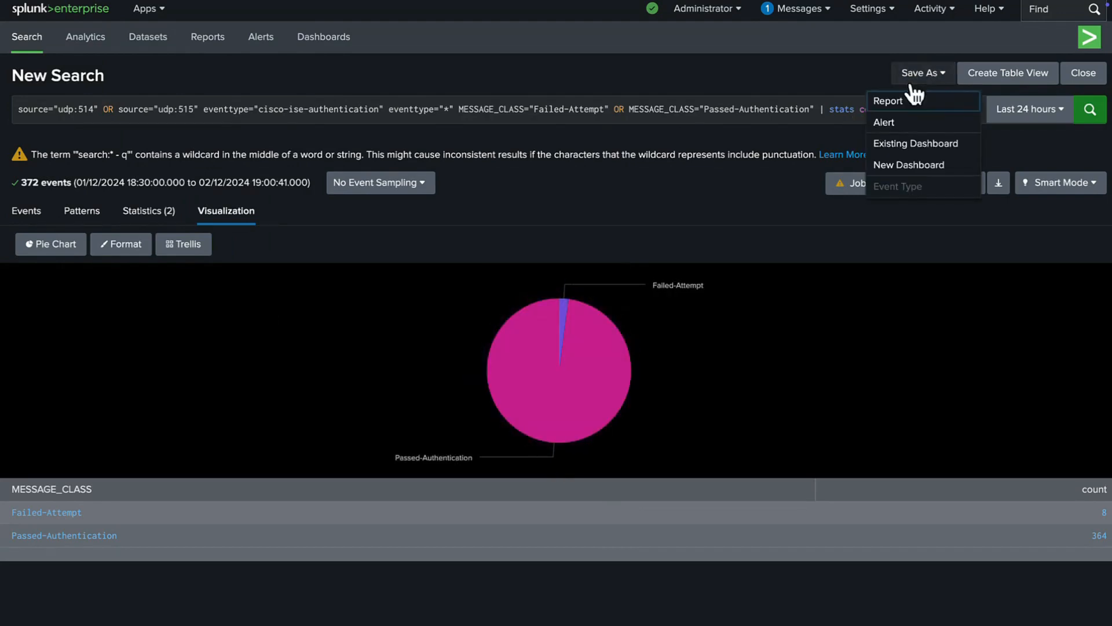
Step: Save the pie chart to ISE Passed Authentication Summary as panel 'Passed vs Failed Authentications'
left_click(910, 145)
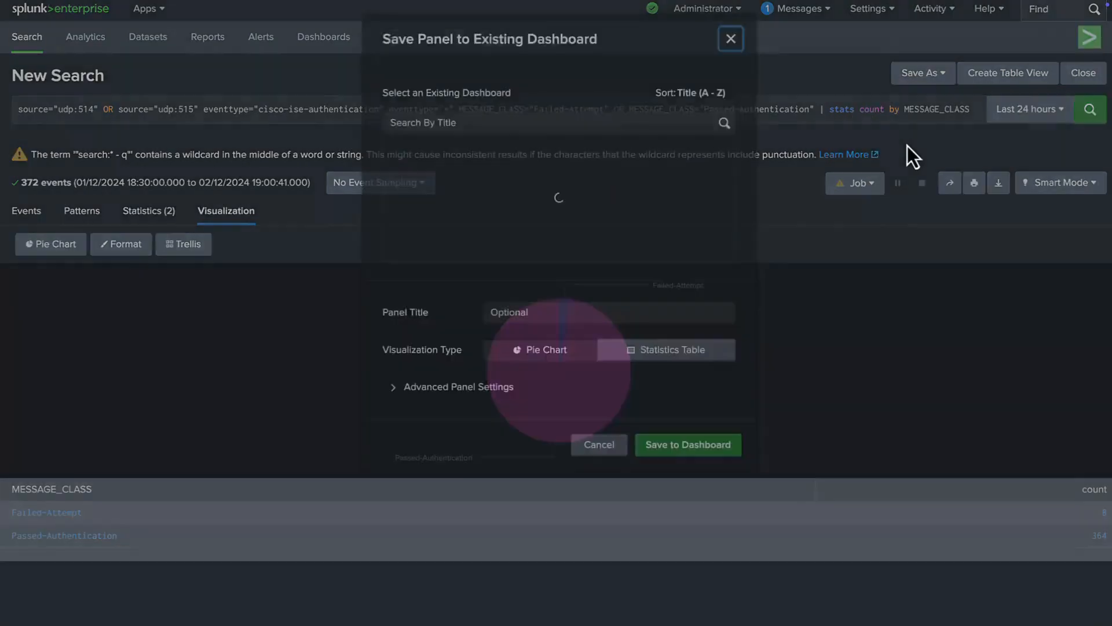
scroll(540, 230, "down", 8)
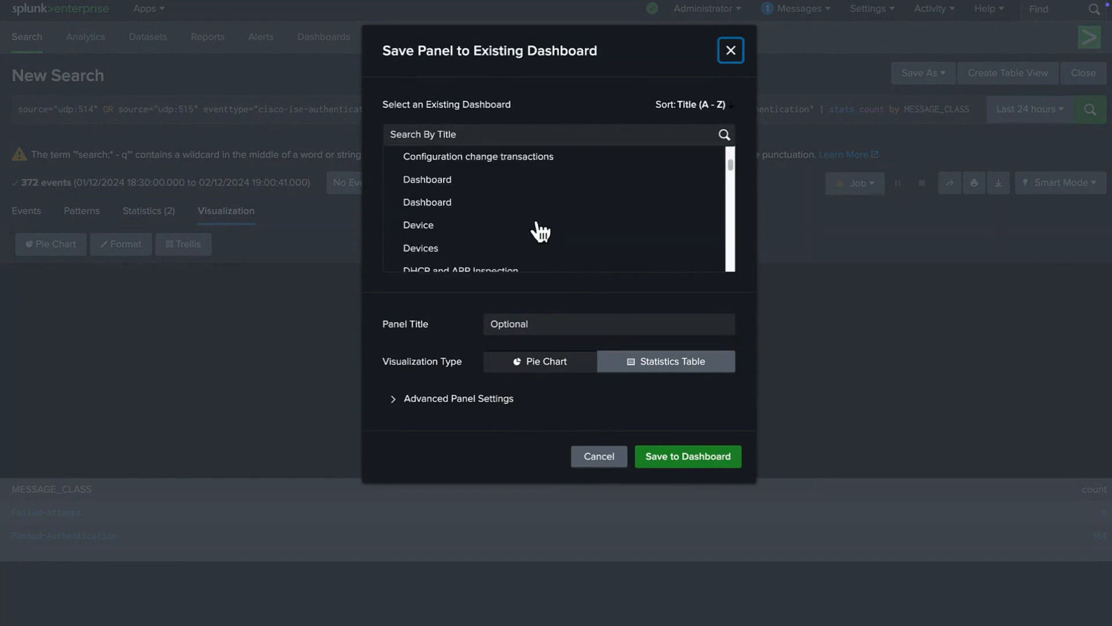
scroll(541, 231, "down", 4)
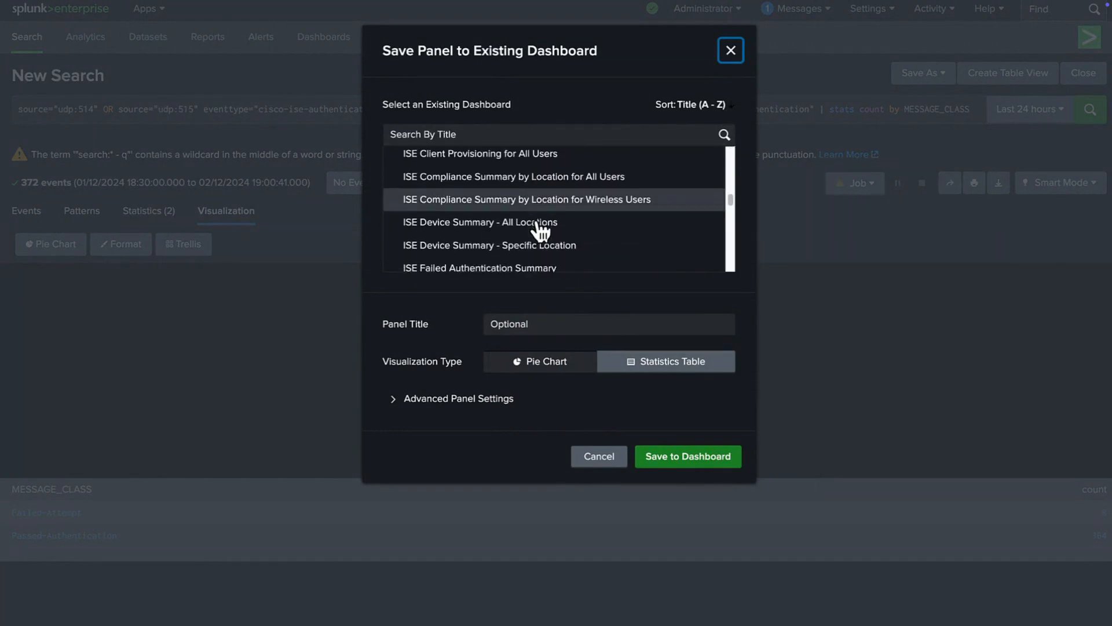
scroll(541, 230, "up", 2)
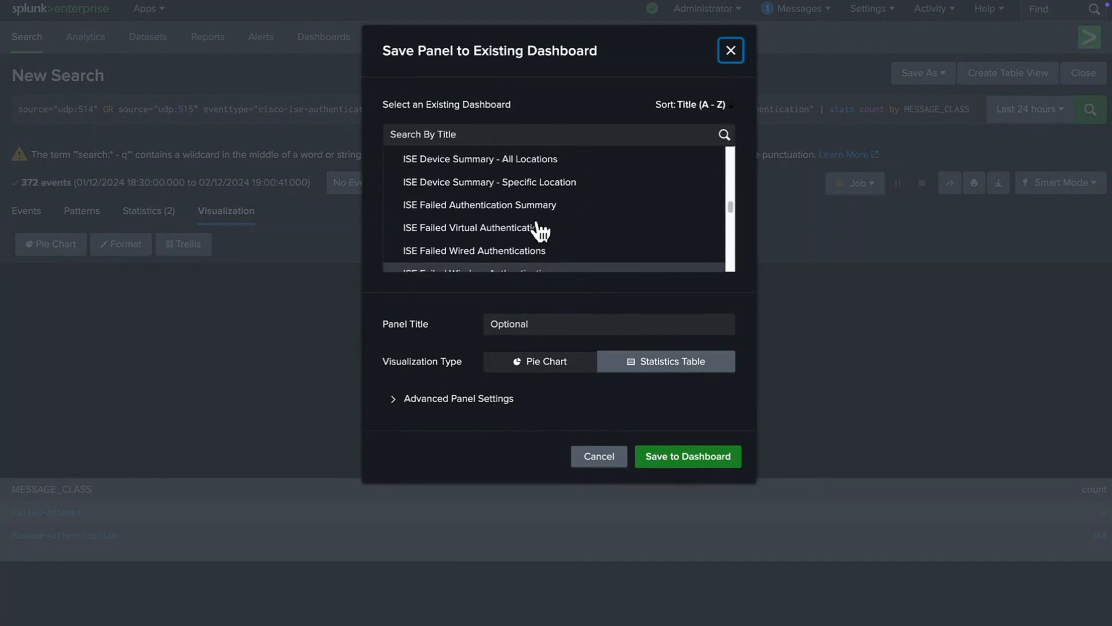
scroll(541, 231, "down", 5)
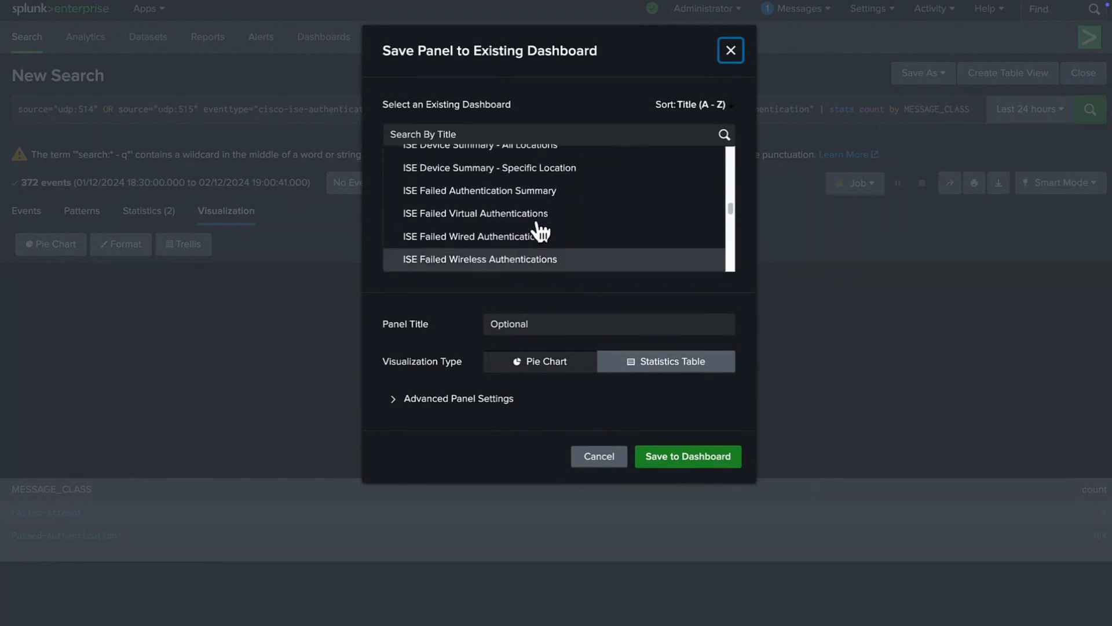
left_click(530, 196)
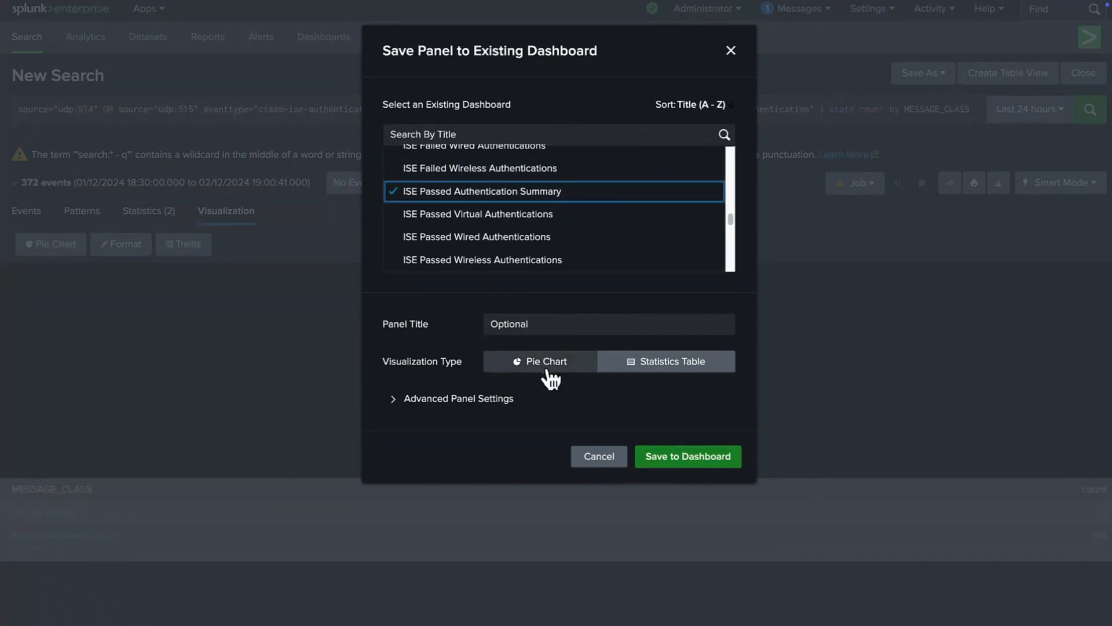
left_click(524, 324)
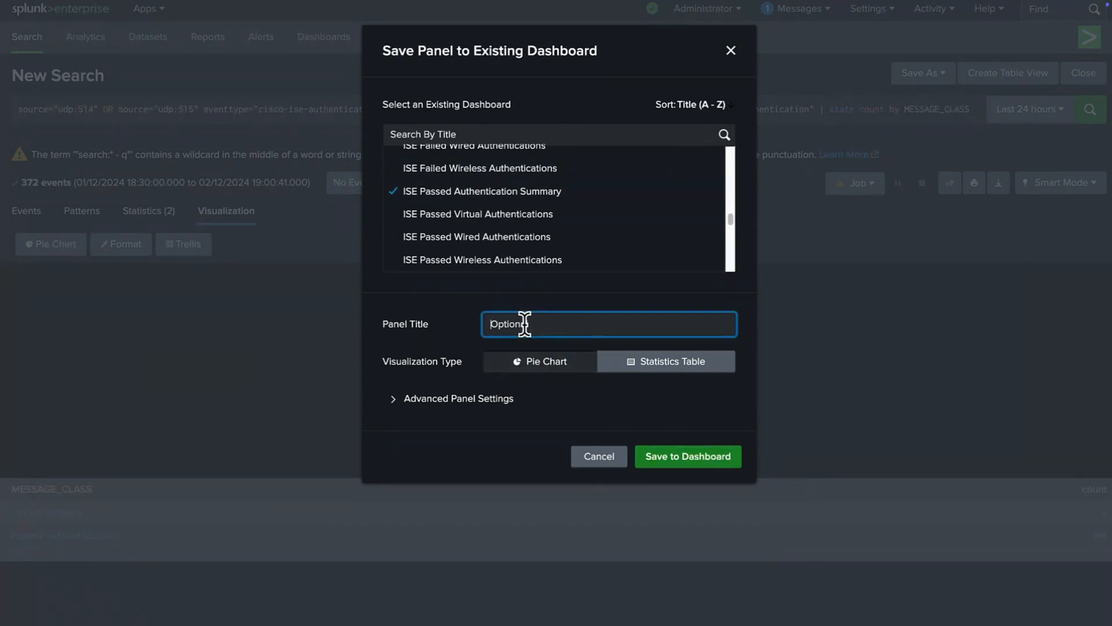
type("Passed")
type("vs Failed Authentications")
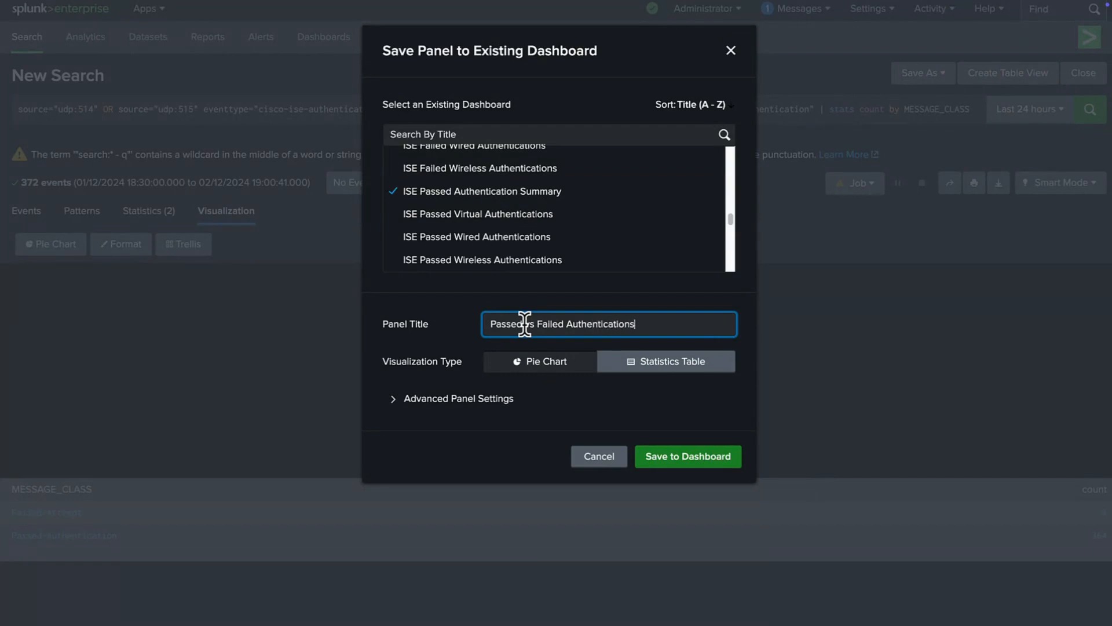
left_click(532, 374)
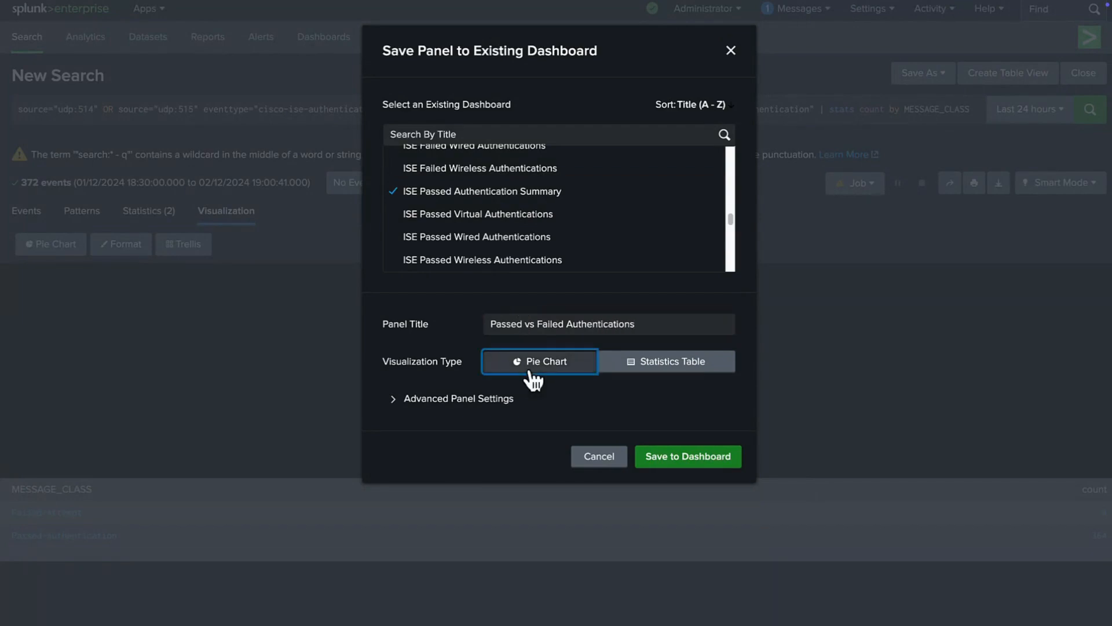
left_click(694, 461)
Step: View the updated dashboard and scroll down to check the new pie panel
left_click(707, 168)
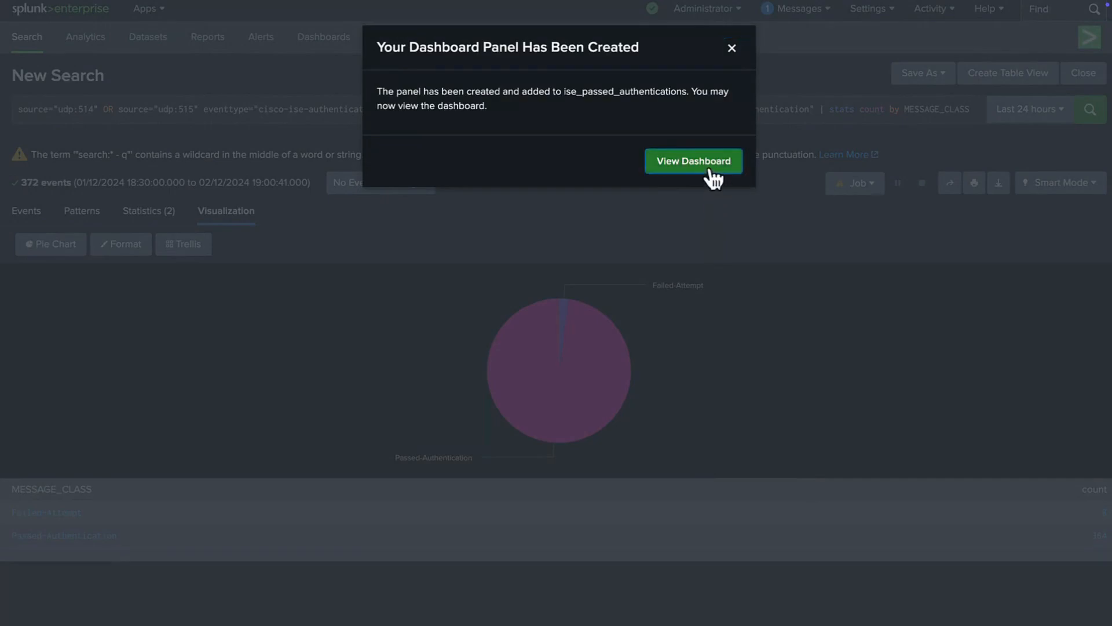
scroll(571, 251, "down", 4)
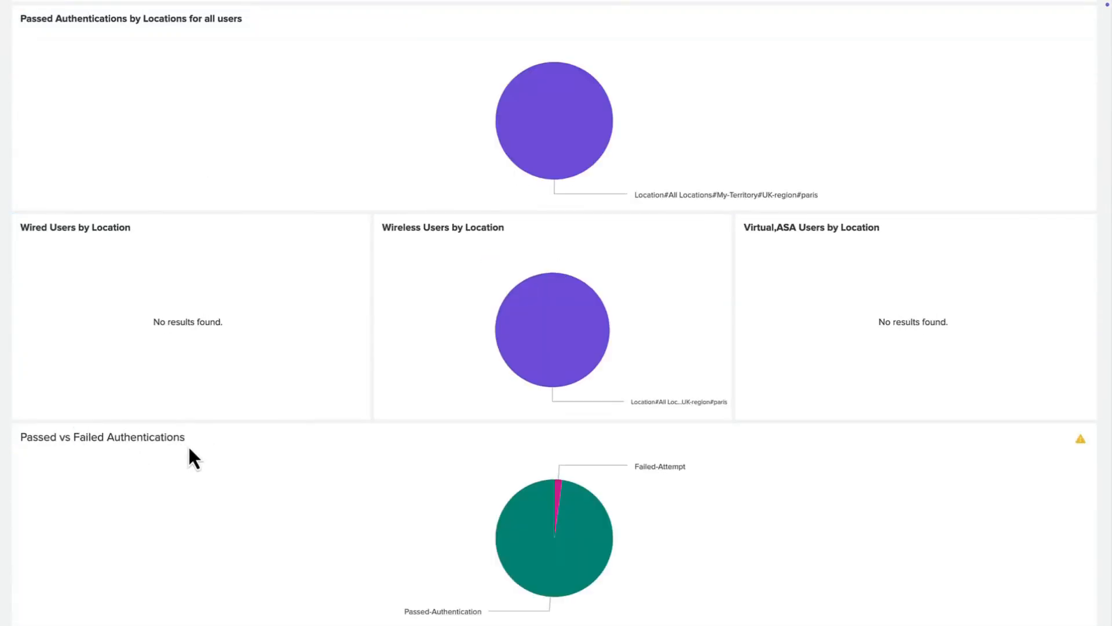
mouse_move(589, 498)
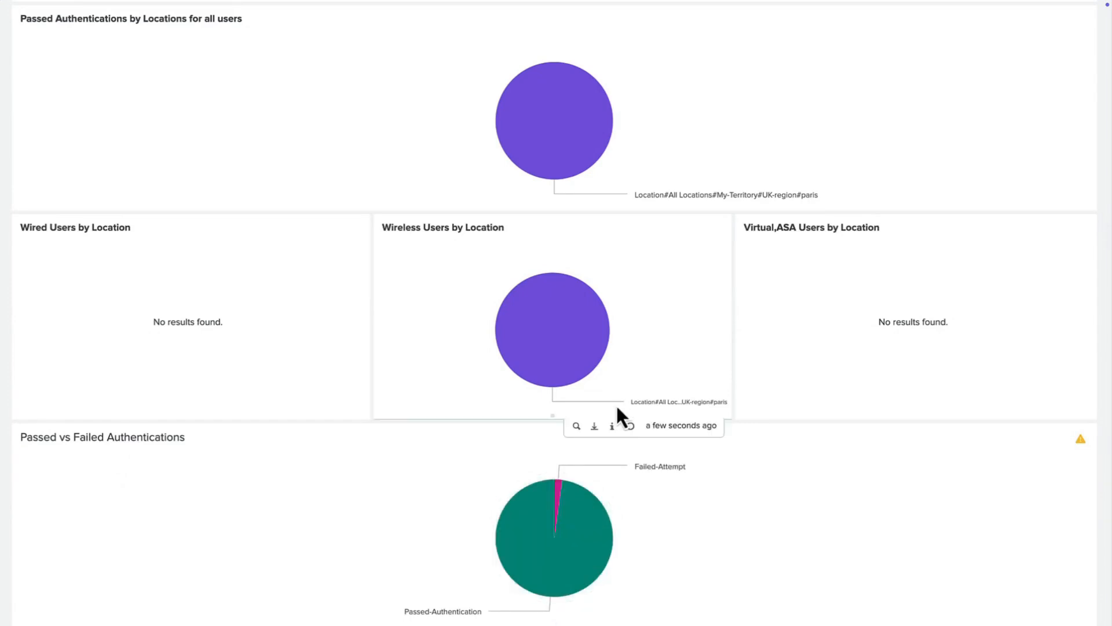
scroll(616, 403, "up", 4)
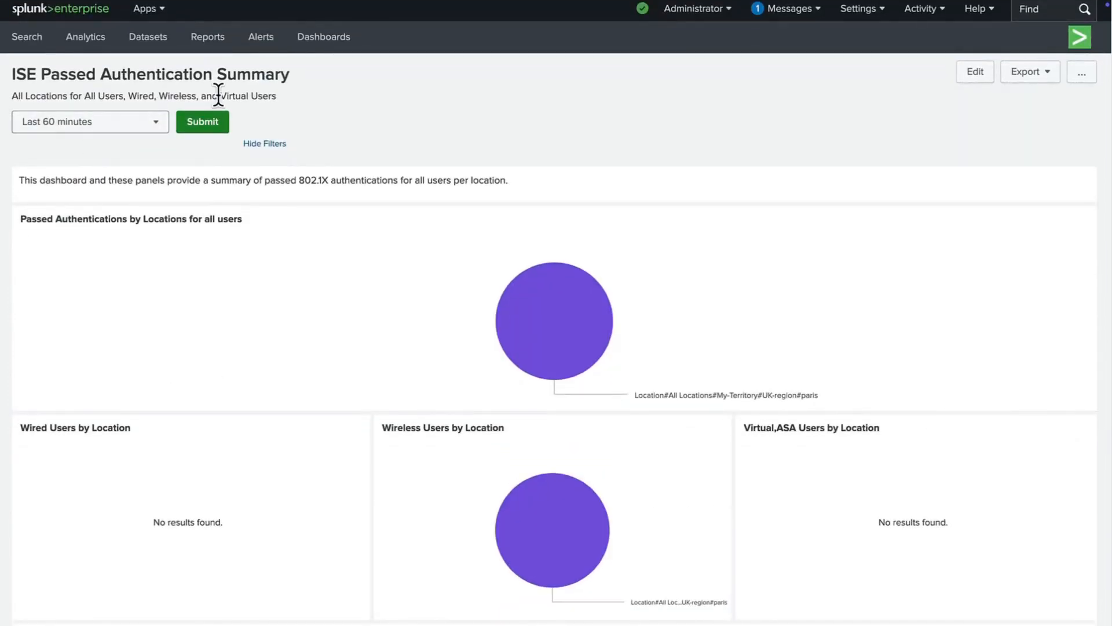
left_click(158, 18)
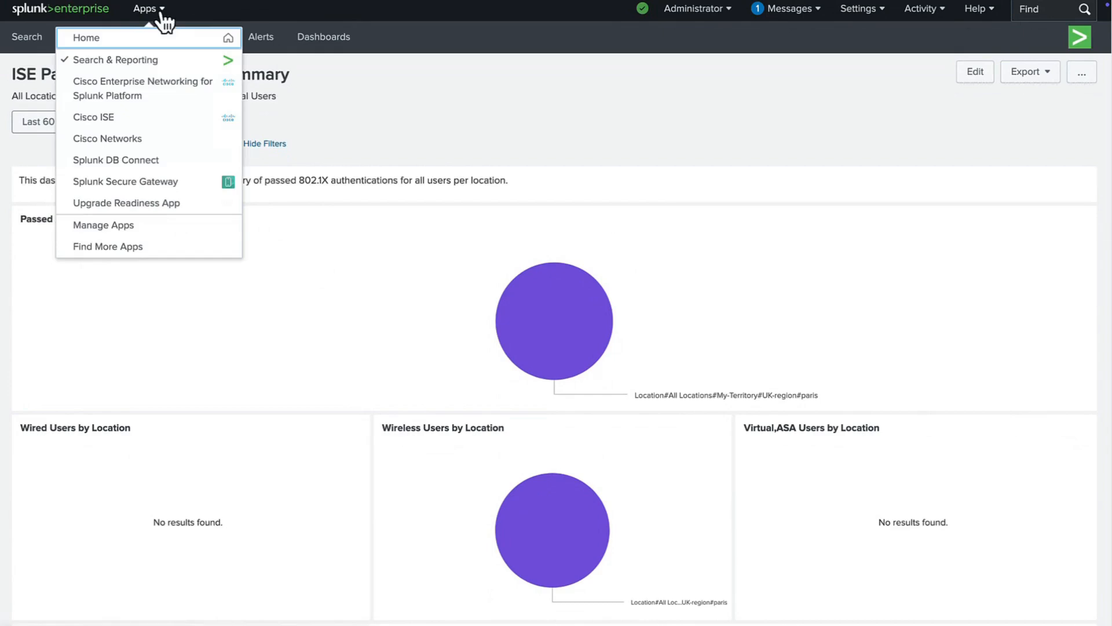
Step: Back in Search & Reporting, search for source="udp:515"
left_click(149, 57)
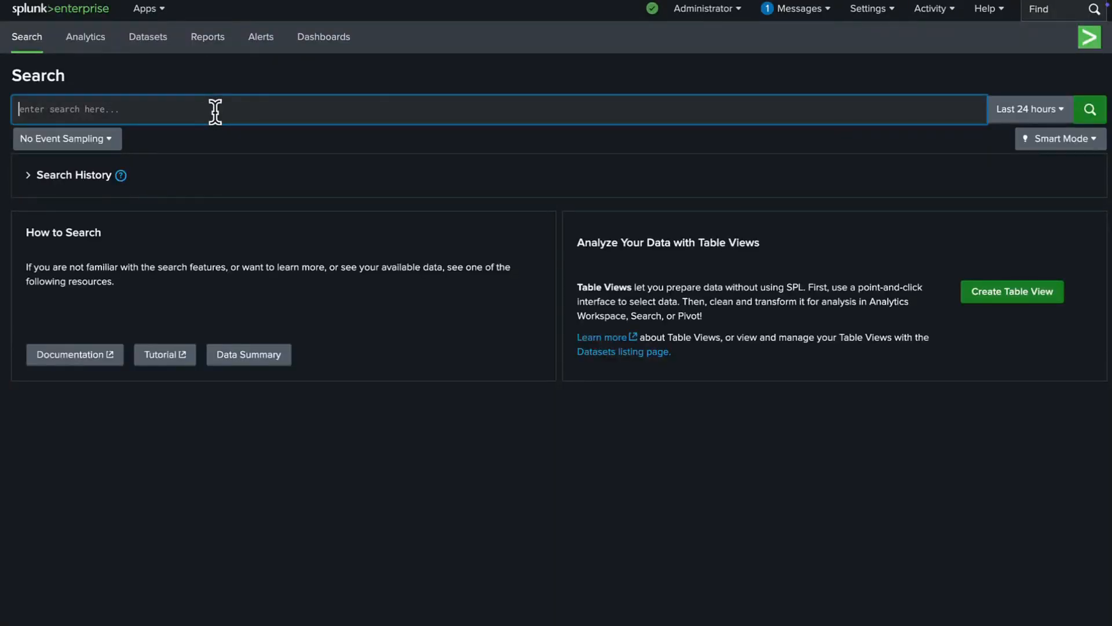
type("source")
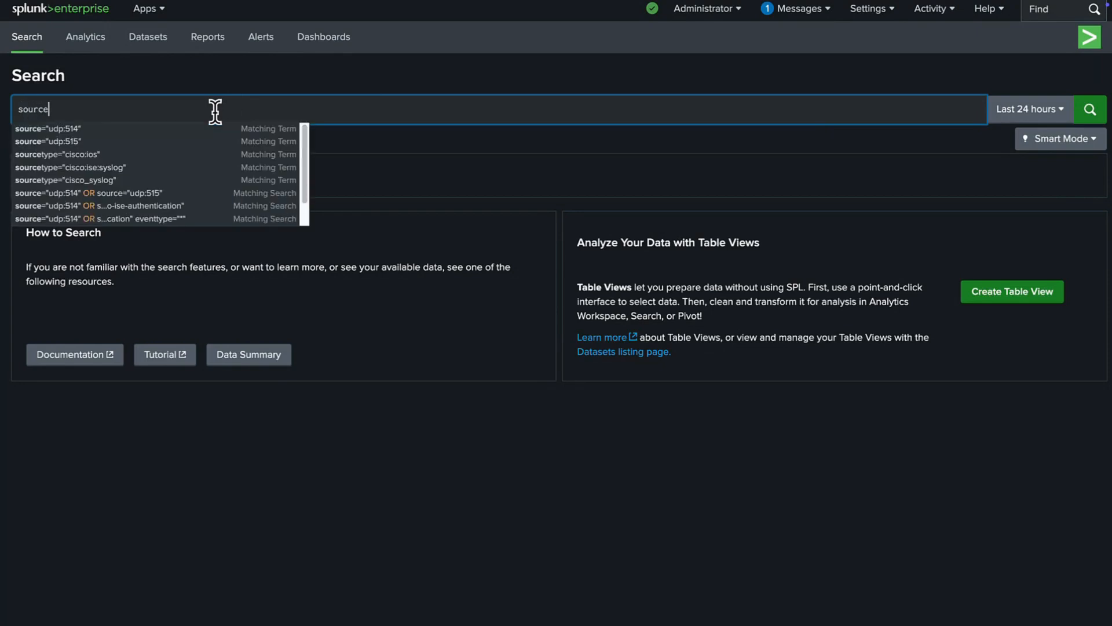
key("Down")
key("Down")
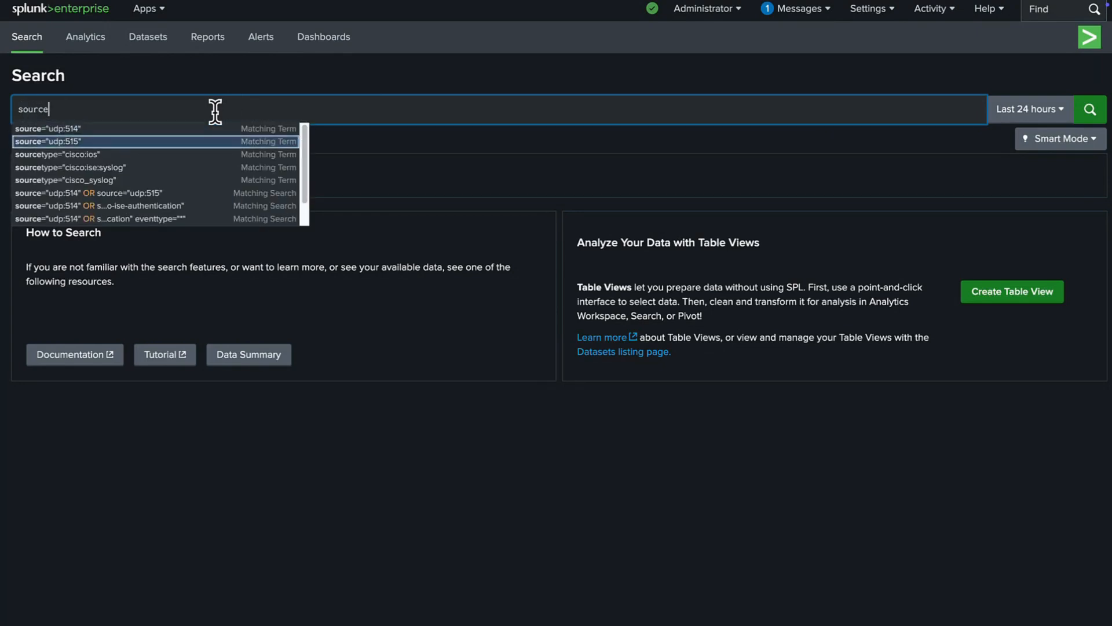
key("Return")
key("Return")
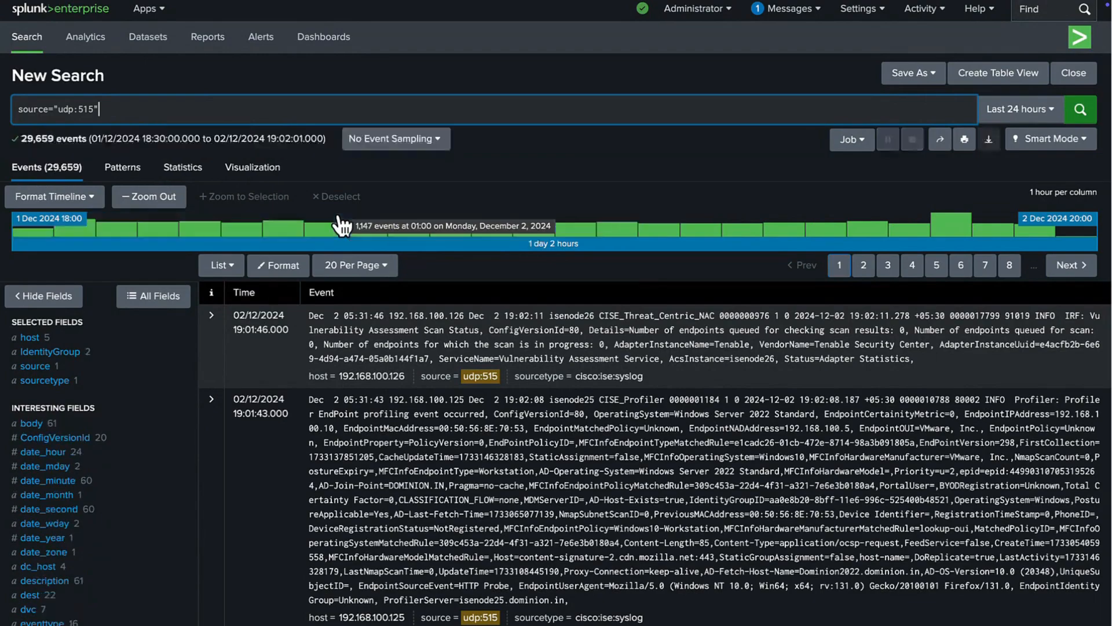
Step: Open a new search adding eventtype="cisco-ise" from the eventtype values, returning 499 events
scroll(64, 492, "down", 3)
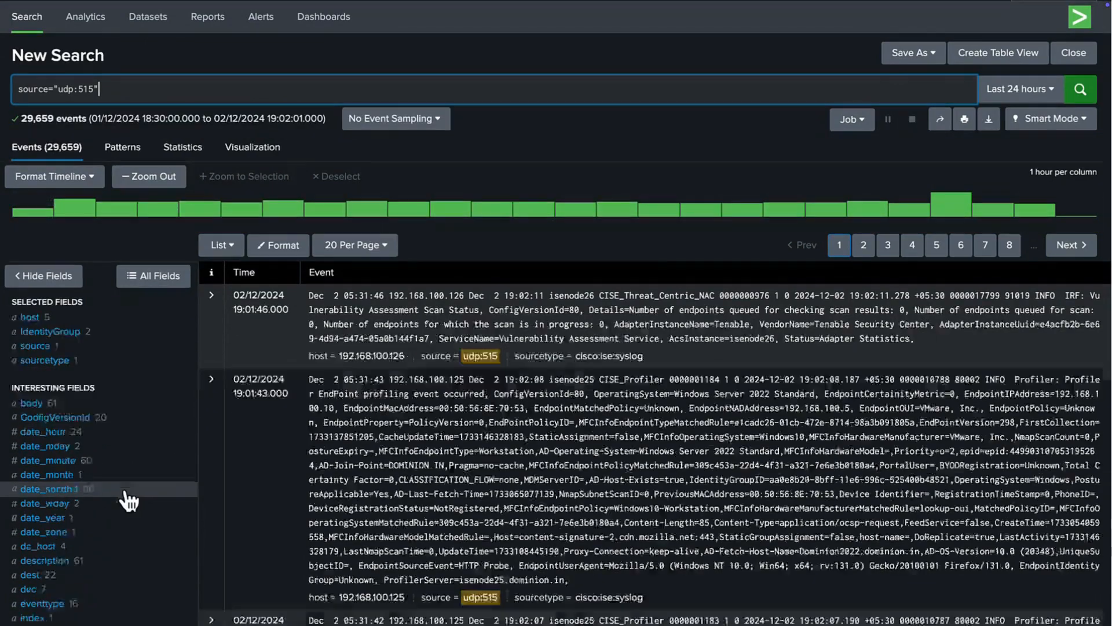
scroll(129, 500, "down", 4)
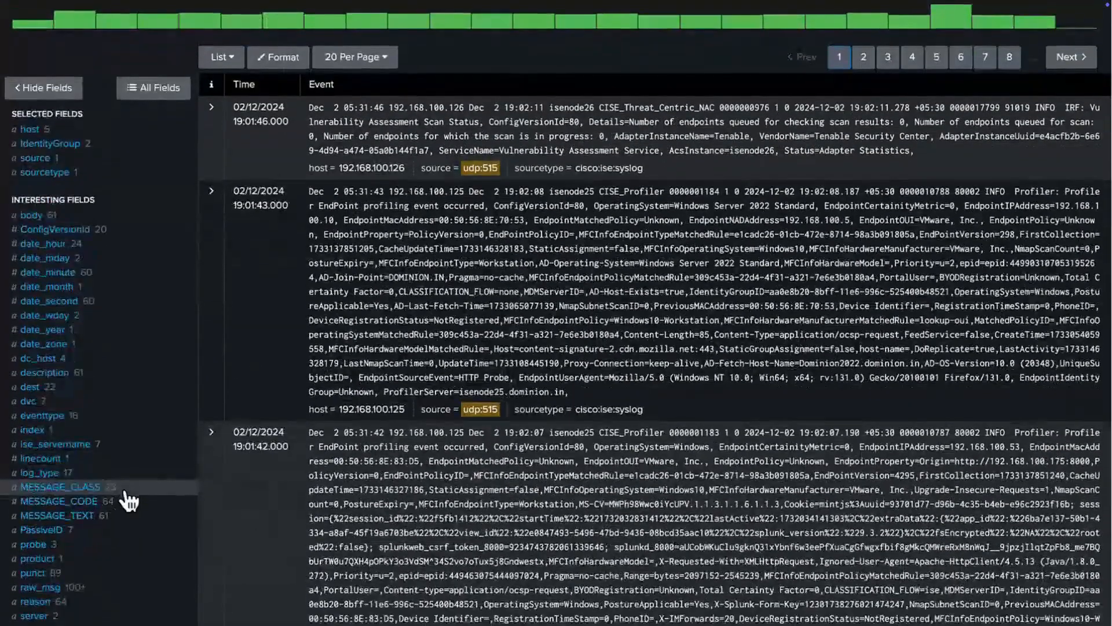
scroll(129, 500, "down", 9)
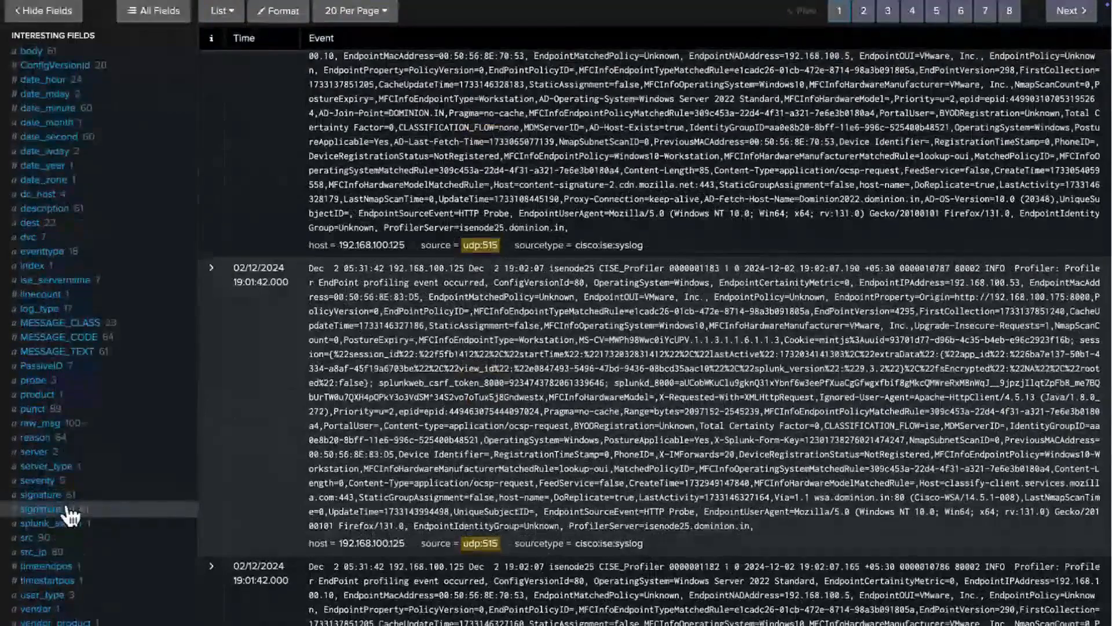
scroll(50, 177, "up", 1)
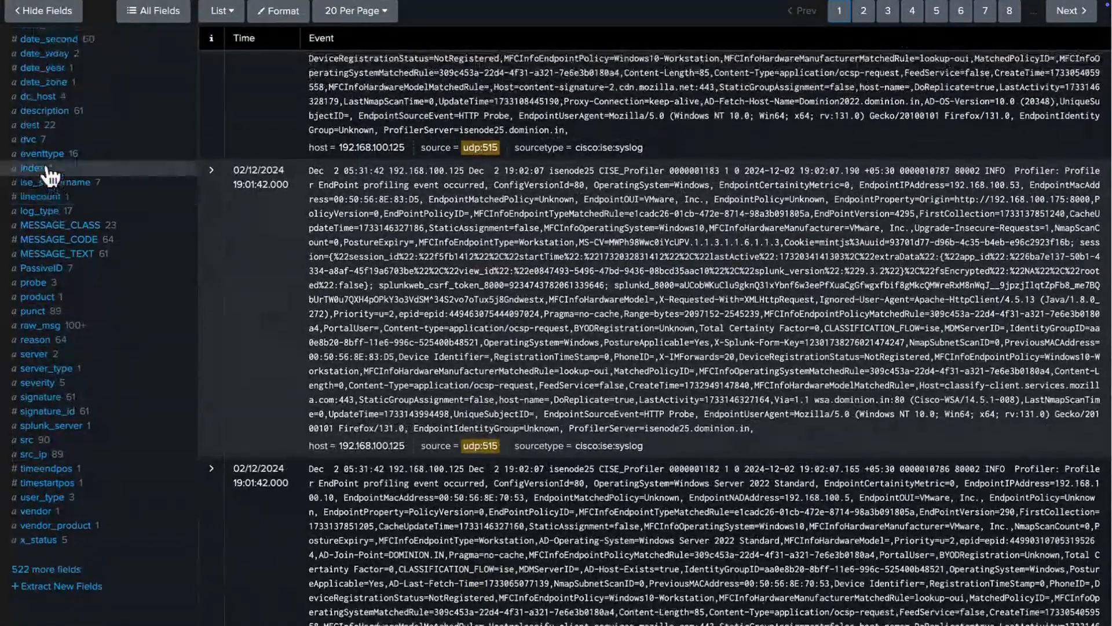
left_click(43, 156)
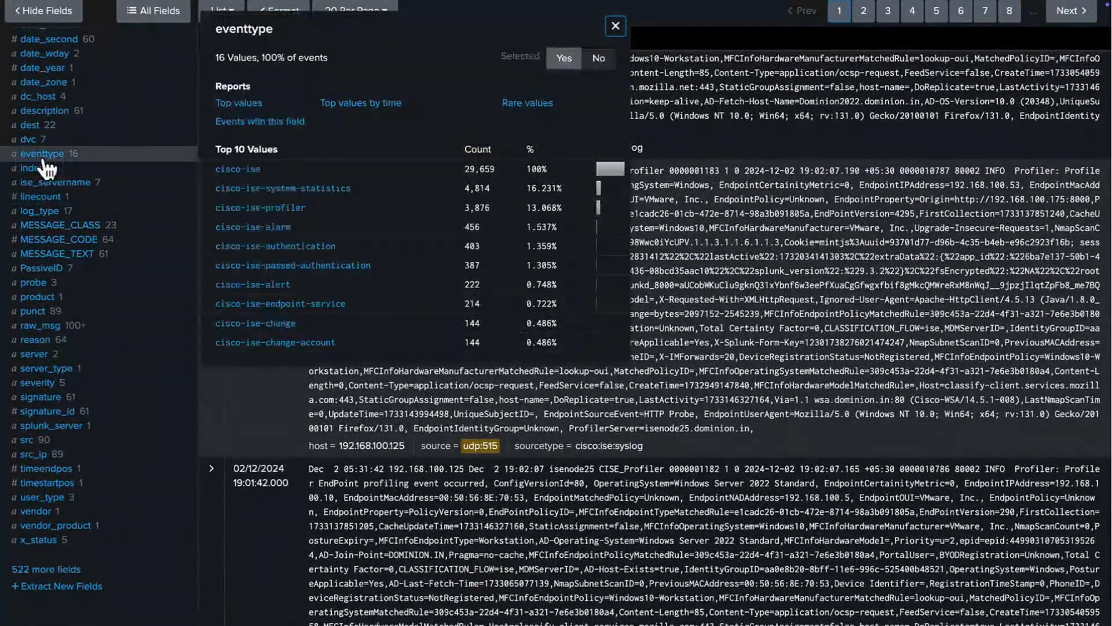
left_click(243, 174)
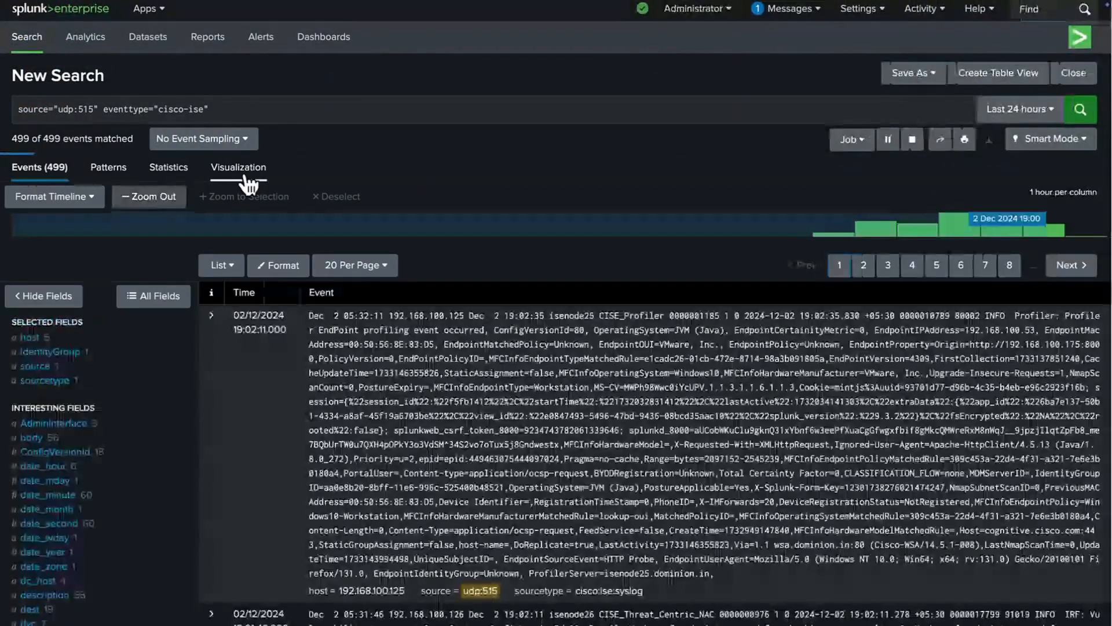
Step: Append TLSVersion=* to the cisco-ise query and rerun it, leaving 556 events
left_click(248, 105)
type("T")
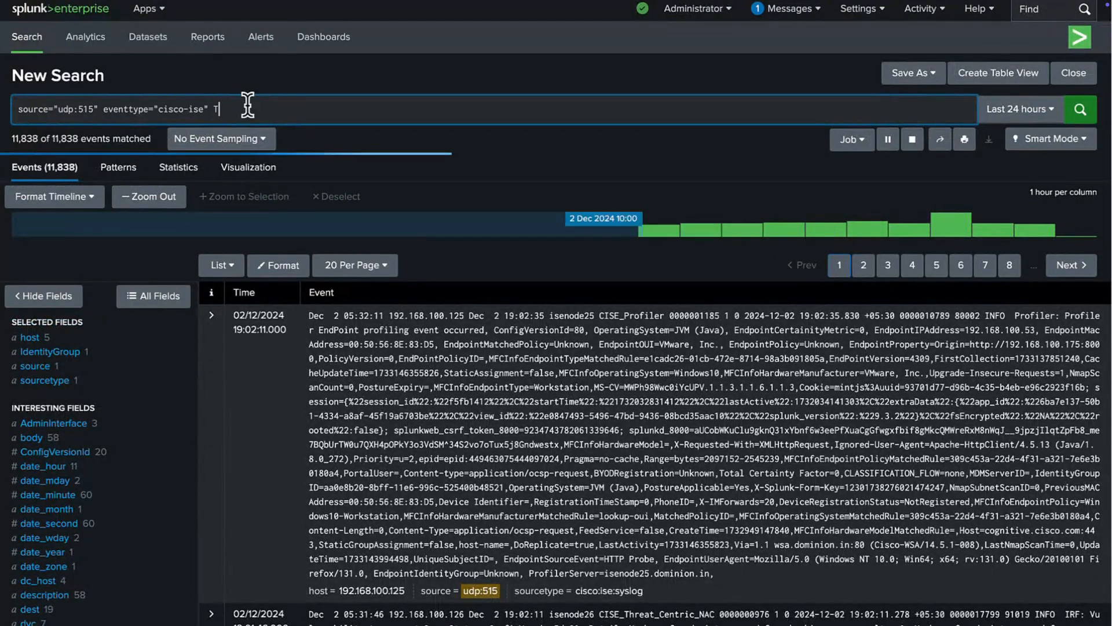
key("BackSpace")
scroll(122, 398, "down", 9)
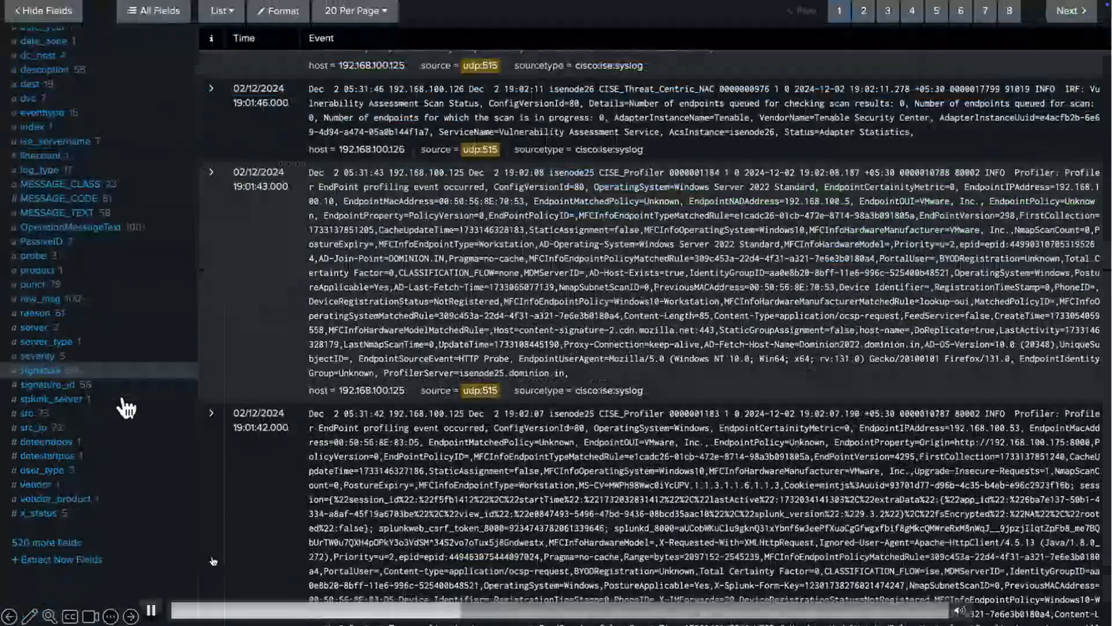
scroll(132, 405, "up", 1)
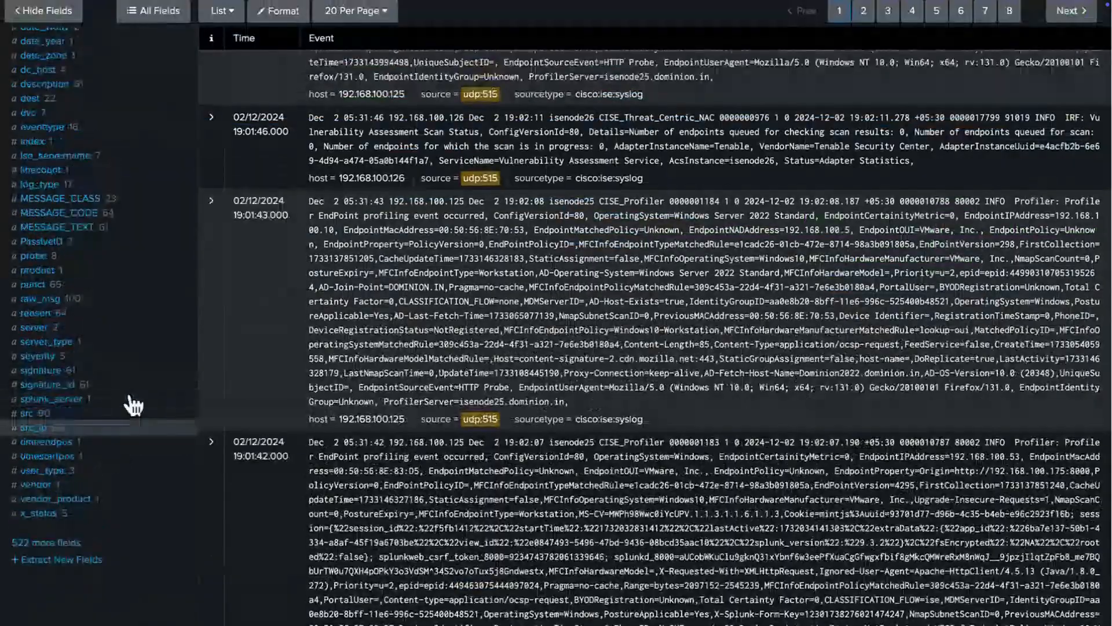
scroll(134, 405, "up", 9)
left_click(302, 113)
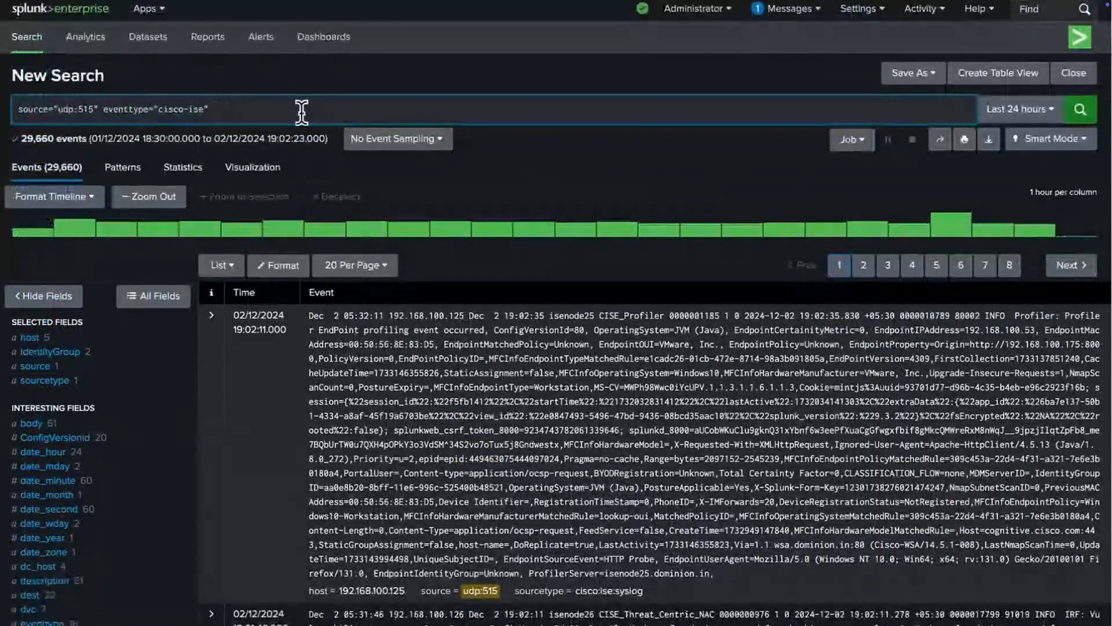
type("TLSVersion")
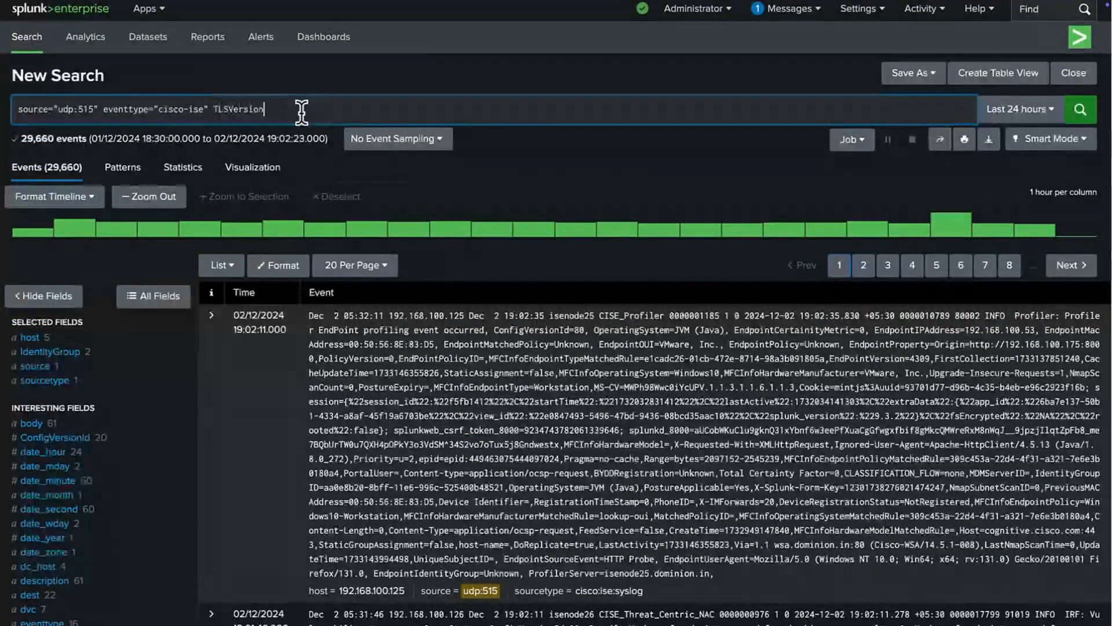
type("=")
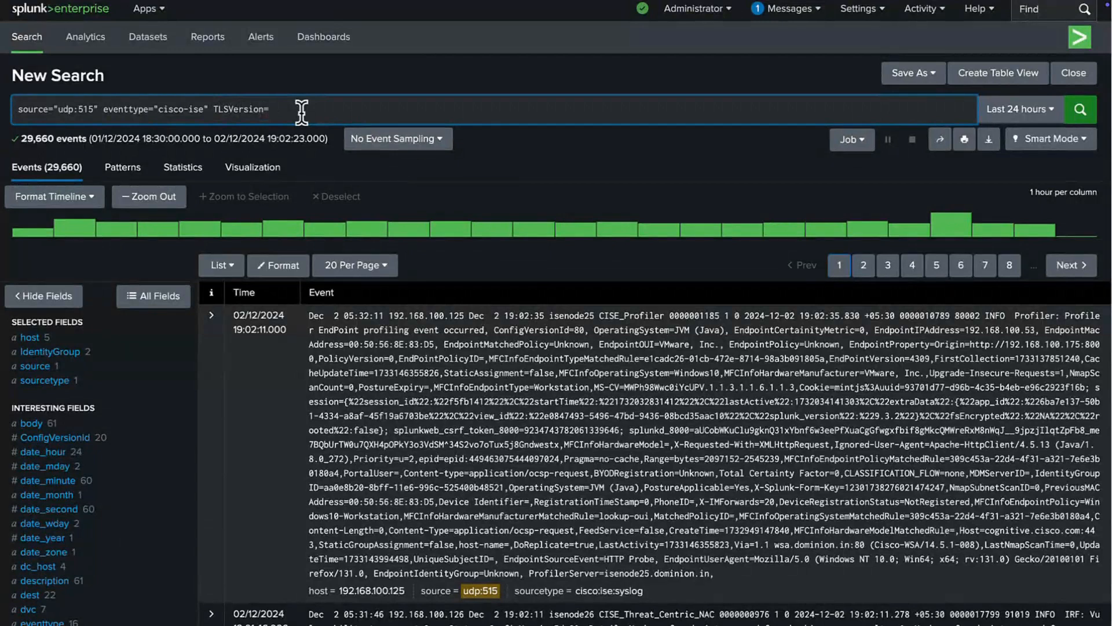
type("*")
key("Return")
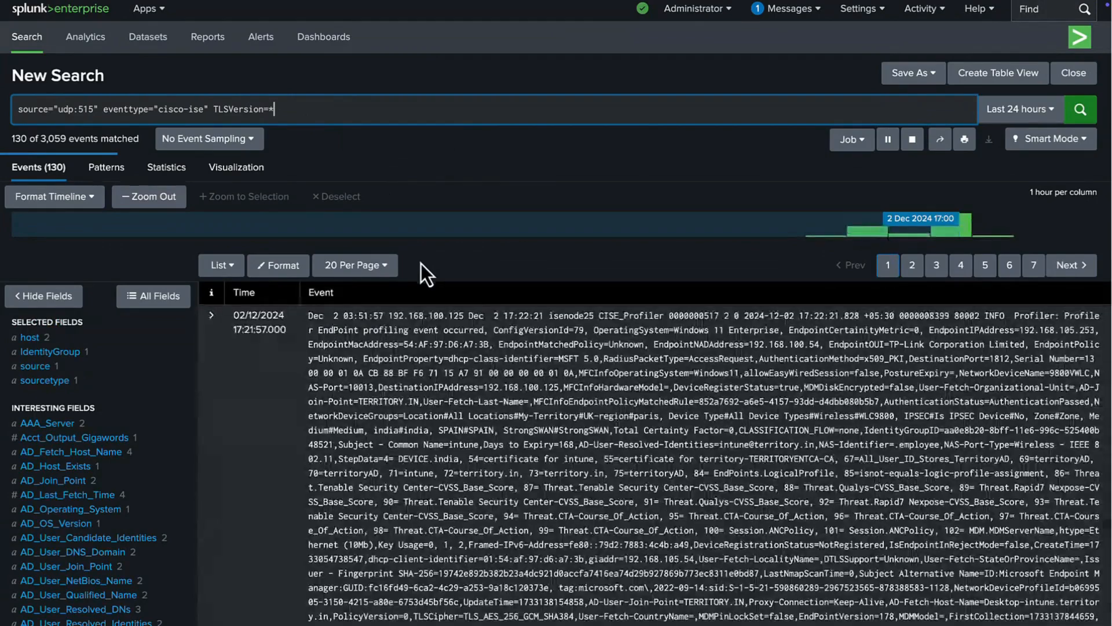
scroll(362, 373, "down", 1)
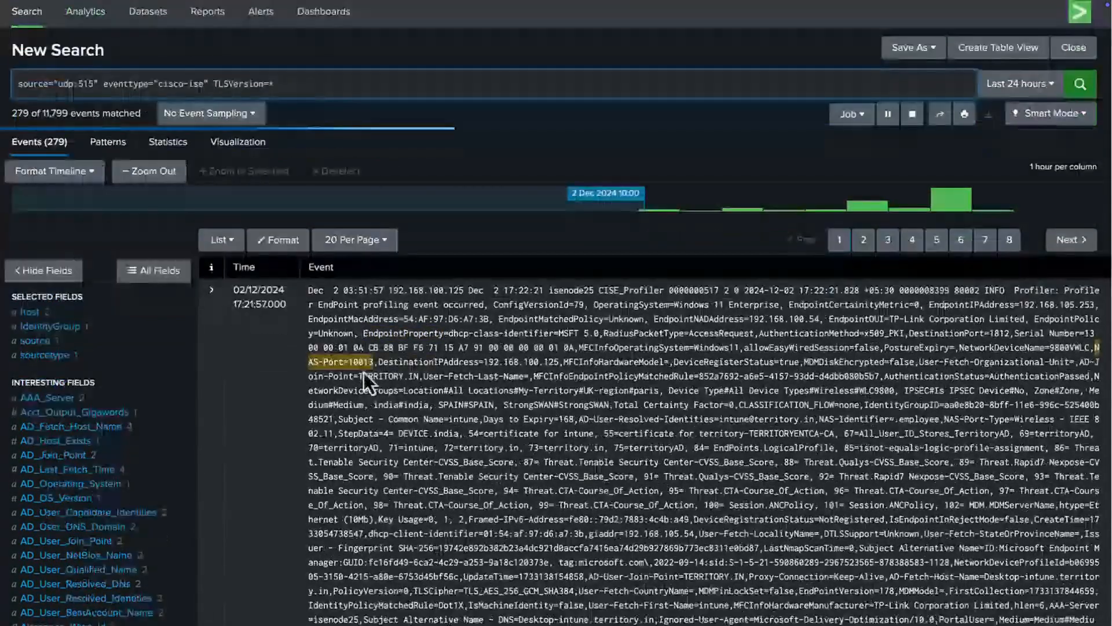
scroll(364, 372, "down", 2)
scroll(362, 366, "down", 4)
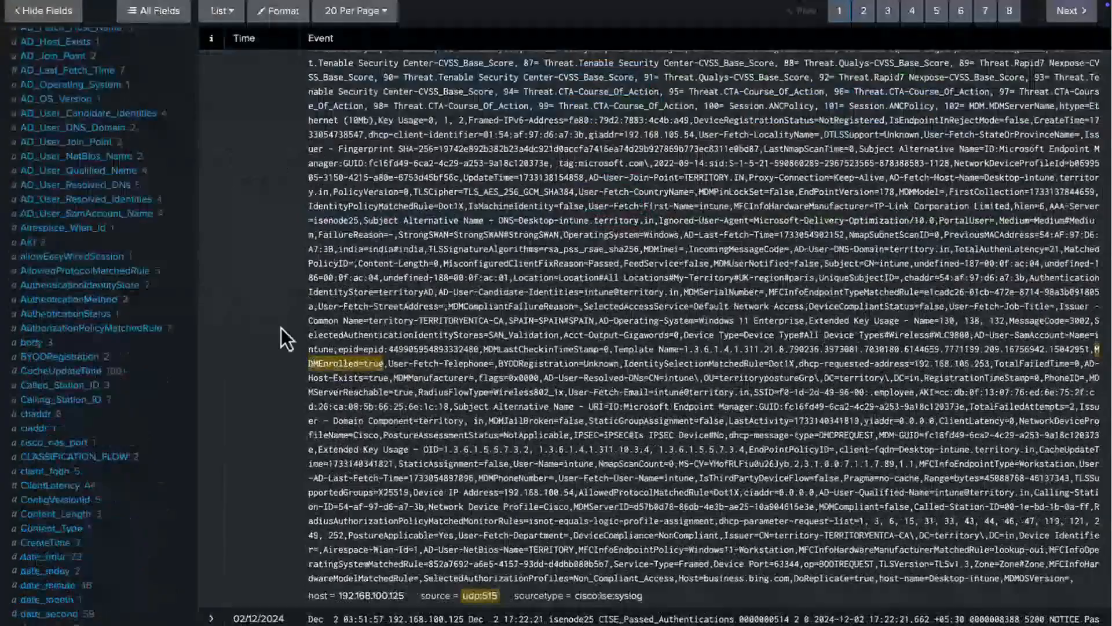
scroll(281, 328, "up", 6)
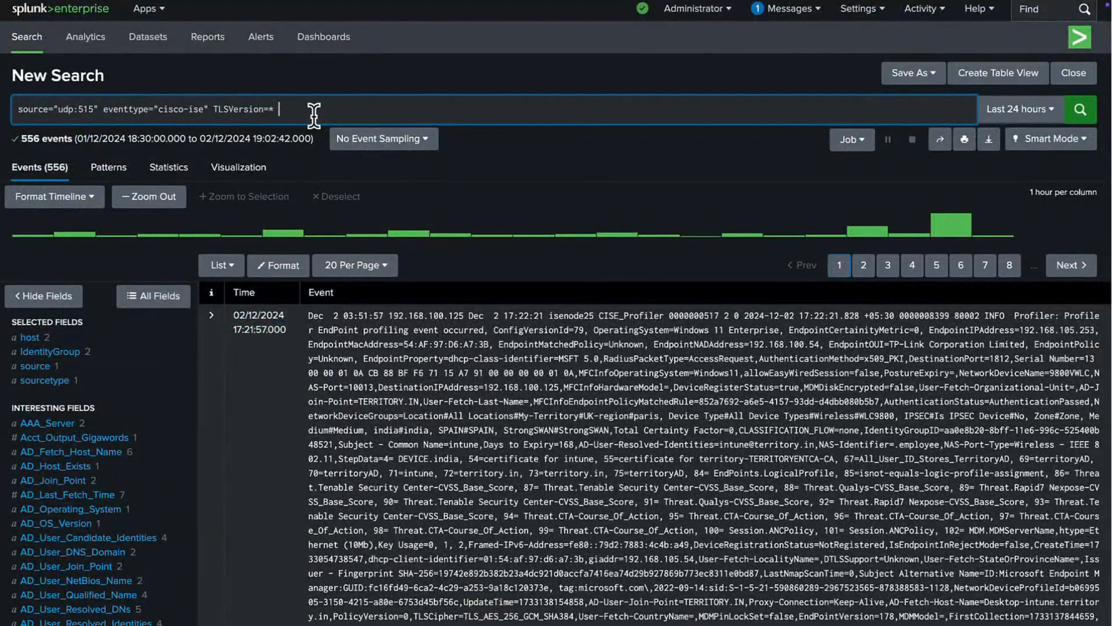
Step: Append | timechart count by TLSVersion and chart TLSv1.2 versus TLSv1.3 columns
type("|")
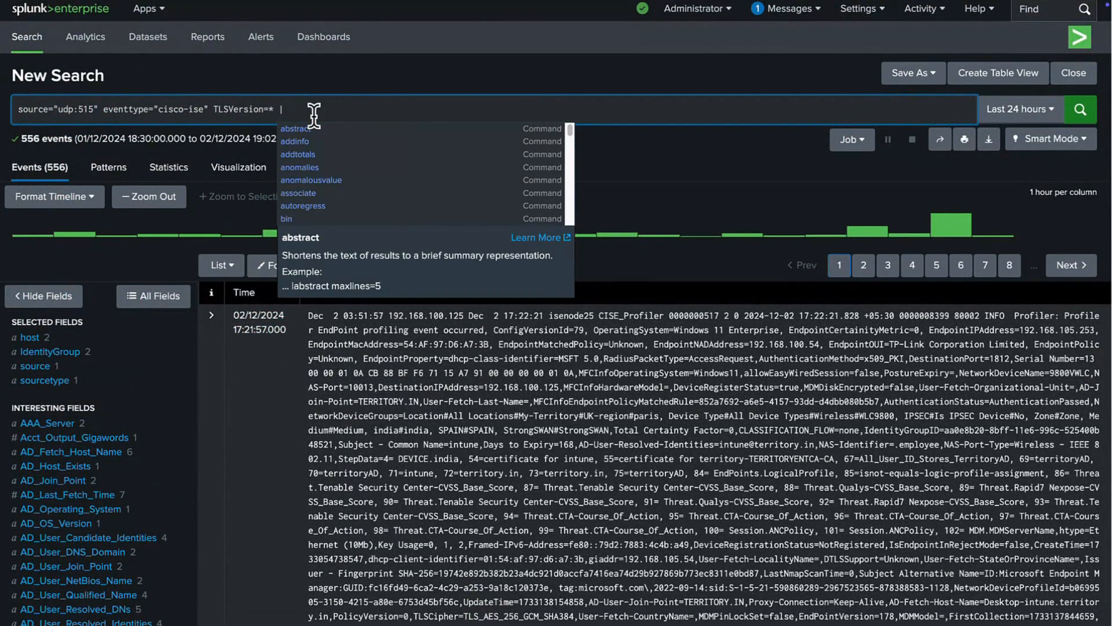
type(" time")
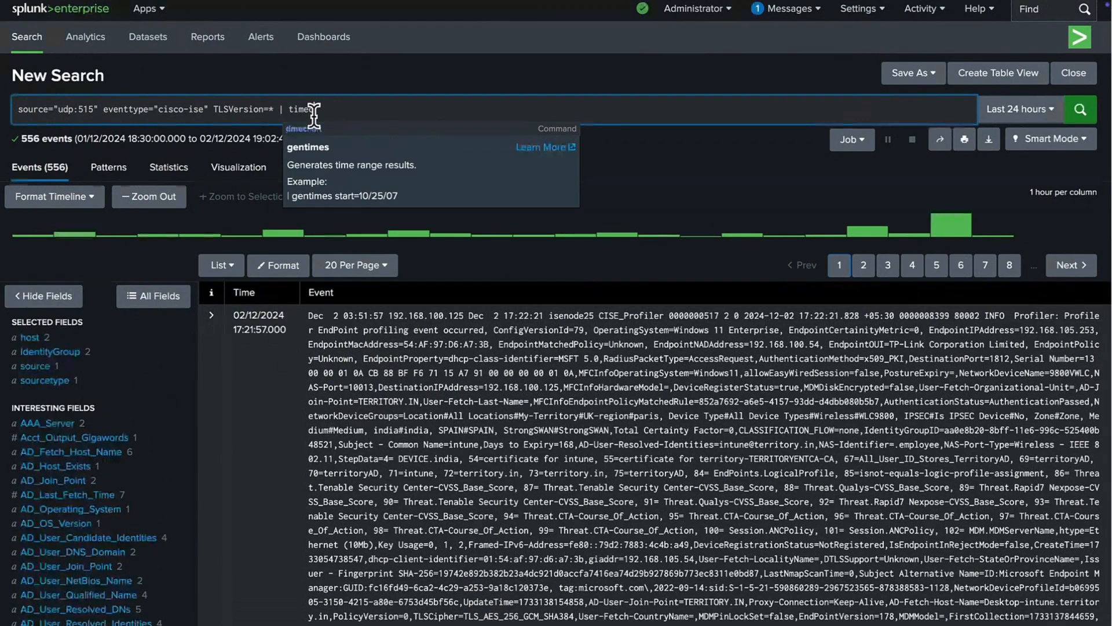
type("chart count")
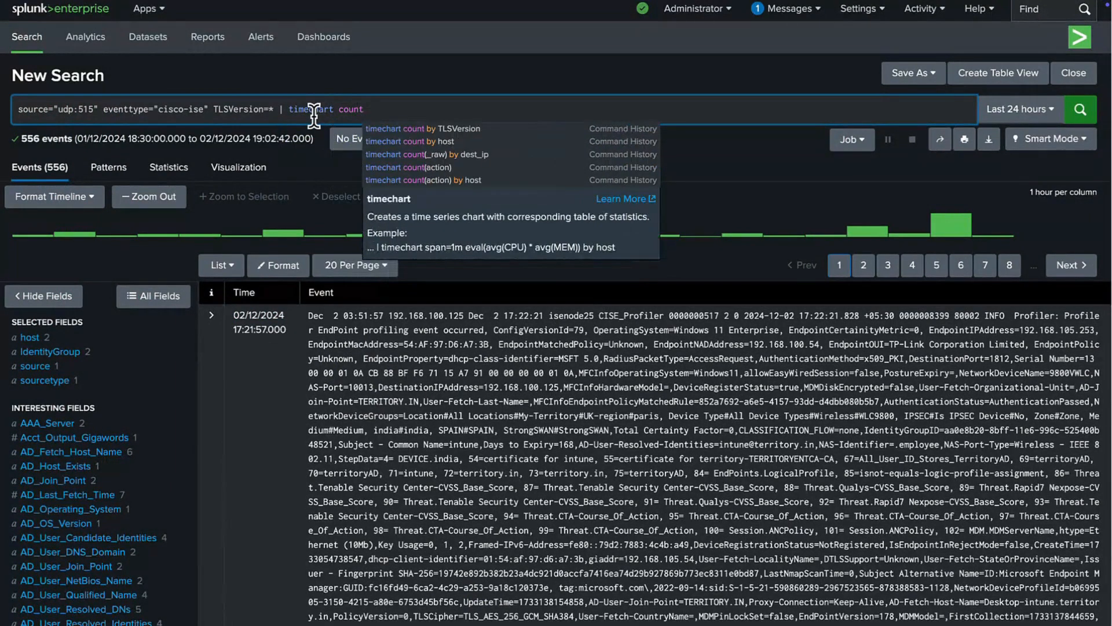
key("Down")
key("Return")
key("Return")
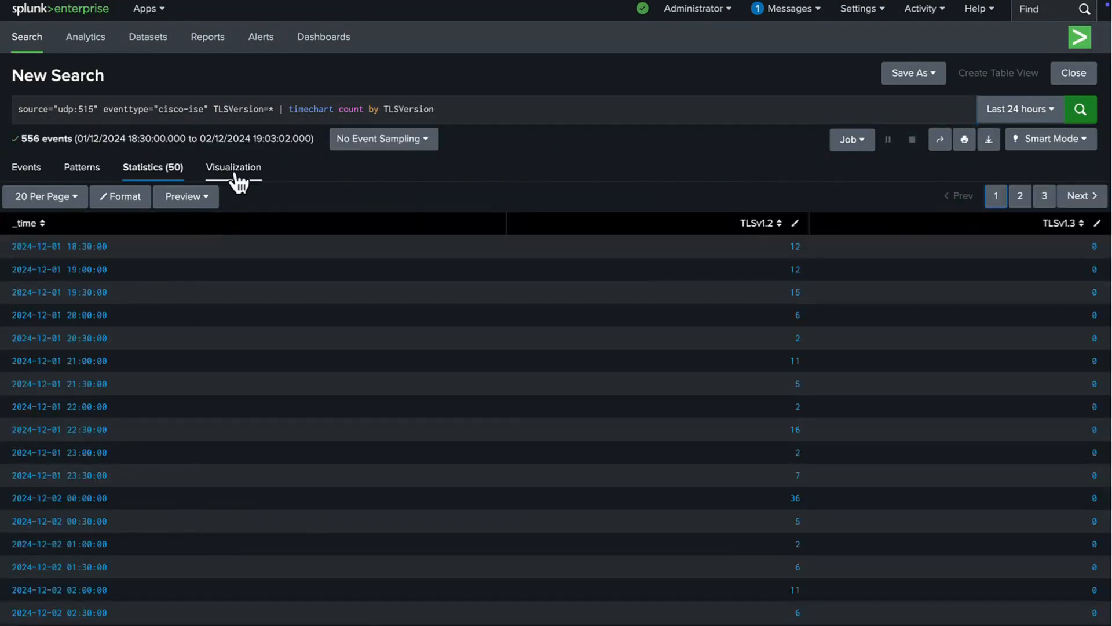
left_click(236, 175)
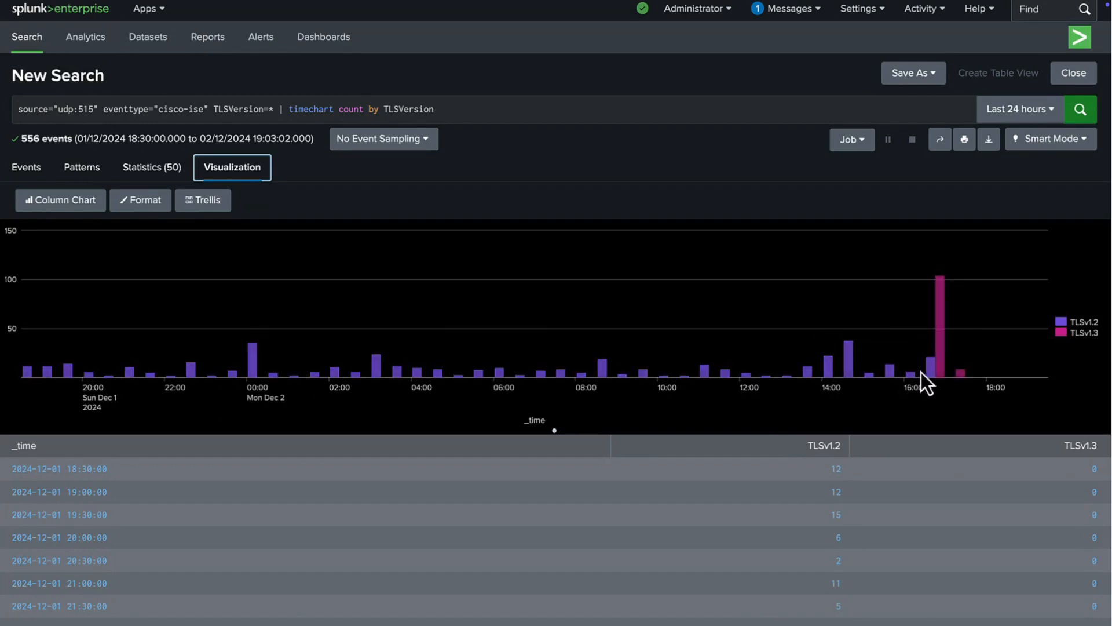
mouse_move(939, 372)
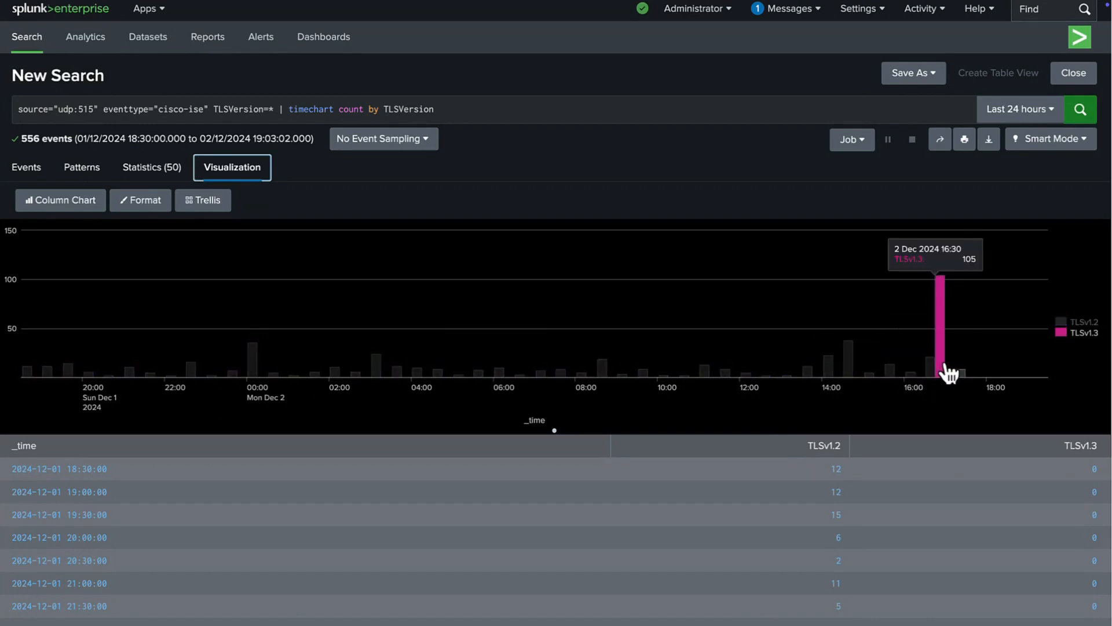
left_click(448, 109)
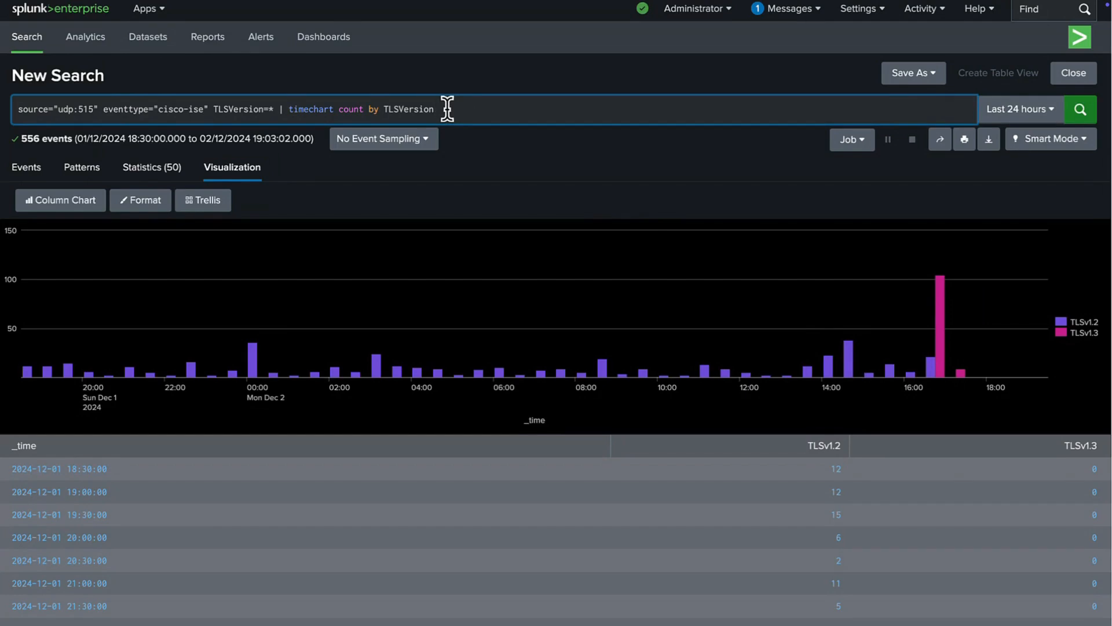
Step: Remove '| timechart count by TLSVersion' from the query and rerun the TLSVersion=* event search
key("ctrl+shift+Left")
key("ctrl+shift+Left")
key("ctrl+shift+Left")
key("ctrl+shift+Left")
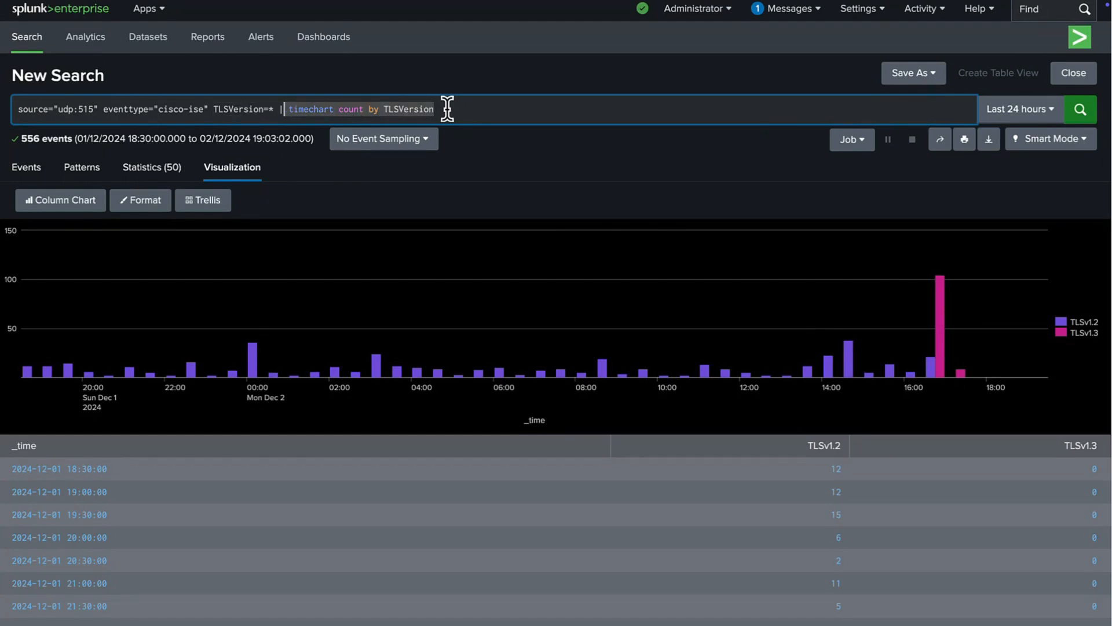
key("BackSpace")
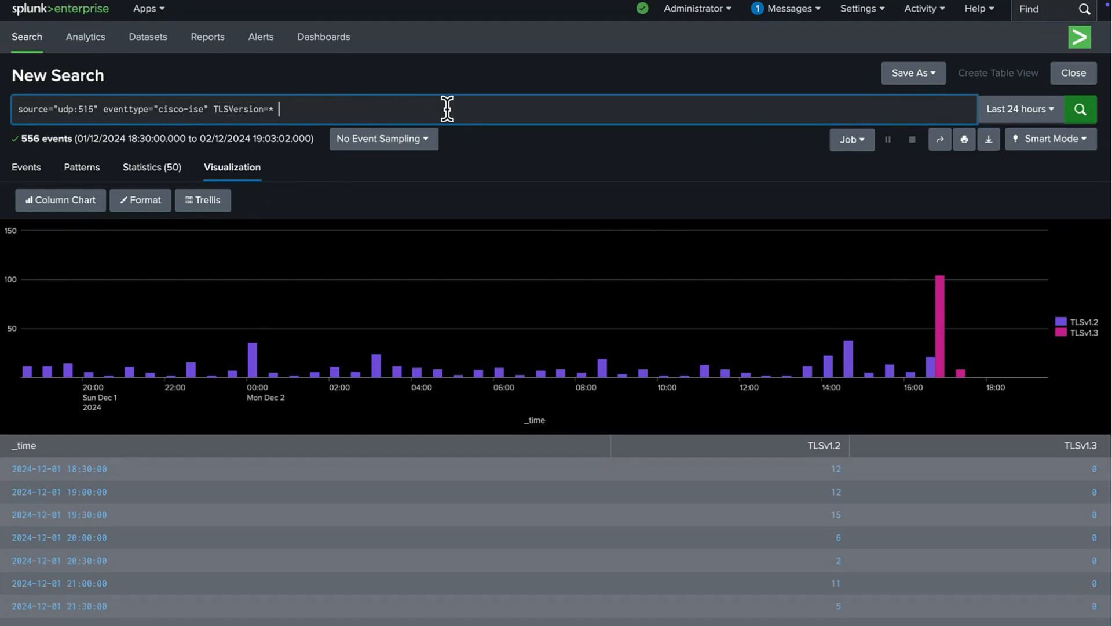
key("BackSpace")
key("Return")
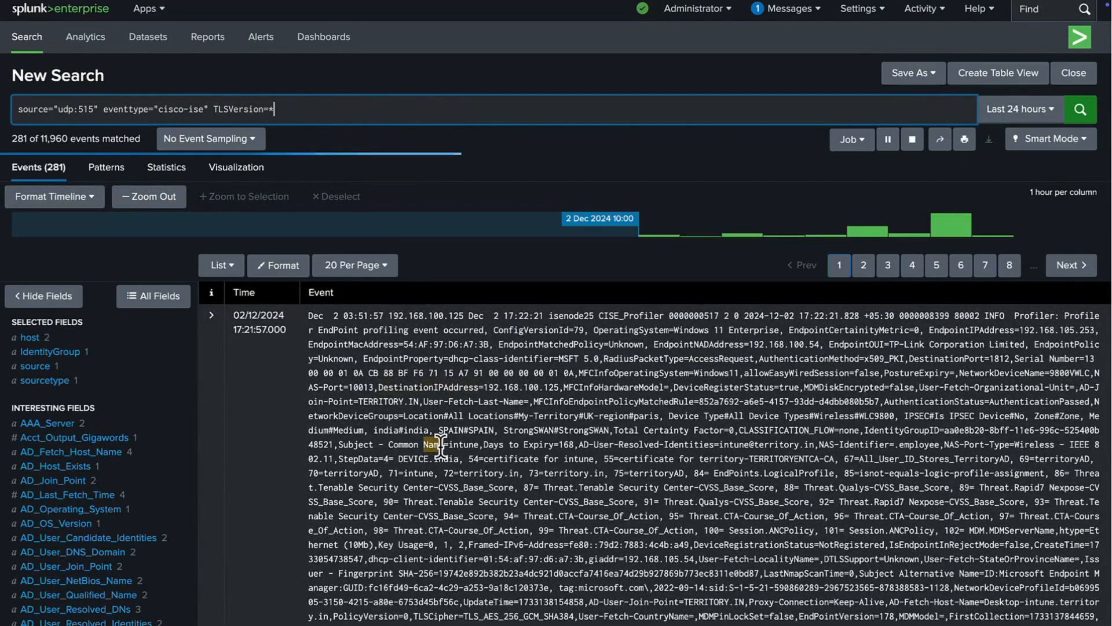
Step: Look at the Called_Station_ID field's top values in the field sidebar, then close that summary
scroll(441, 450, "down", 4)
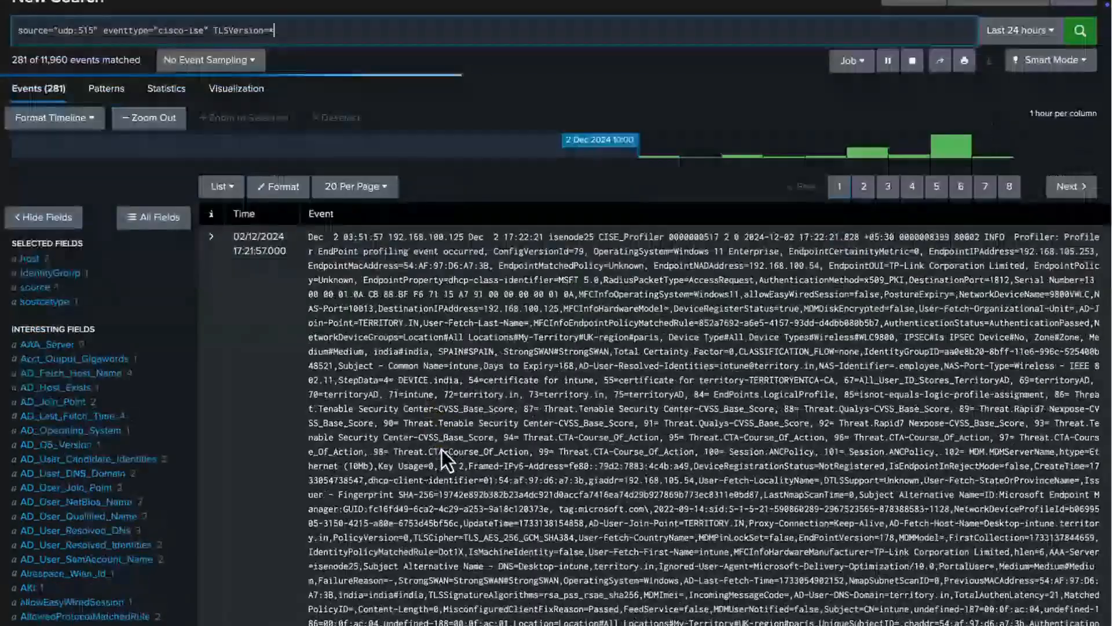
scroll(230, 482, "down", 1)
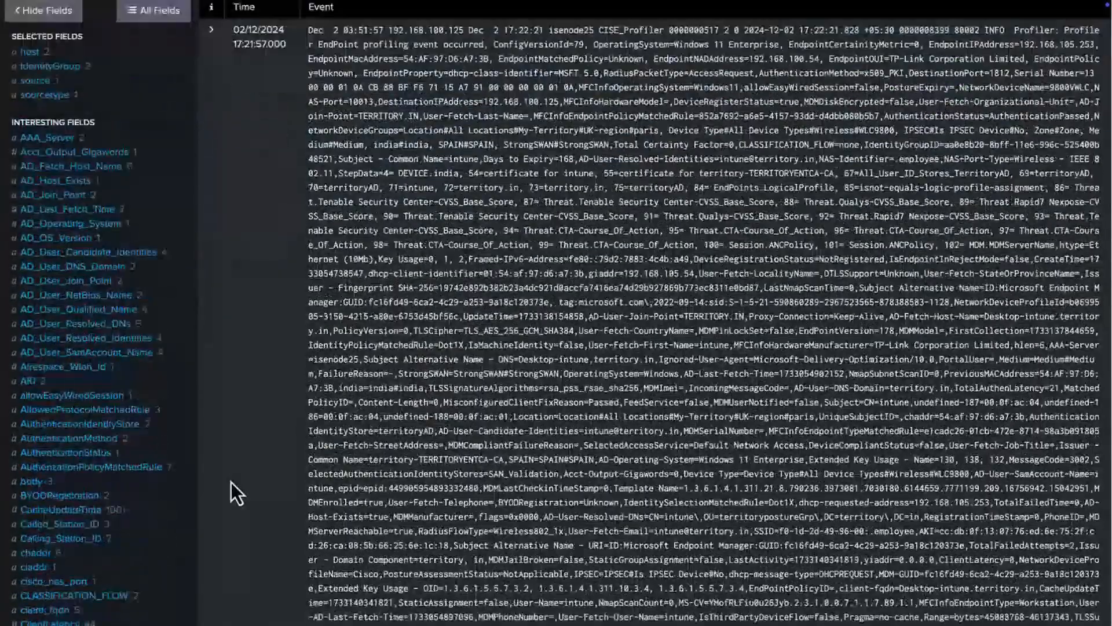
scroll(231, 482, "down", 2)
left_click(75, 433)
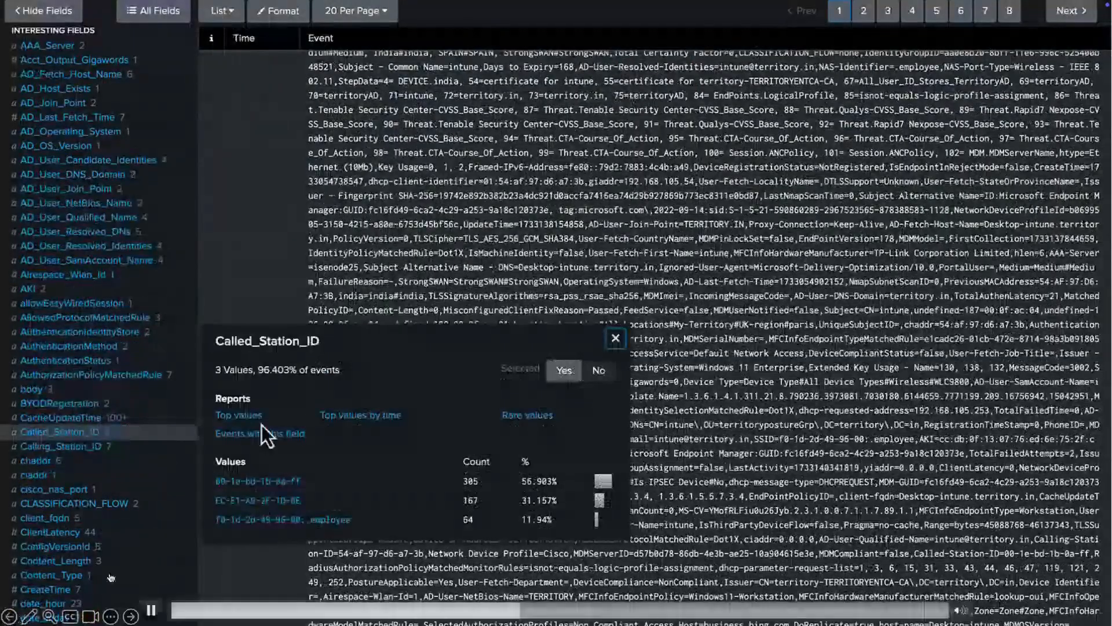
left_click(173, 489)
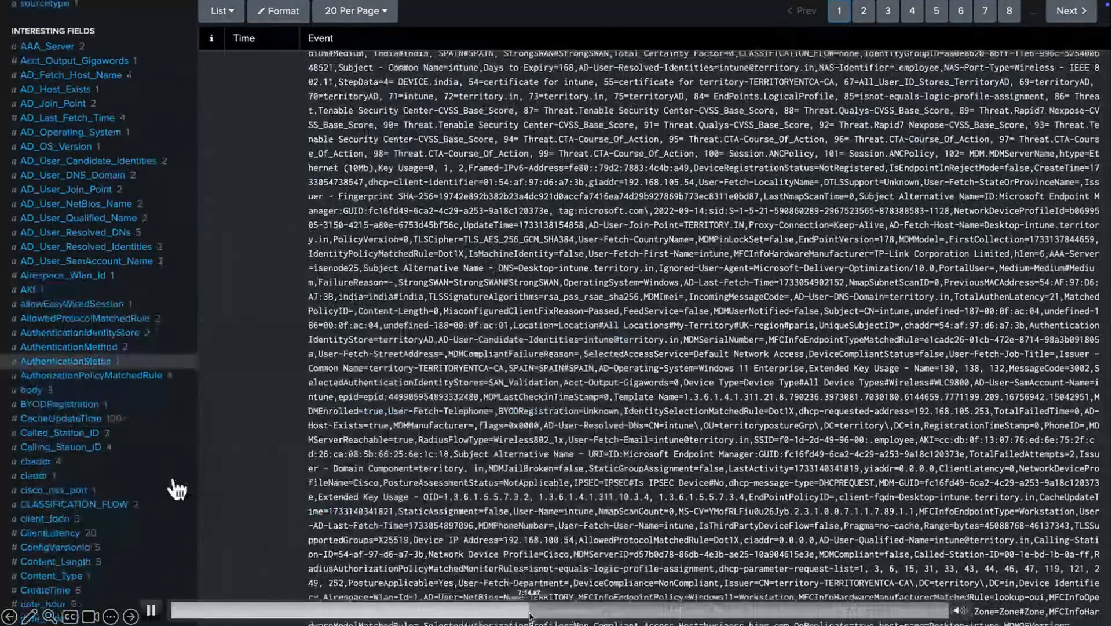
Step: Show TLSCipher's top values, ECDHE-RSA-AES256-GCM-SHA384 and TLS_AES_256_GCM_SHA384, with their counts
scroll(177, 489, "down", 15)
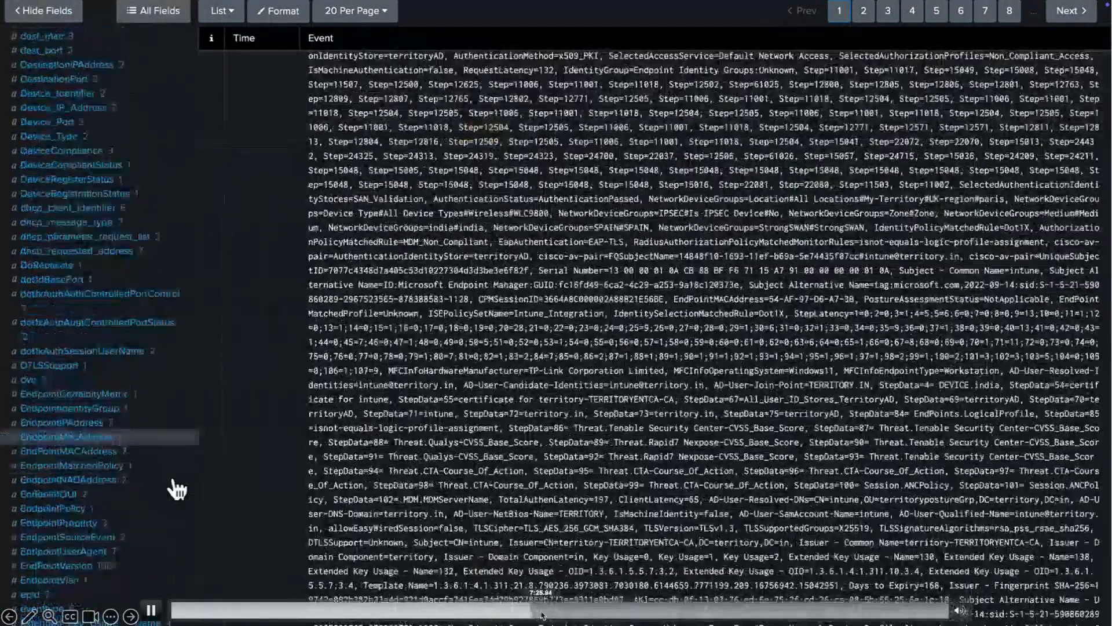
scroll(176, 490, "down", 6)
scroll(177, 490, "down", 2)
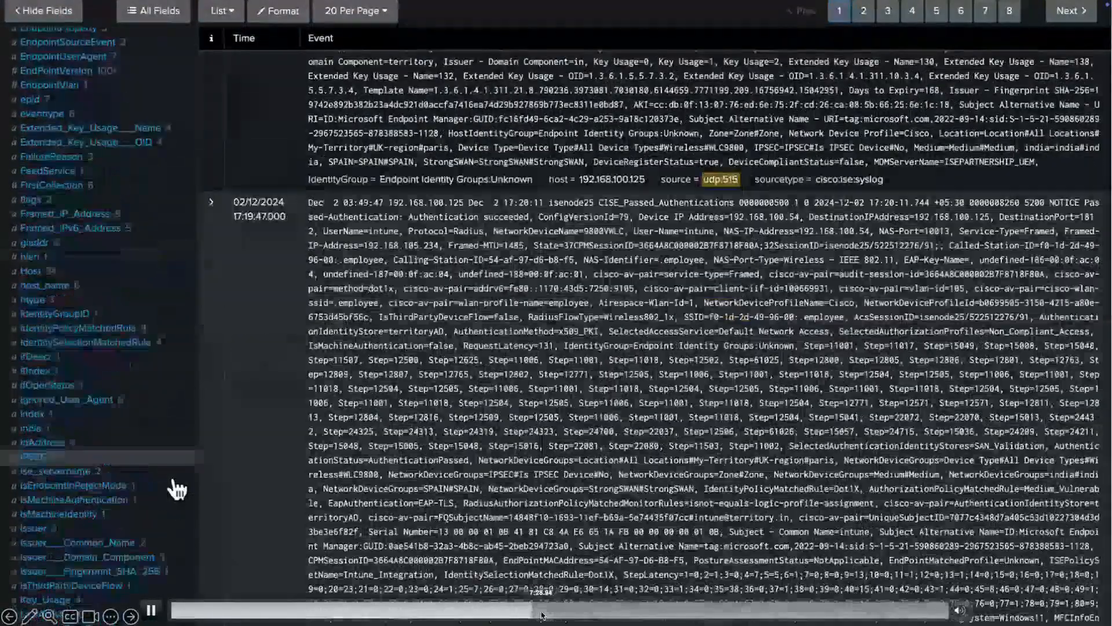
scroll(177, 490, "down", 3)
scroll(177, 490, "down", 5)
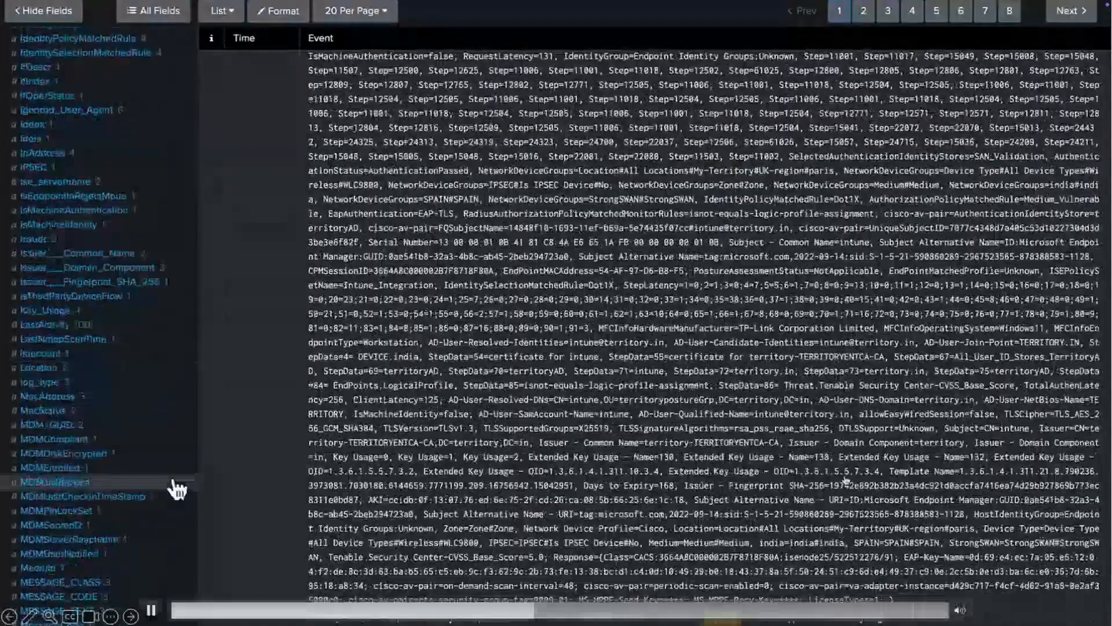
left_click(542, 605)
left_click(546, 610)
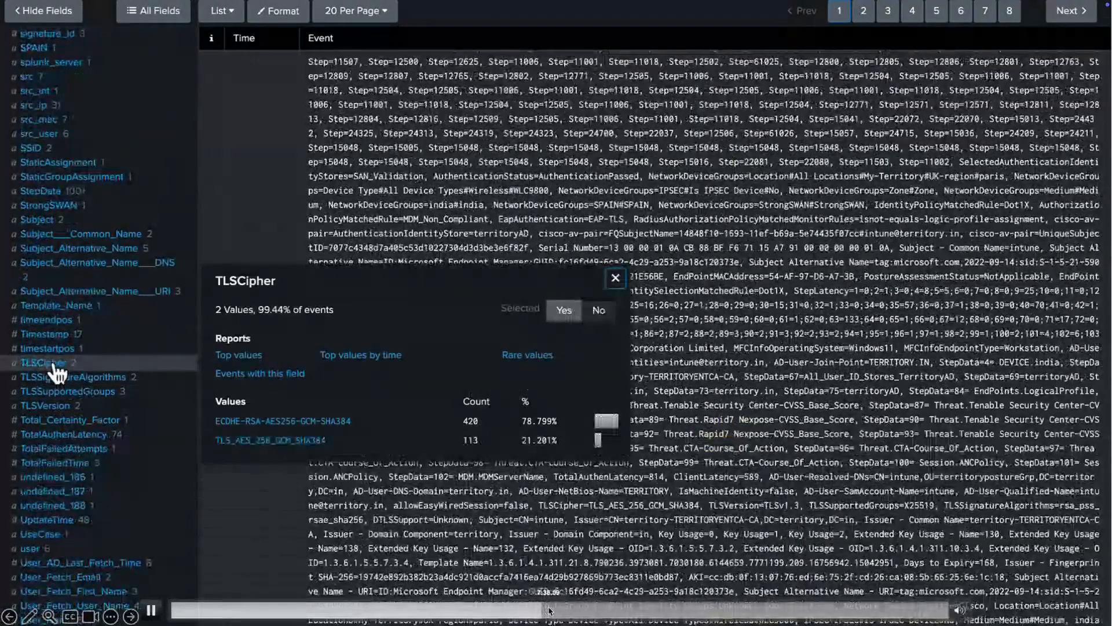
left_click(549, 611)
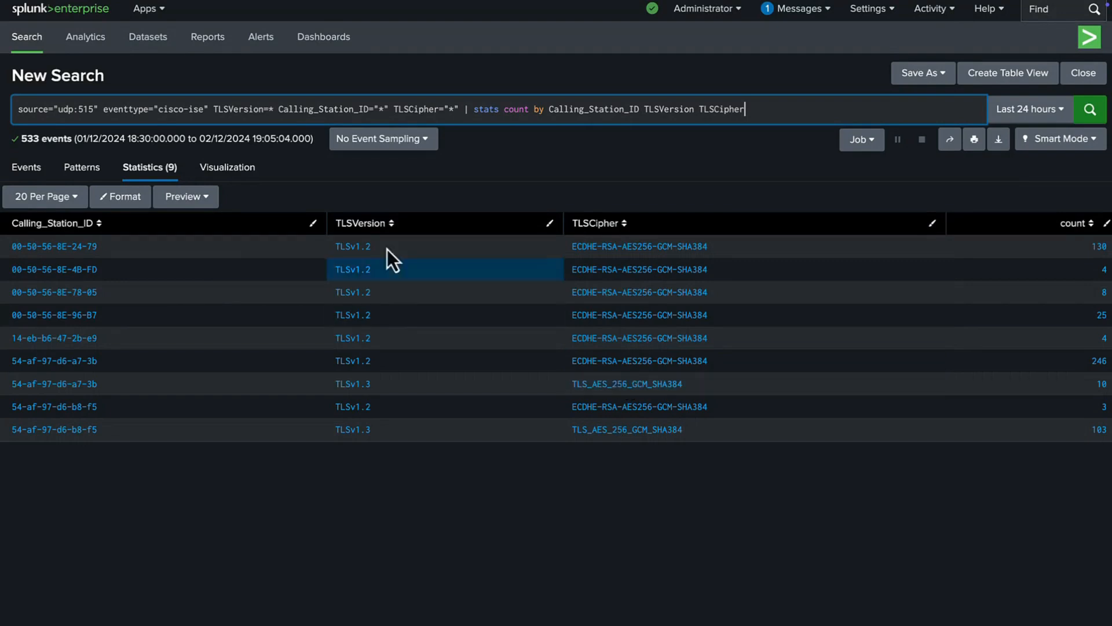
Step: Save the table as panel 'Endpoint vs TLSVersion vs TLSCipher' on ISE Passed Authentication Summary and view it
left_click(914, 77)
left_click(901, 146)
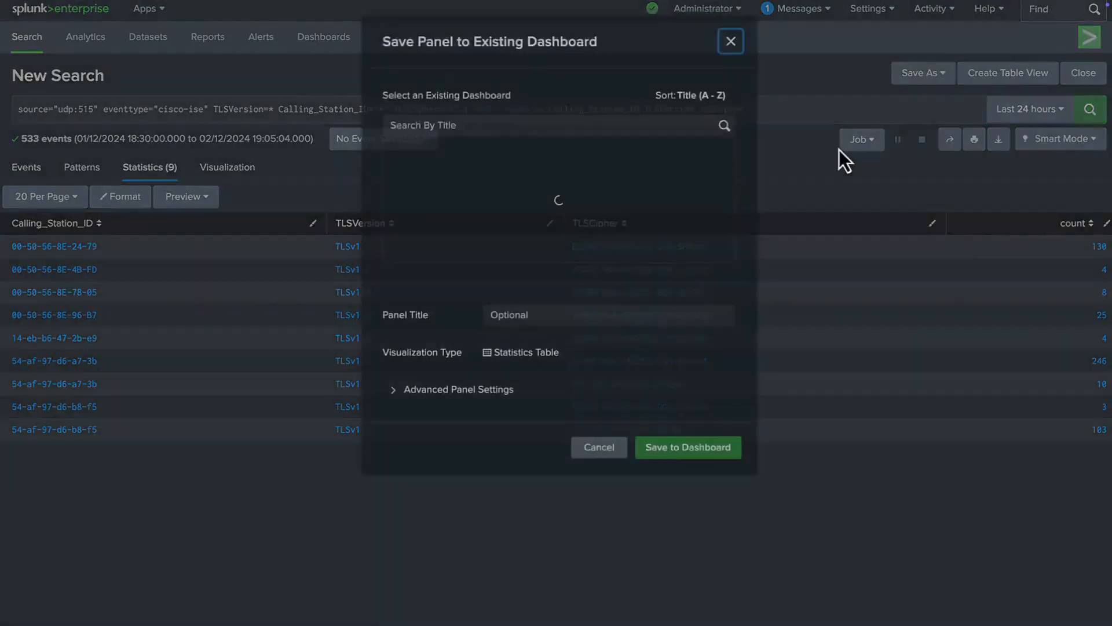
scroll(576, 266, "down", 3)
scroll(578, 270, "down", 10)
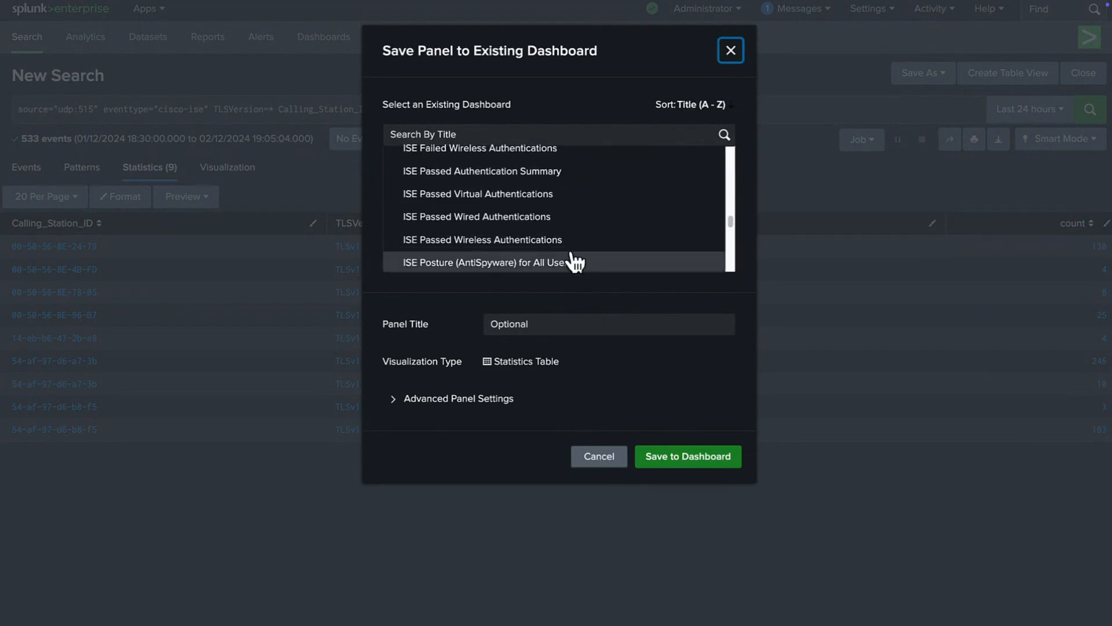
left_click(550, 172)
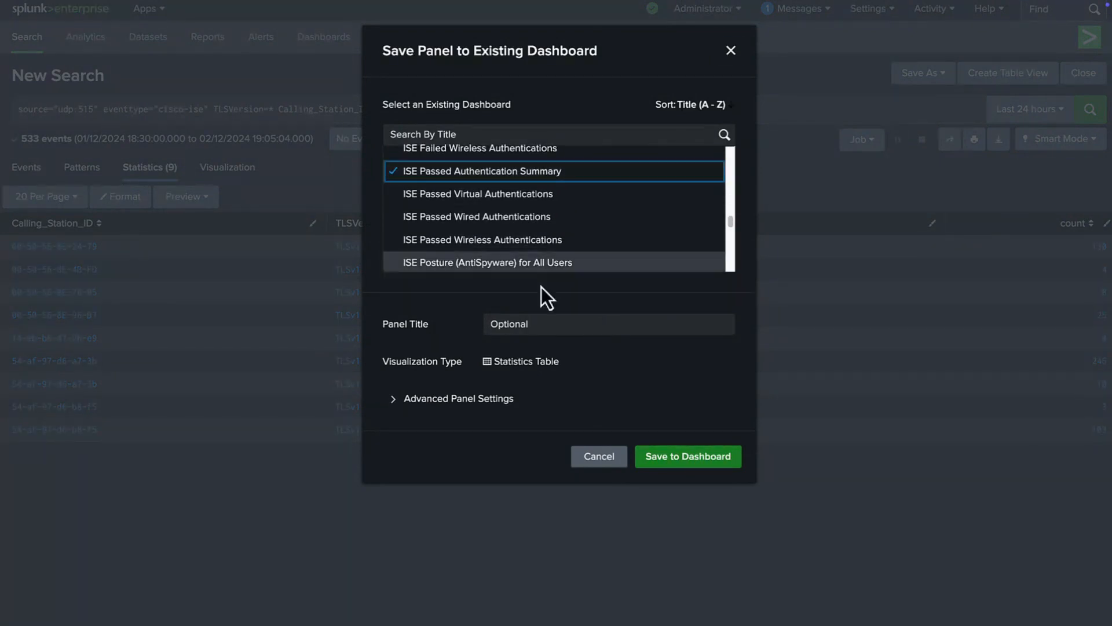
left_click(536, 325)
type("Endpoint vs TLSVersion vs TLSCipher")
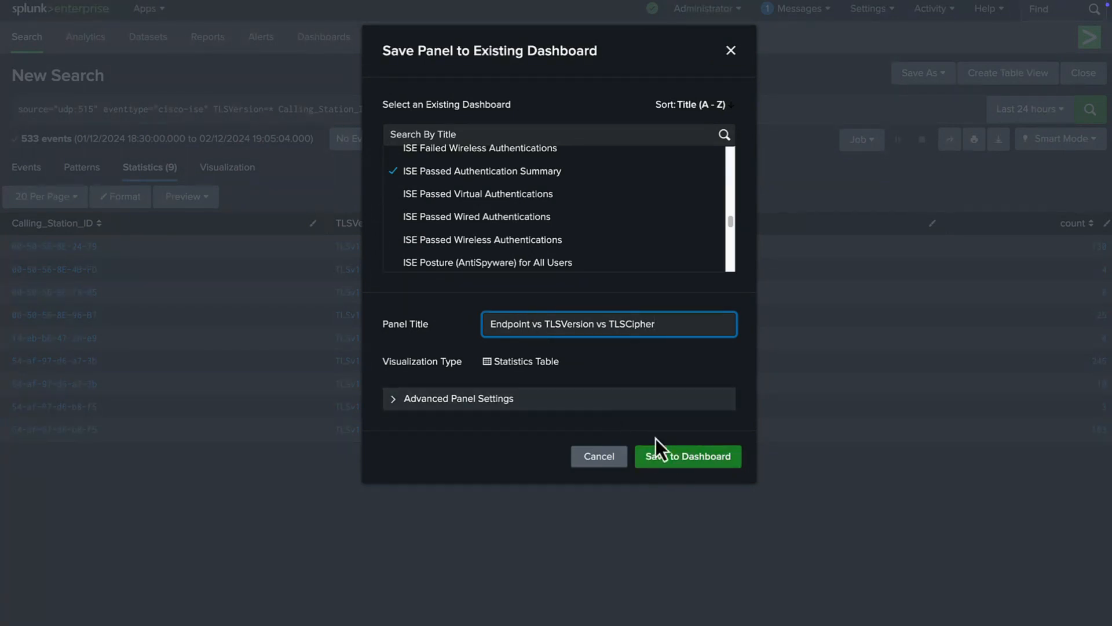
left_click(661, 458)
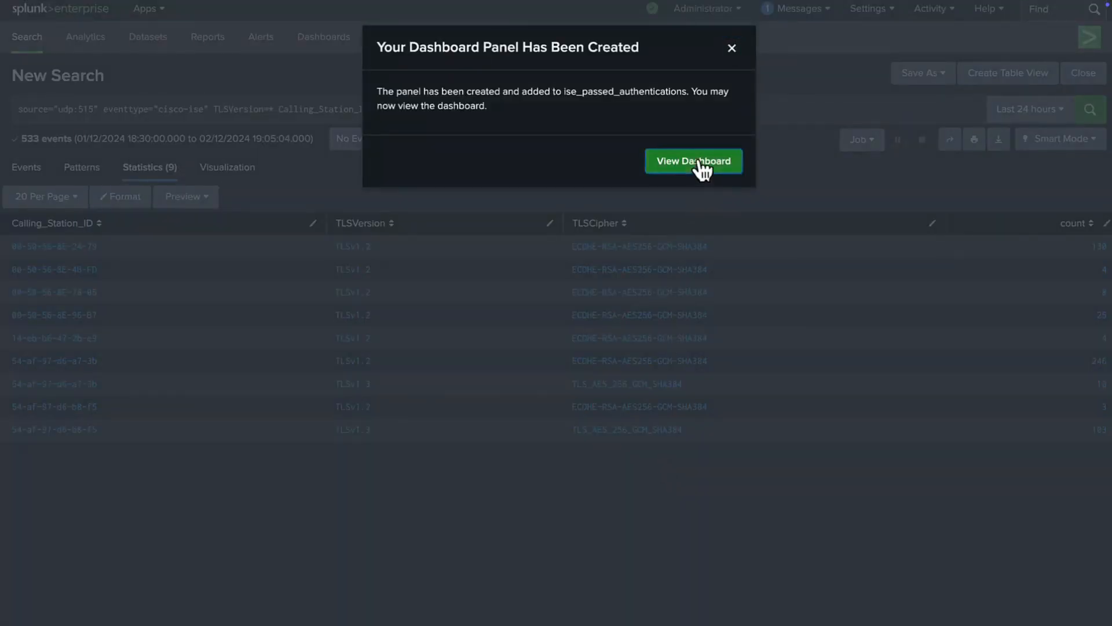
left_click(700, 167)
scroll(566, 360, "down", 8)
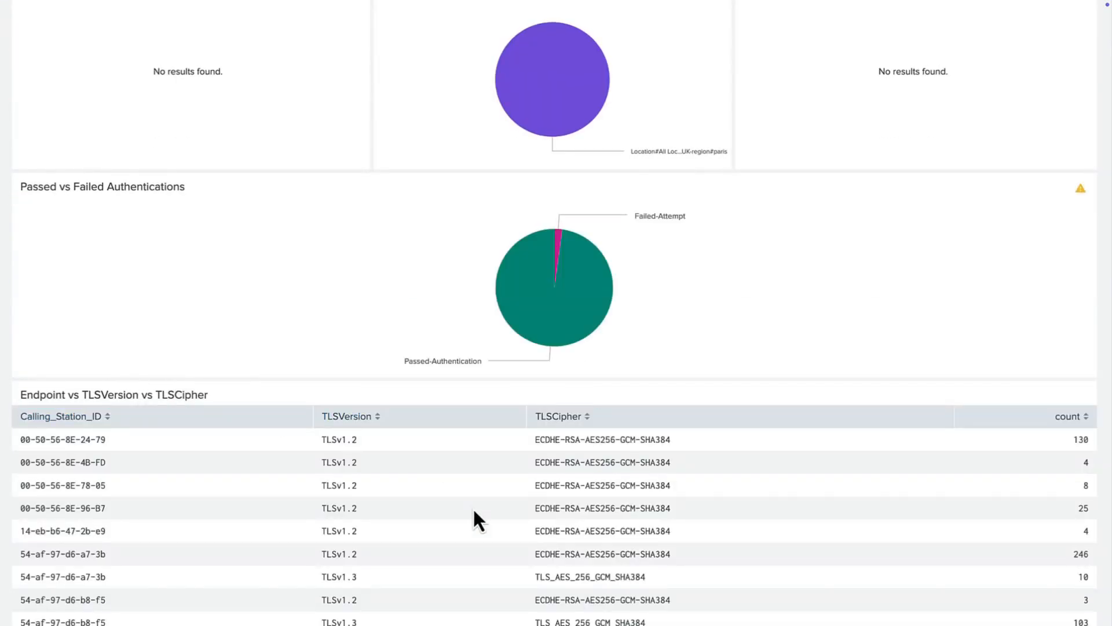
Step: Switch apps from the Apps menu: Search & Reporting, then Cisco Enterprise Networking, then back to Search & Reporting
scroll(478, 519, "up", 8)
scroll(473, 506, "down", 1)
left_click(148, 24)
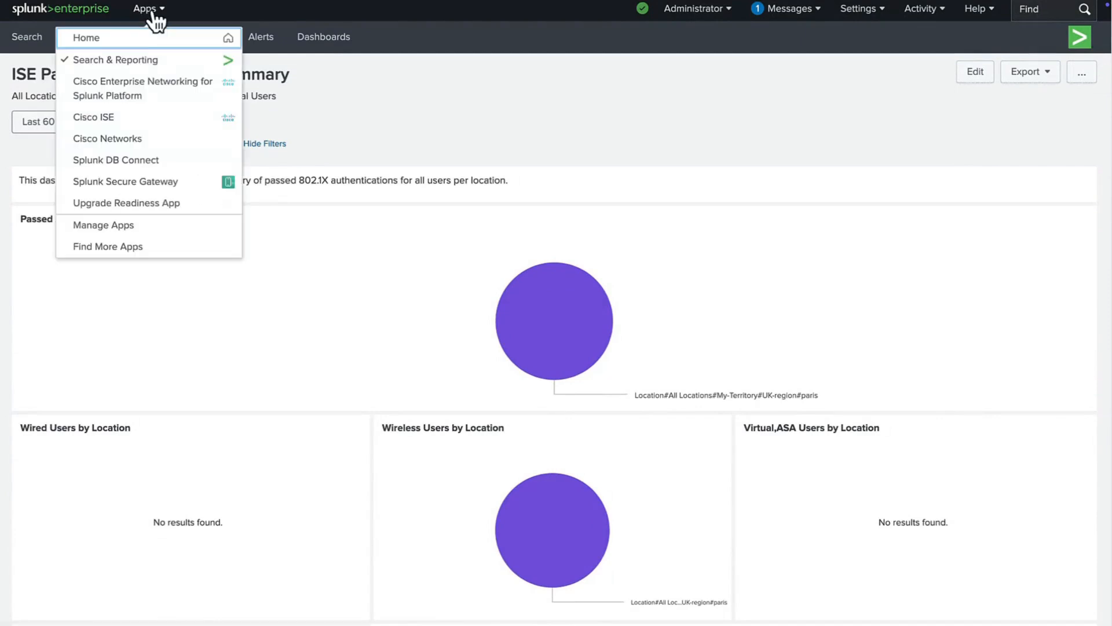
left_click(149, 60)
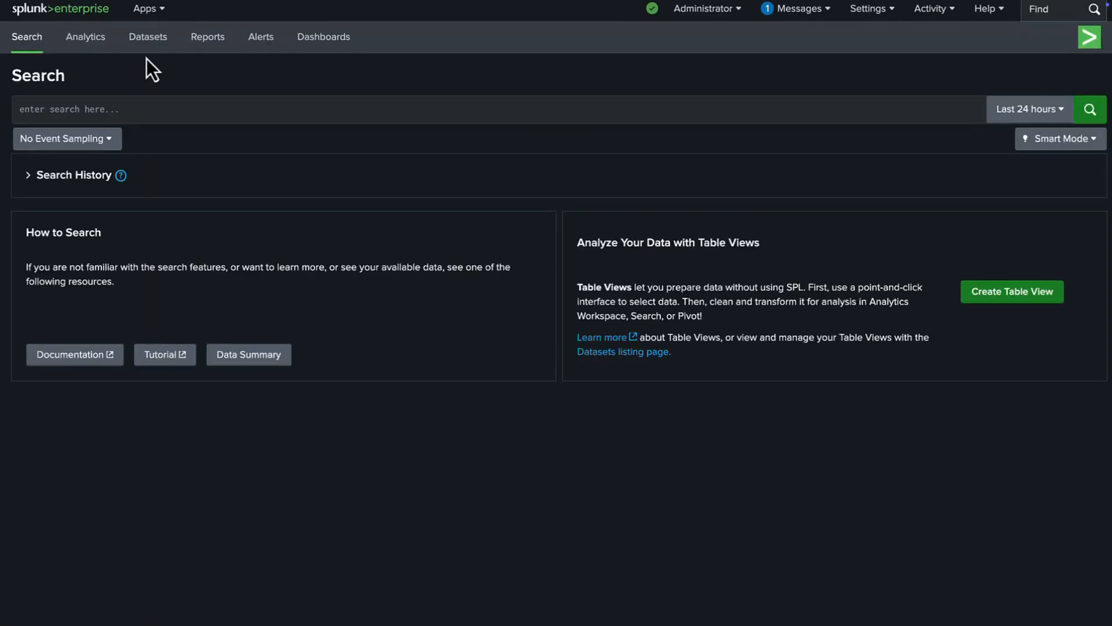
left_click(152, 13)
left_click(148, 98)
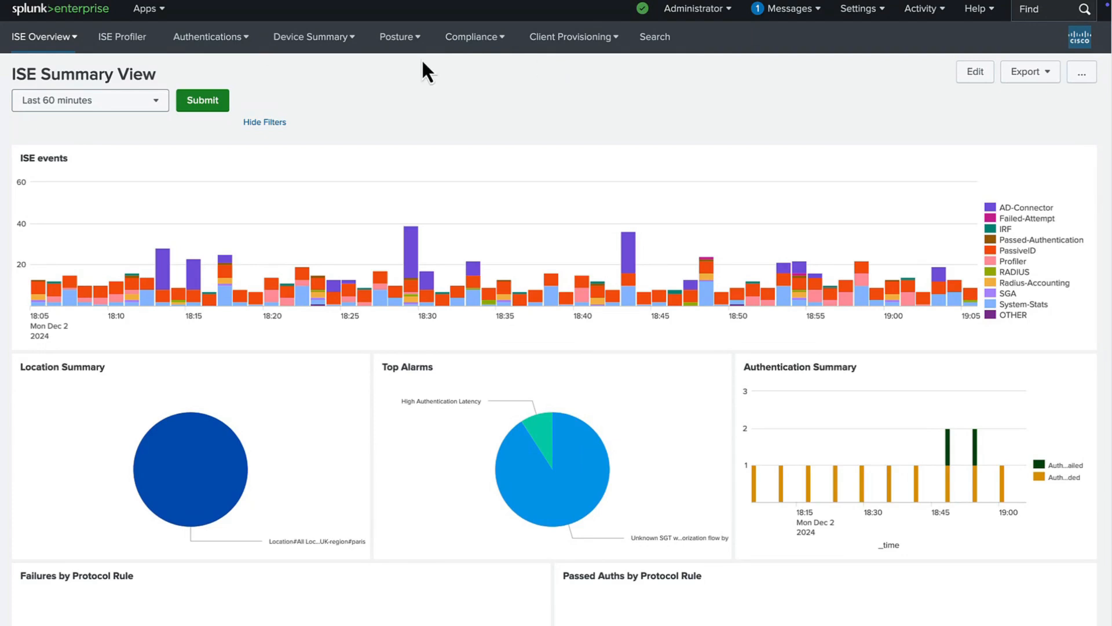
left_click(154, 11)
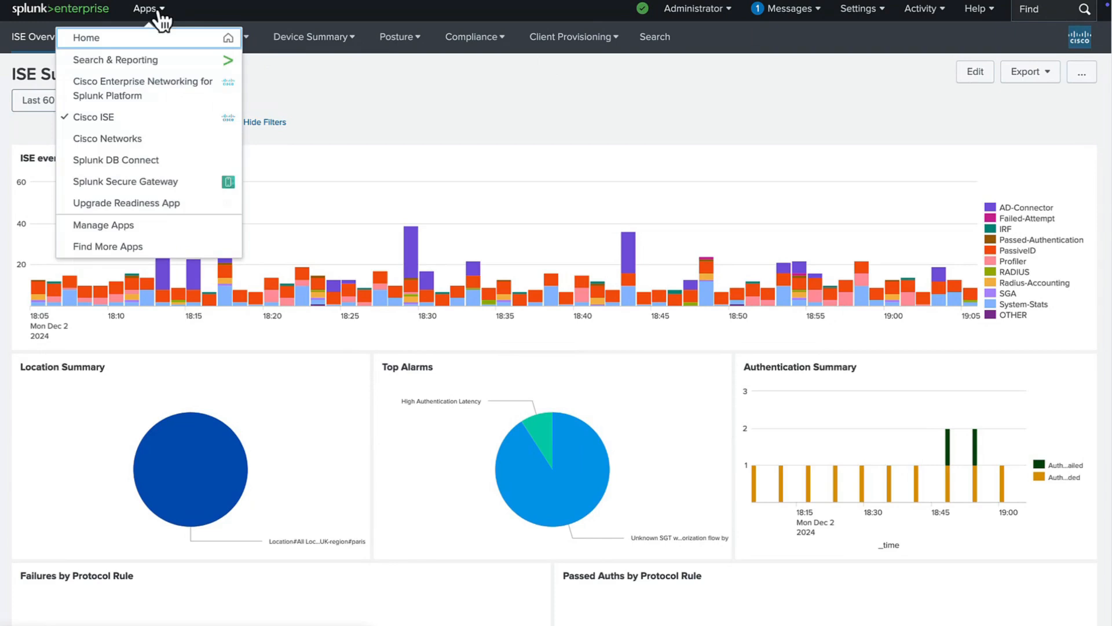
left_click(151, 58)
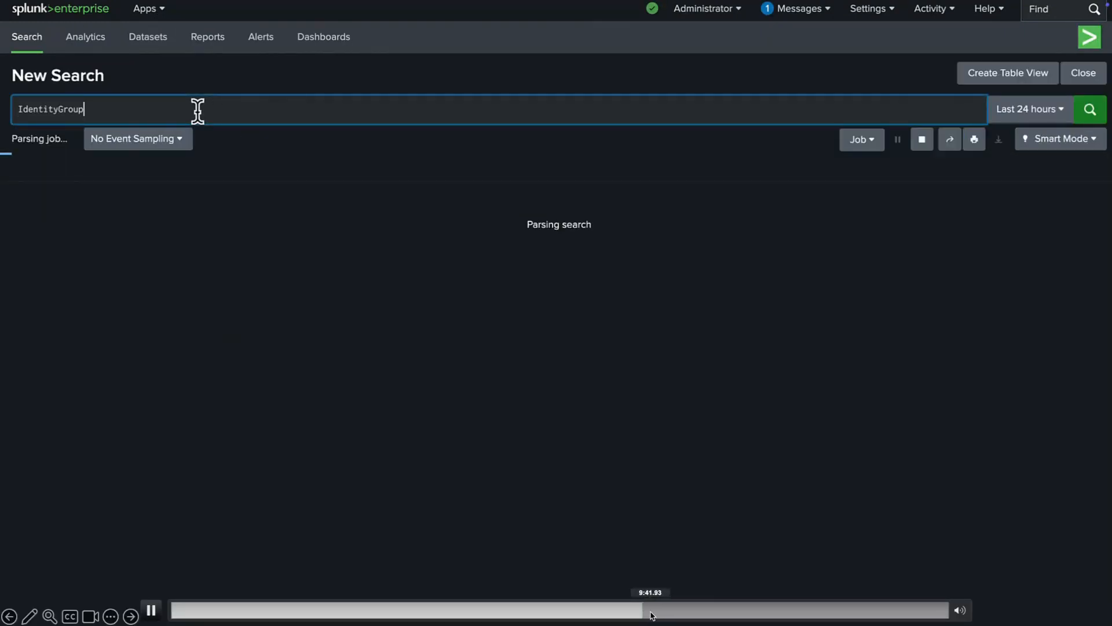
Step: Pie-chart RegisteredDevices events by stats count by EndPointMACAddress, then start a source="udp:515" search
left_click(658, 615)
left_click(672, 615)
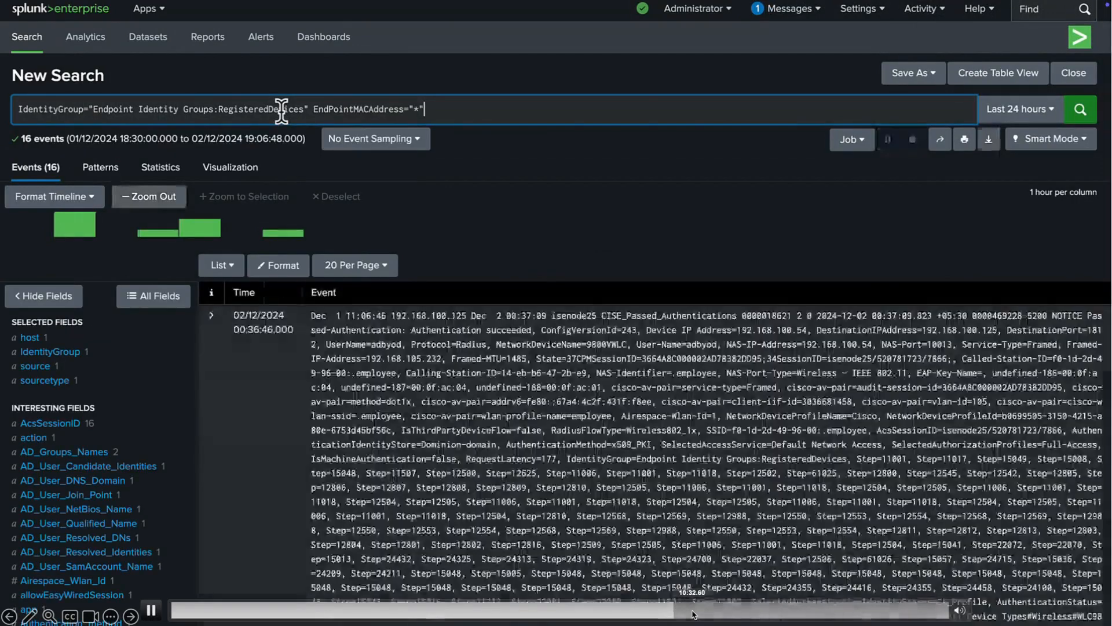
left_click(693, 615)
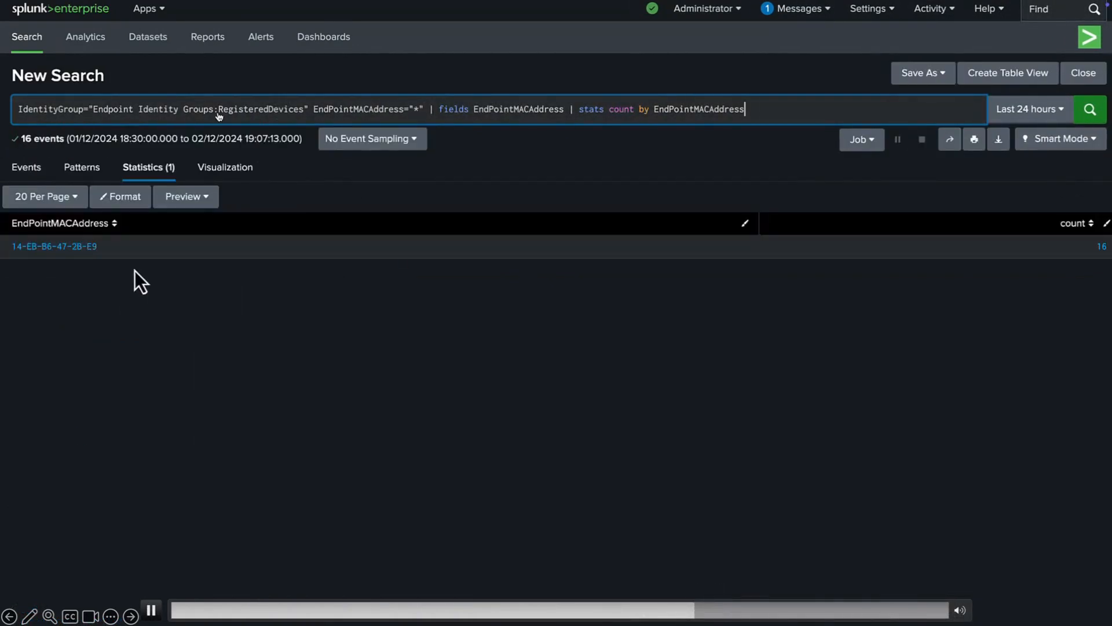
left_click(274, 360)
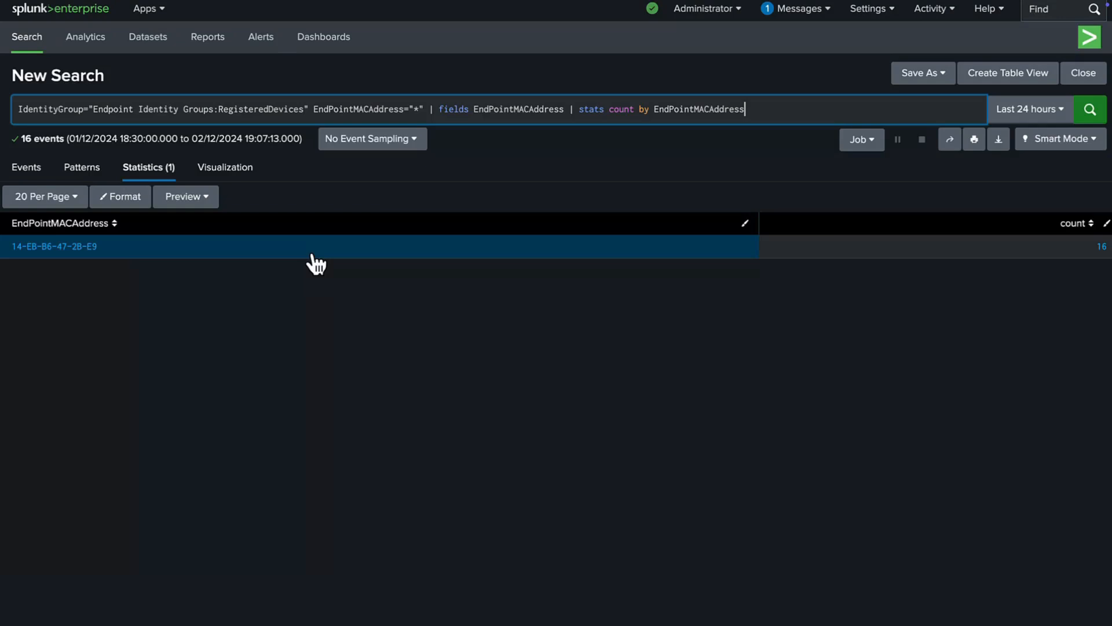
mouse_move(475, 415)
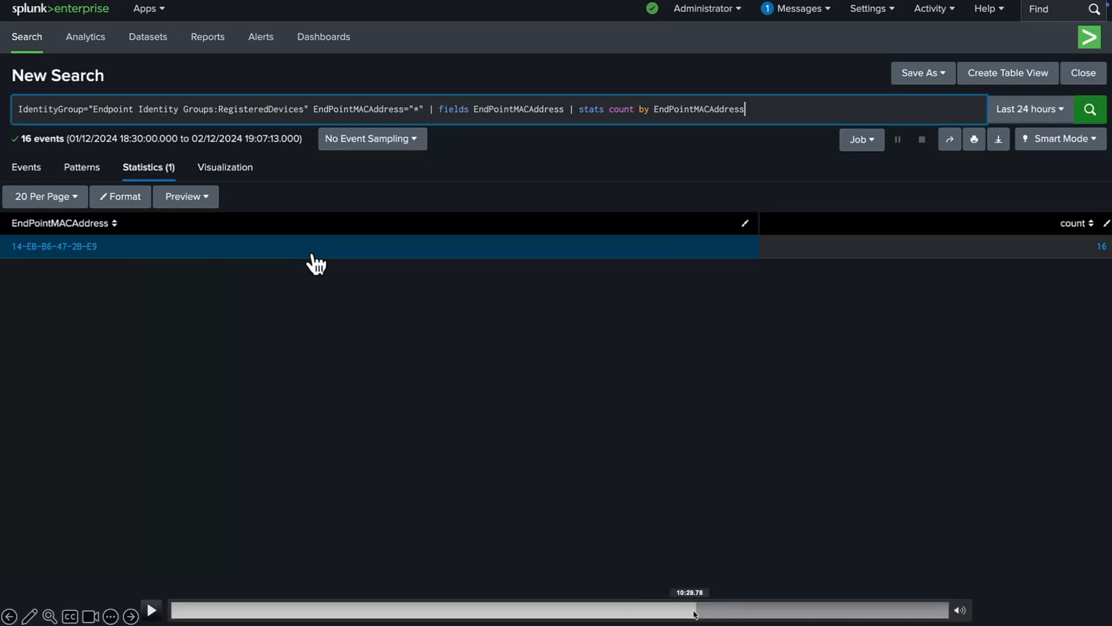
left_click(710, 615)
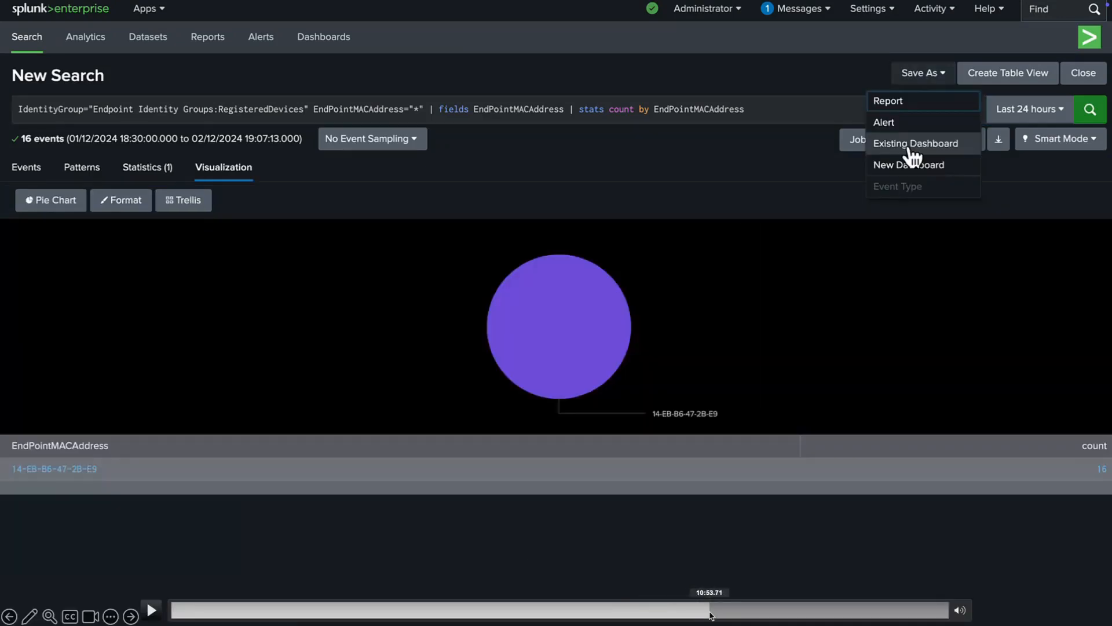
left_click(739, 612)
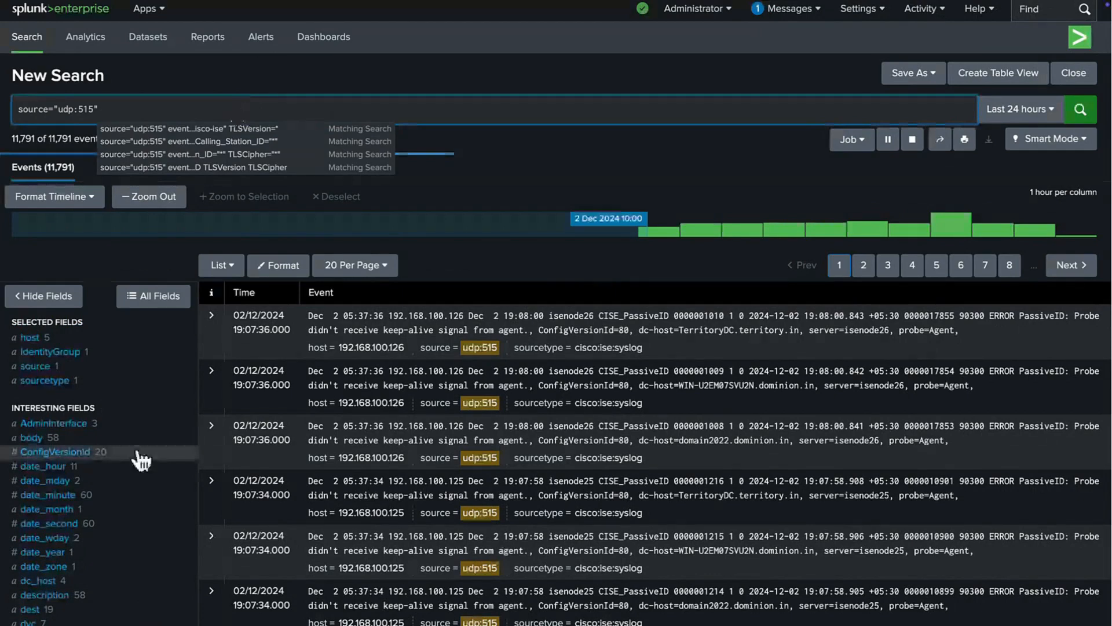
Step: Filter MESSAGE_CLASS="MDM", add MDMCompliantStatus and EndPointMACAddress, and pie-chart count by MDMCompliantStatus
scroll(141, 459, "down", 8)
left_click(60, 251)
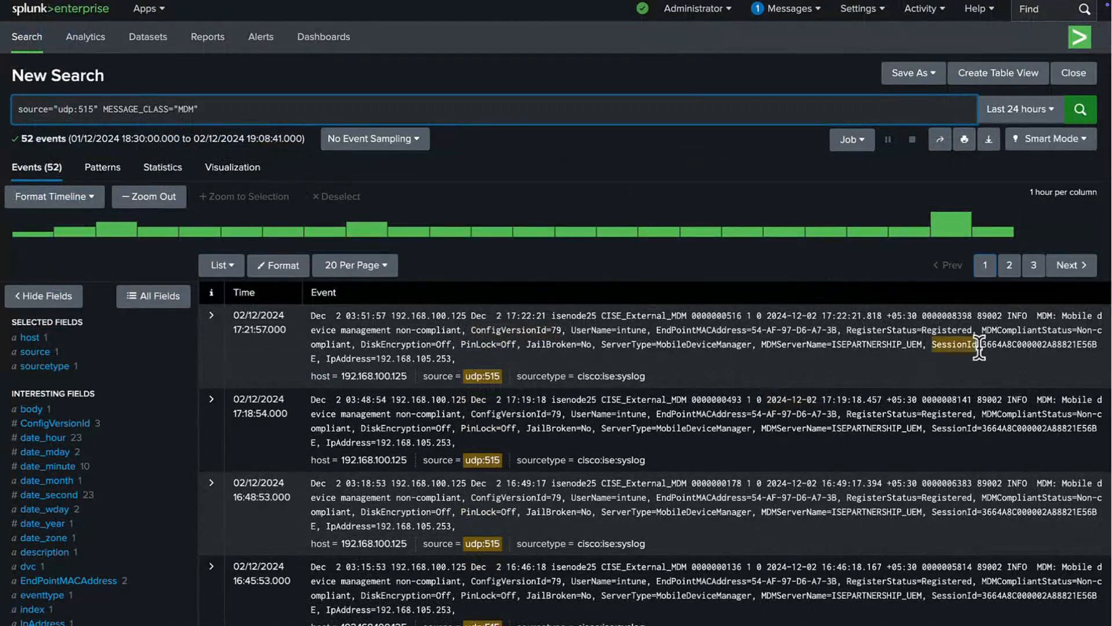
left_click(1021, 333)
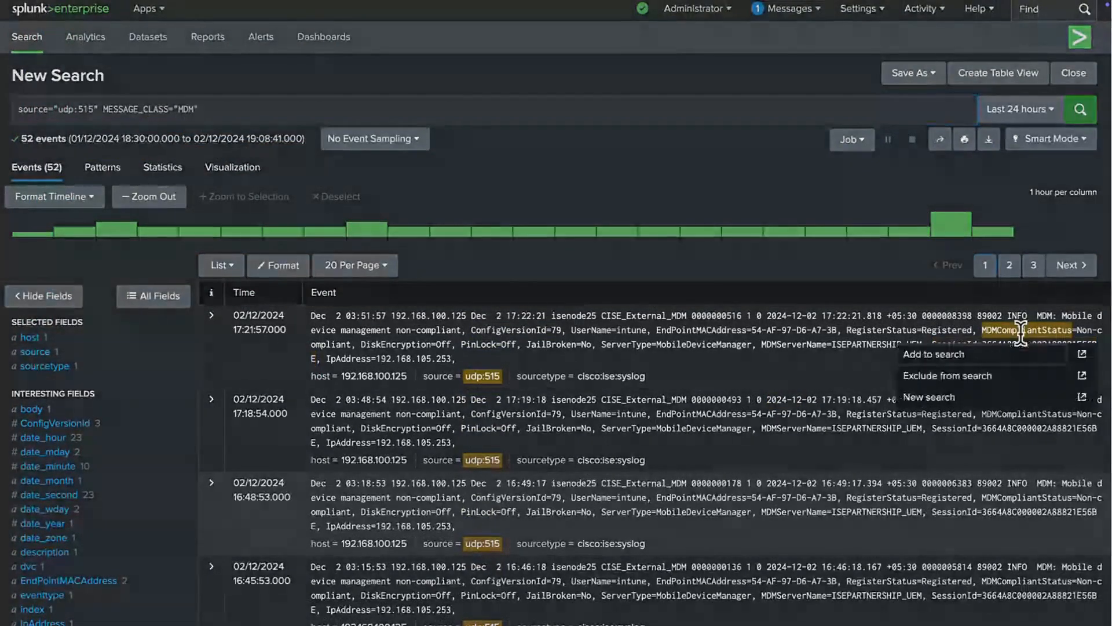
left_click(957, 357)
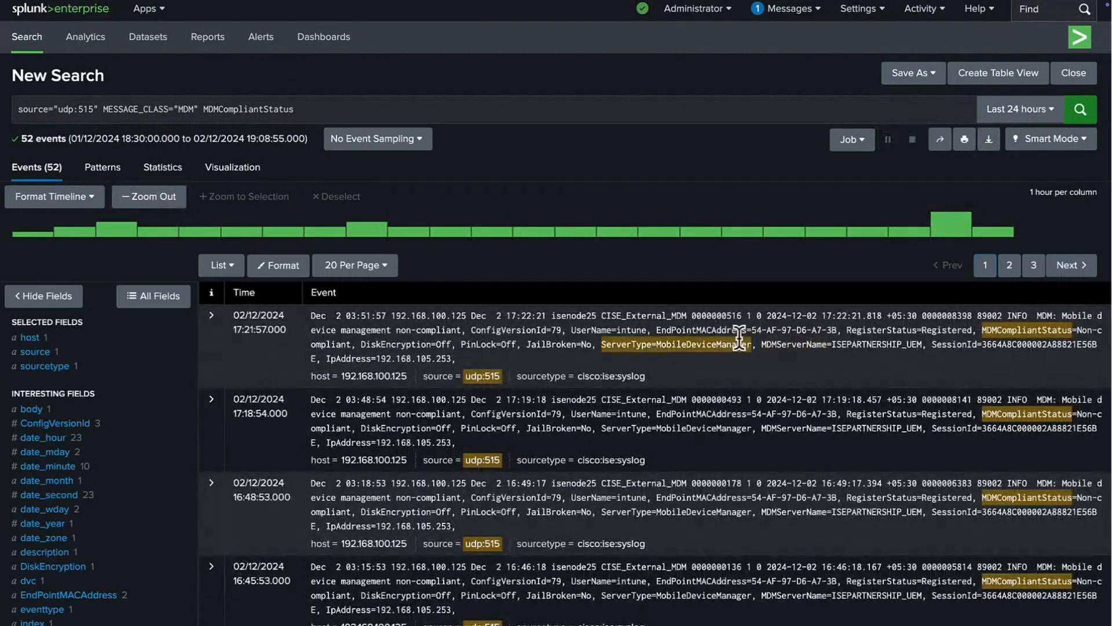
left_click(718, 330)
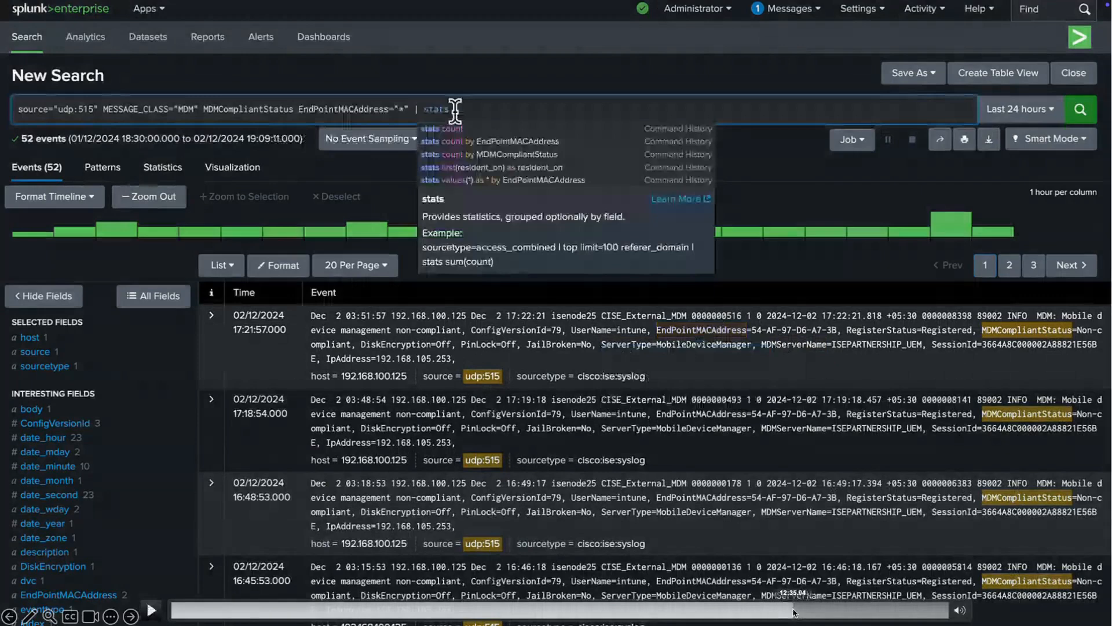
left_click_drag(793, 612, 843, 612)
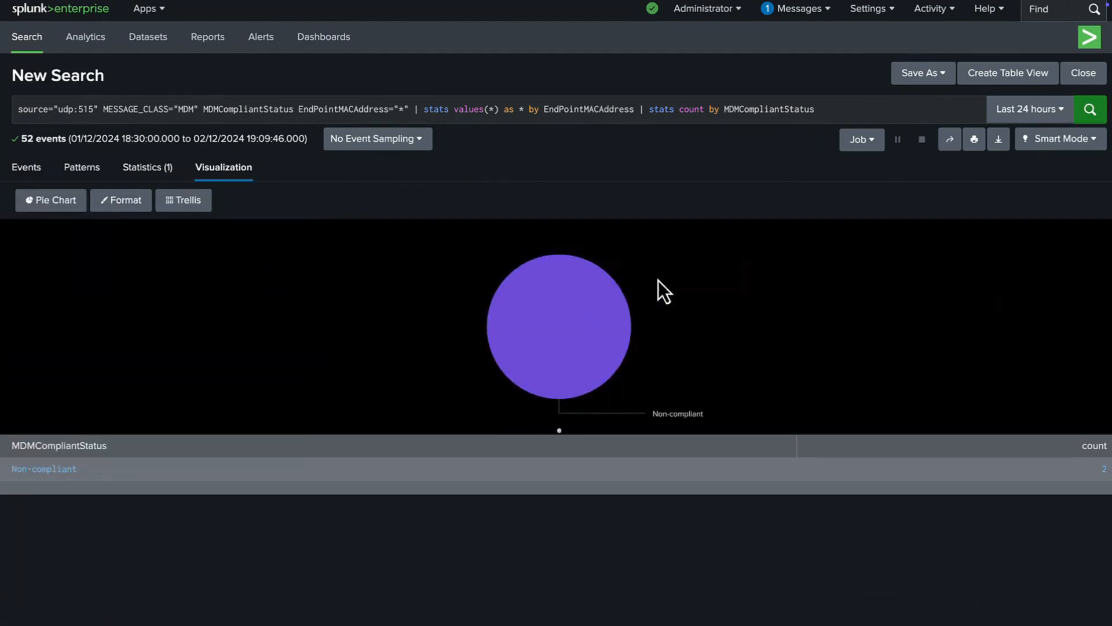
Step: Save the MDM compliance pie to an existing dashboard, then run the wireless stats values(*) by NAS_Identifier search
left_click(925, 86)
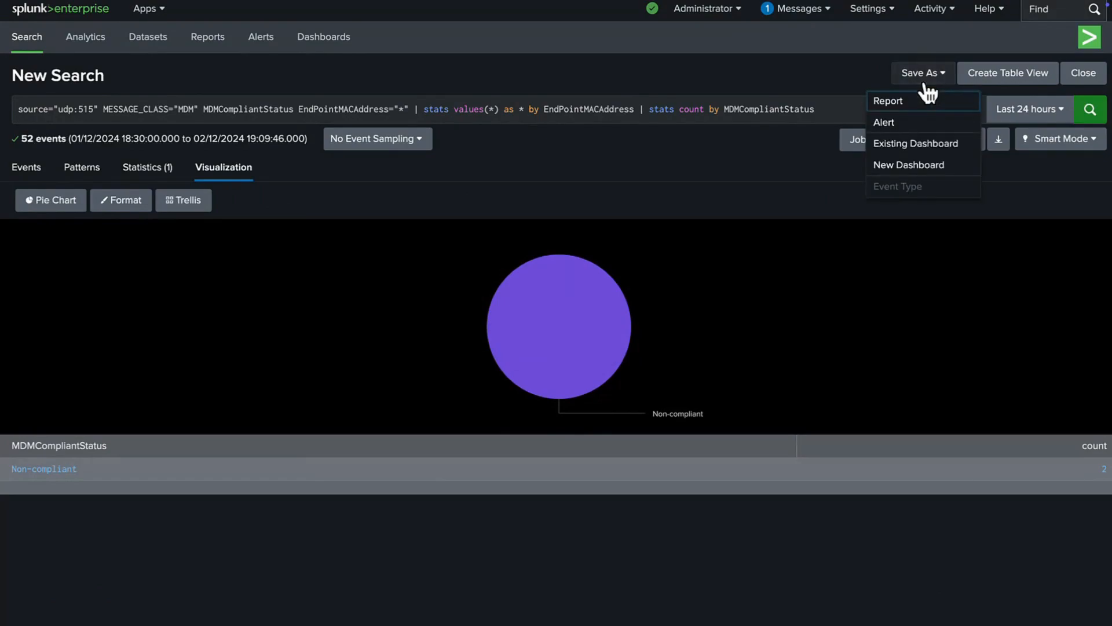
left_click(914, 148)
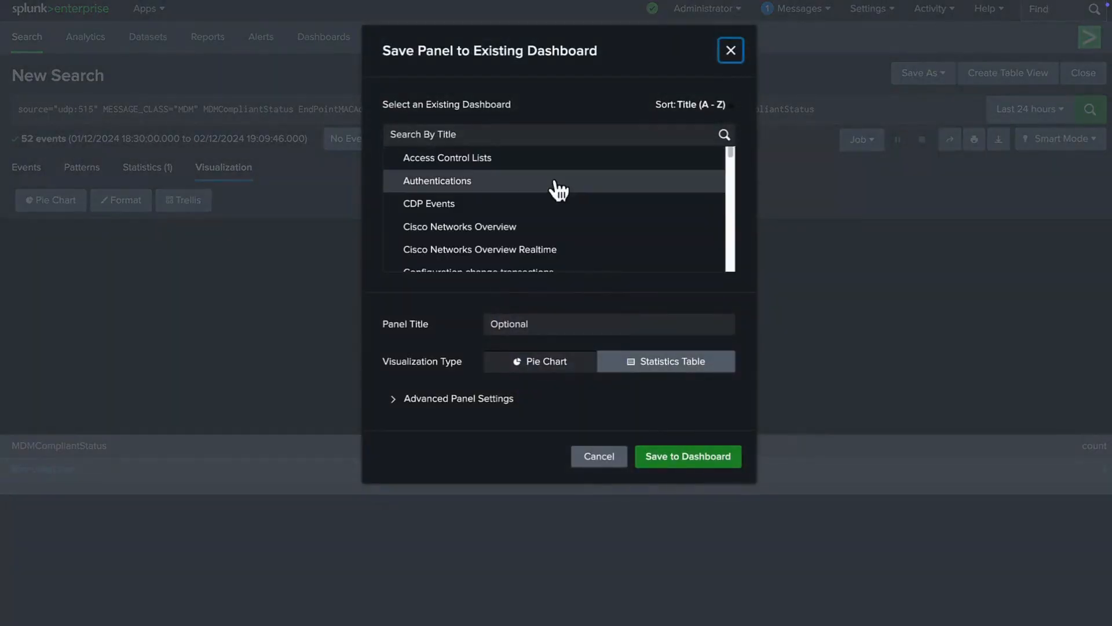
scroll(541, 231, "down", 10)
scroll(543, 233, "down", 10)
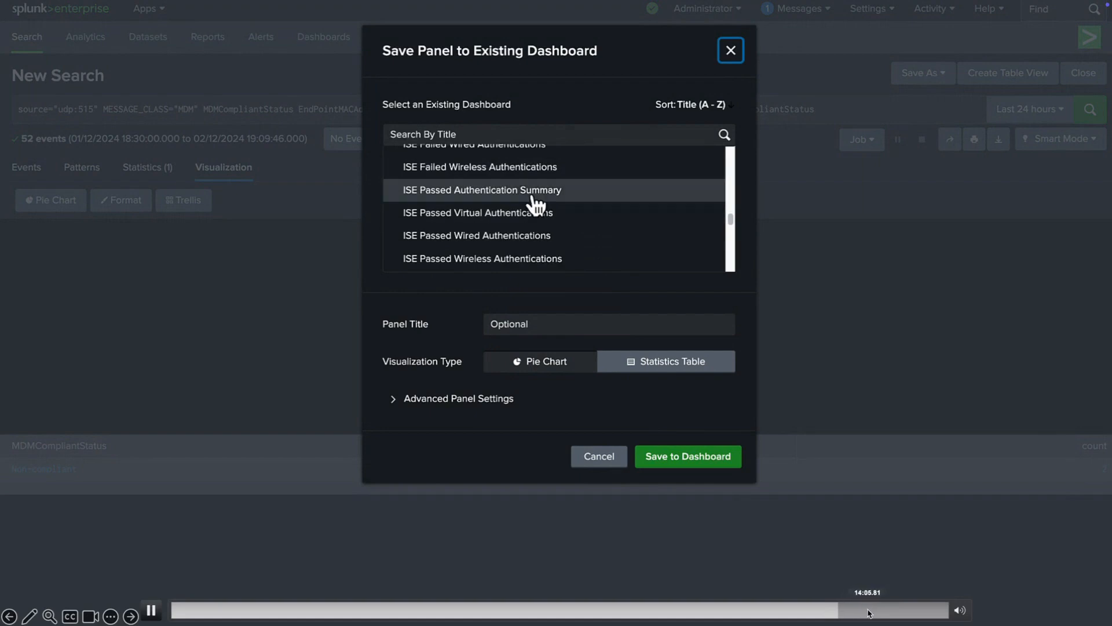
left_click_drag(868, 611, 877, 612)
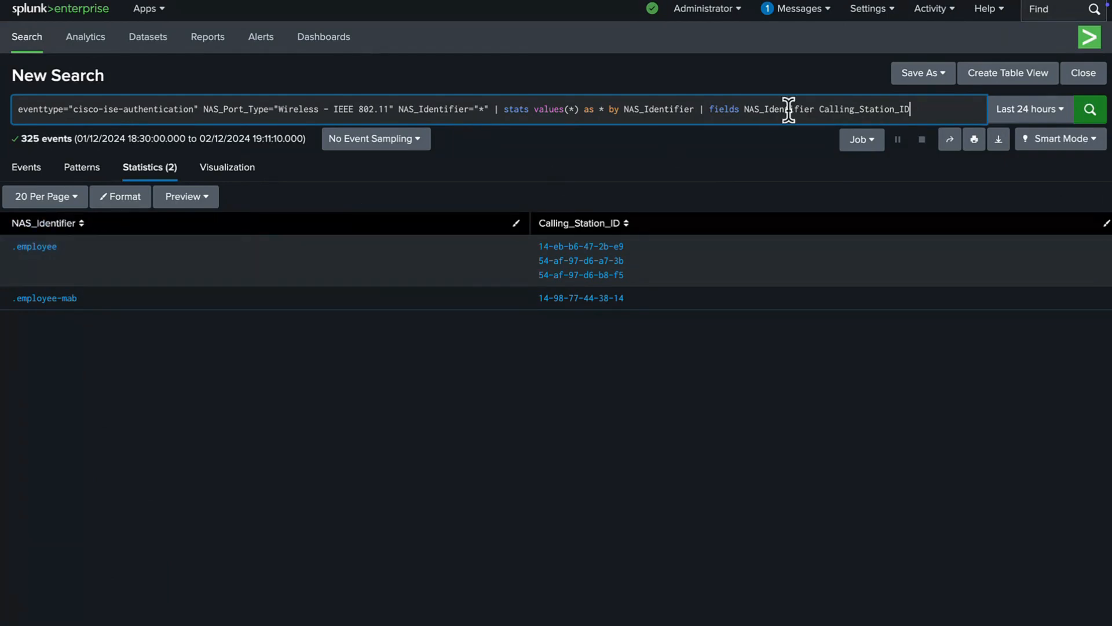
Step: Save the NAS table as panel 'SSID vs Endpoint Distribution' on ISE Passed Authentication Summary and view it
left_click(921, 75)
left_click(921, 148)
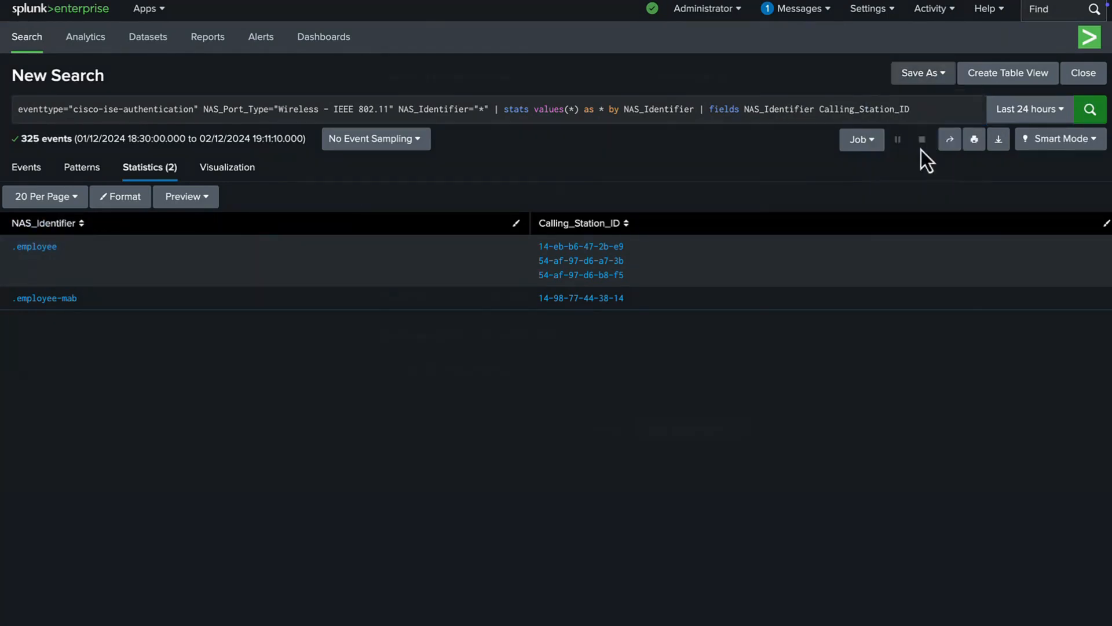
scroll(533, 266, "down", 5)
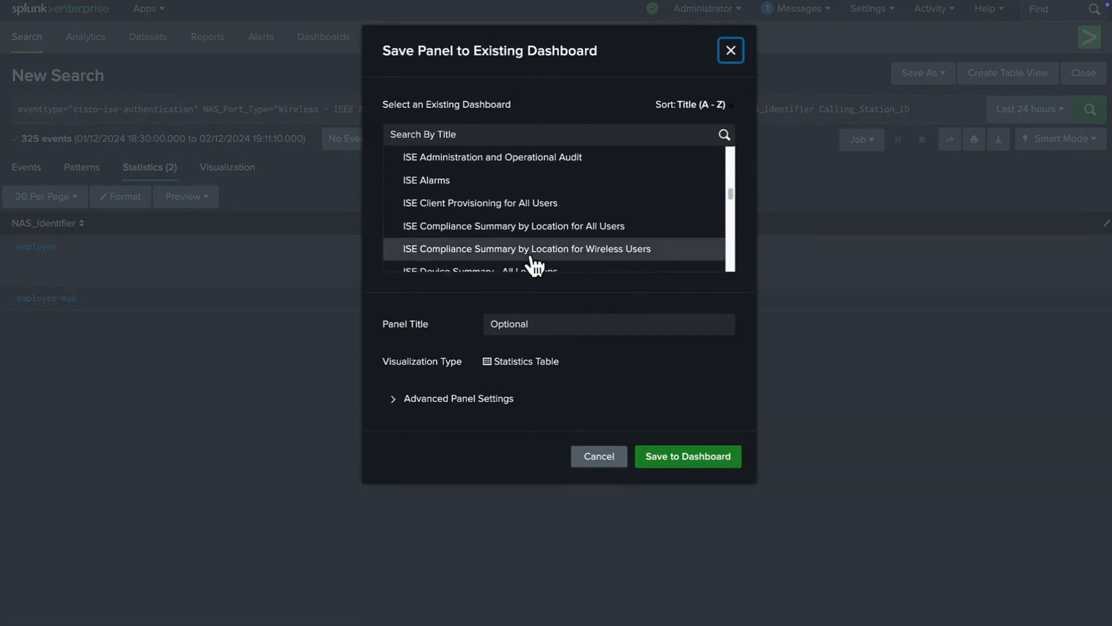
scroll(533, 266, "down", 5)
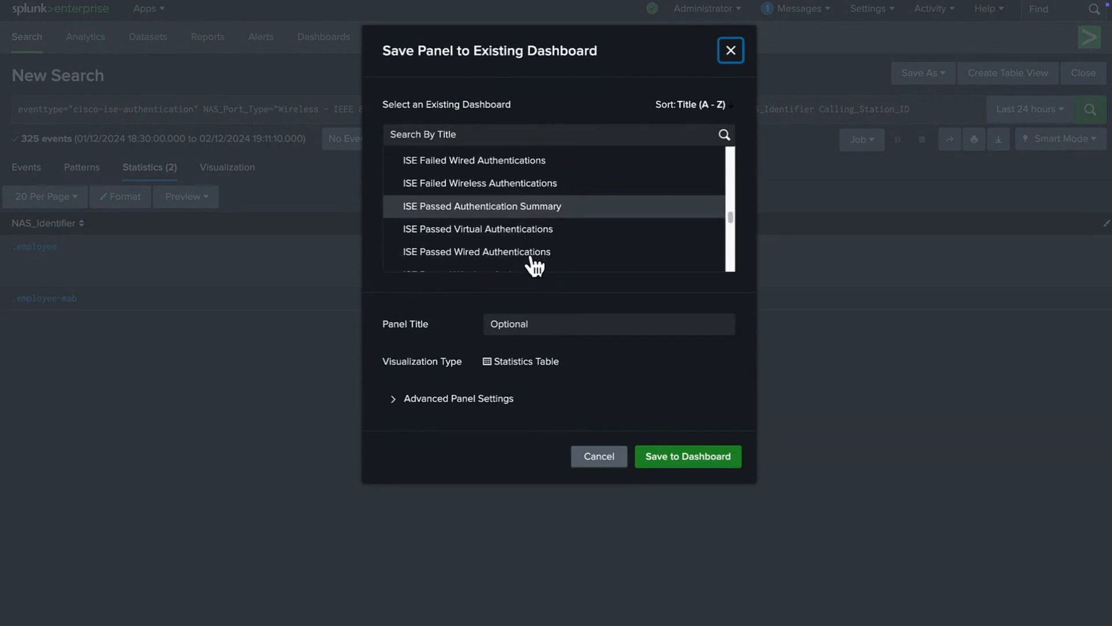
left_click(524, 212)
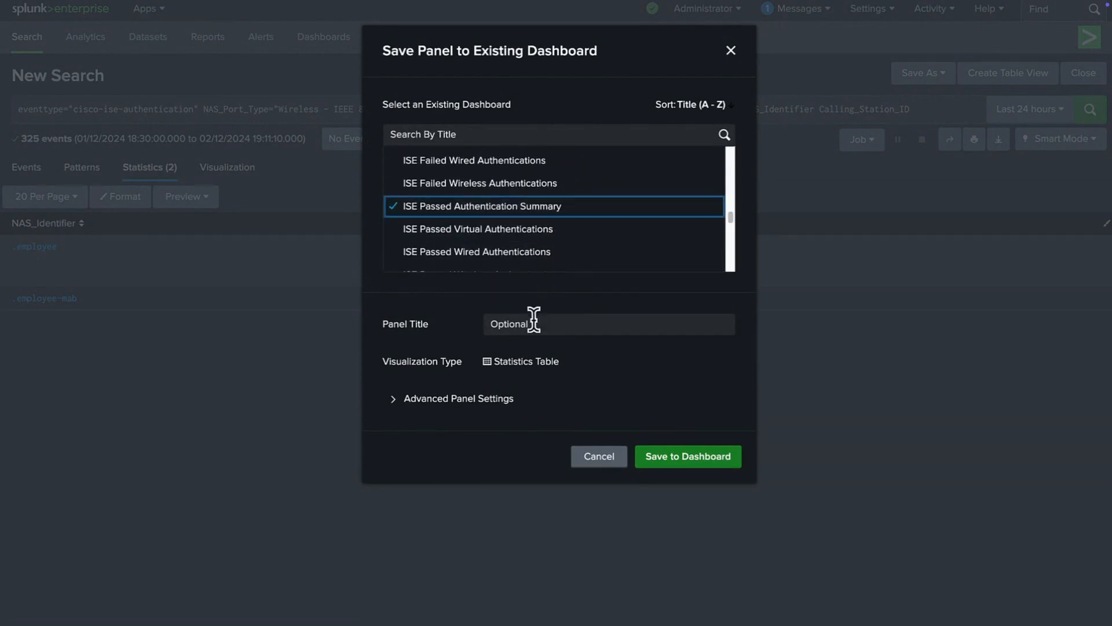
left_click(532, 322)
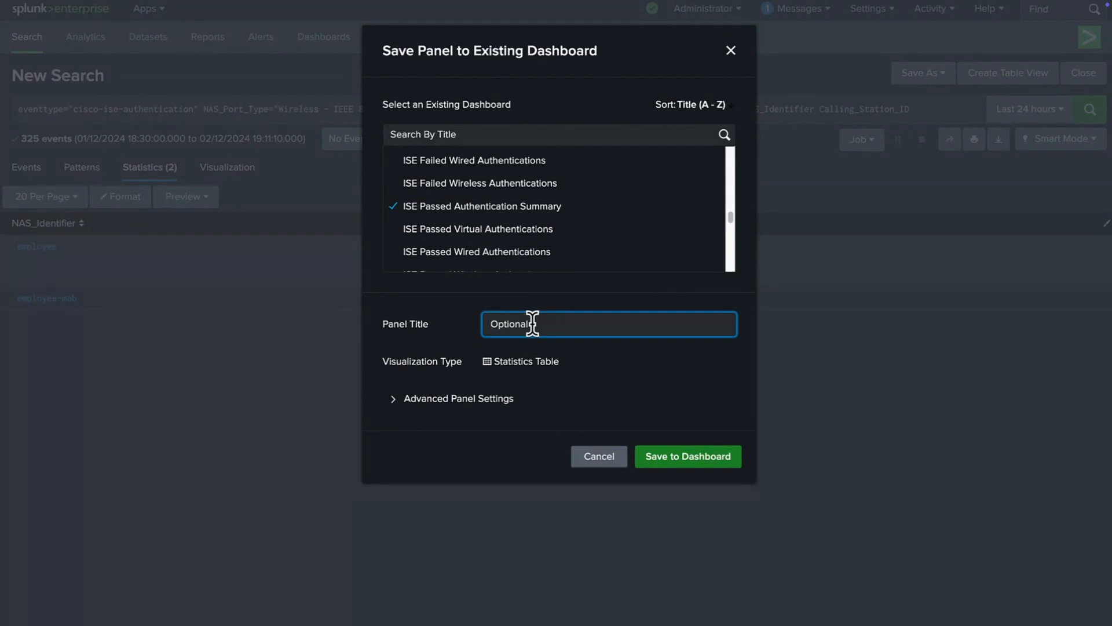
type("SSID vs Endpoint Distribution")
left_click(677, 456)
left_click(681, 166)
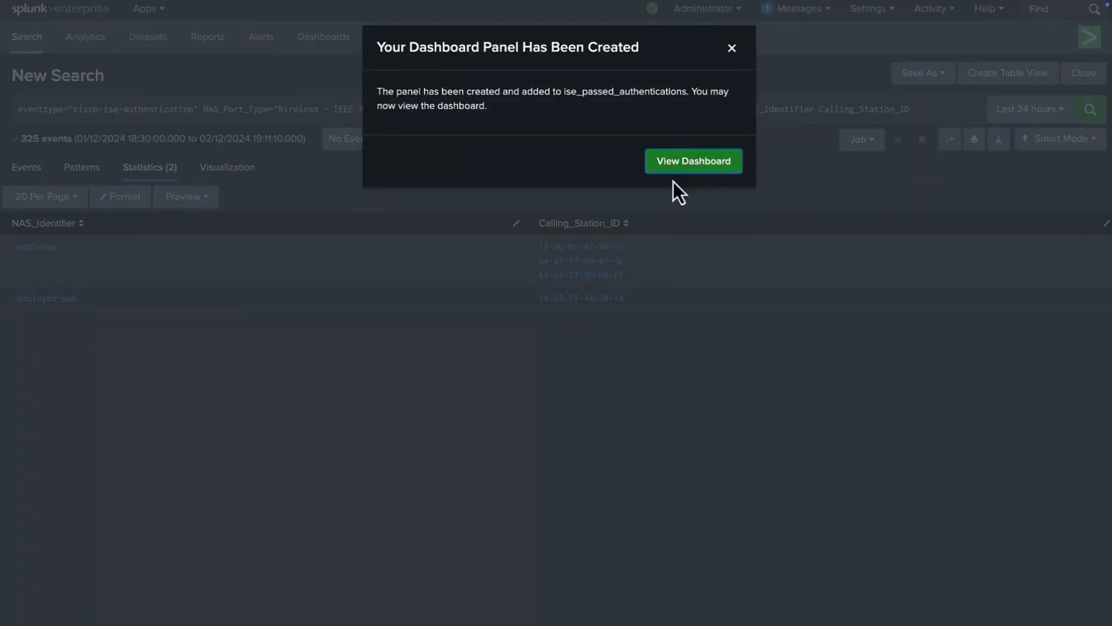
scroll(552, 425, "down", 8)
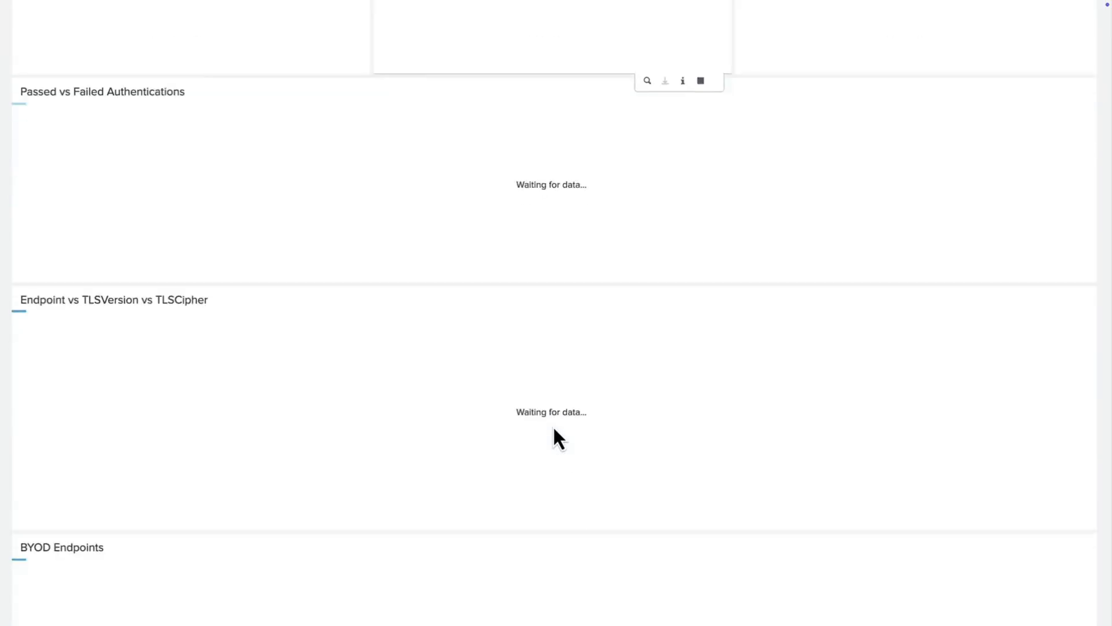
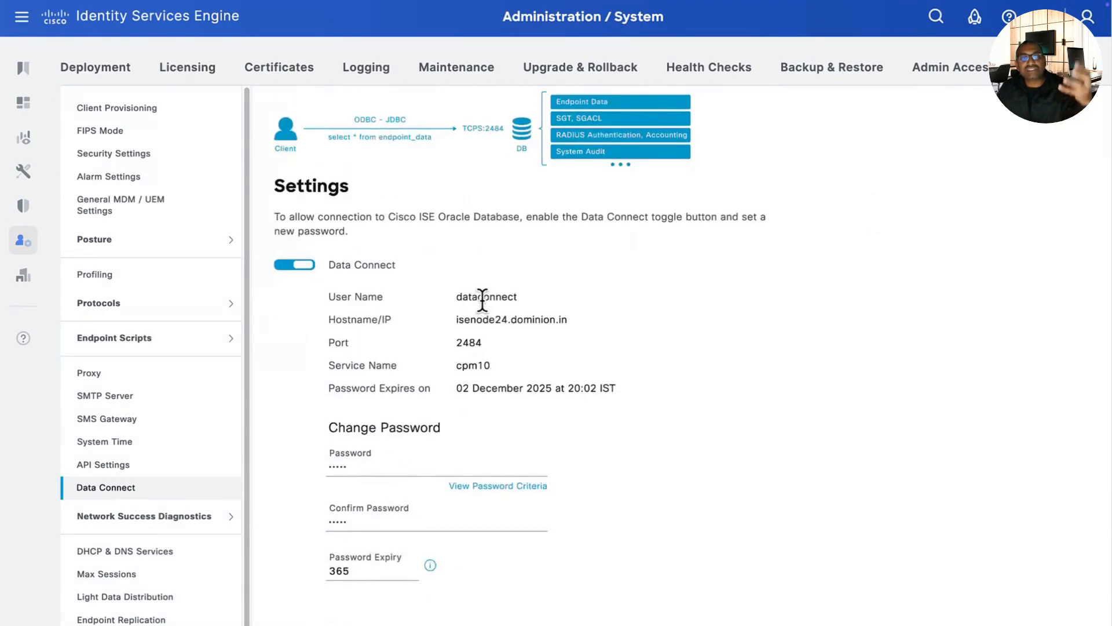
double_click(482, 296)
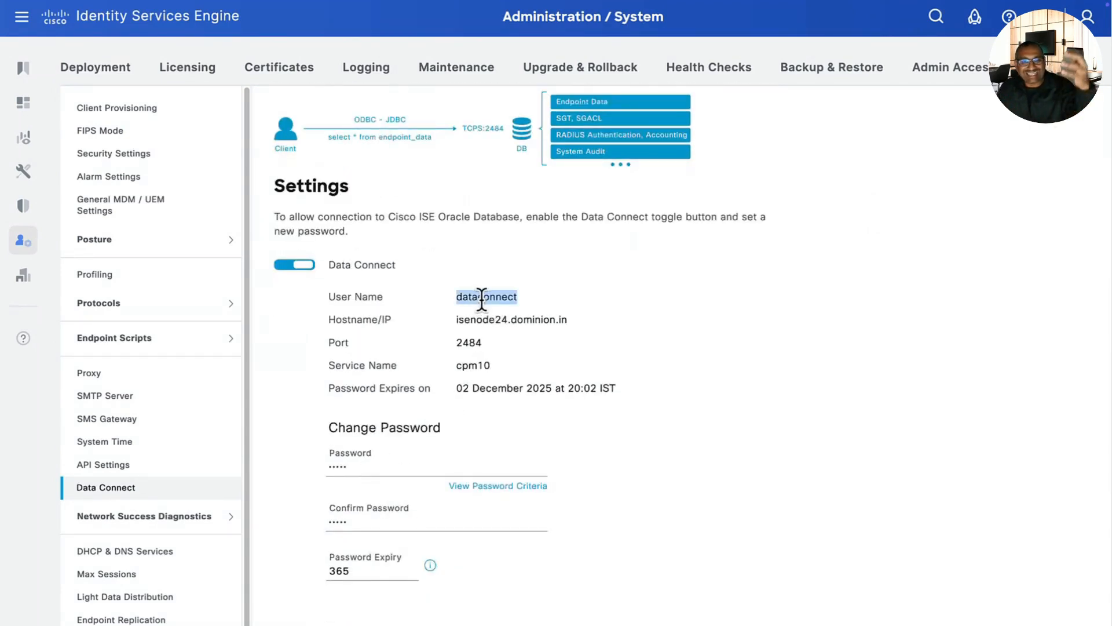
left_click(464, 341)
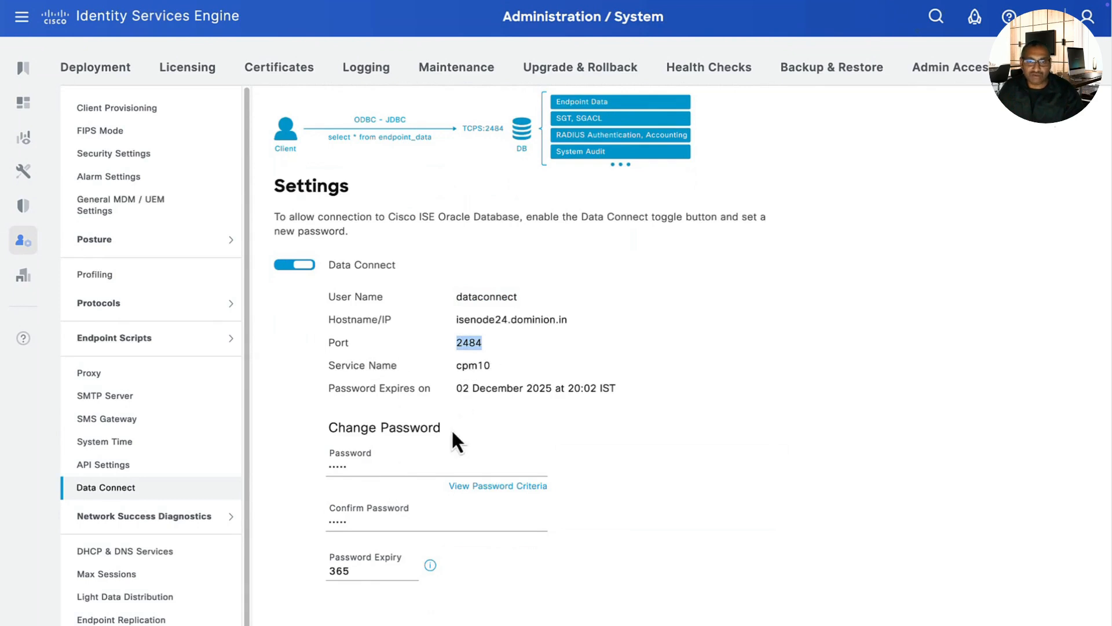
left_click(390, 461)
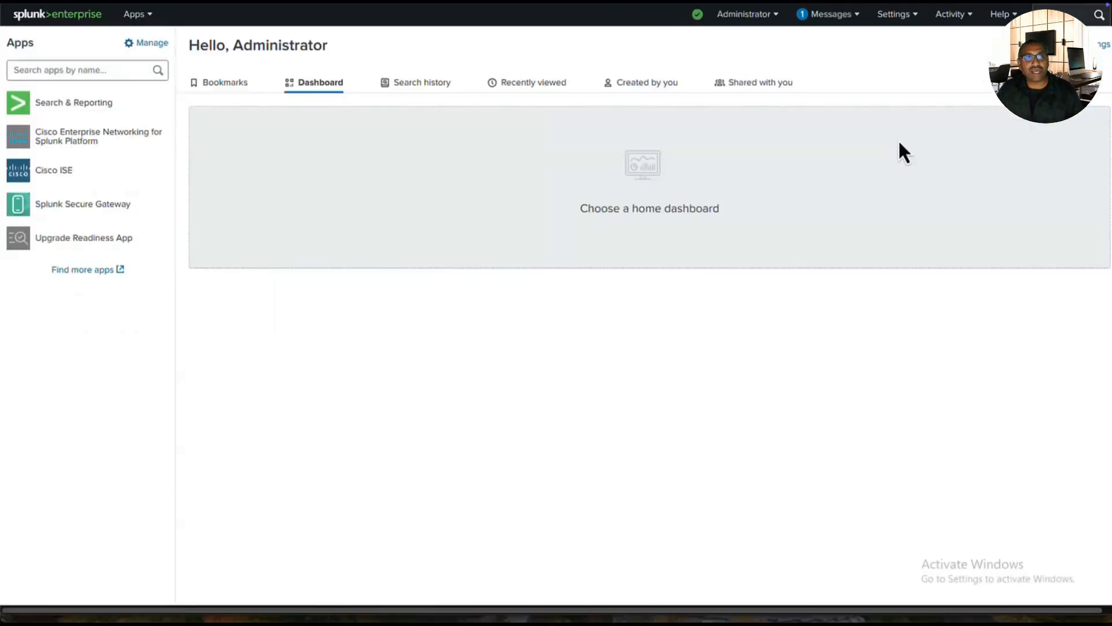
Step: From Manage Apps, install the Splunk DB Connect package from file
left_click(145, 16)
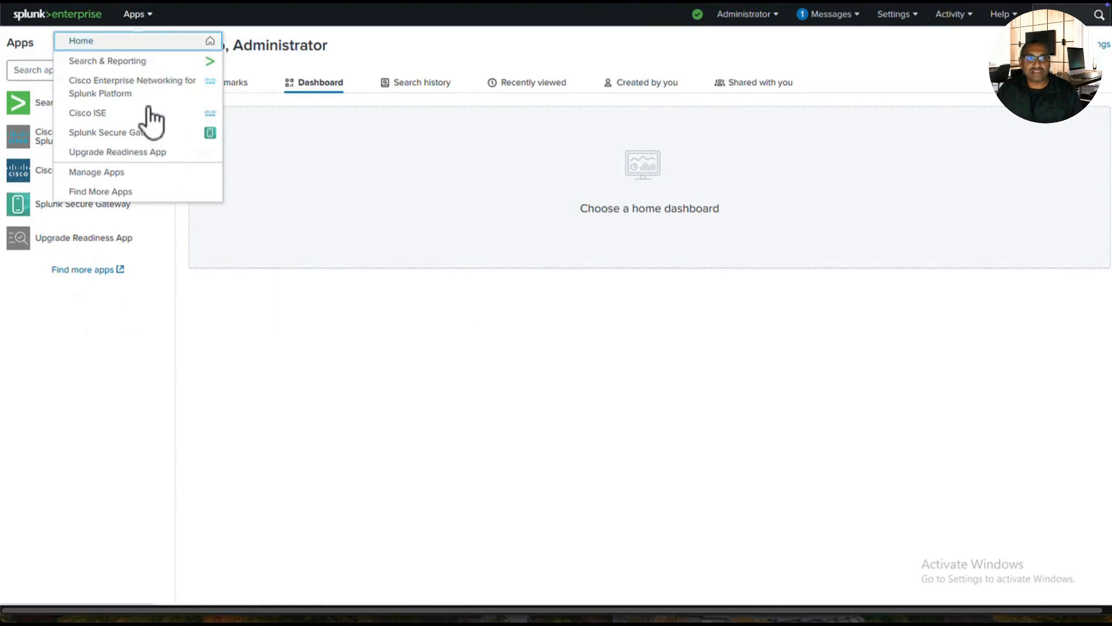
left_click(139, 172)
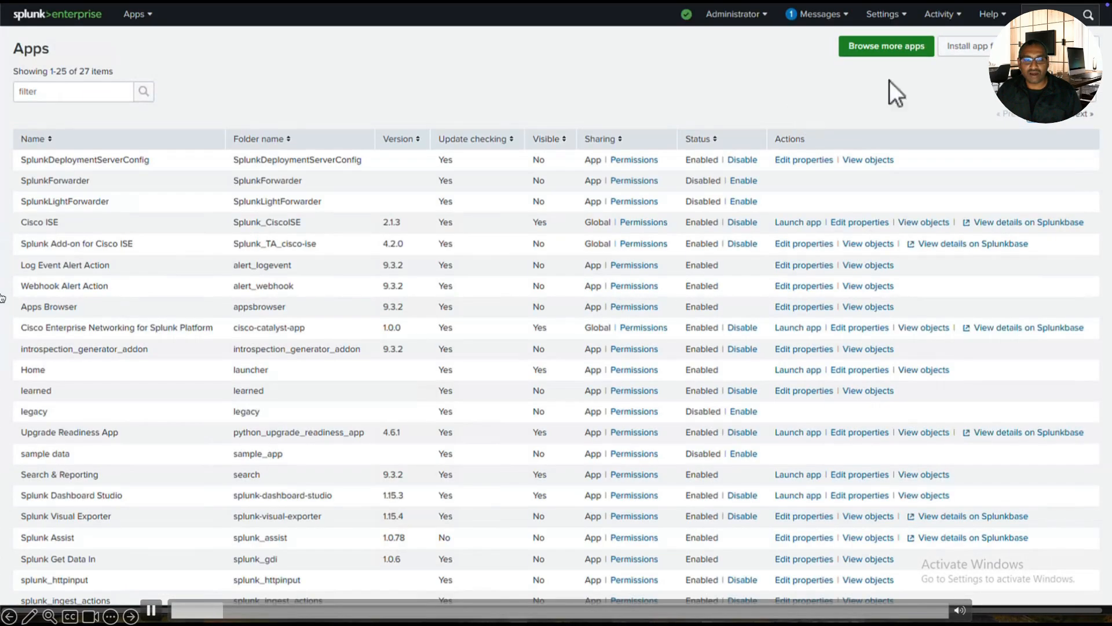
left_click(956, 46)
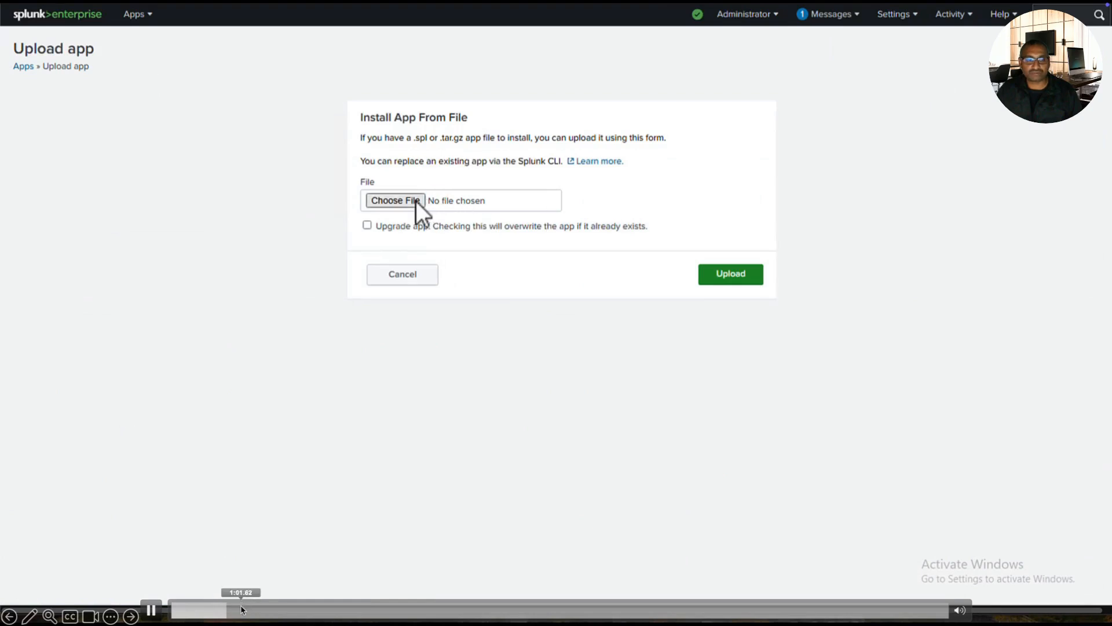
left_click(242, 607)
left_click(259, 607)
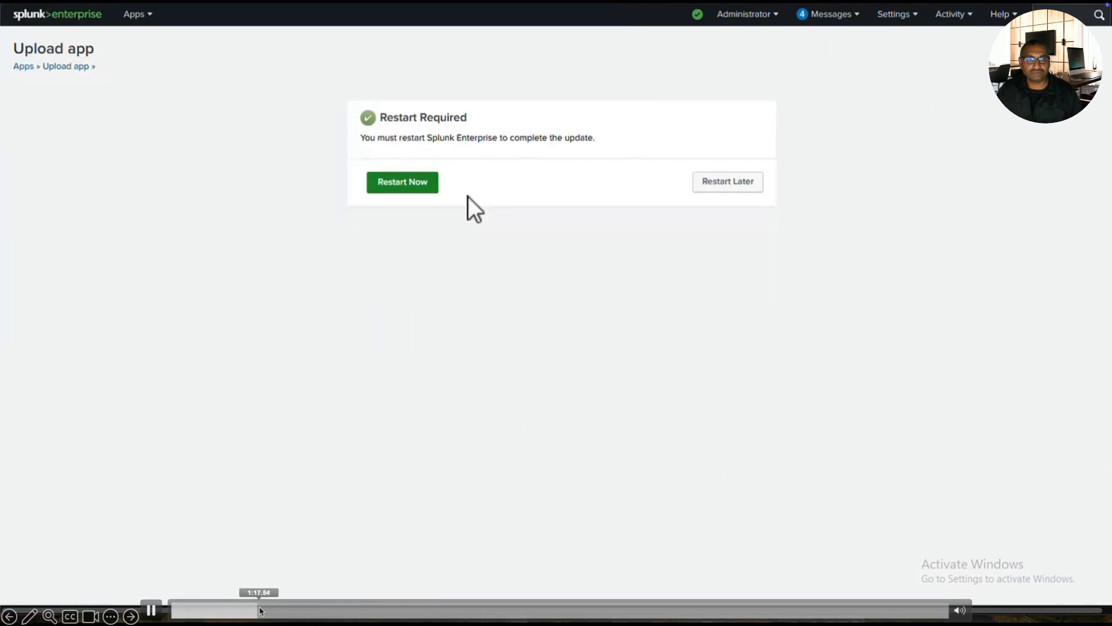
left_click(265, 608)
Step: Restart Splunk, filter apps for 'splunk db connect' and launch it to Data Lab
left_click(298, 608)
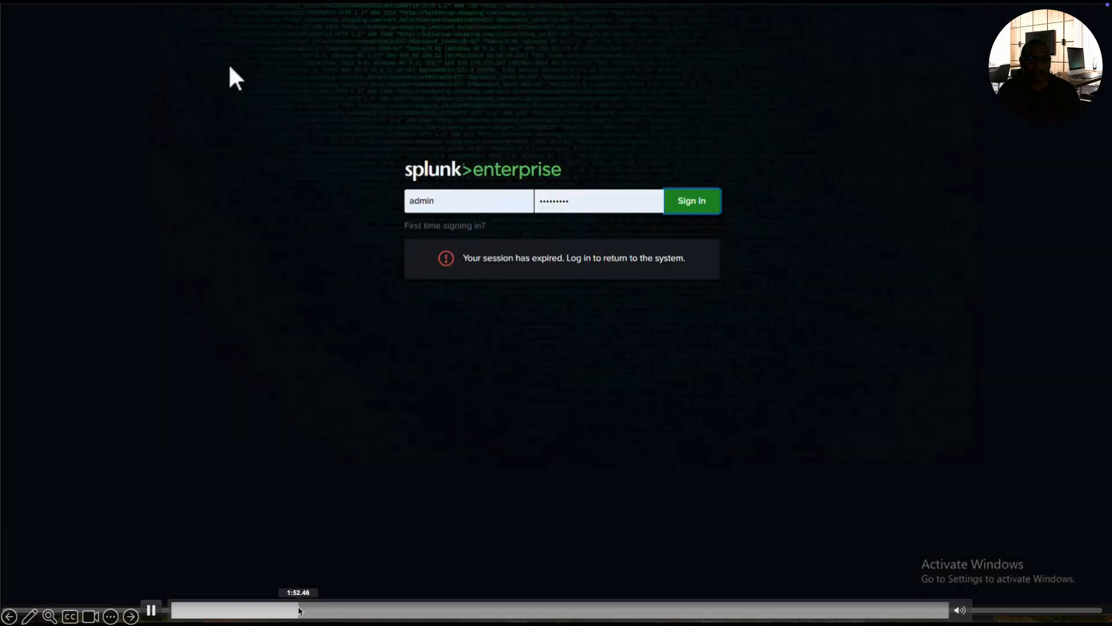
left_click(307, 609)
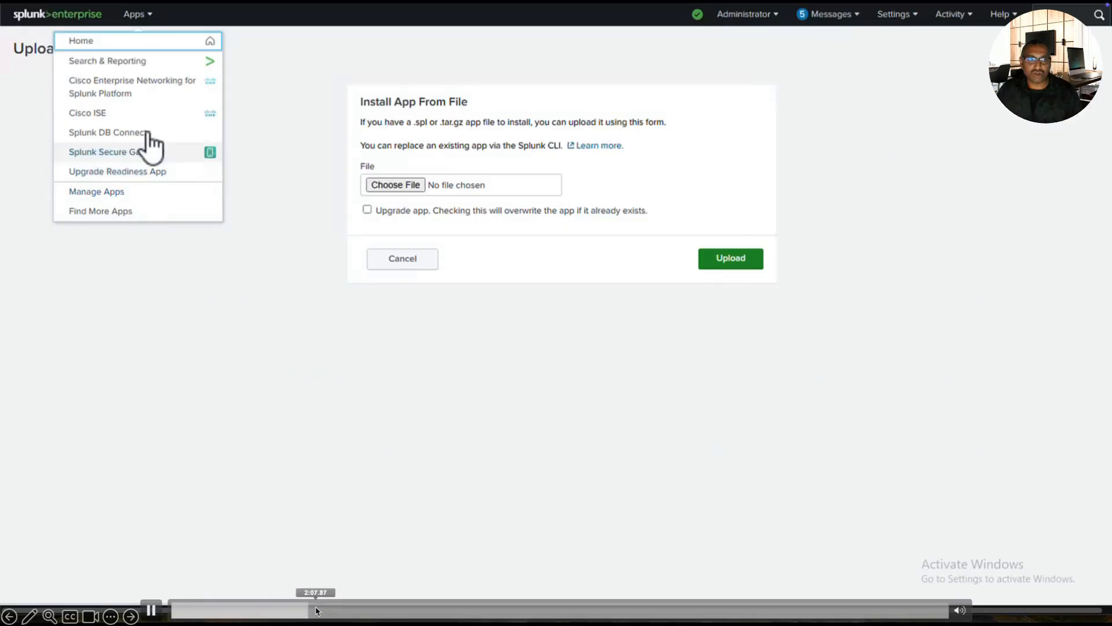
left_click(317, 608)
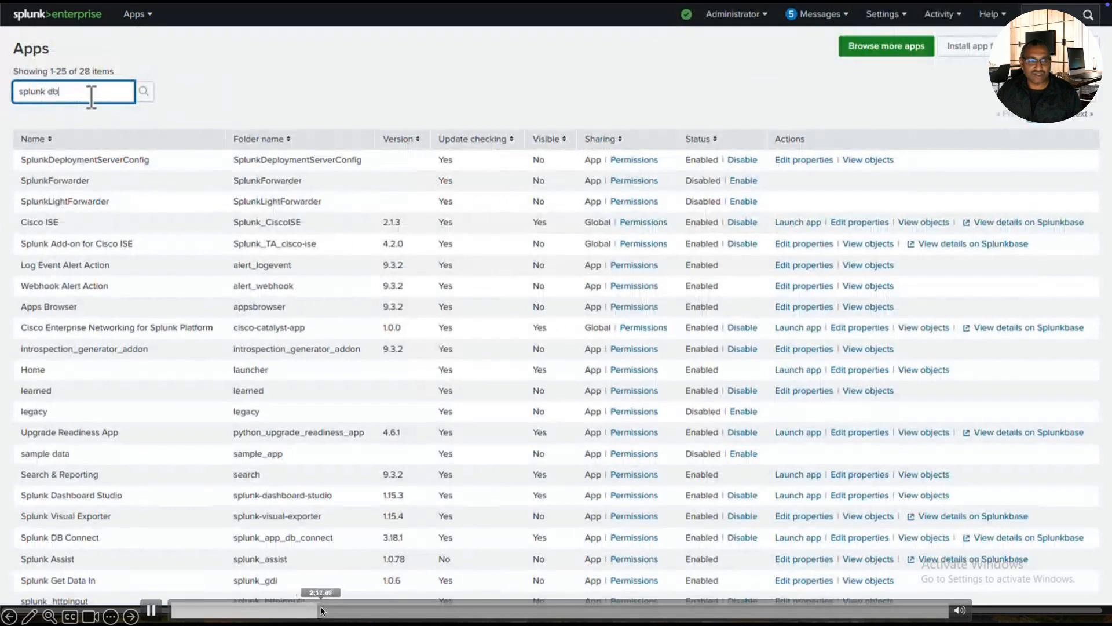
left_click(322, 608)
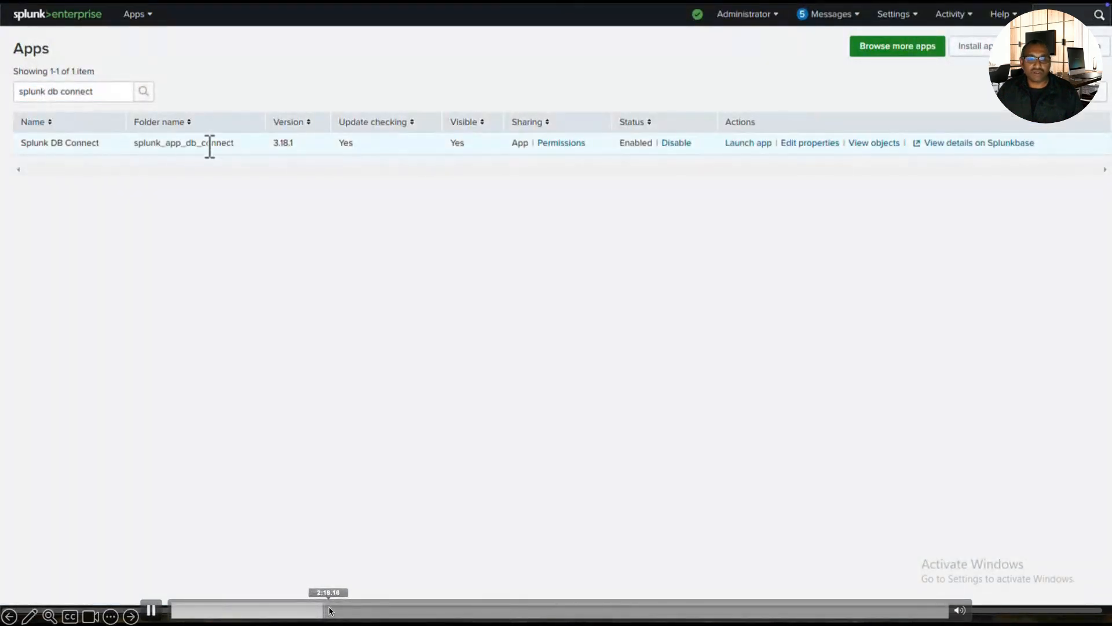
left_click(330, 608)
left_click(348, 608)
left_click(360, 608)
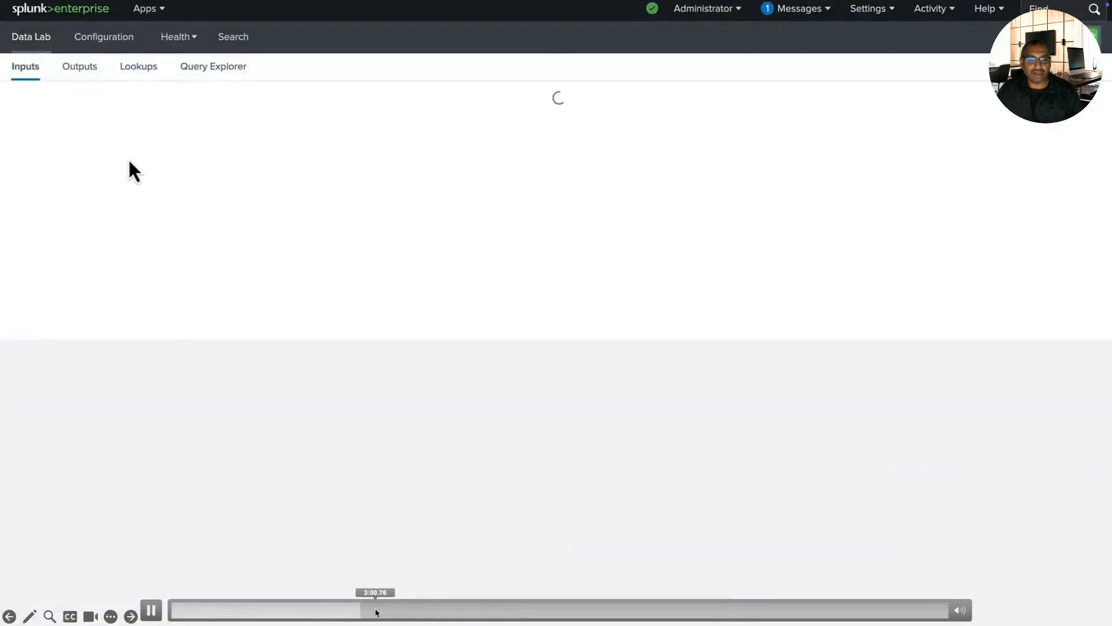
Step: Check the empty Data Lab Inputs and Outputs, then go to Configuration > Databases > Identities
left_click(377, 608)
left_click(392, 608)
left_click(373, 608)
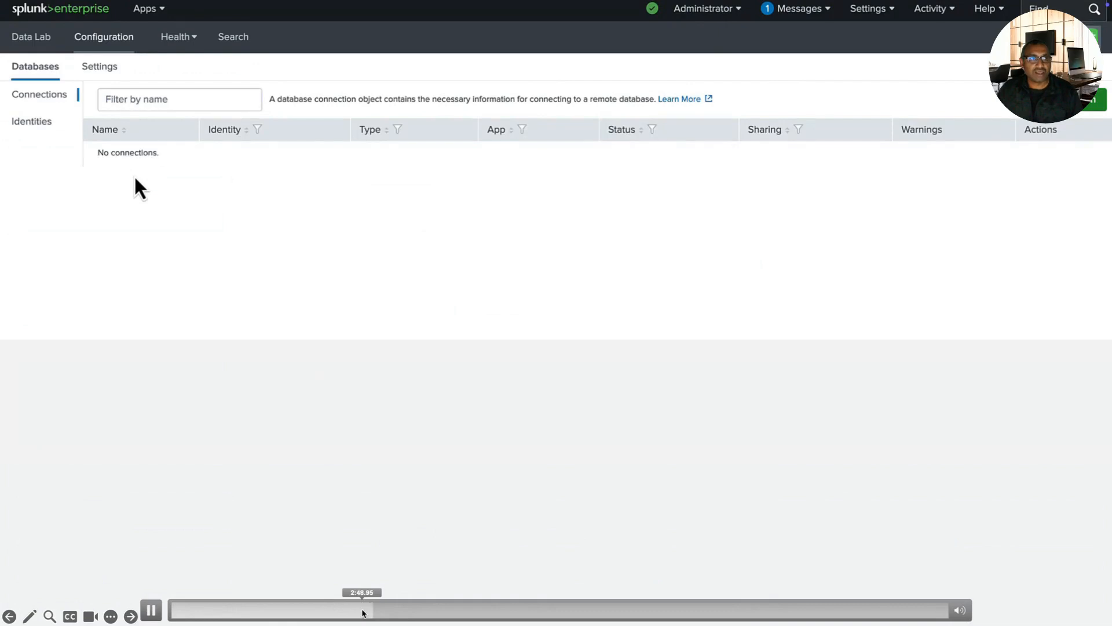
left_click(358, 609)
left_click(352, 608)
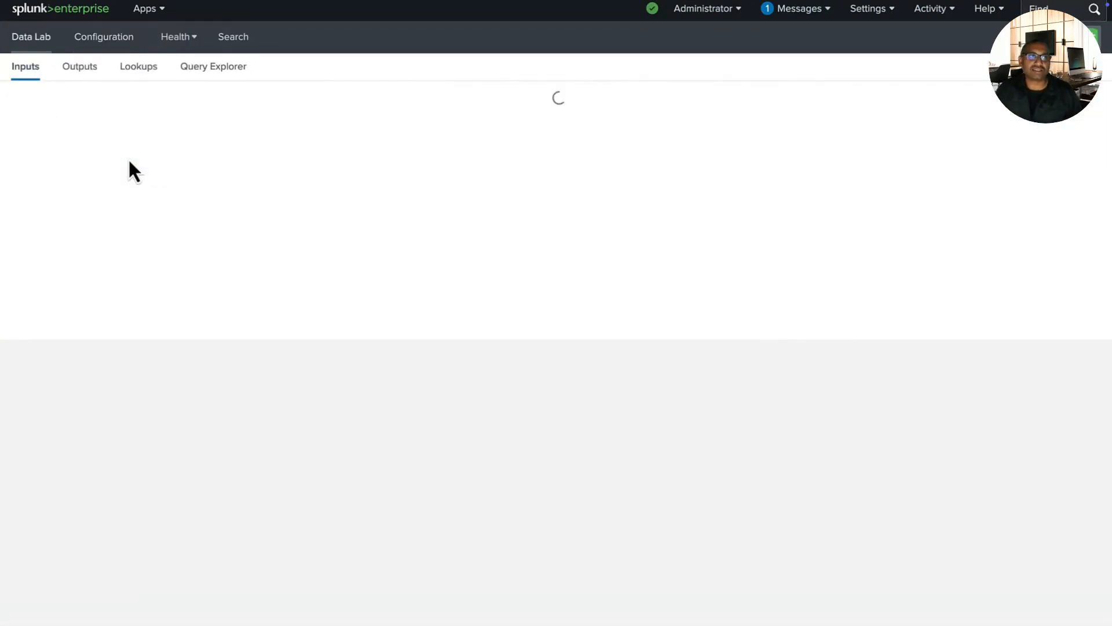
left_click(68, 70)
left_click(38, 73)
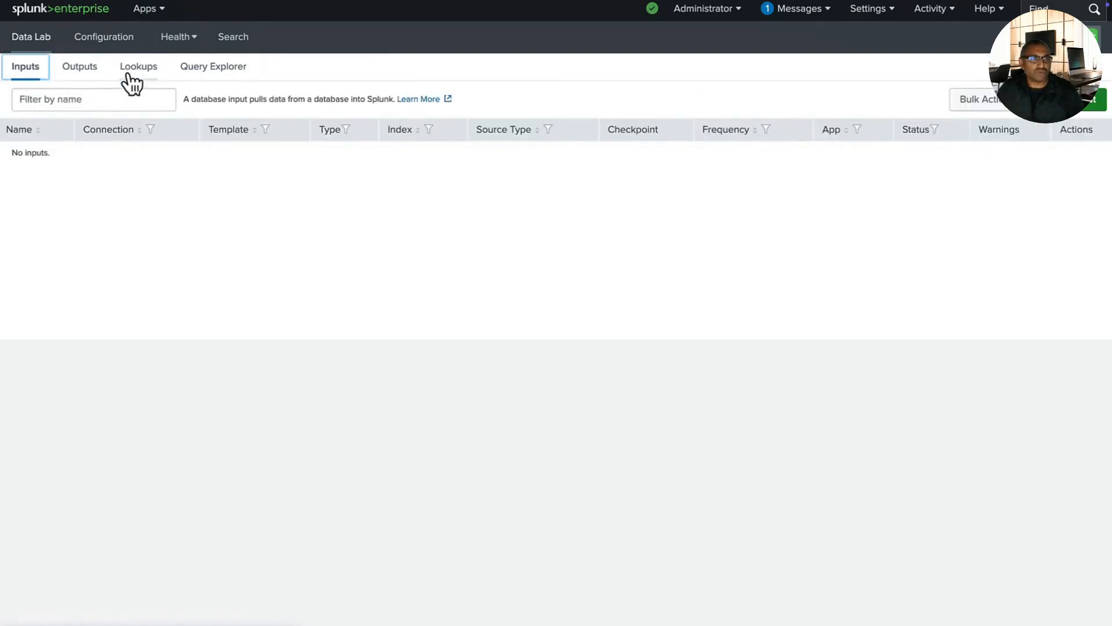
left_click(112, 44)
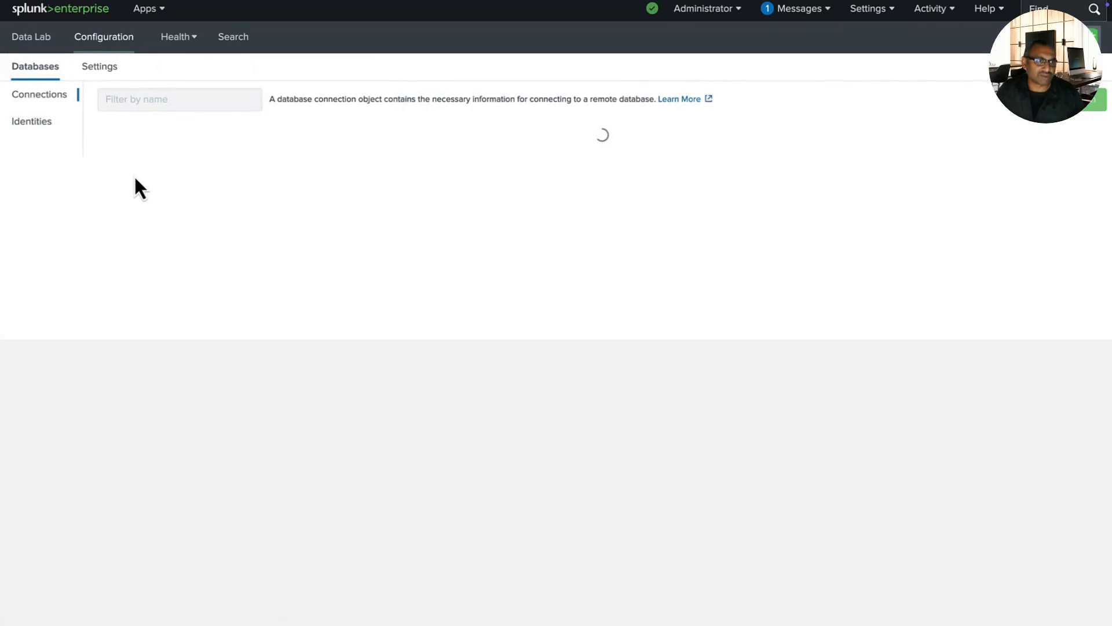
left_click(48, 122)
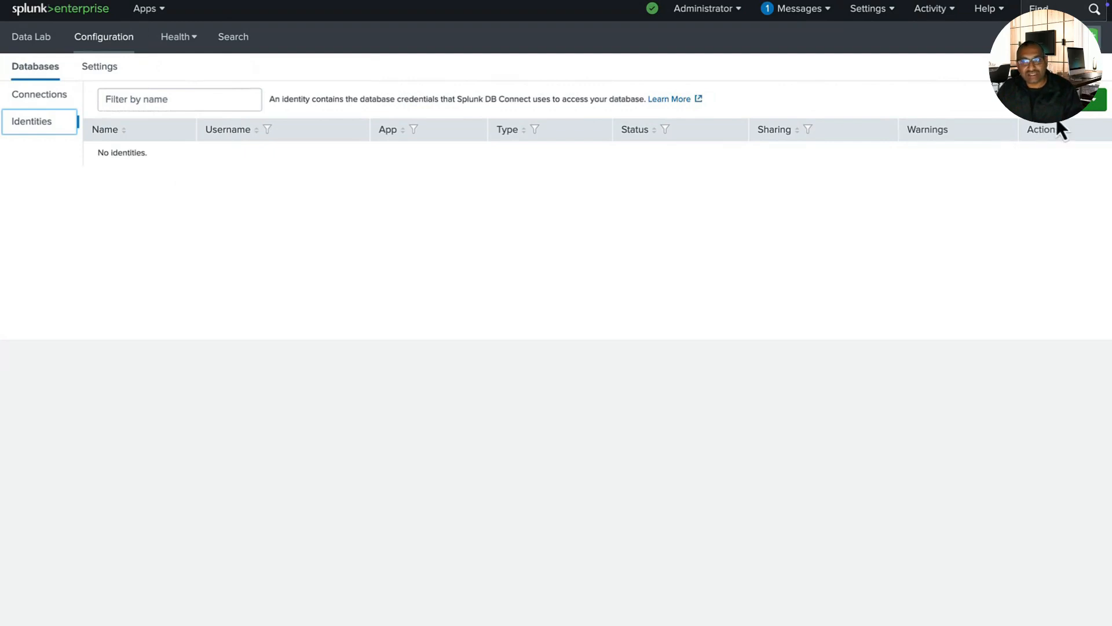
Step: Create basic identity DataConnectCredentials with username dataconnect and its password, then save it
left_click(1087, 102)
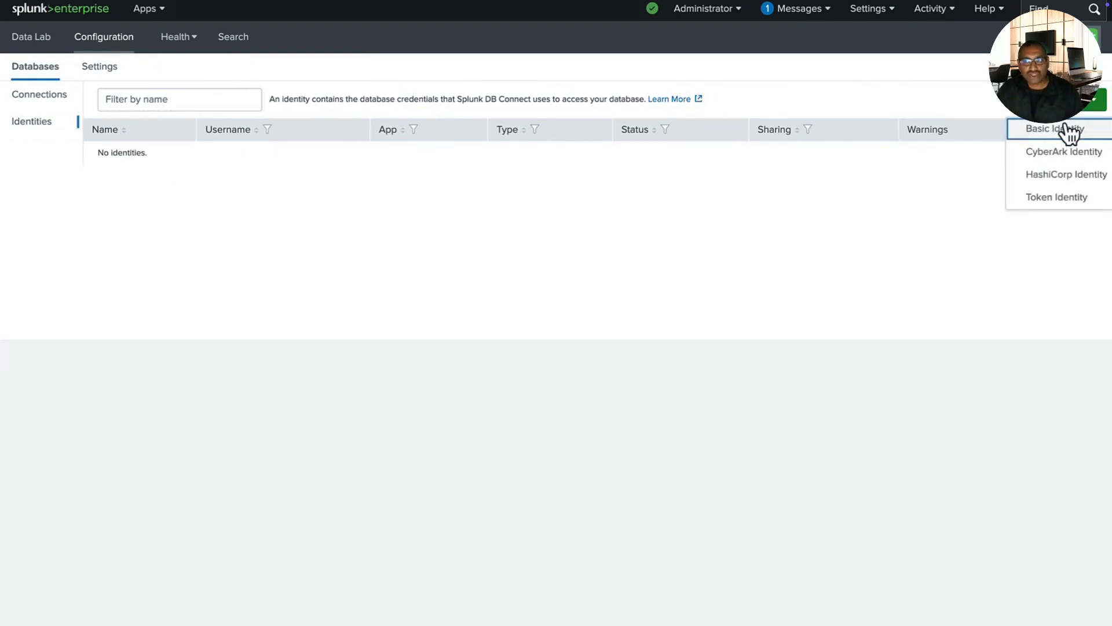
left_click(1067, 129)
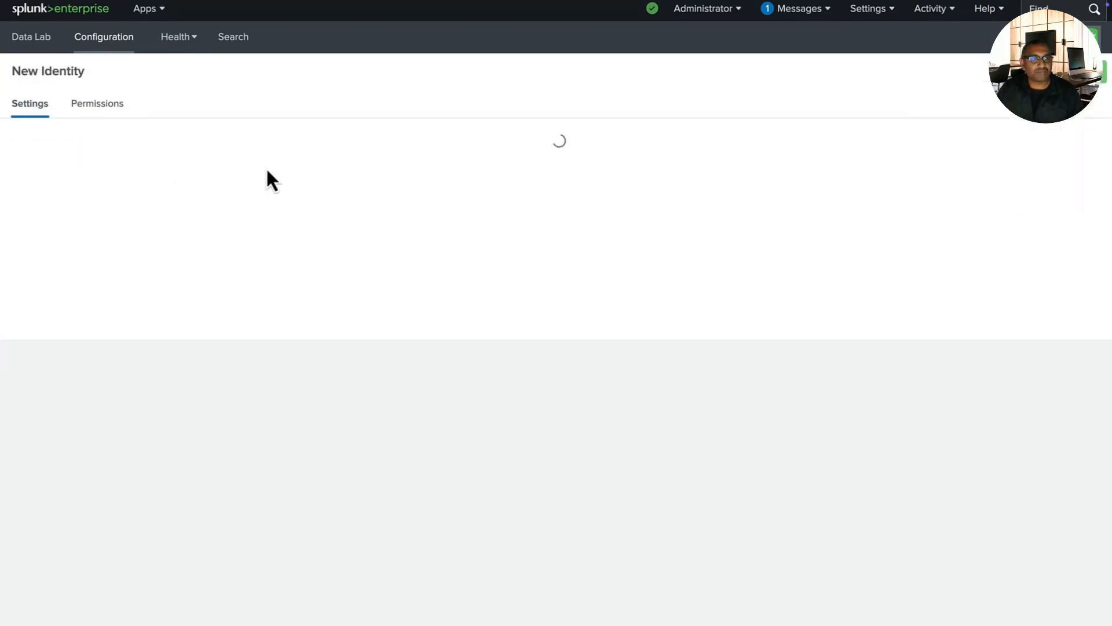
left_click(151, 166)
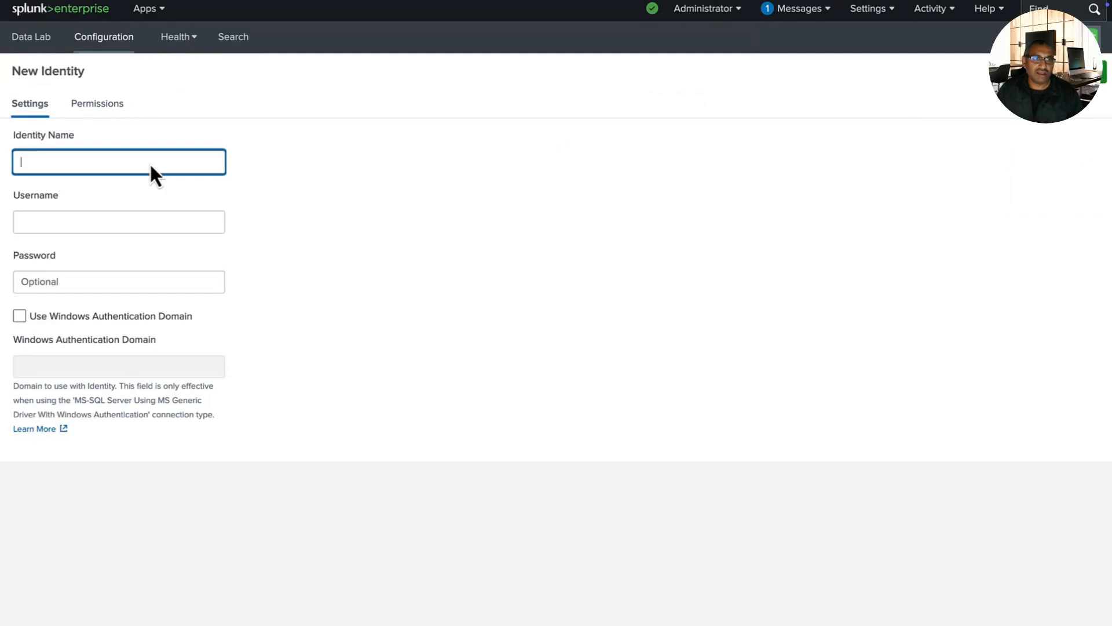
type("DataCo")
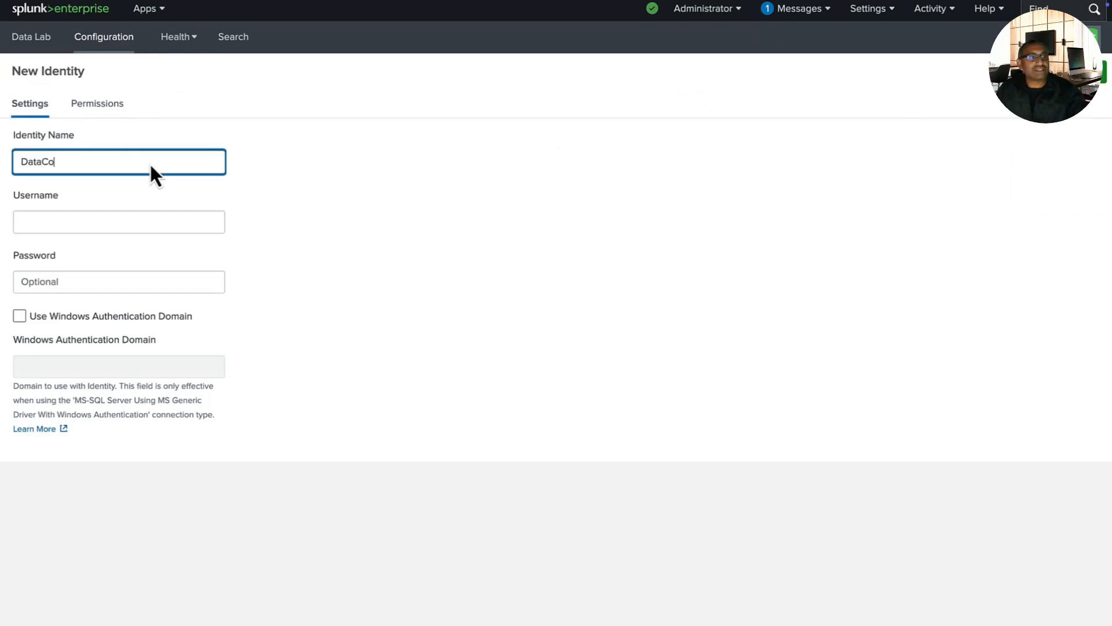
type("nnectCred")
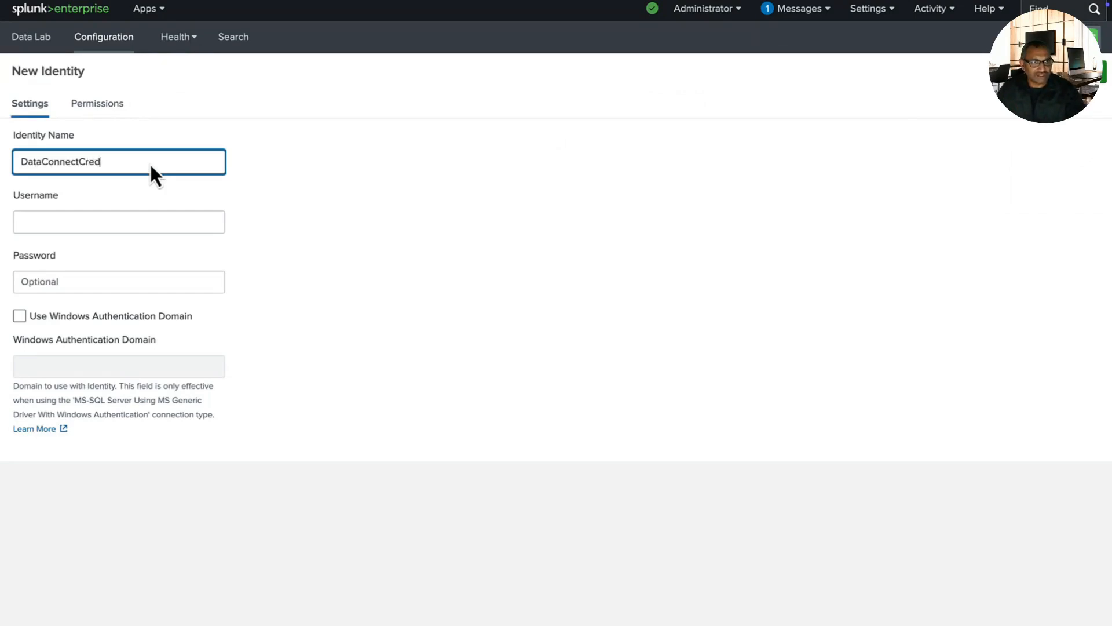
type("entials")
key("Tab")
type("d")
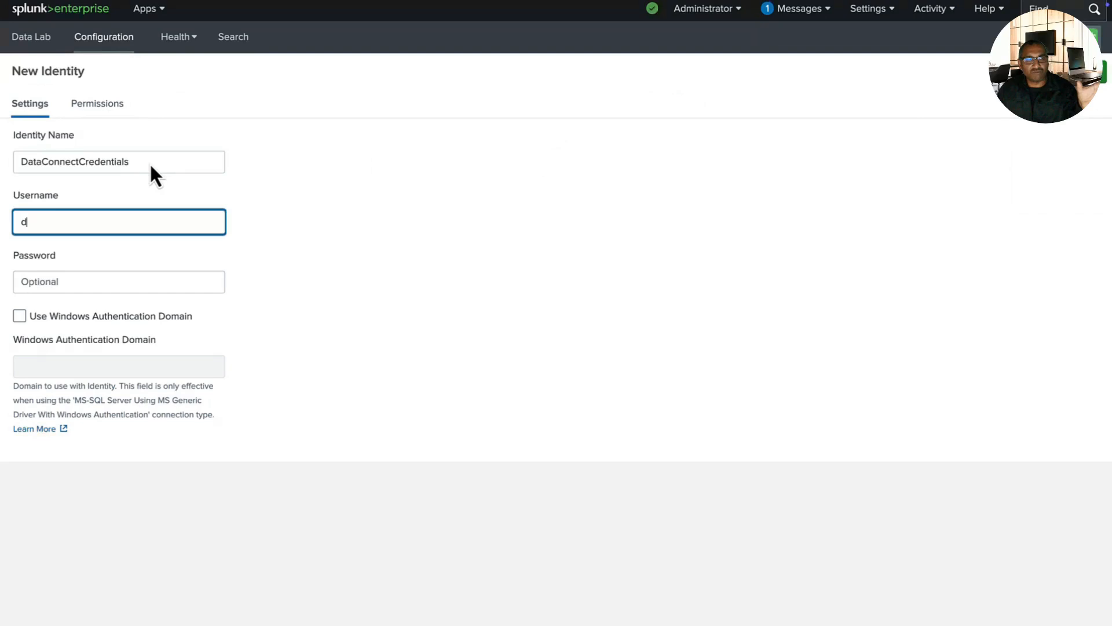
type("ataconnect")
key("Tab")
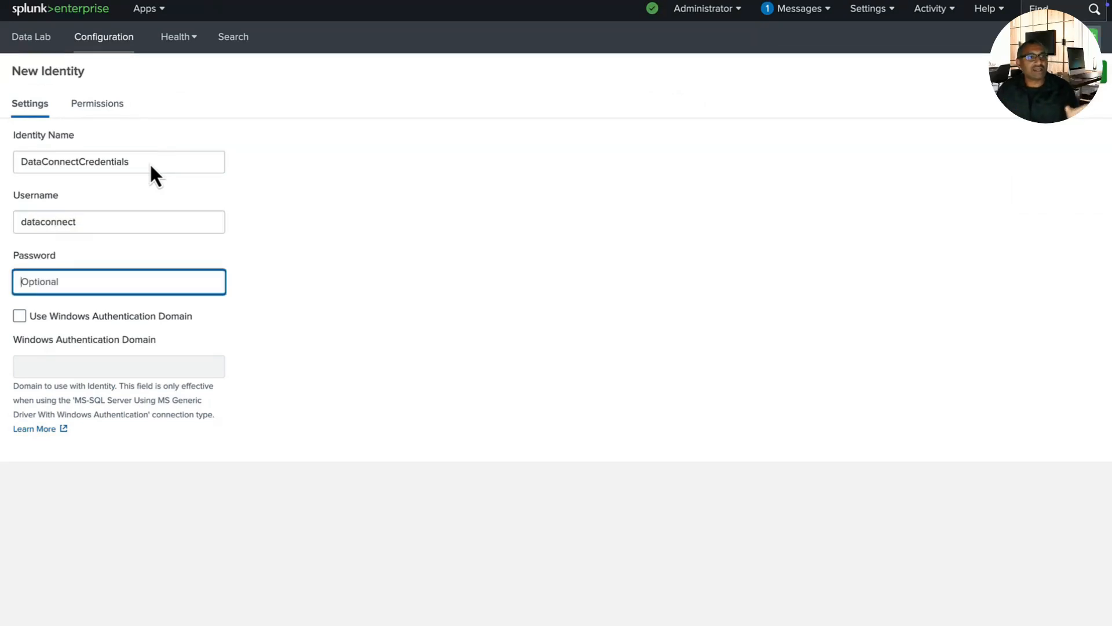
type("•••")
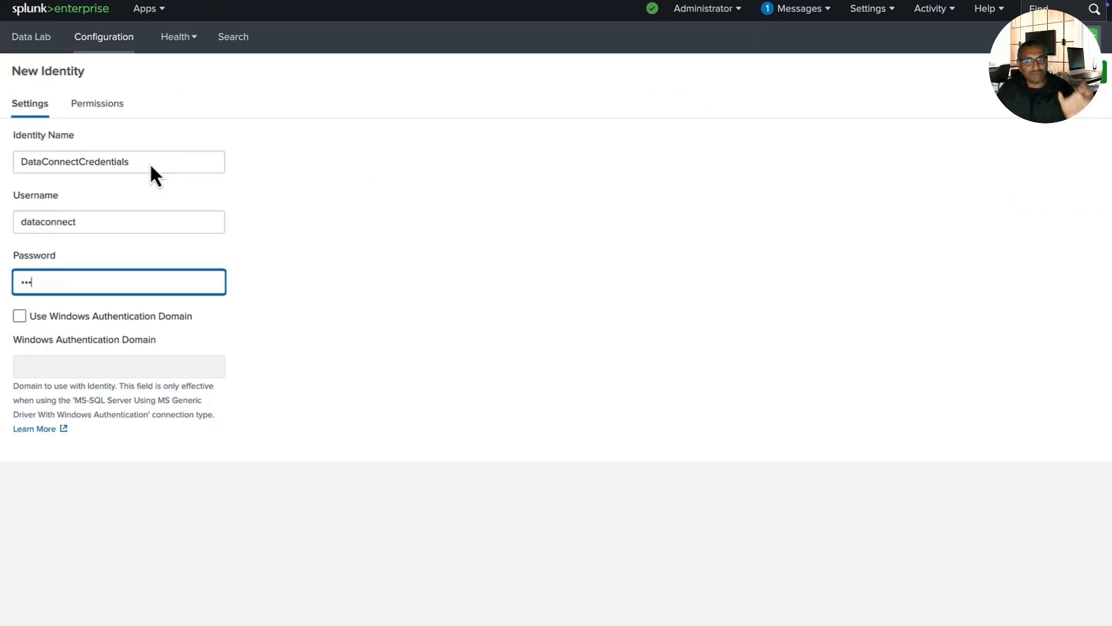
type("••••••")
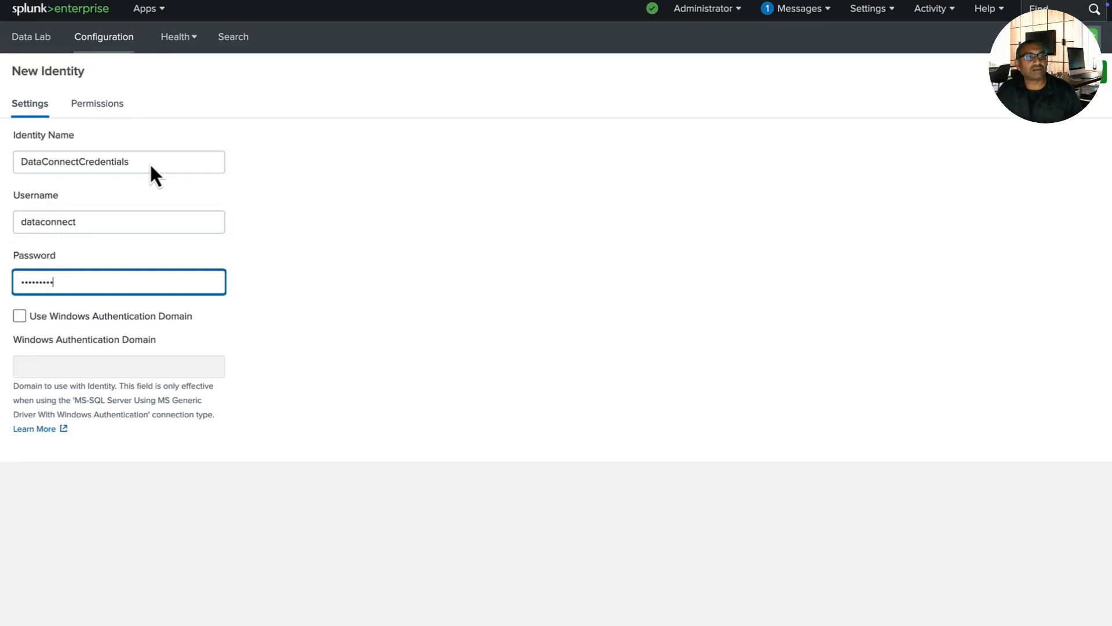
type("•••••")
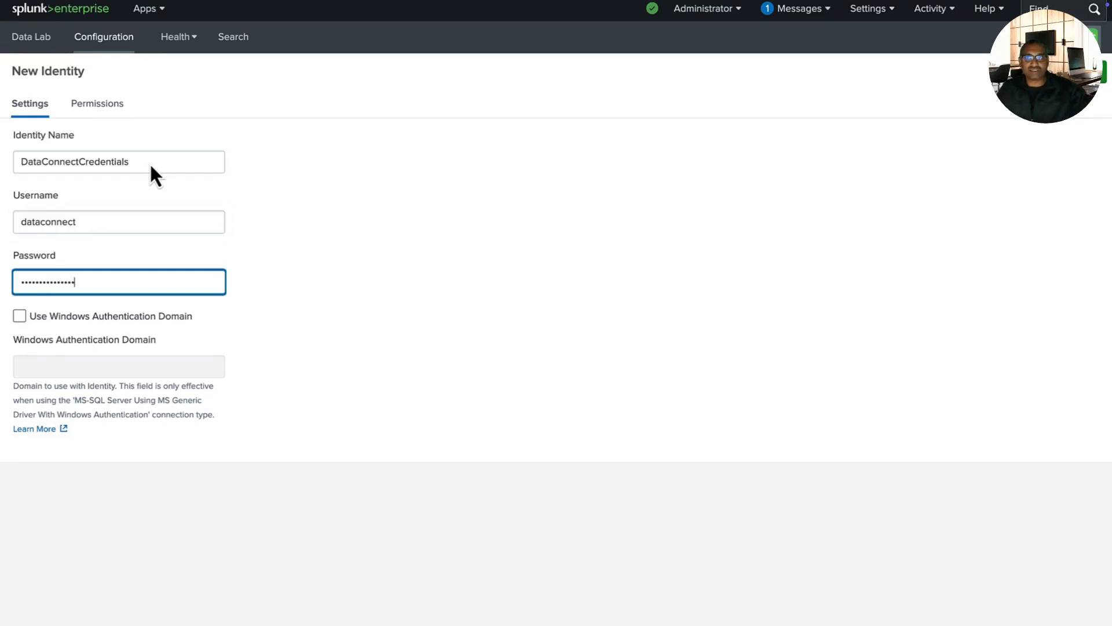
type("••")
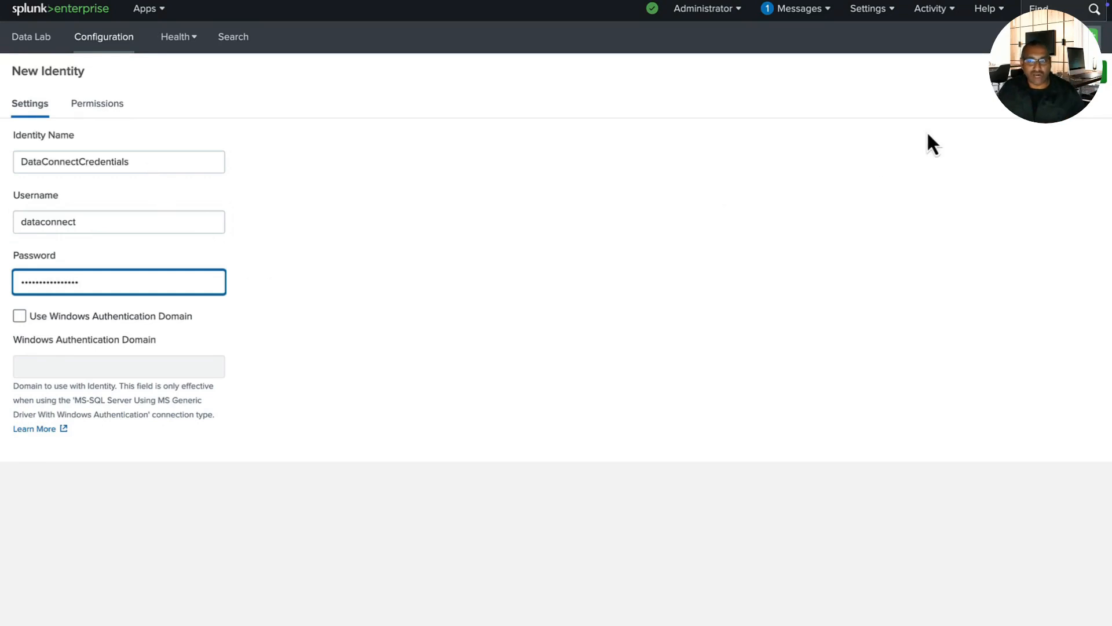
left_click(1098, 71)
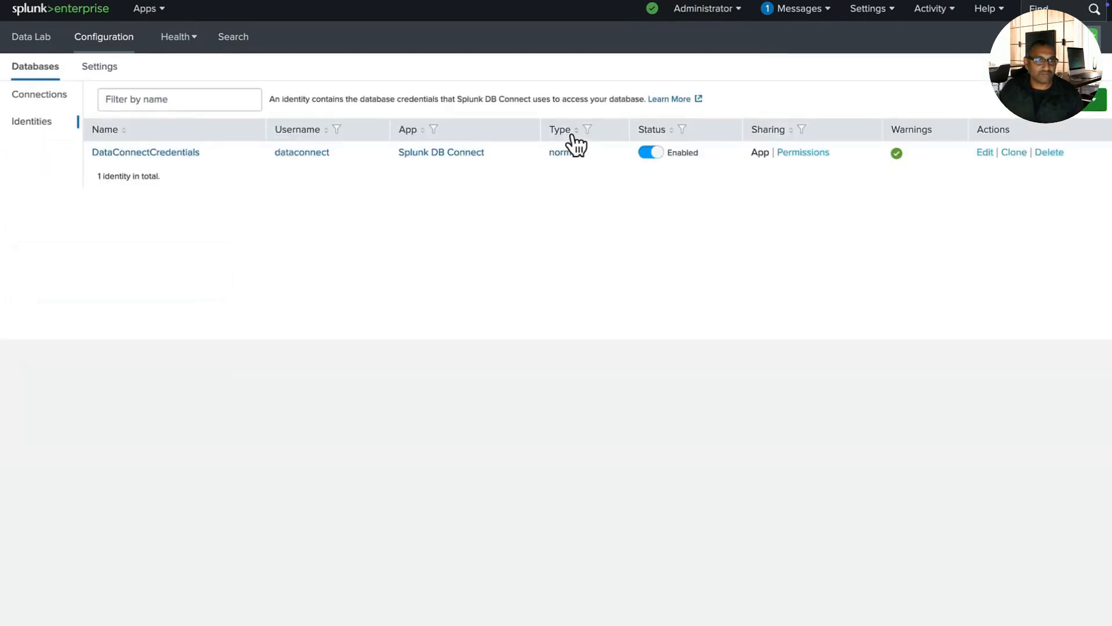
Step: Start a new connection named isenode24_DataConnect using the DataConnectCredentials identity
left_click(51, 101)
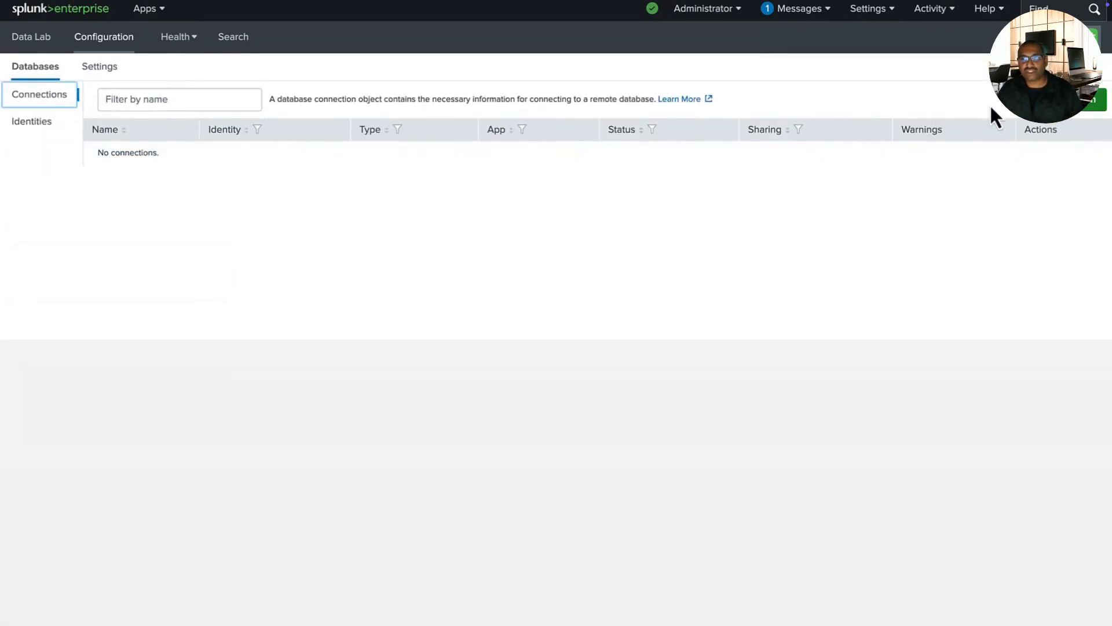
left_click(1027, 111)
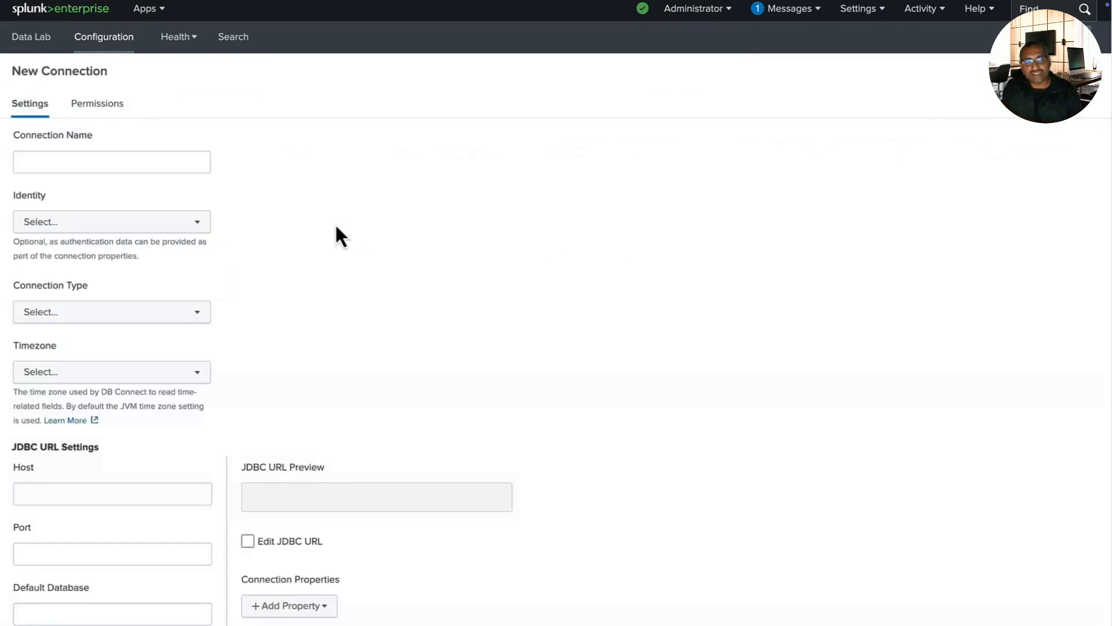
left_click(172, 162)
type("isenod")
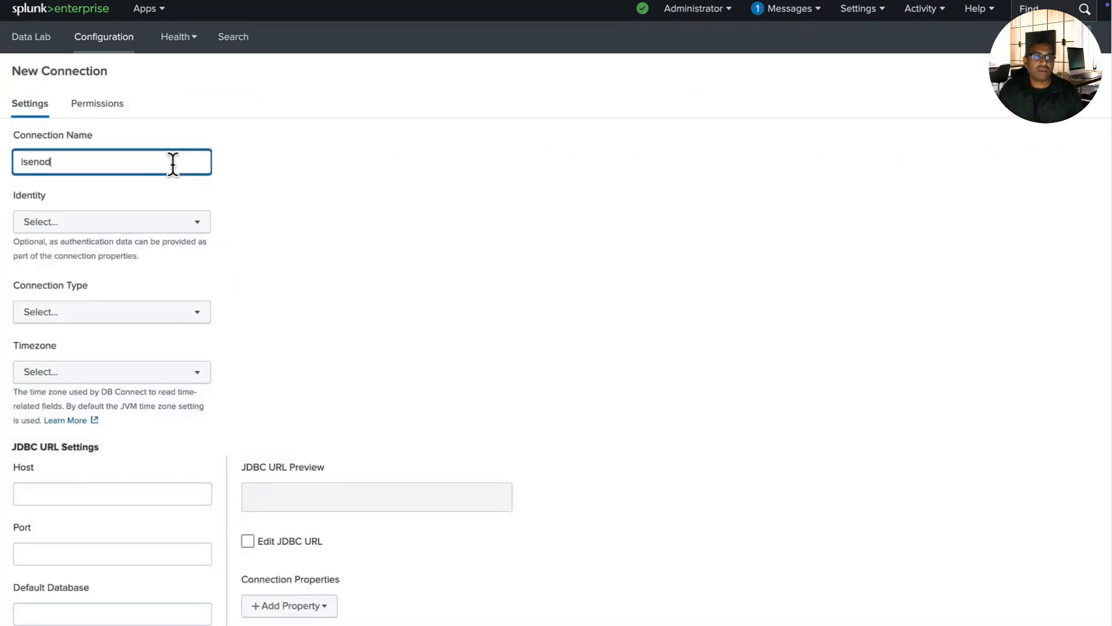
type("e24_")
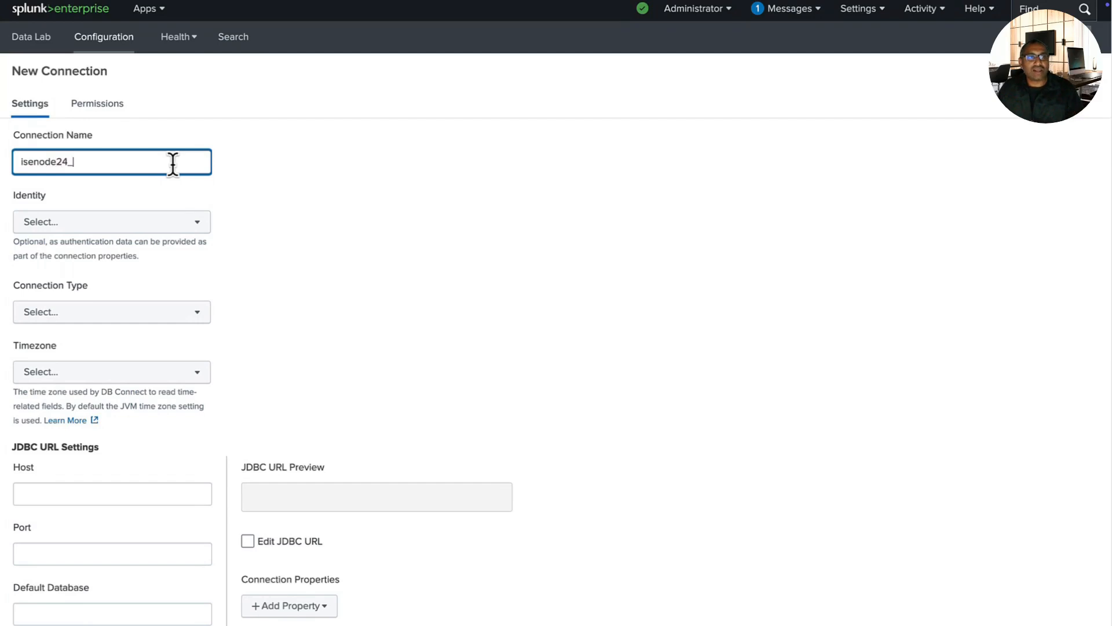
type("DataConnect")
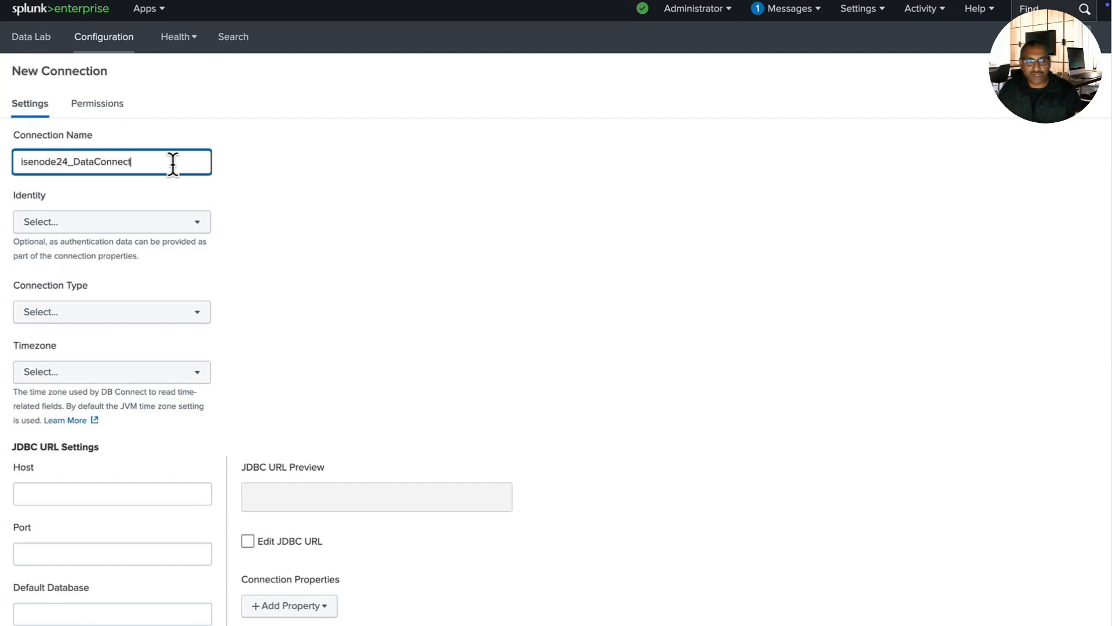
left_click(185, 226)
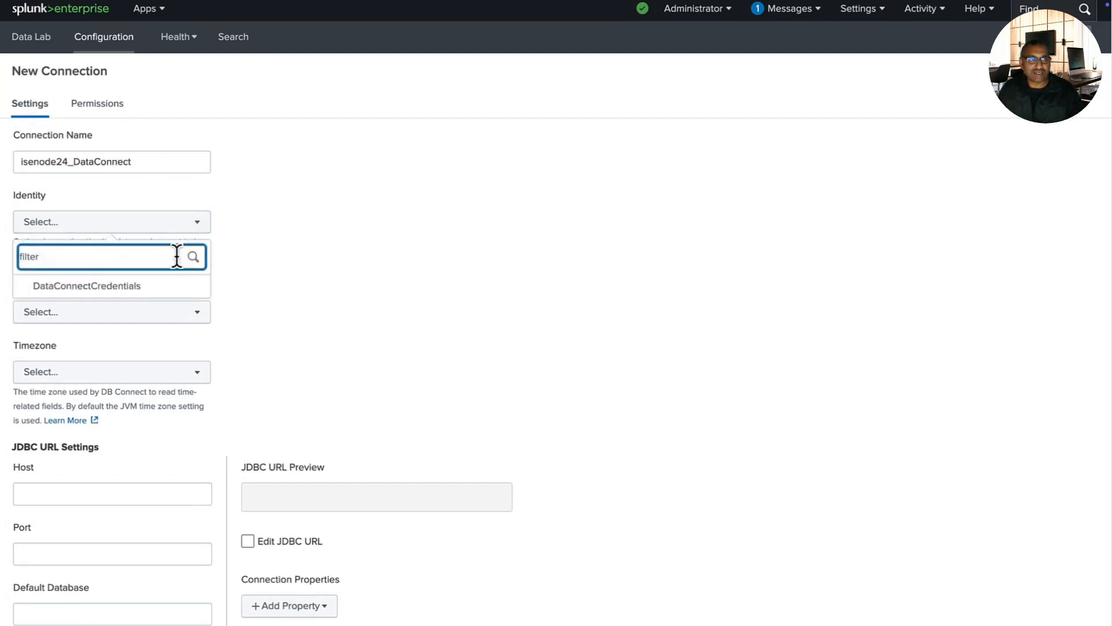
left_click(165, 286)
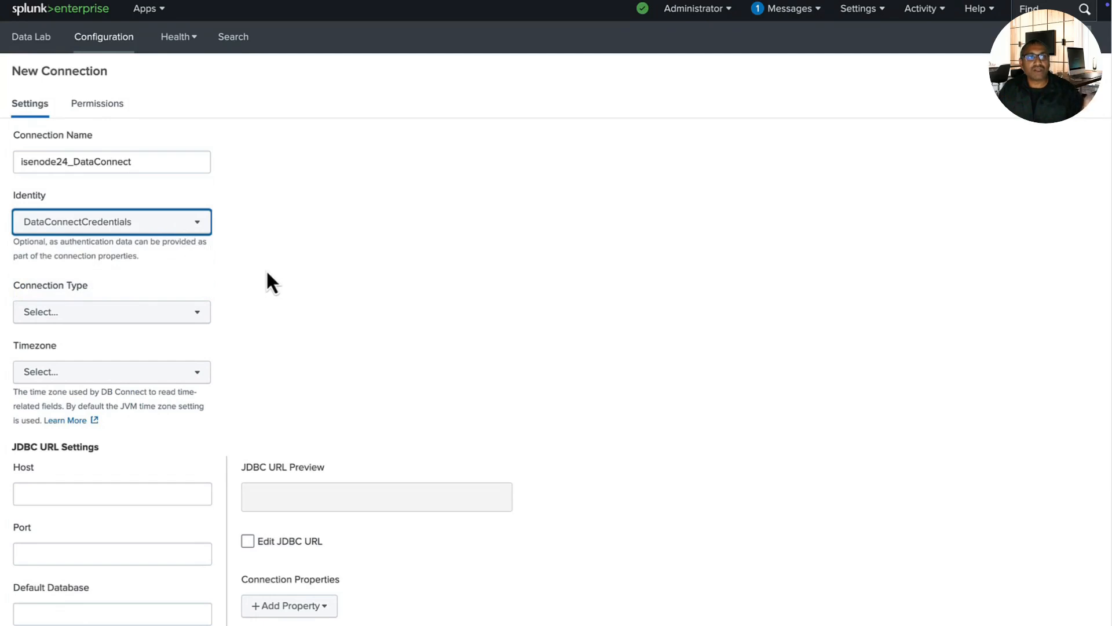
Step: Set the connection type to Oracle and change the port from 1521 to 2484
left_click(204, 310)
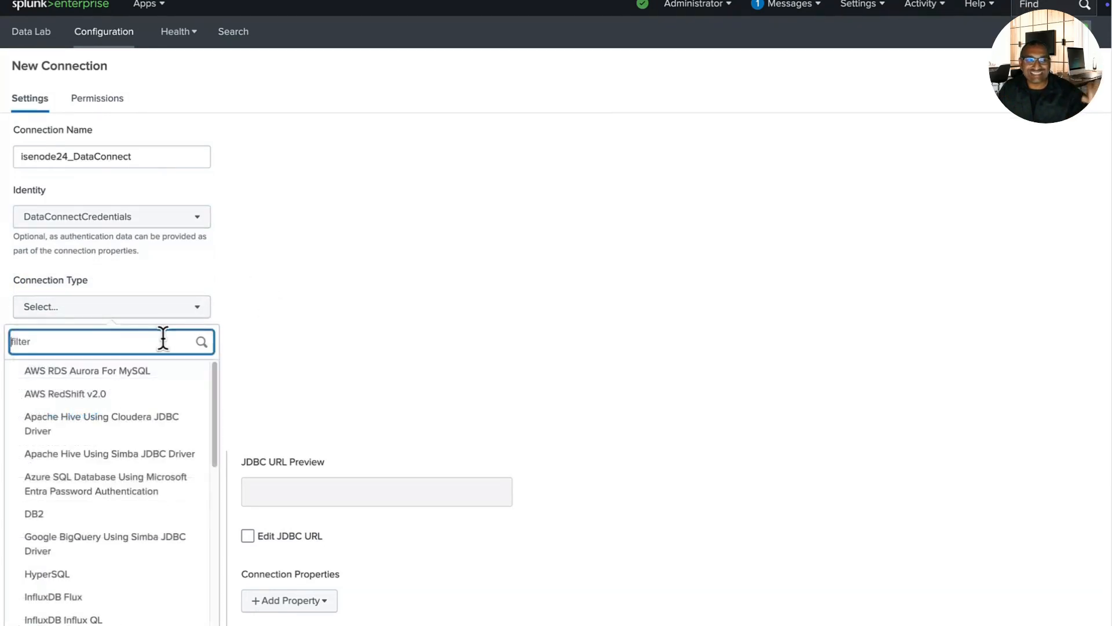
type("Oracle")
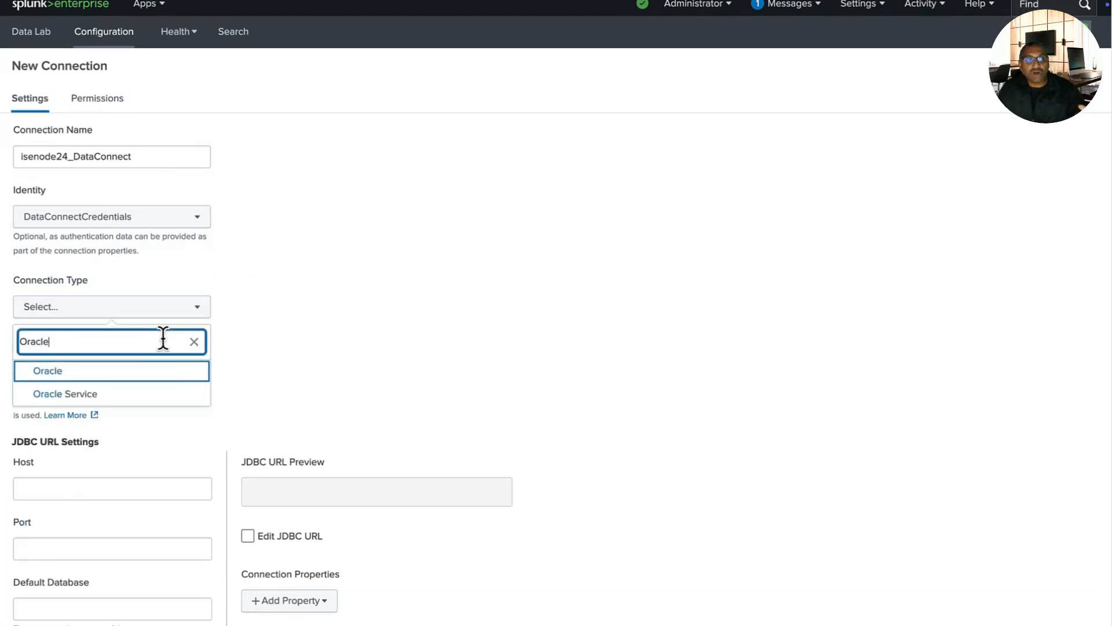
left_click(142, 376)
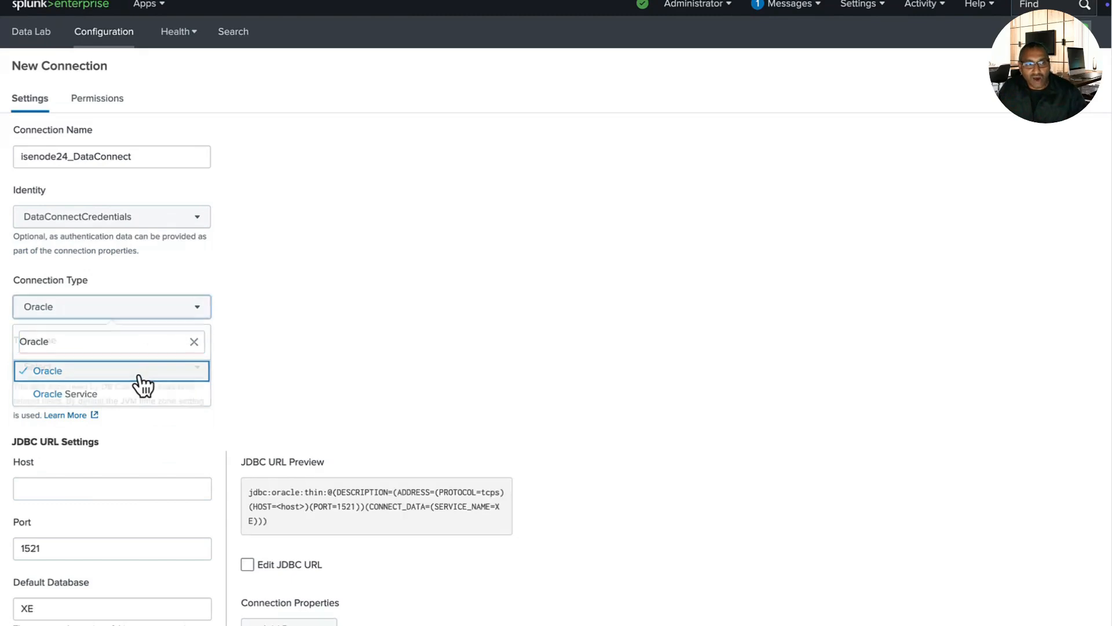
left_click(331, 377)
scroll(332, 377, "down", 3)
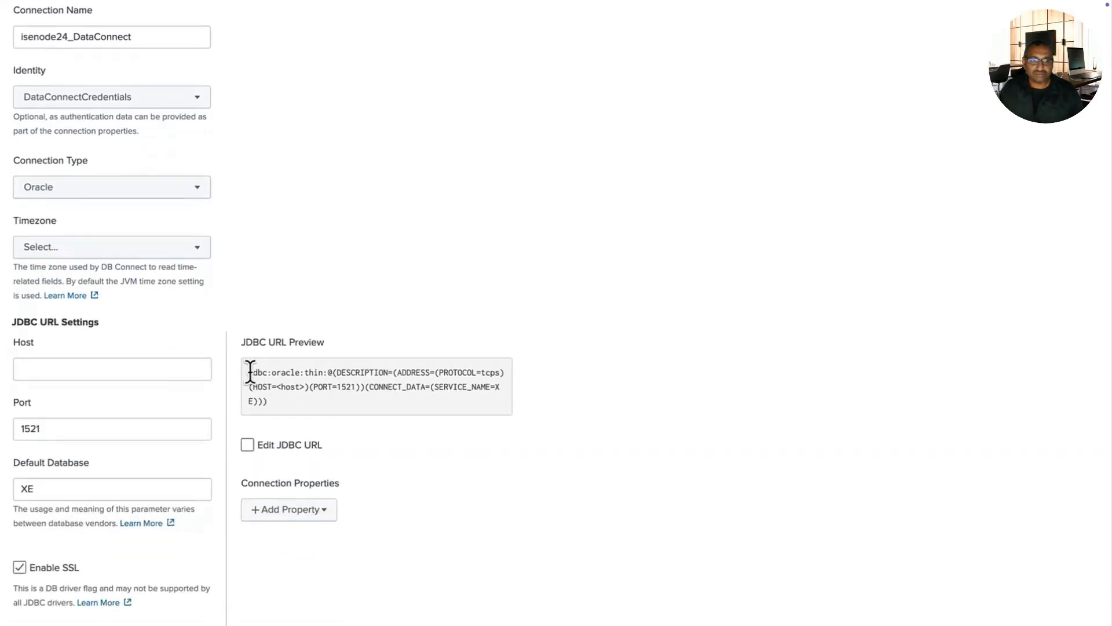
left_click(174, 372)
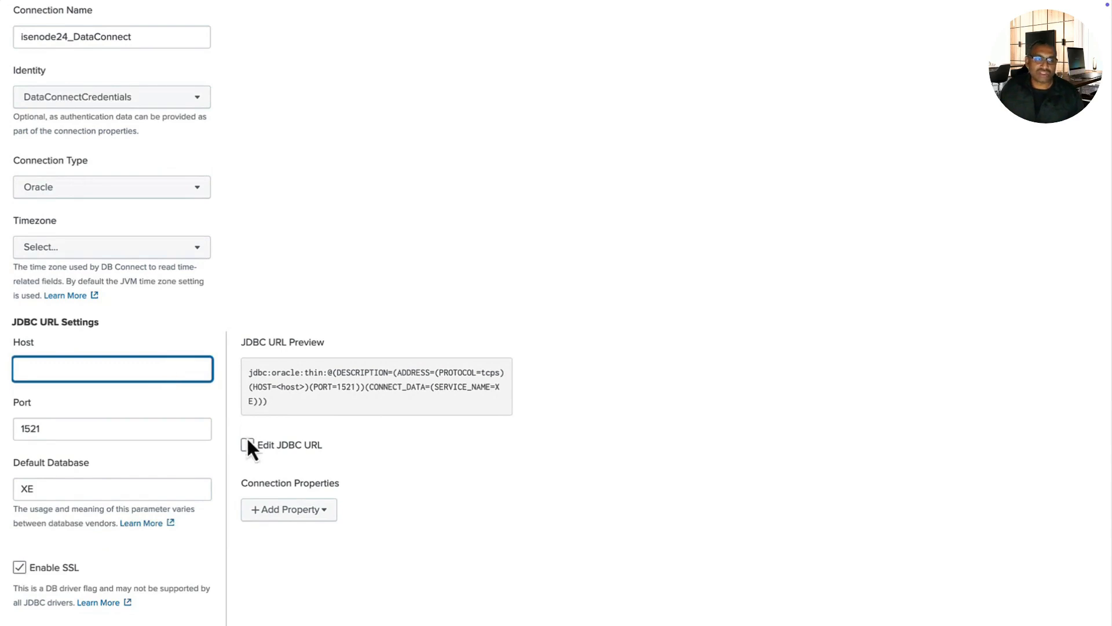
double_click(131, 427)
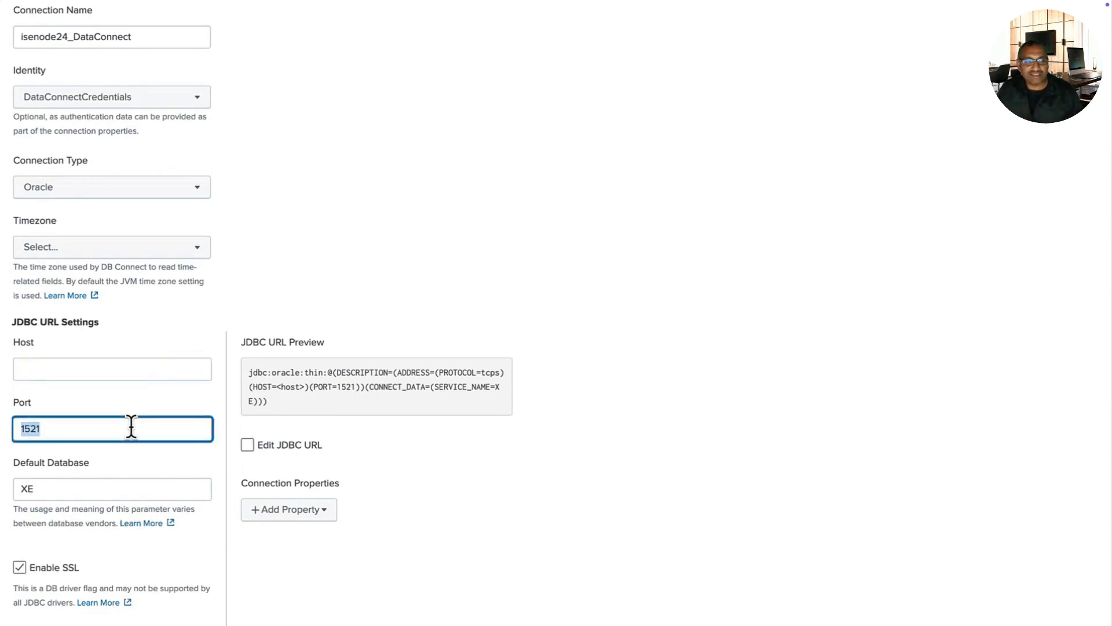
type("2484")
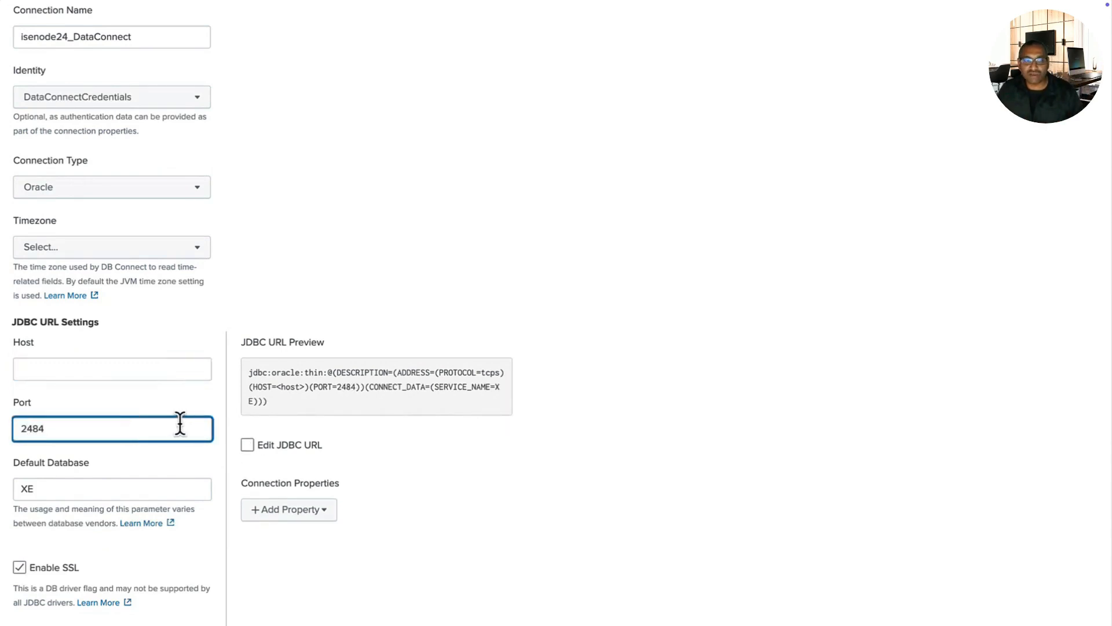
Step: Replace the JDBC URL with the tcps ISE URL for isenode24.dominion.in, port 2484, SID cpm10
left_click(249, 446)
triple_click(284, 382)
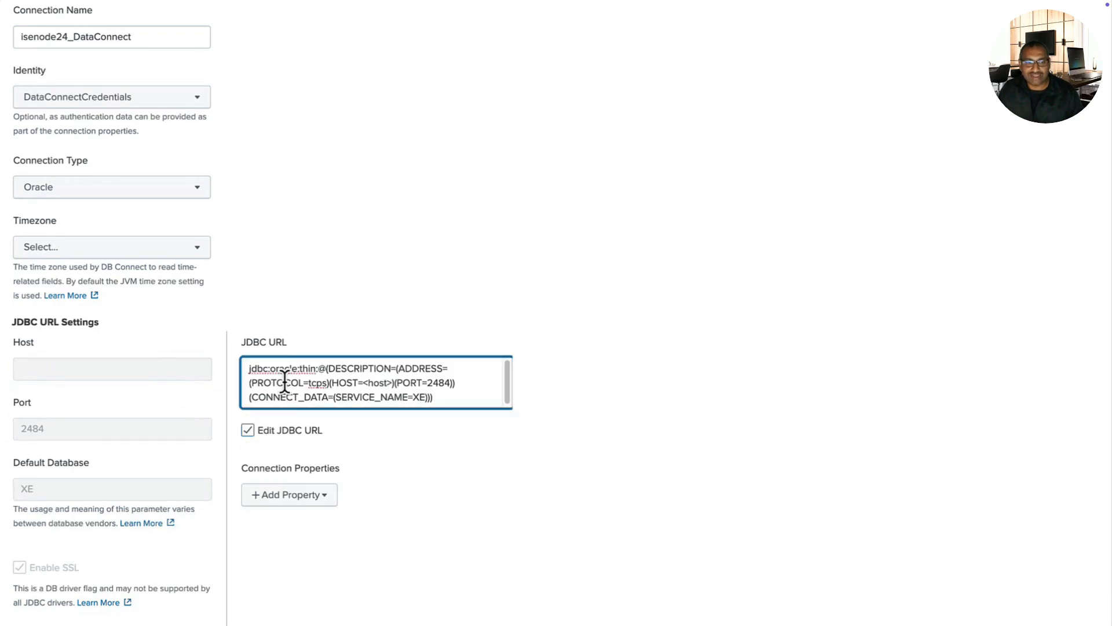
type("jdbc:oracle:thin:@(DESCRIPTION=(ADDRESS=(PROTOCOL=tcps)(HOST=isenode24.dominion.in)(PORT=2484))(CONNECT_DATA=(SID=cpm10)))")
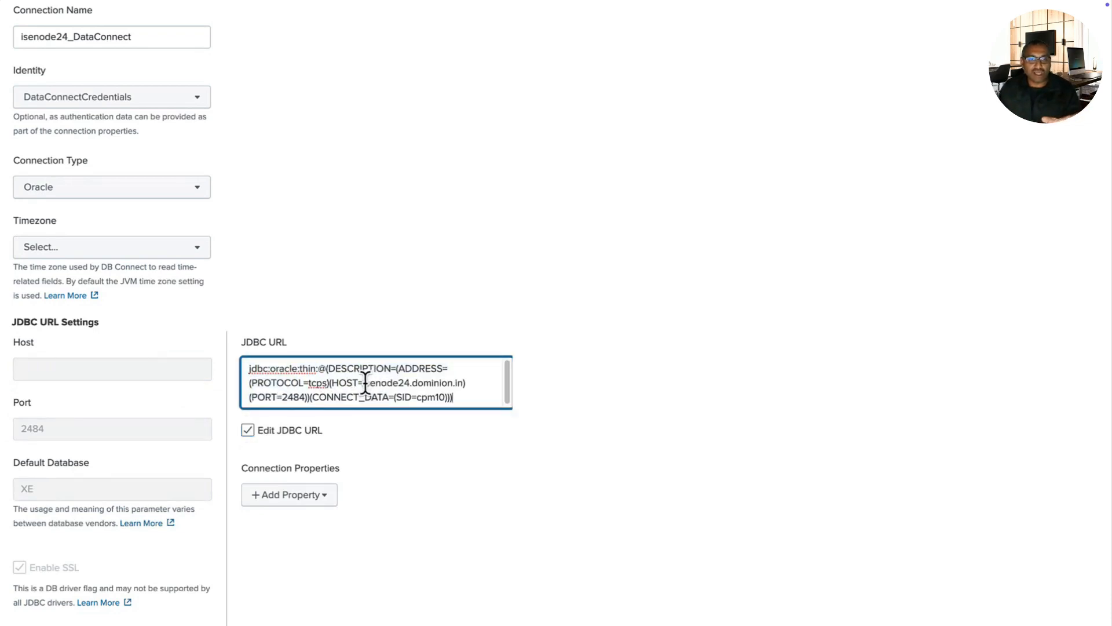
left_click_drag(365, 382, 433, 382)
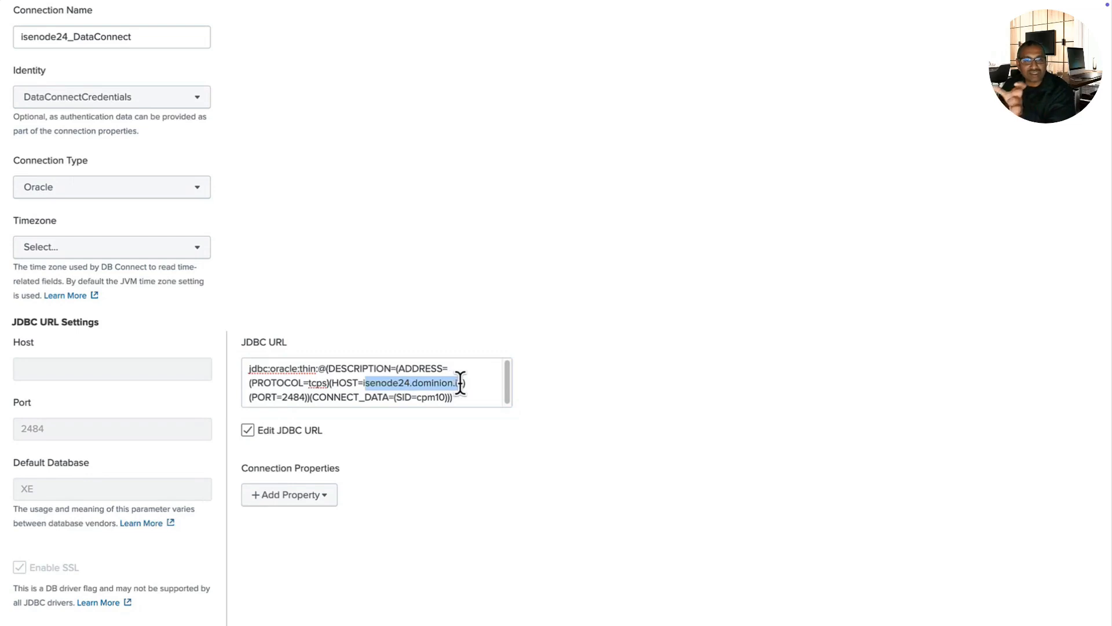
left_click(295, 398)
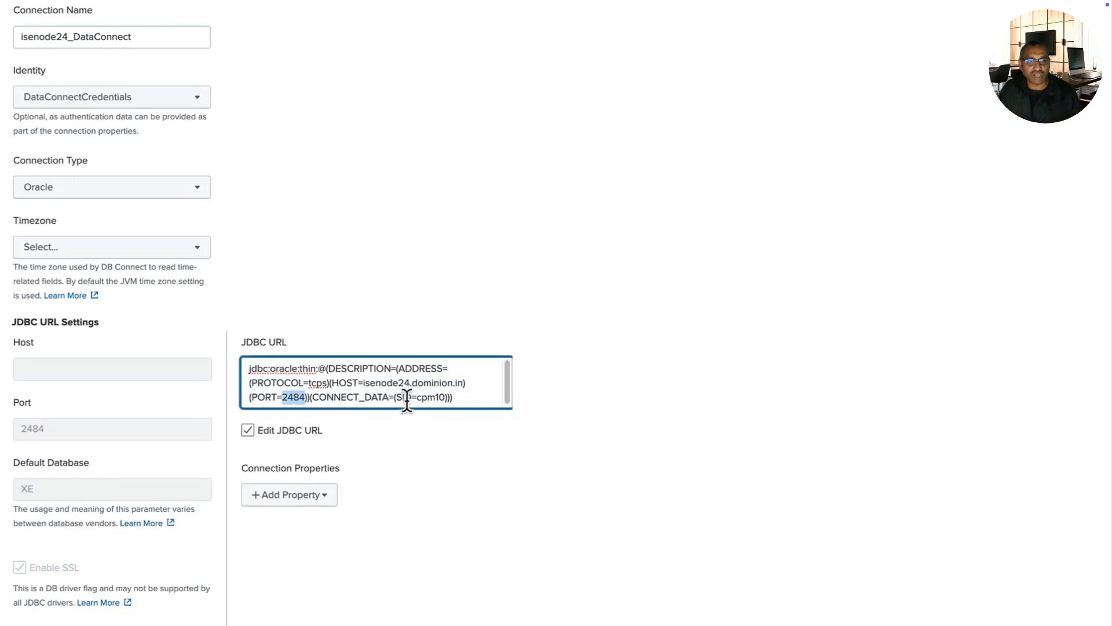
Step: Make the connection read-only and place the cursor in the Certificate field
scroll(342, 447, "down", 4)
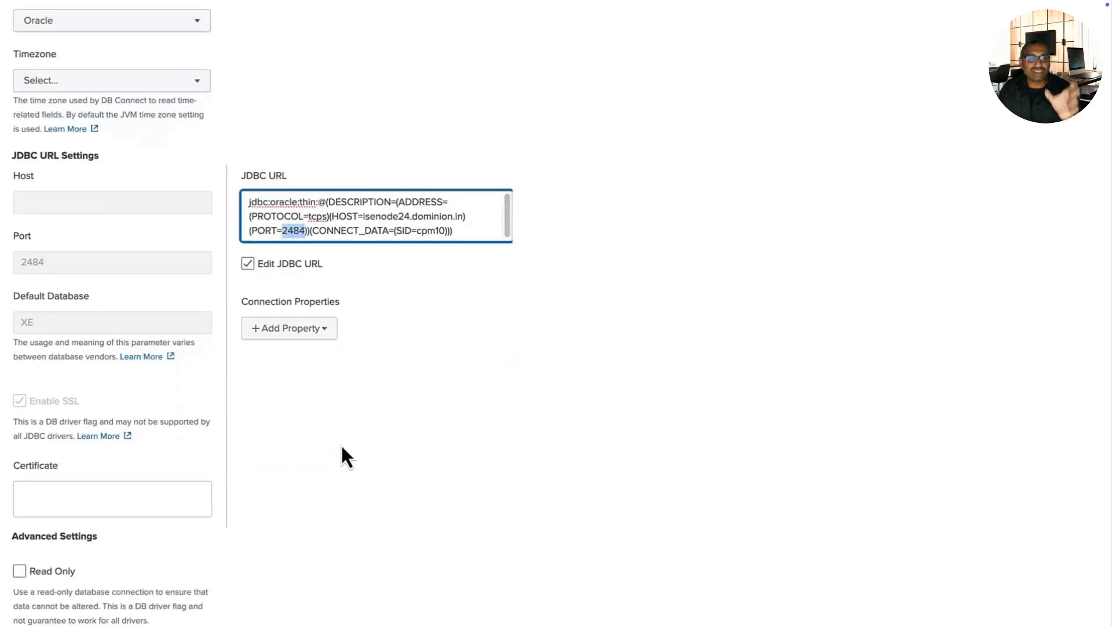
left_click(169, 397)
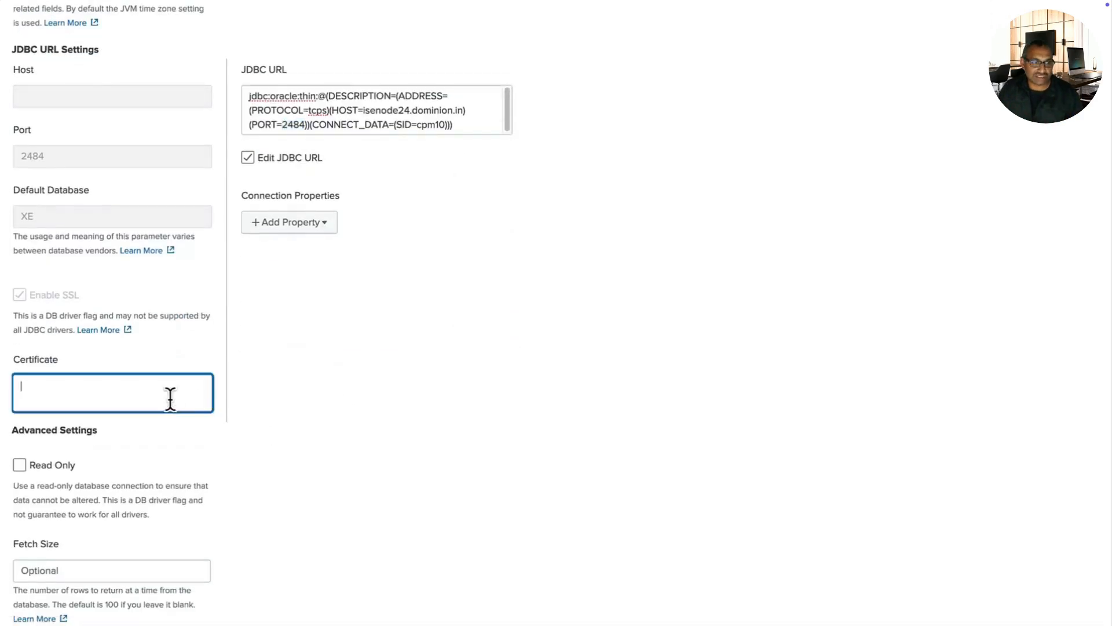
left_click(19, 465)
left_click(78, 397)
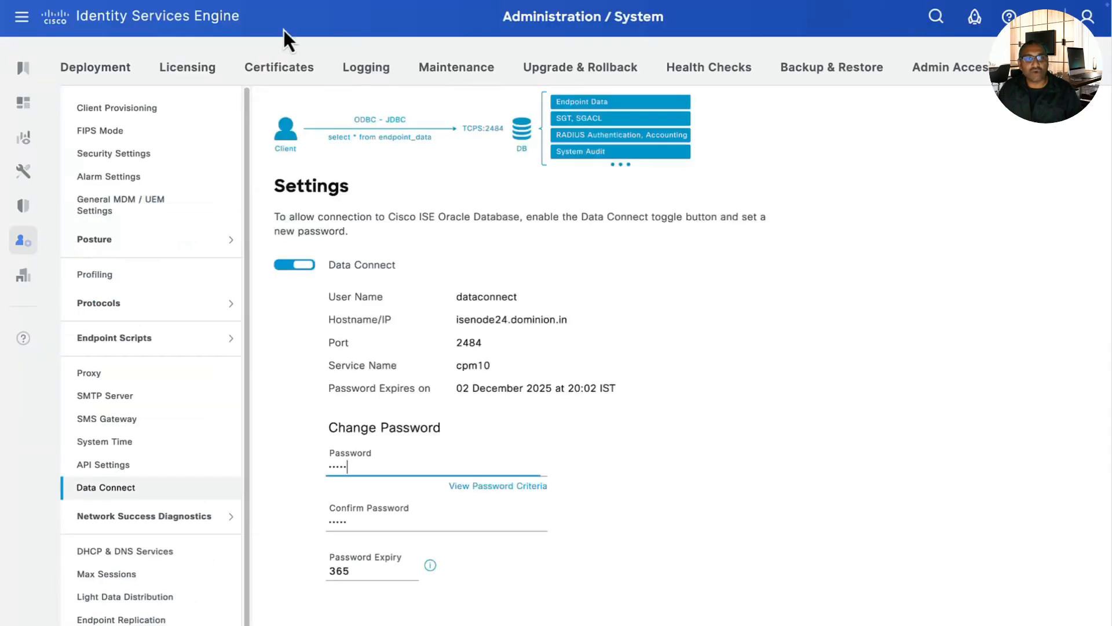
Step: In ISE System Certificates, collapse isenode21 and expand the isenode24 certificate group
mouse_move(26, 243)
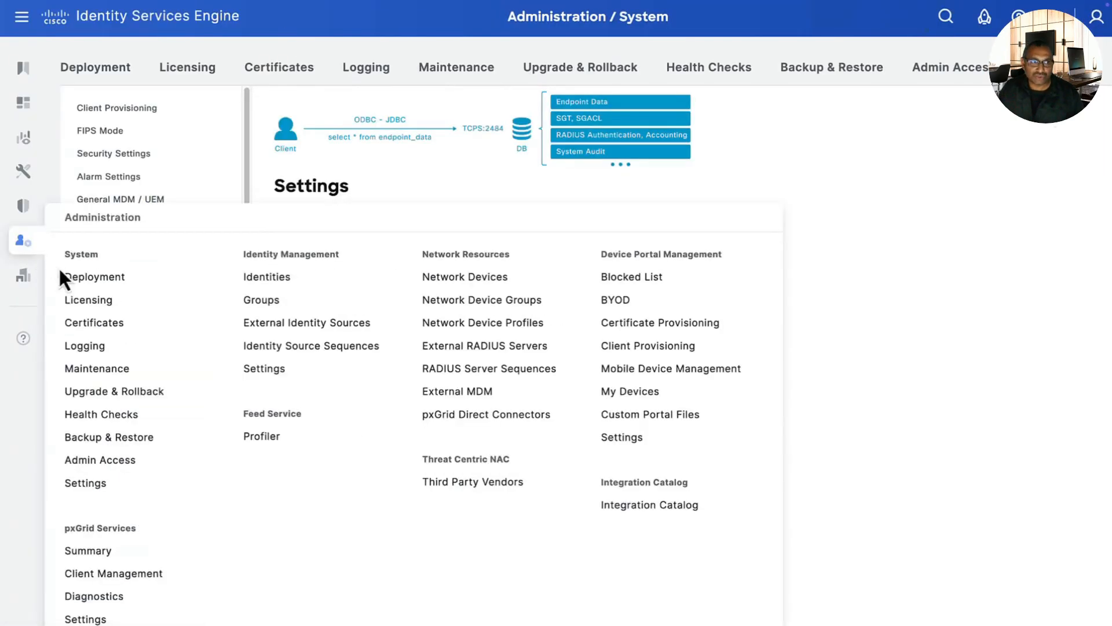
left_click(77, 323)
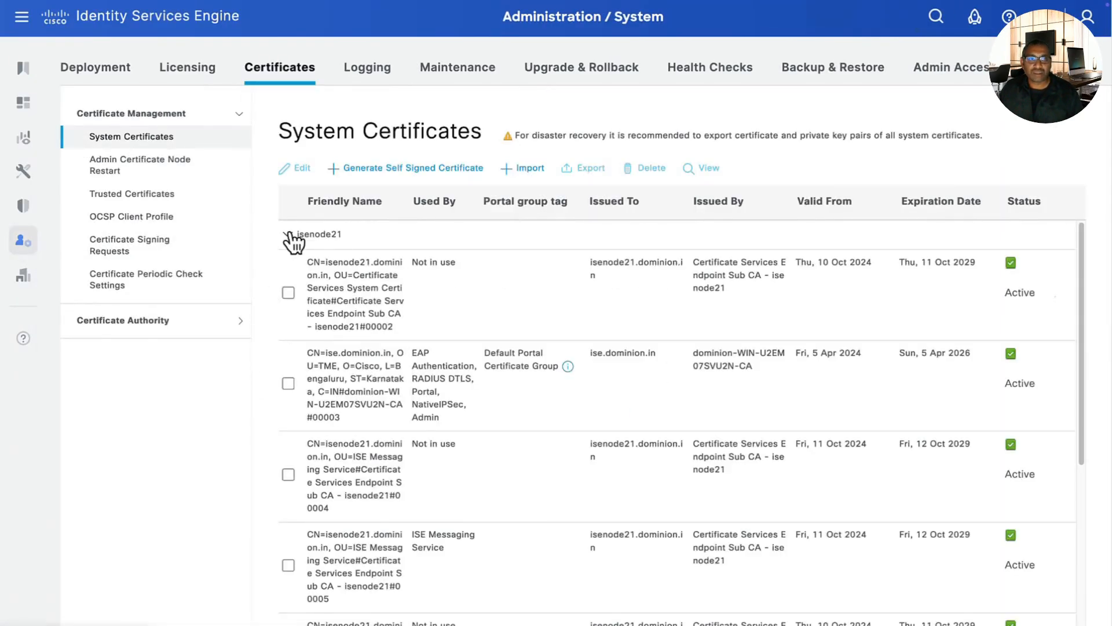
left_click(288, 235)
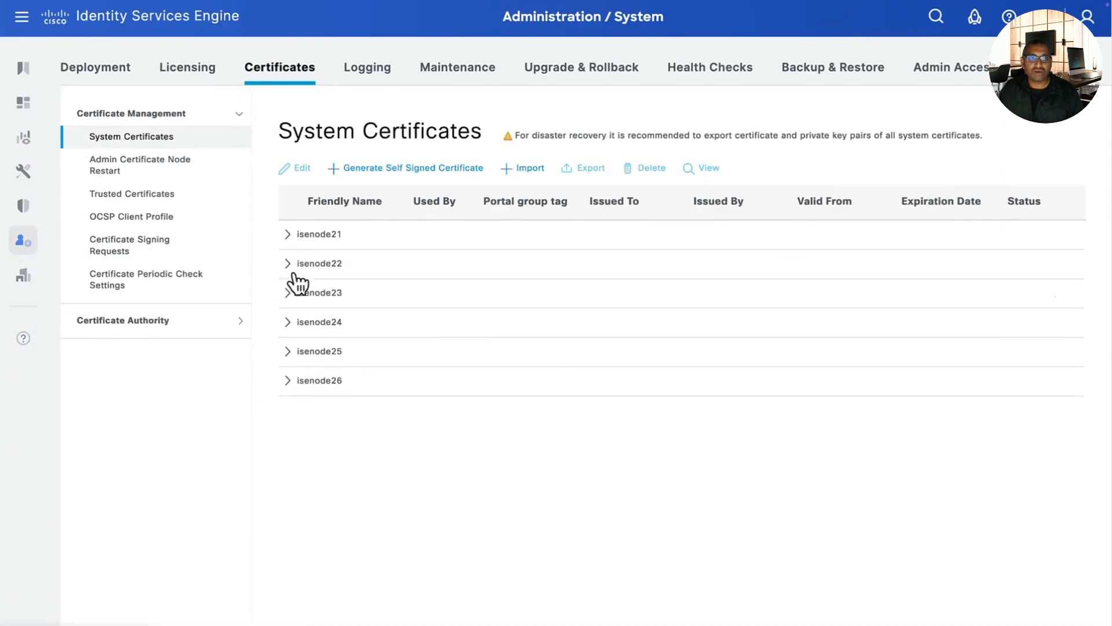
left_click(288, 323)
scroll(313, 388, "down", 3)
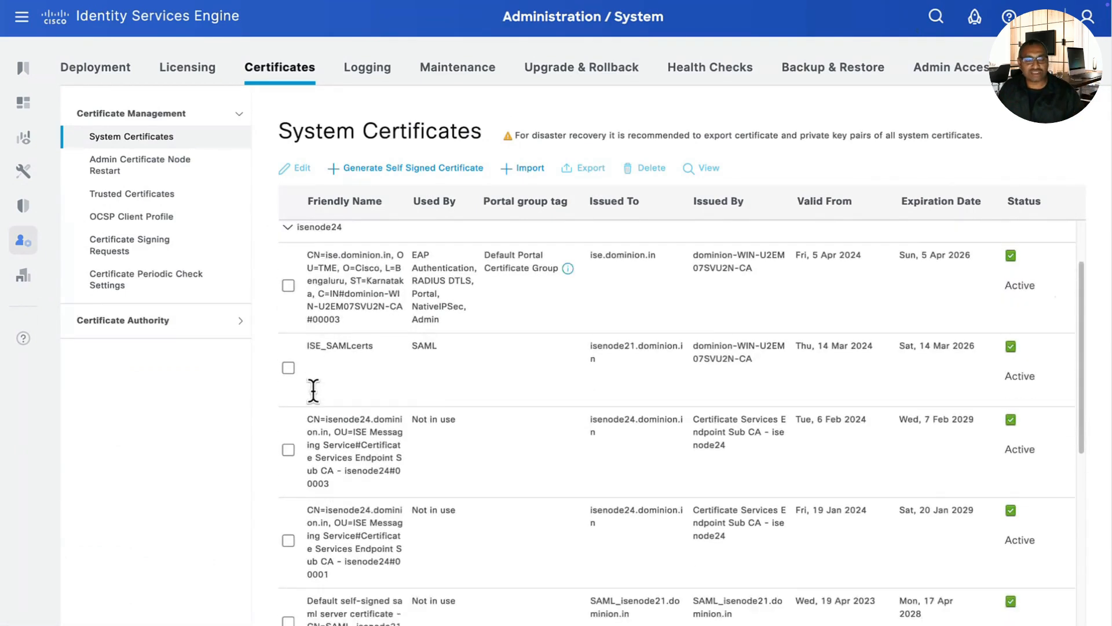
scroll(313, 390, "down", 2)
scroll(295, 359, "up", 3)
Step: Export the first isenode24 certificate only to the Desktop as .pem and copy its text
left_click(288, 322)
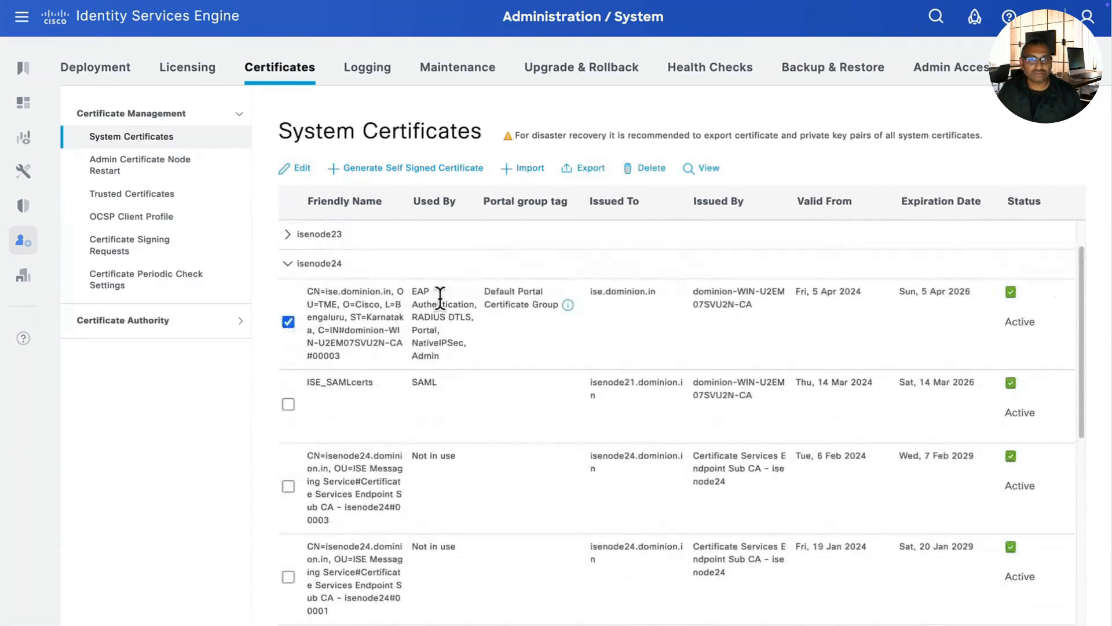
left_click(581, 169)
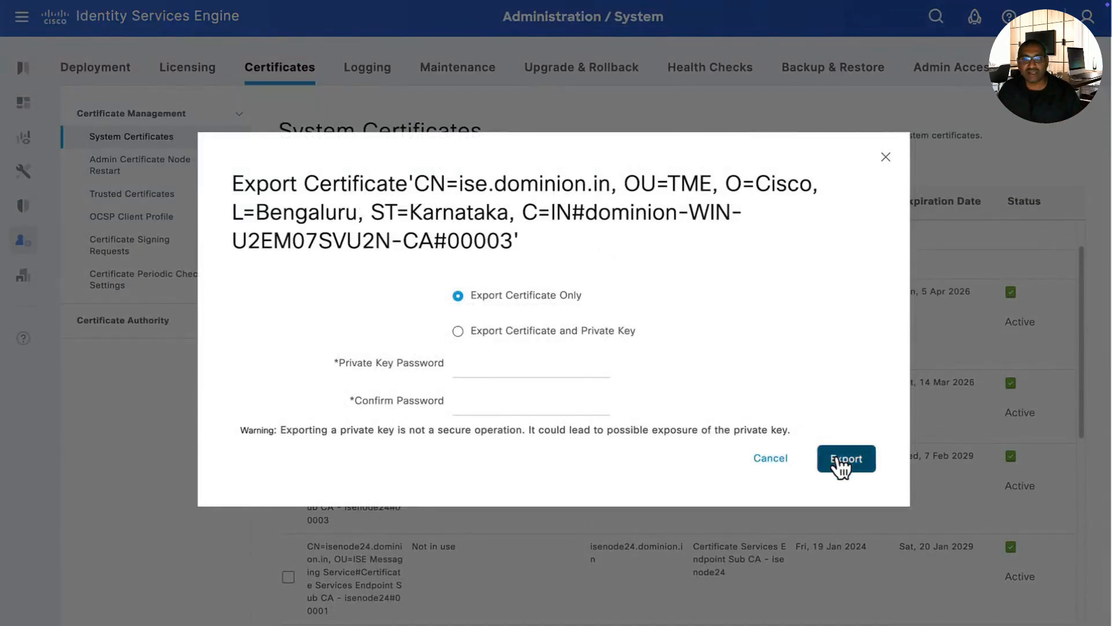
left_click(845, 459)
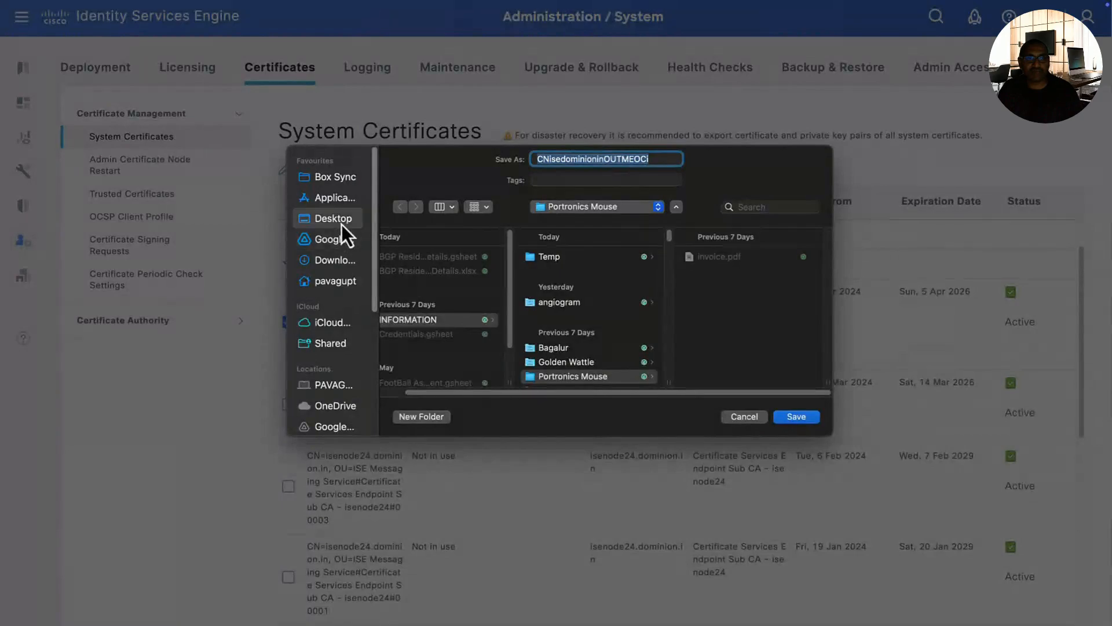
left_click(336, 221)
left_click(794, 417)
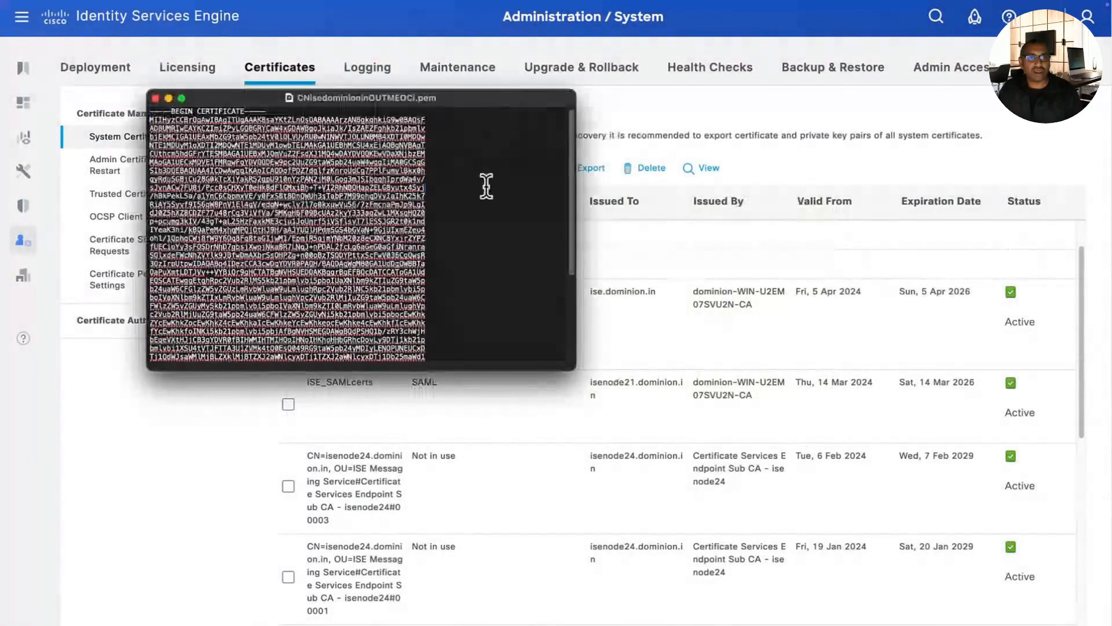
key("super+a")
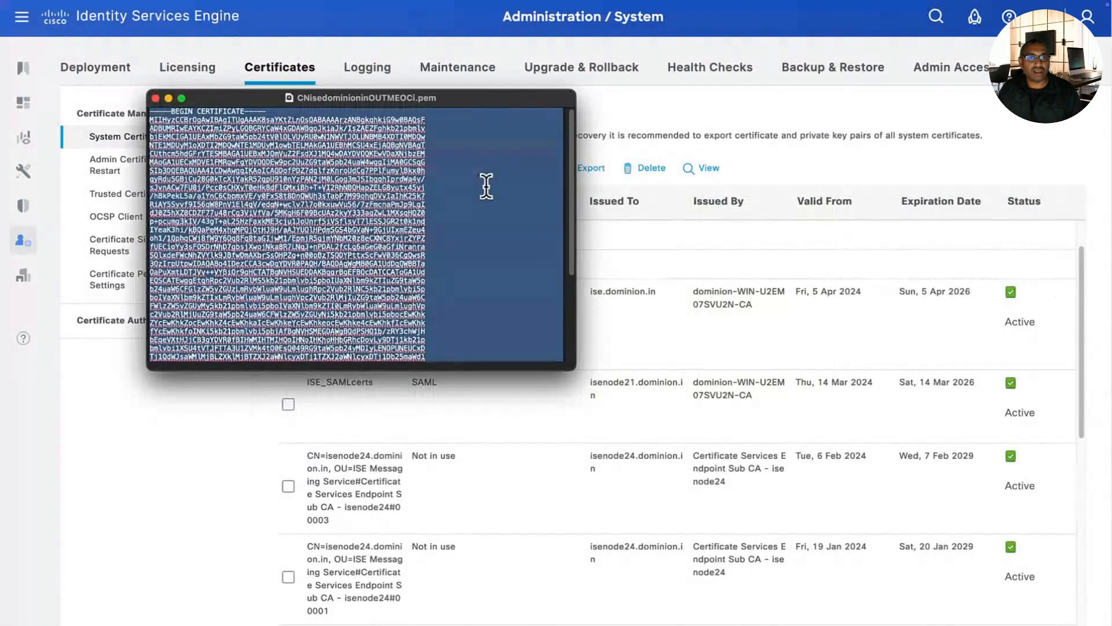
key("super+q")
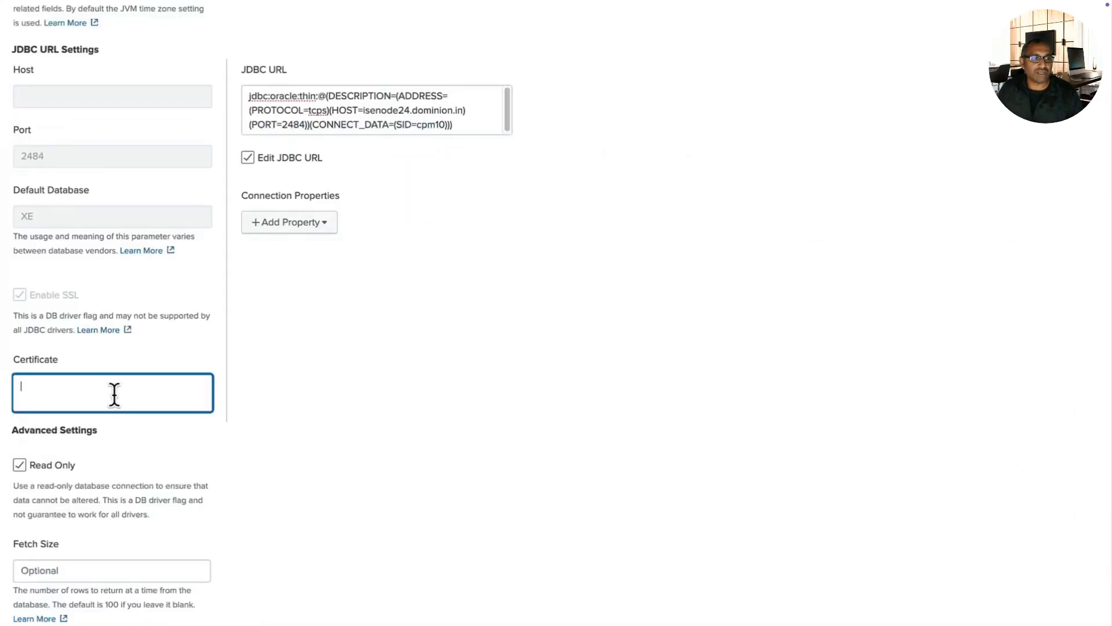
Step: Paste the ISE certificate, remove the trailing blank line, and save isenode24_DataConnect
key("super+v")
key("BackSpace")
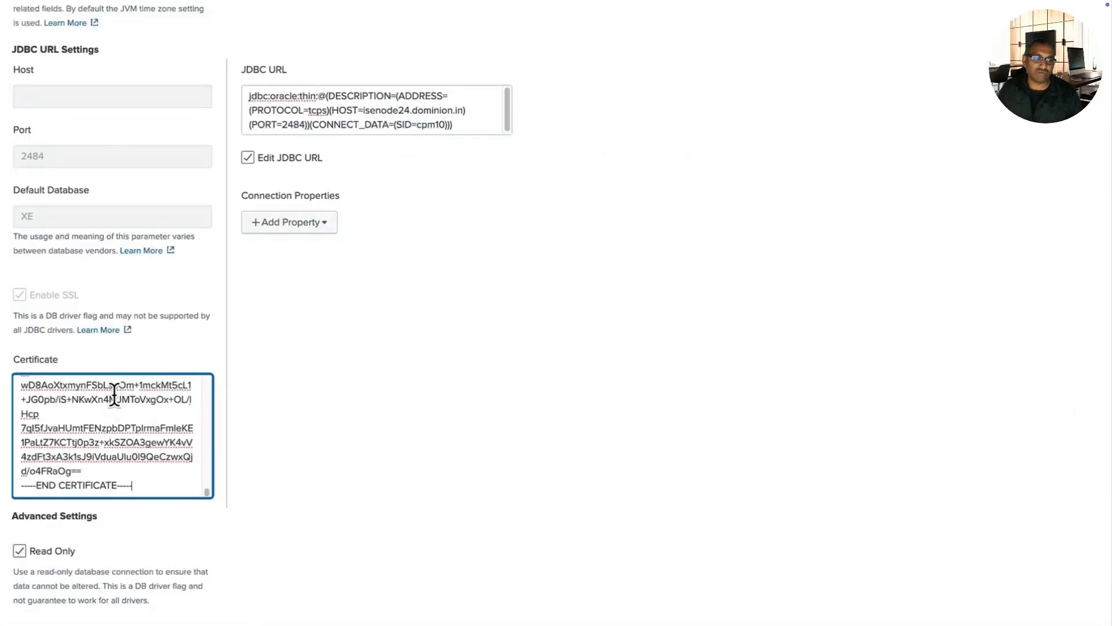
scroll(136, 494, "down", 5)
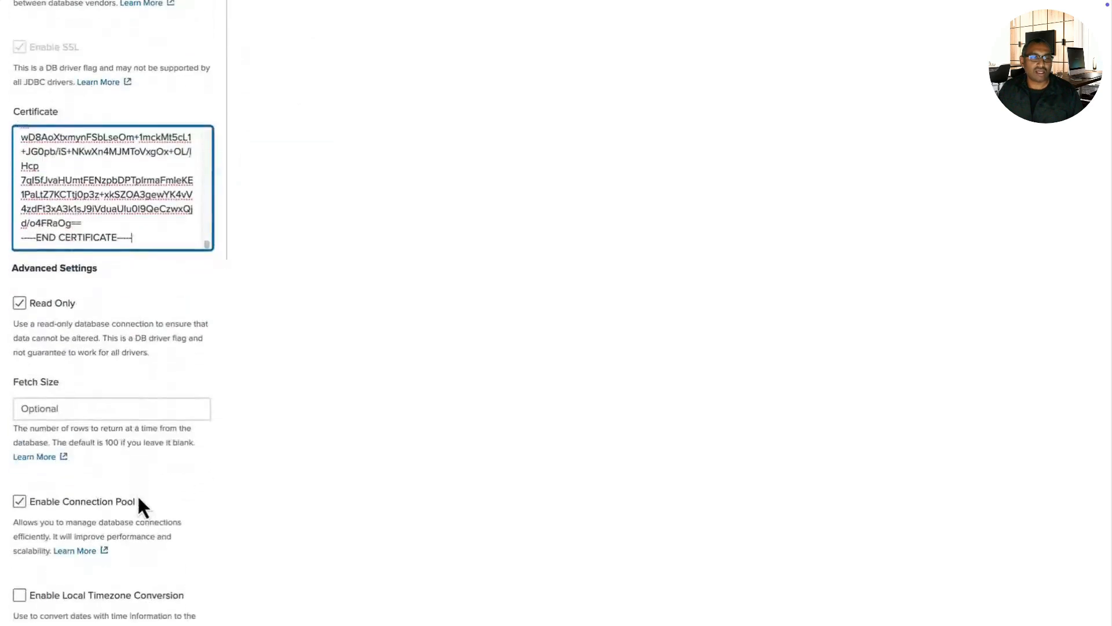
scroll(269, 377, "up", 11)
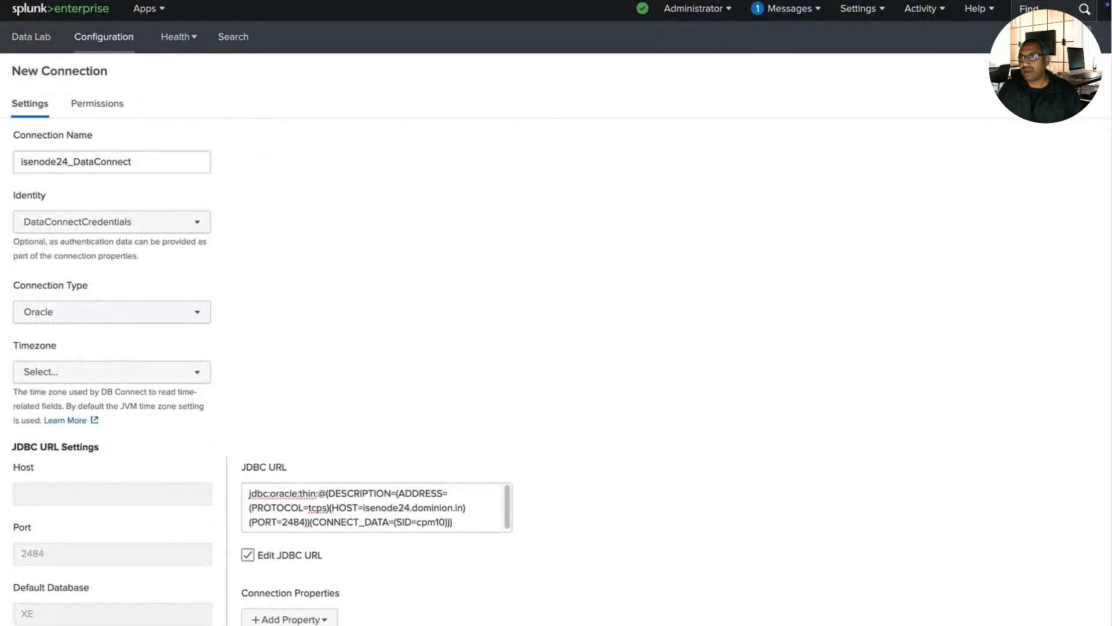
left_click(1072, 76)
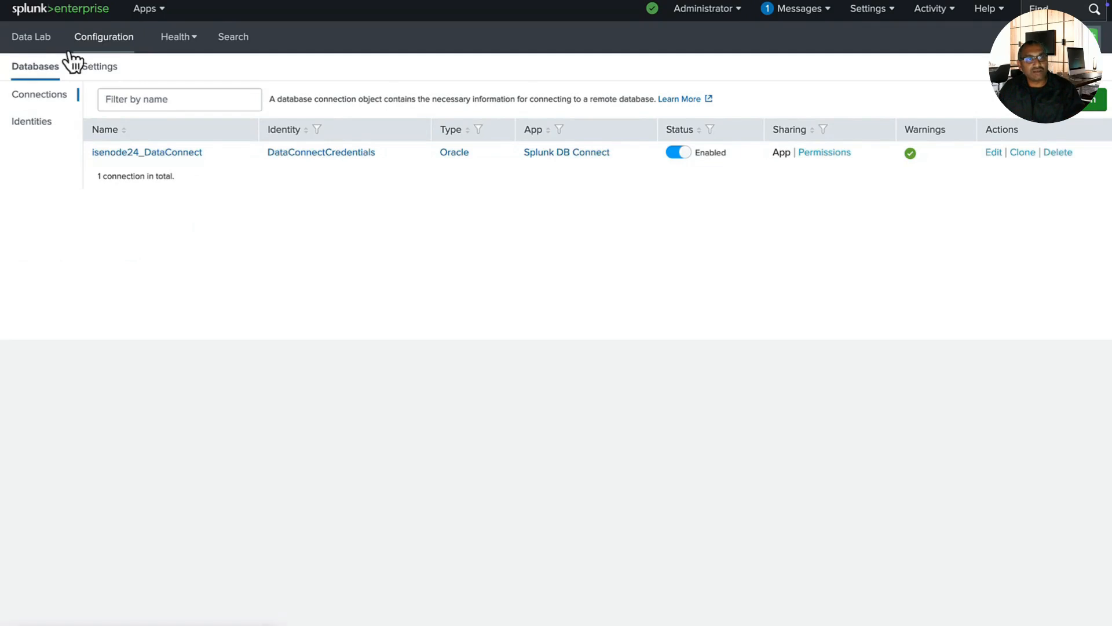
Step: From the Data Lab Inputs page, launch the New Input wizard
left_click(40, 45)
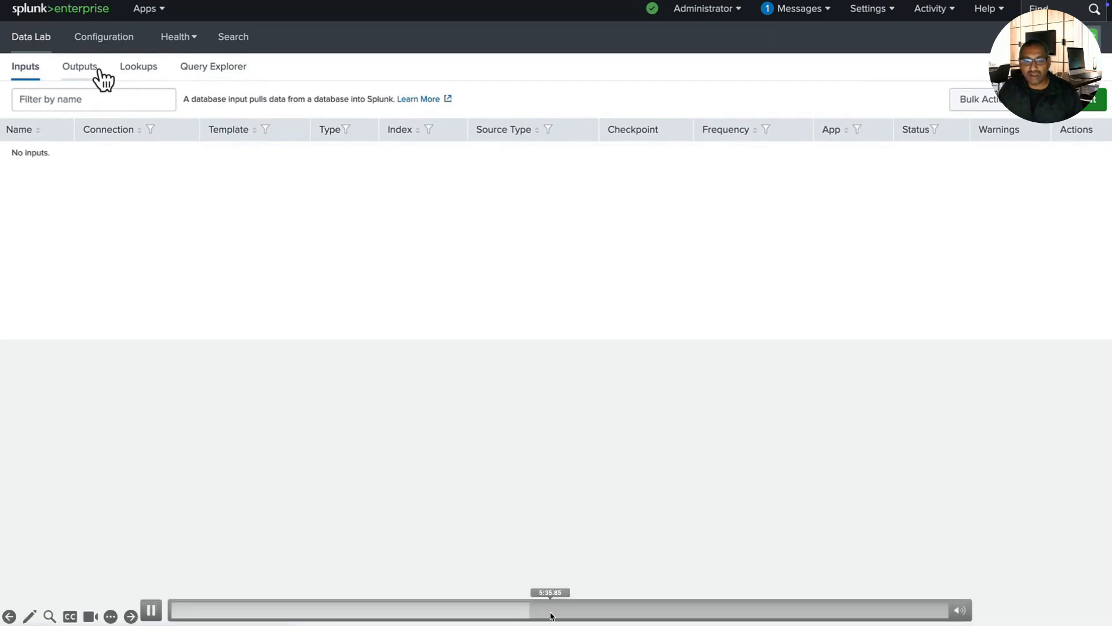
left_click(537, 610)
left_click(526, 611)
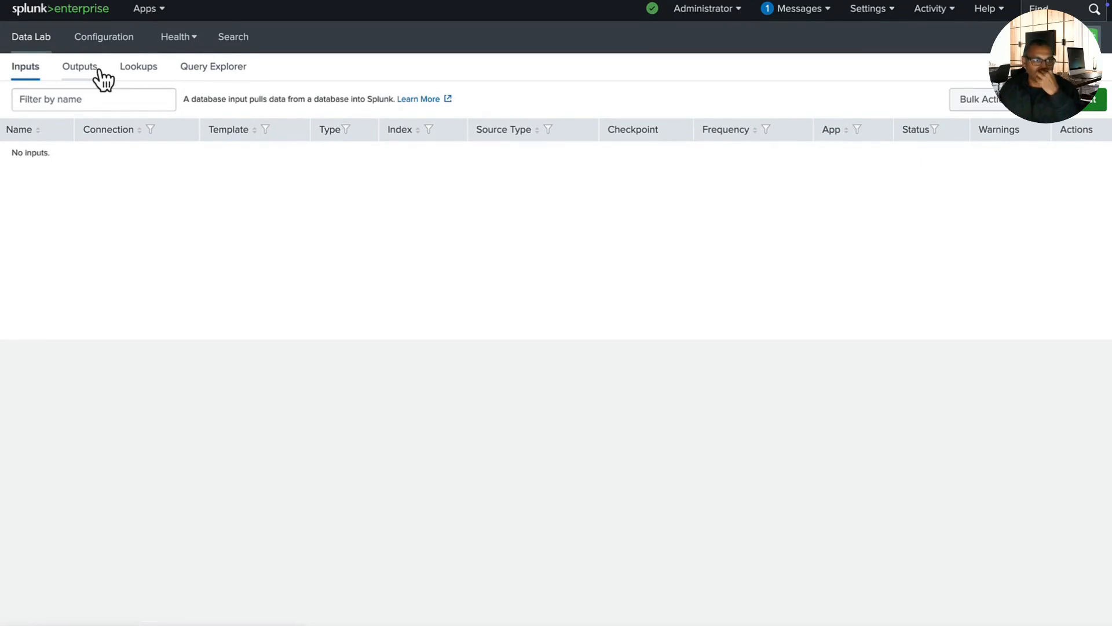
left_click(1085, 99)
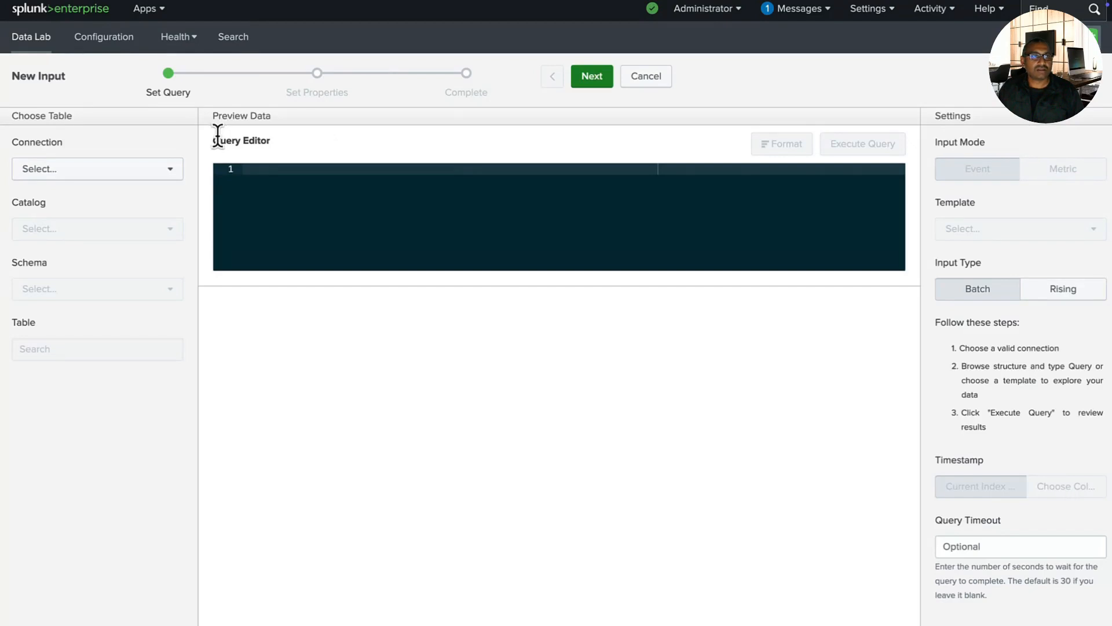
Step: Select isenode24_DataConnect, paste the radius_authentication_summary SQL, and execute it to preview results
left_click(157, 169)
left_click(144, 231)
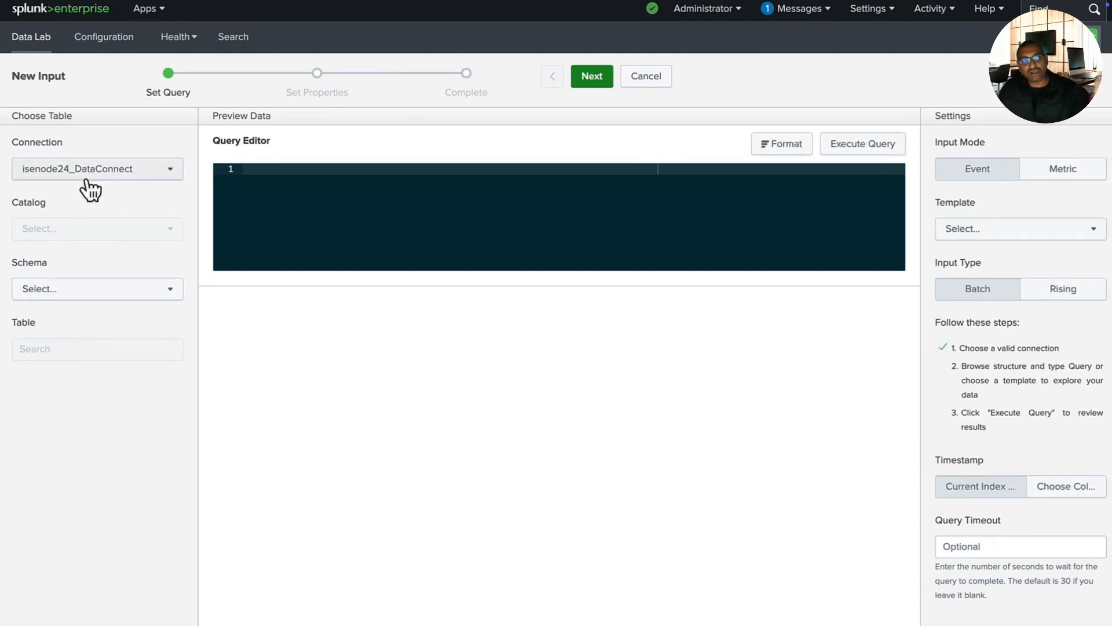
left_click(270, 169)
type("select access_service as allowed_protocol, sum(passed_count) as passed, sum(failed_count) as failed, sum(passed_count) + sum(failed_count) as total, round(to_char(((sum(failed_count) / (sum(passed_count) + sum(failed_count))) * 100)), 2) as failed_percentage, round(to_char(sum(total_response_time)/(sum(passed_count) + sum(failed_count))), 2) as total_response_time, max(max_response_time) as max_response_time from radius_authentication_summary group by access_service ;")
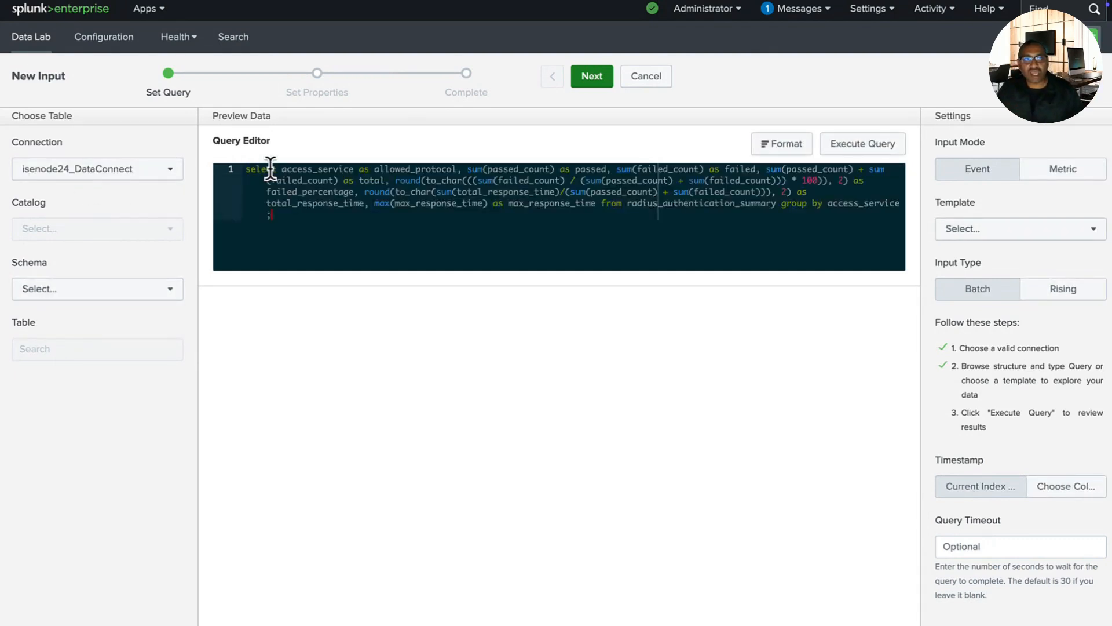
left_click(593, 76)
left_click(861, 180)
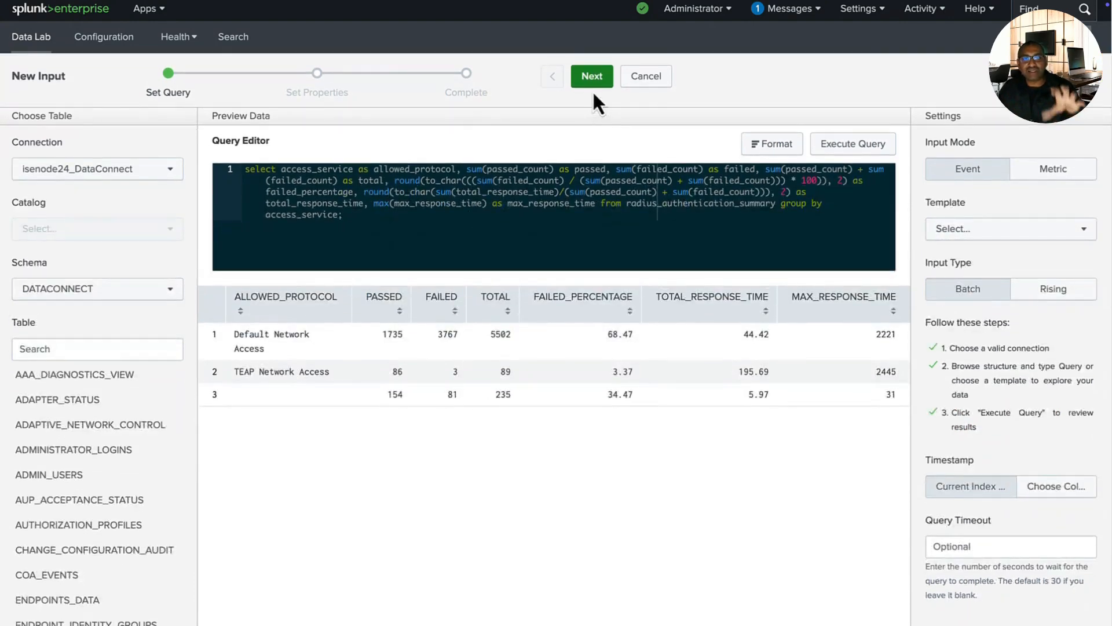
Step: On the input properties step, name the input PASSEDvsFailed
left_click(591, 77)
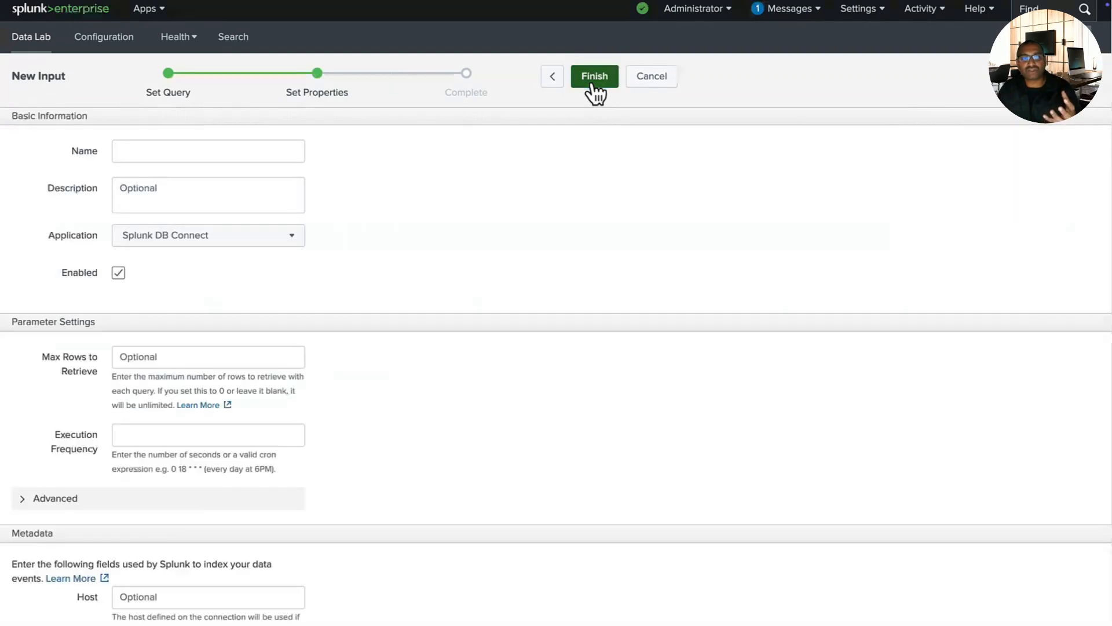
left_click(242, 150)
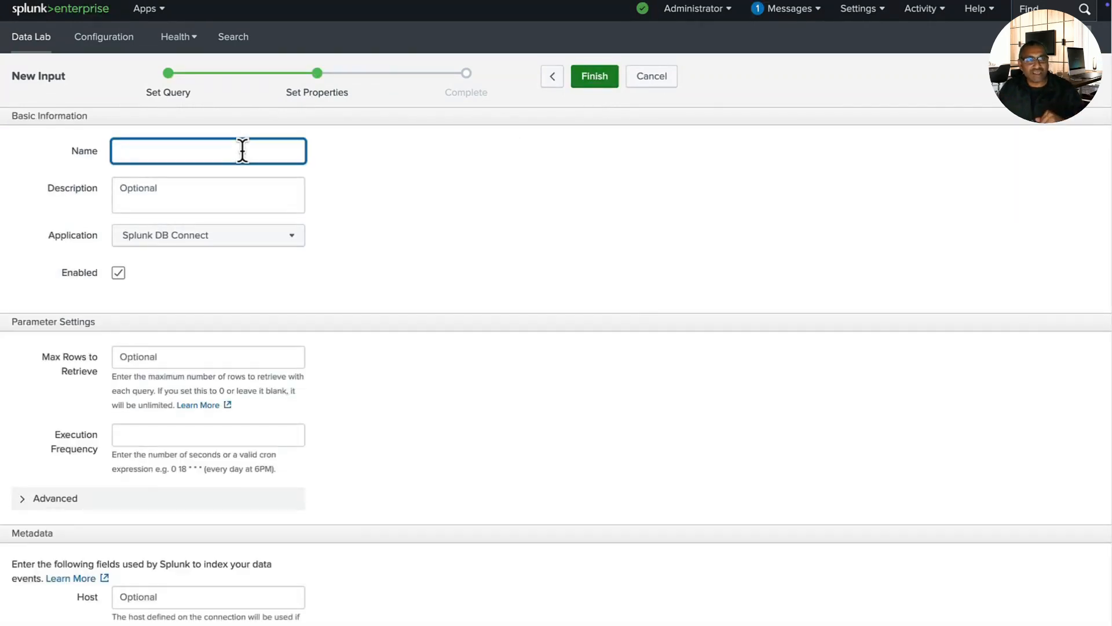
type("PASSED")
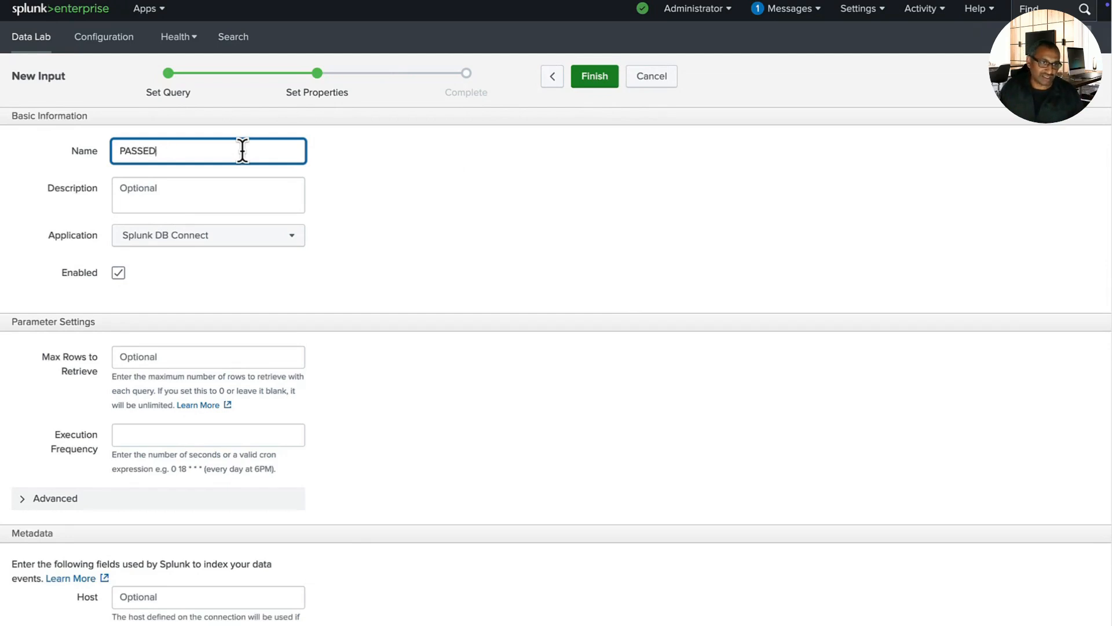
type("vsFailed")
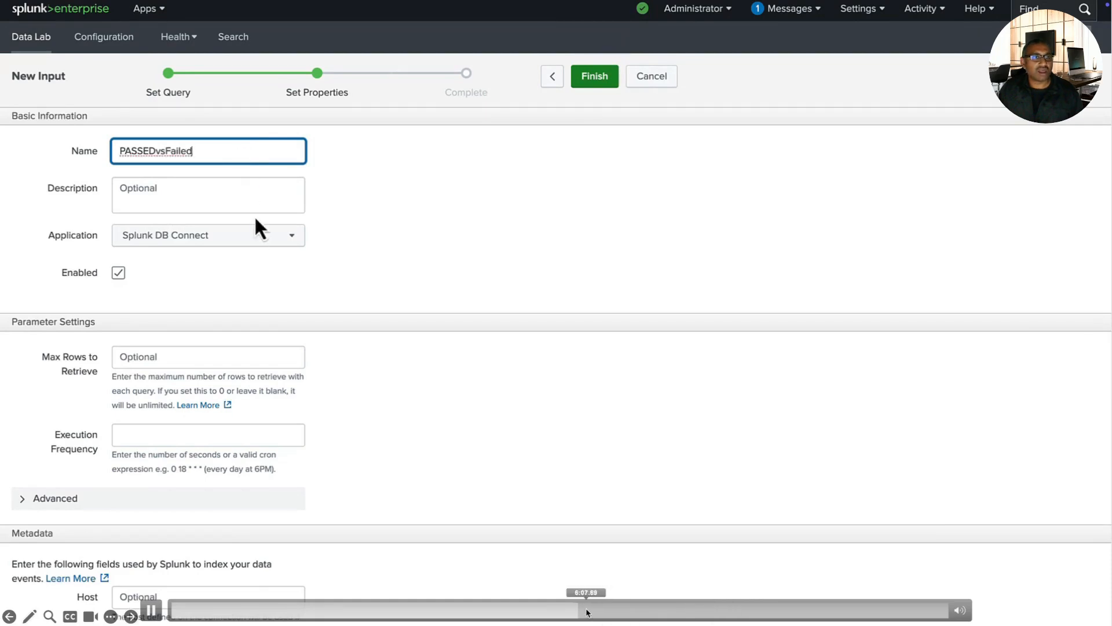
scroll(228, 316, "down", 3)
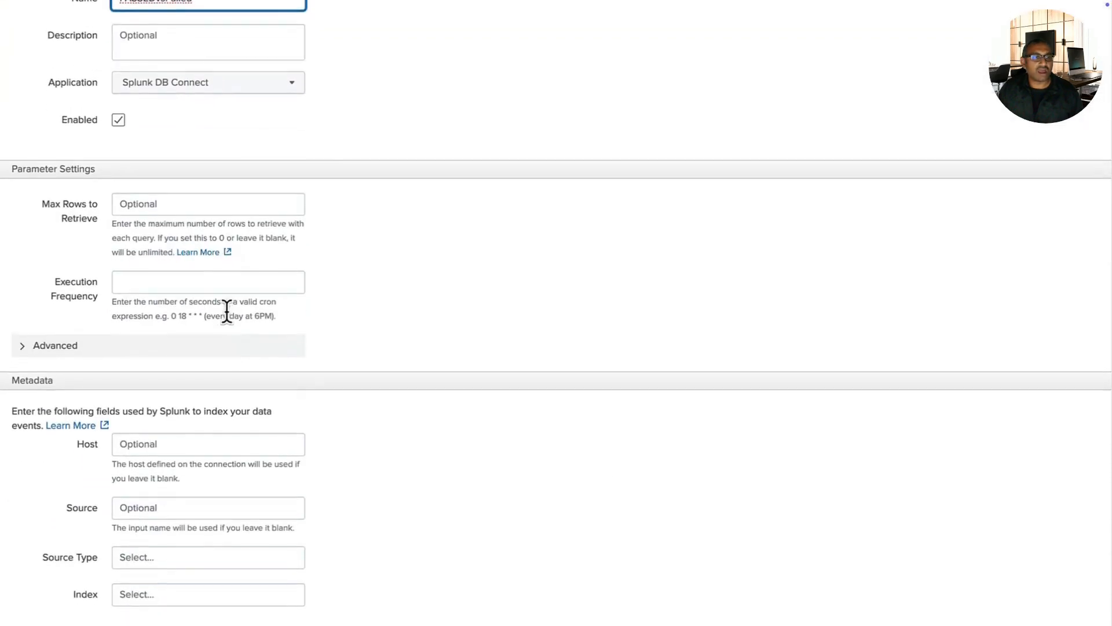
scroll(227, 313, "up", 2)
scroll(226, 312, "up", 1)
left_click(597, 82)
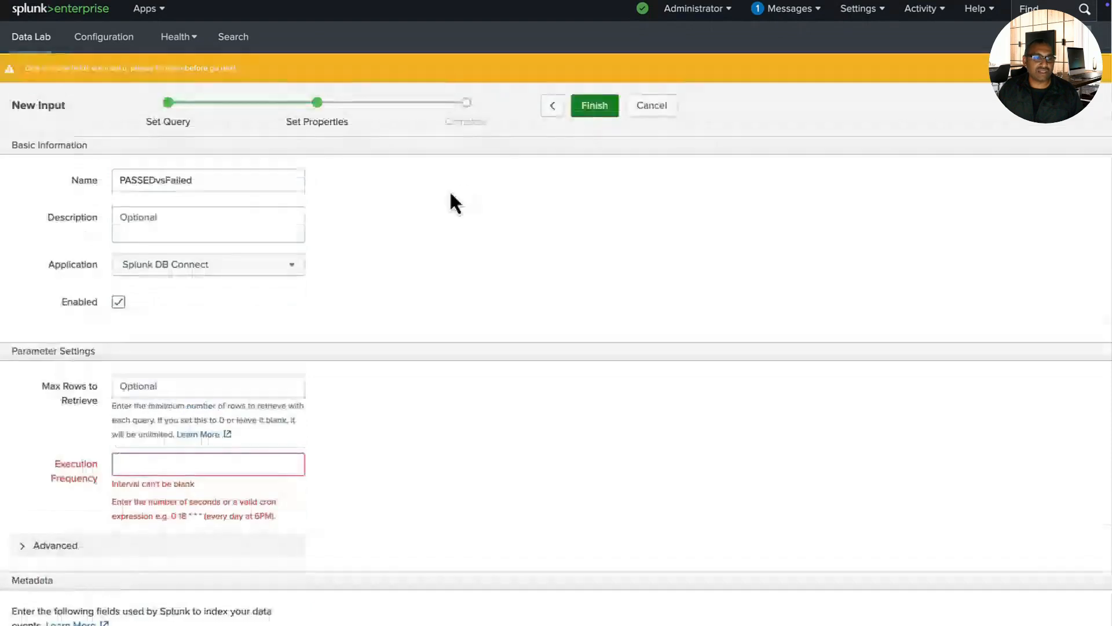
Step: Set execution frequency 60, source type Custom and index summary, then finish the input
left_click(197, 462)
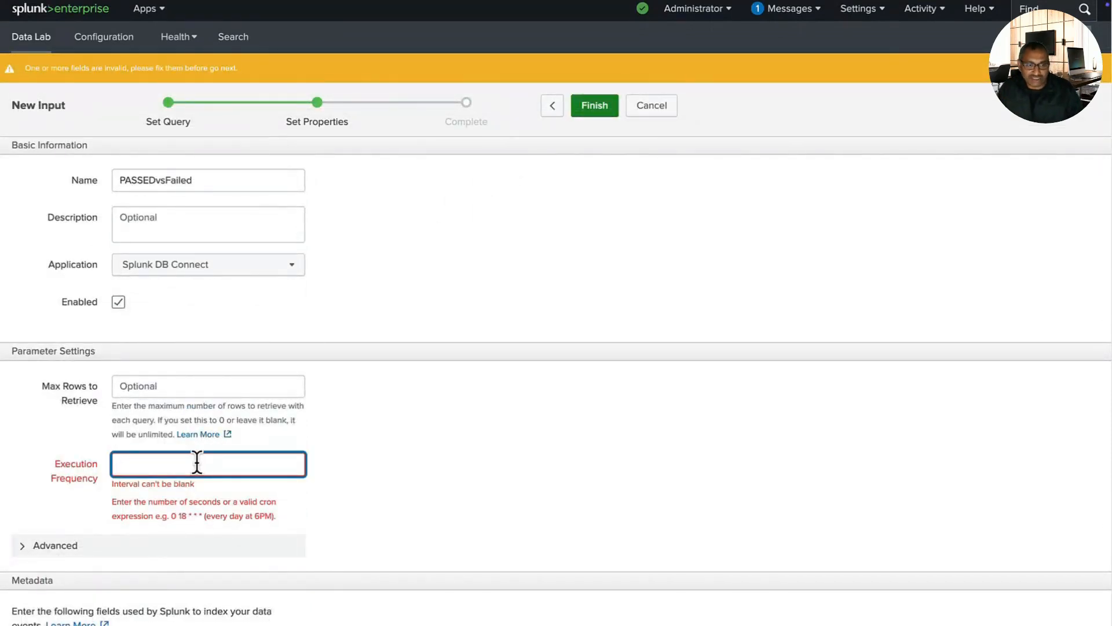
type("60")
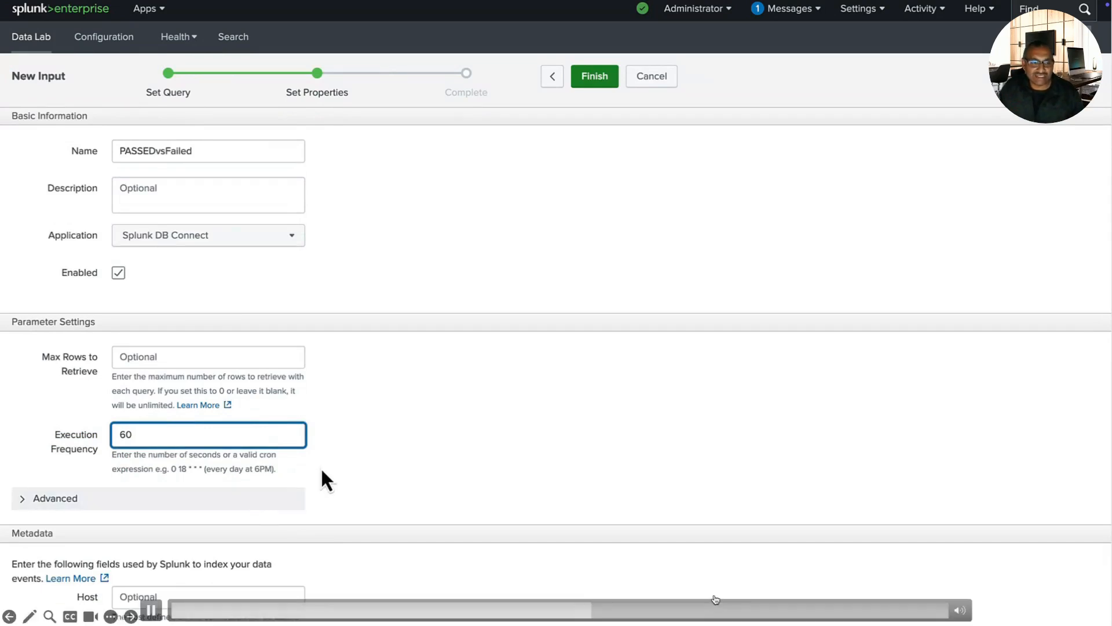
scroll(414, 484, "down", 3)
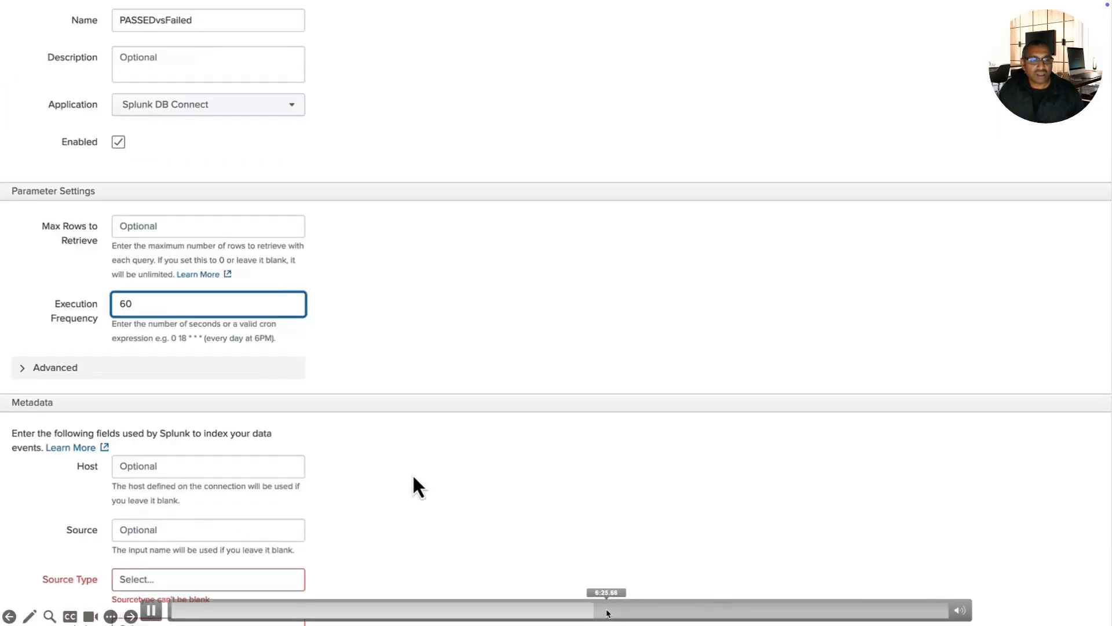
left_click(280, 537)
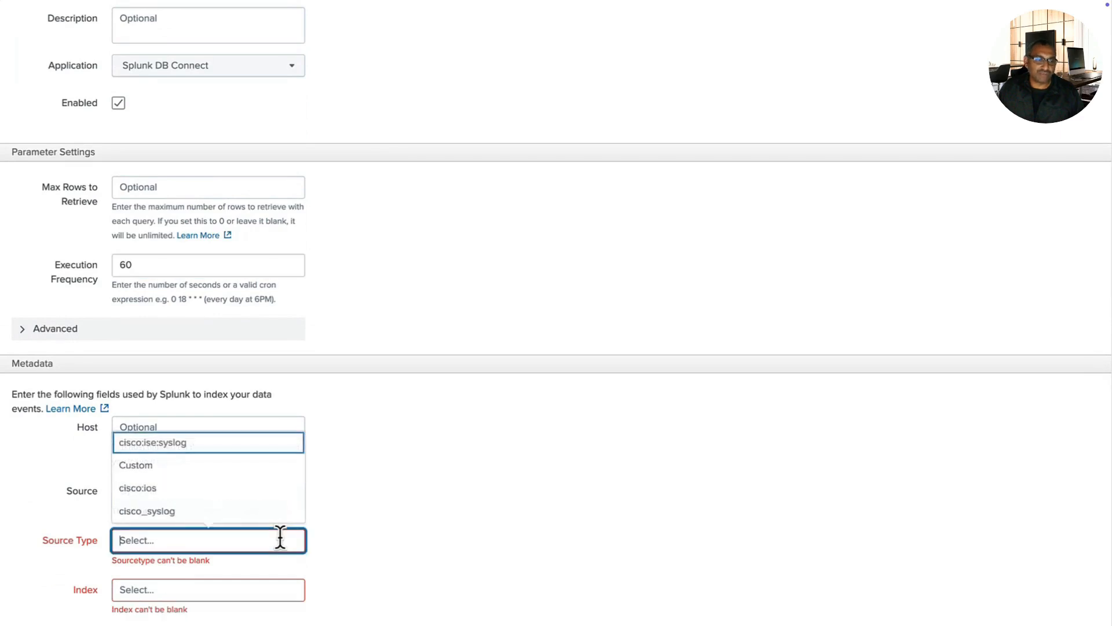
type("c")
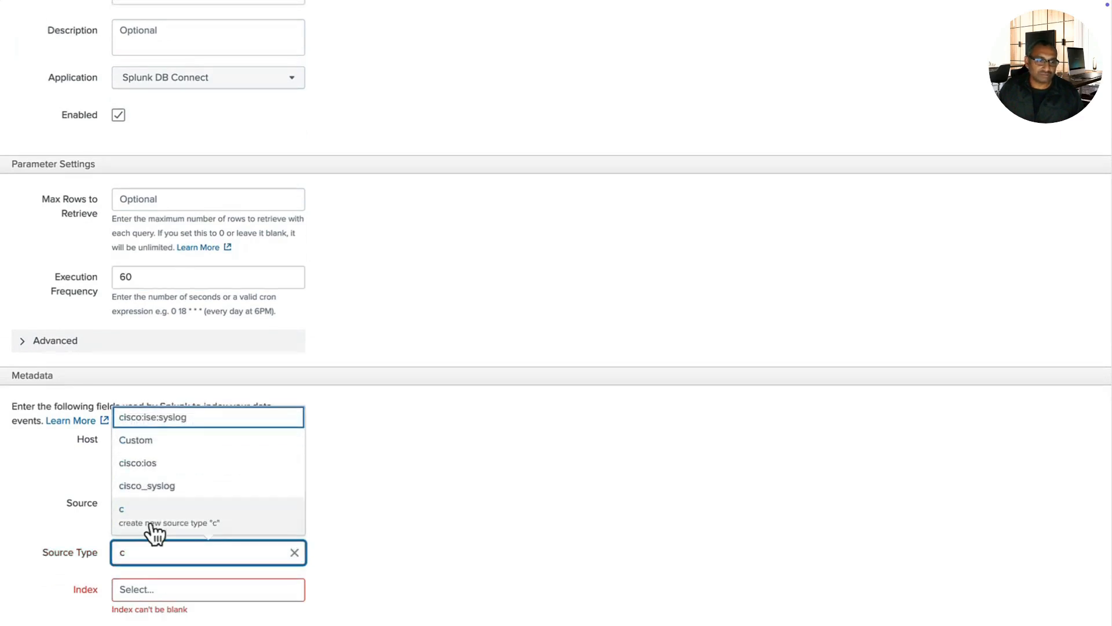
left_click(163, 445)
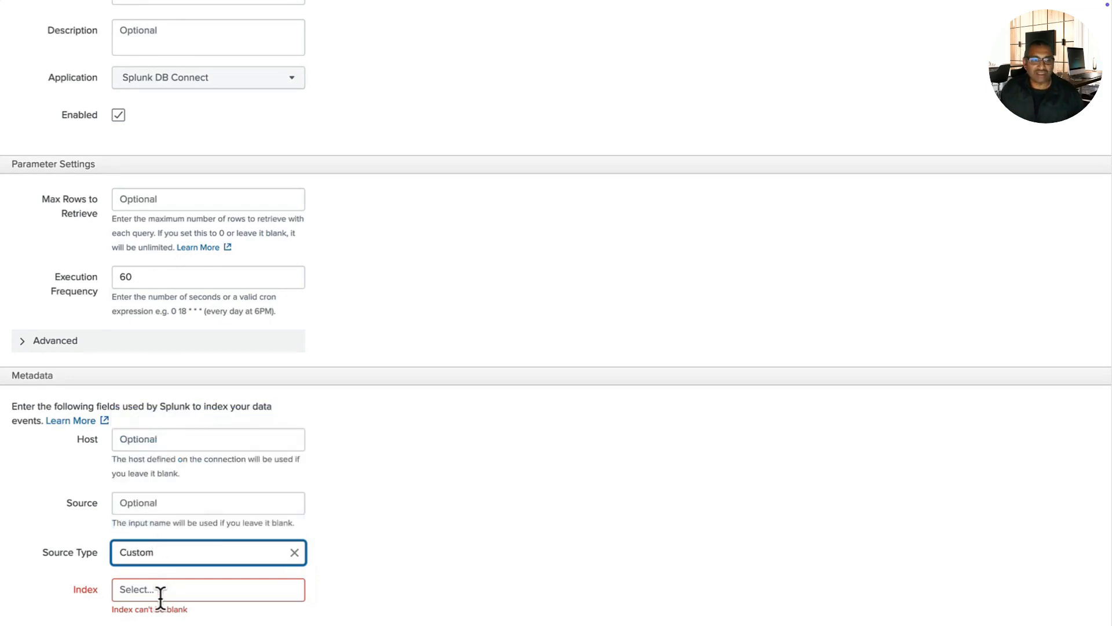
left_click(163, 578)
left_click(161, 561)
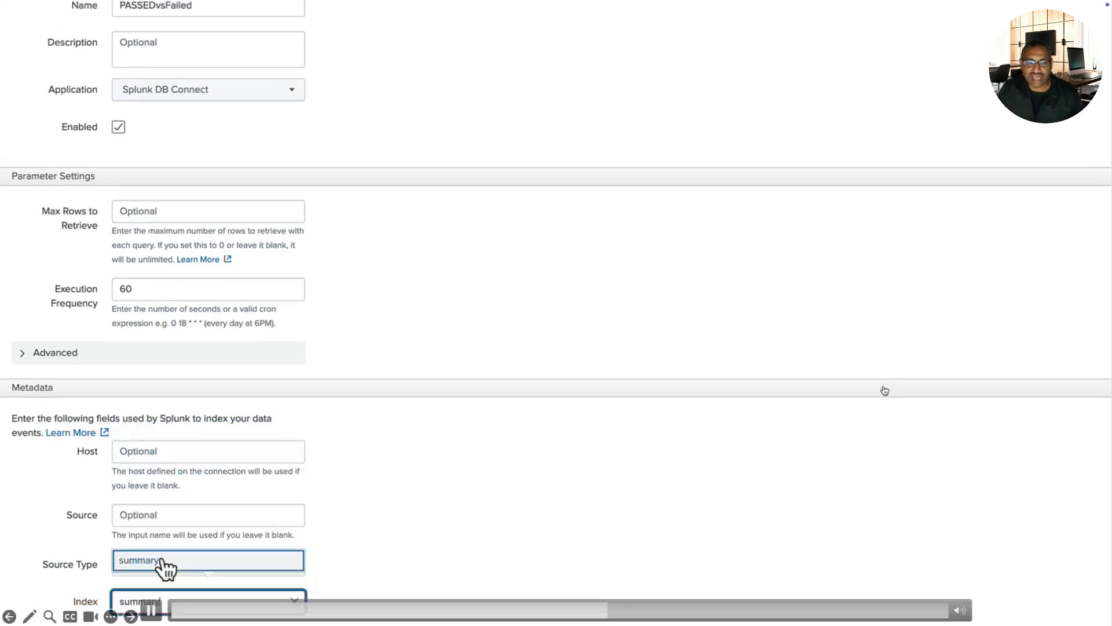
scroll(380, 491, "up", 4)
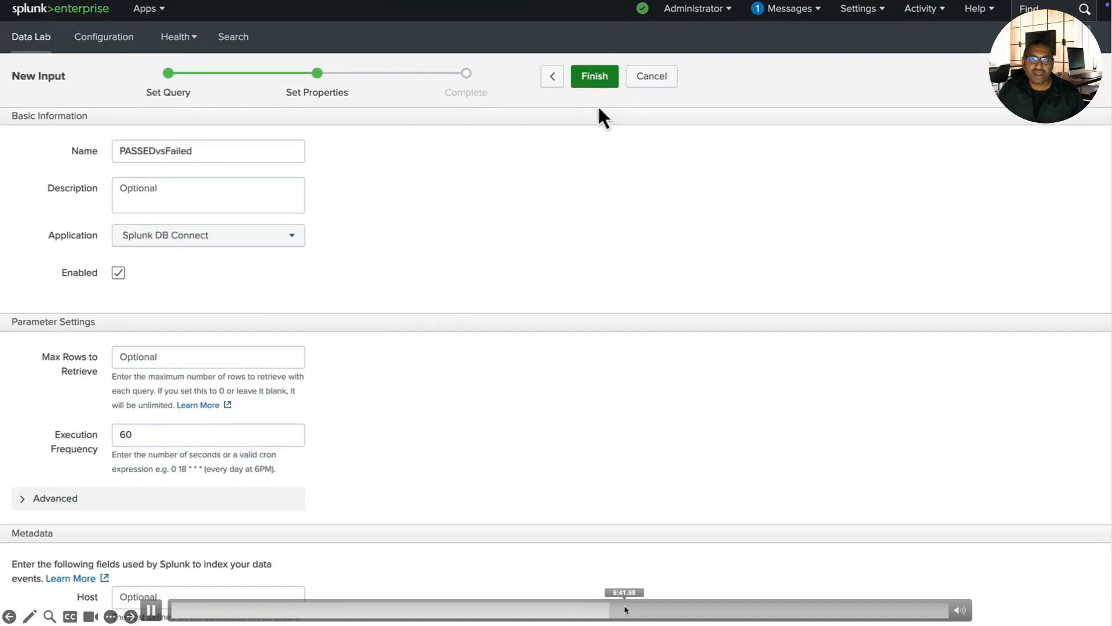
left_click(595, 79)
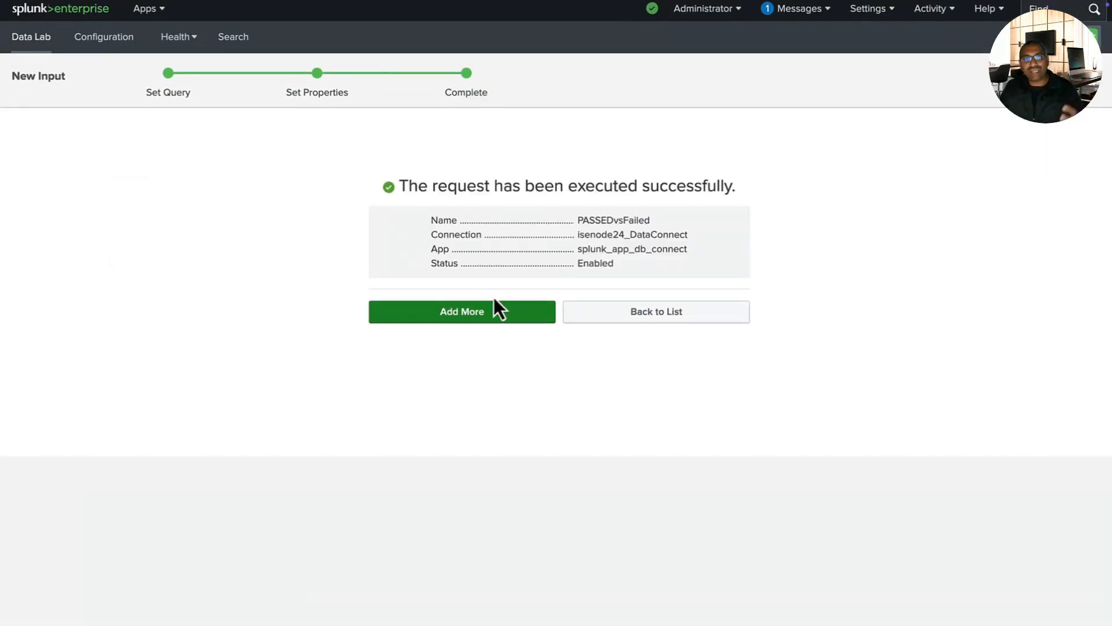
Step: Search the PASSEDvsFailed input's indexed events from the inputs list, then skip to the next input's properties
left_click(595, 318)
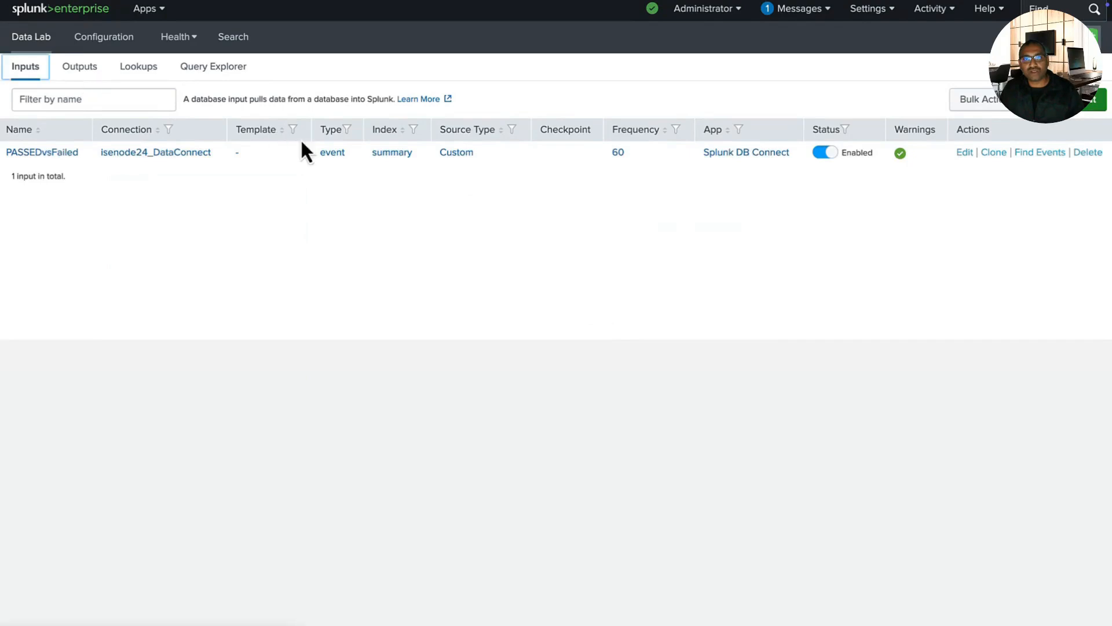
left_click(1032, 154)
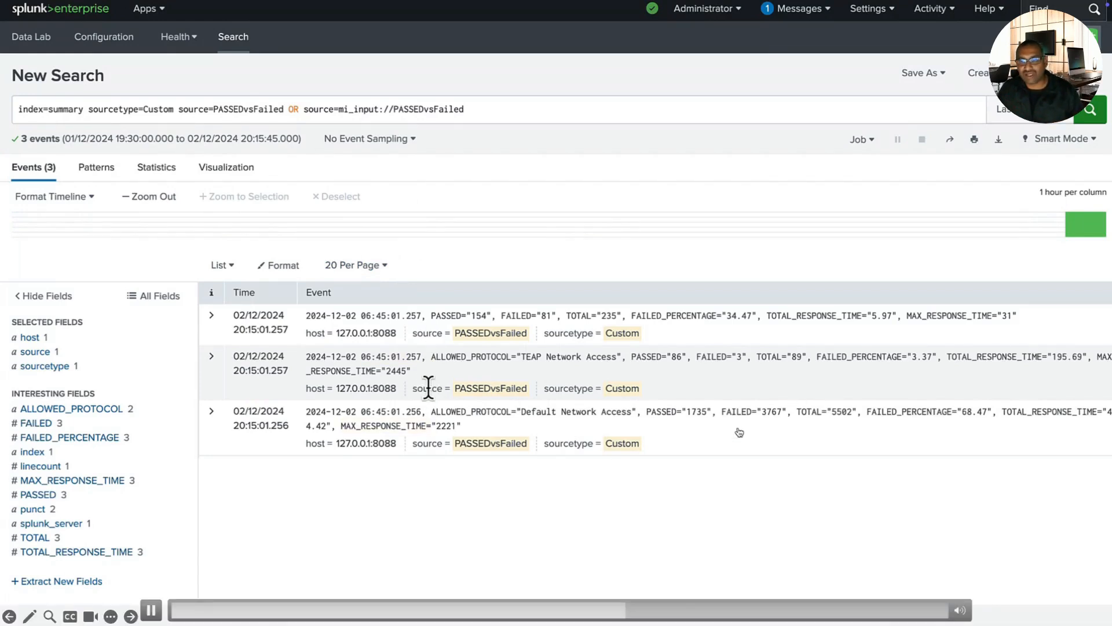
left_click(673, 609)
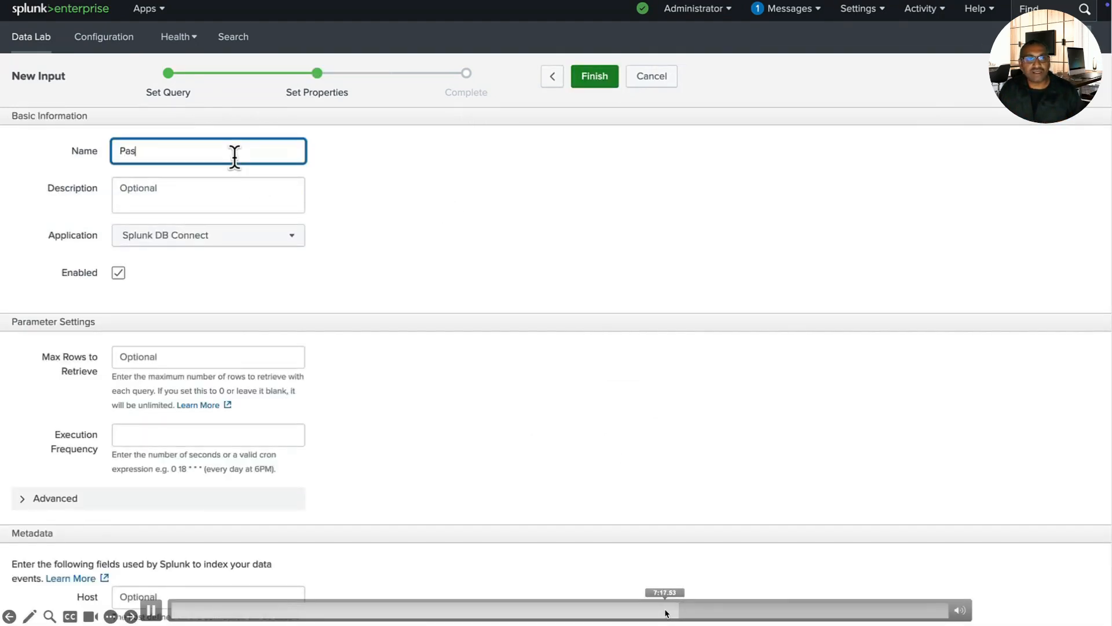
Step: Skip ahead to the PassedAuthenticationsLocationwise search results and the next input's properties page
left_click_drag(667, 613, 711, 612)
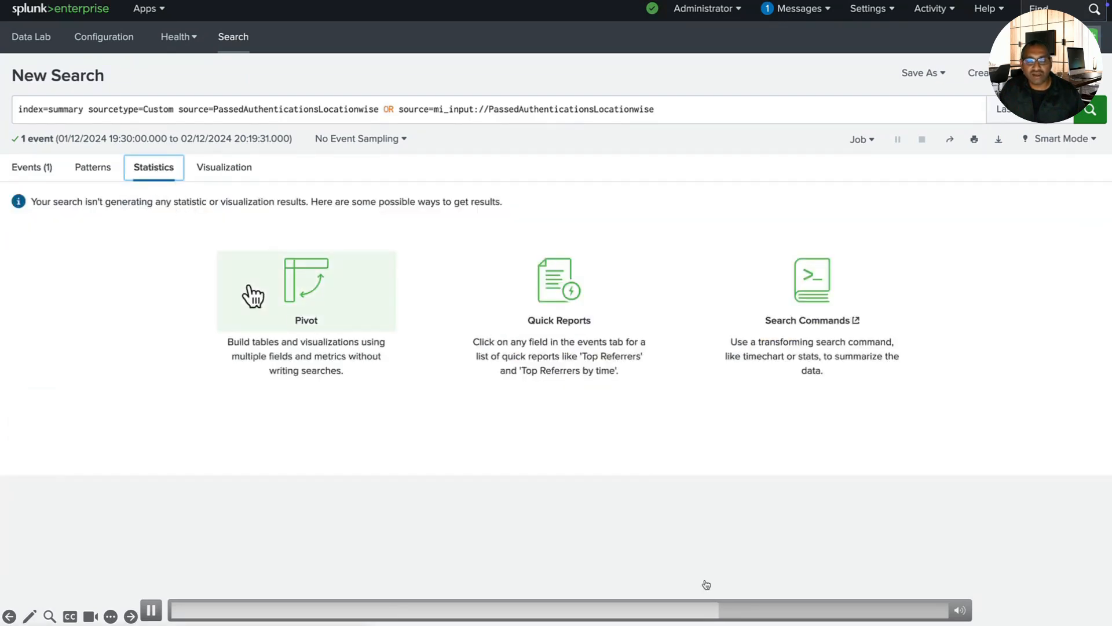
left_click(734, 608)
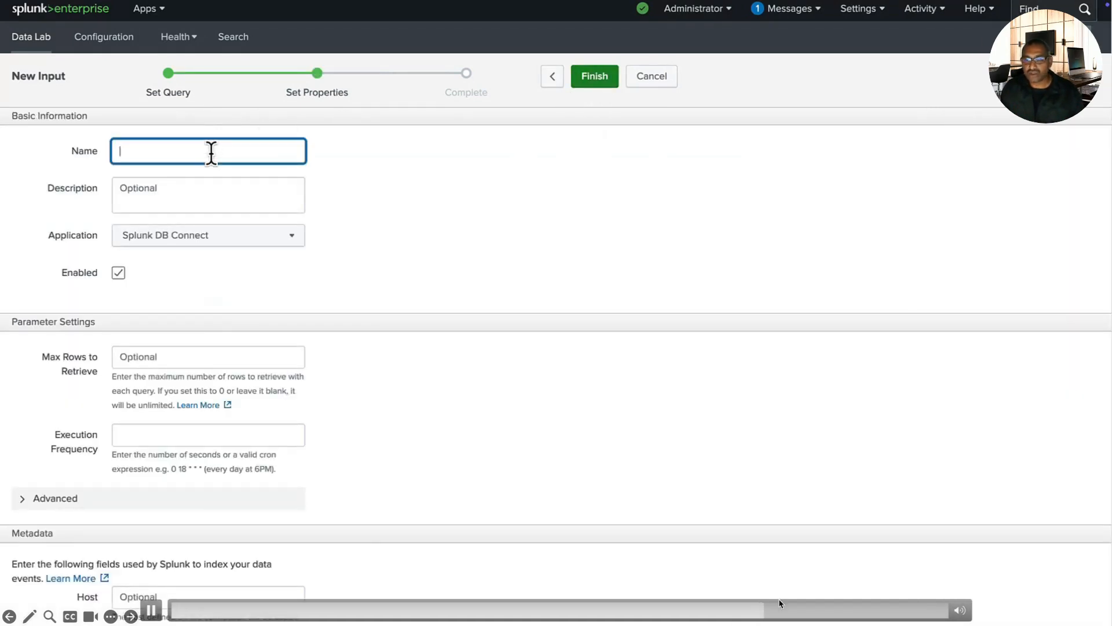
Step: Query the POLICY_SETS table for only POLICYSET_NAME and POLICYSET_STATUS instead of all columns
left_click_drag(779, 601, 818, 608)
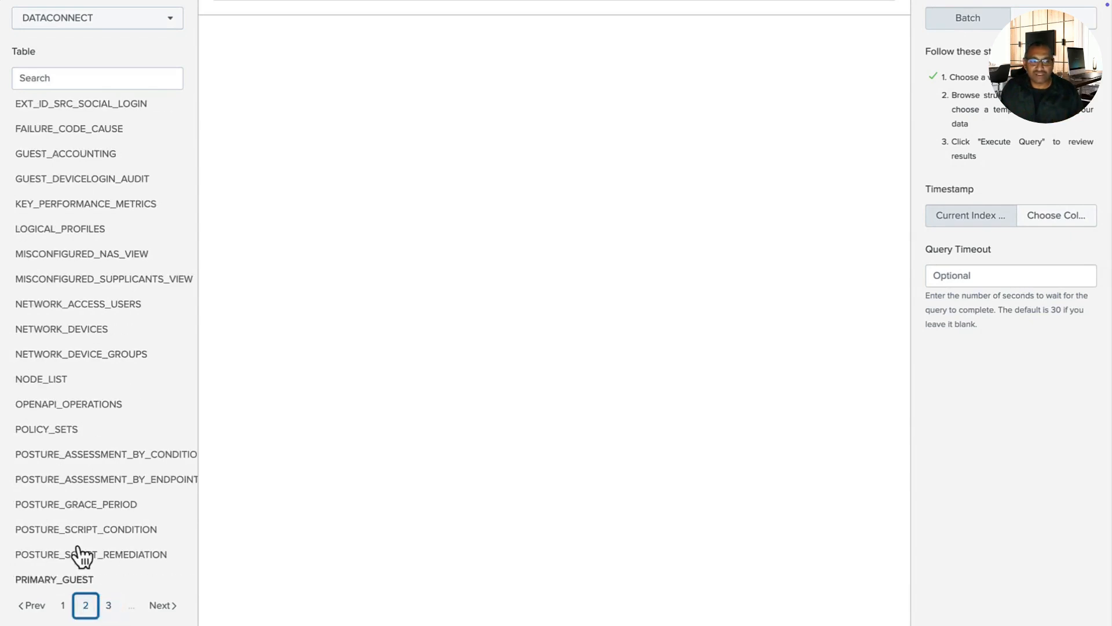
left_click(70, 431)
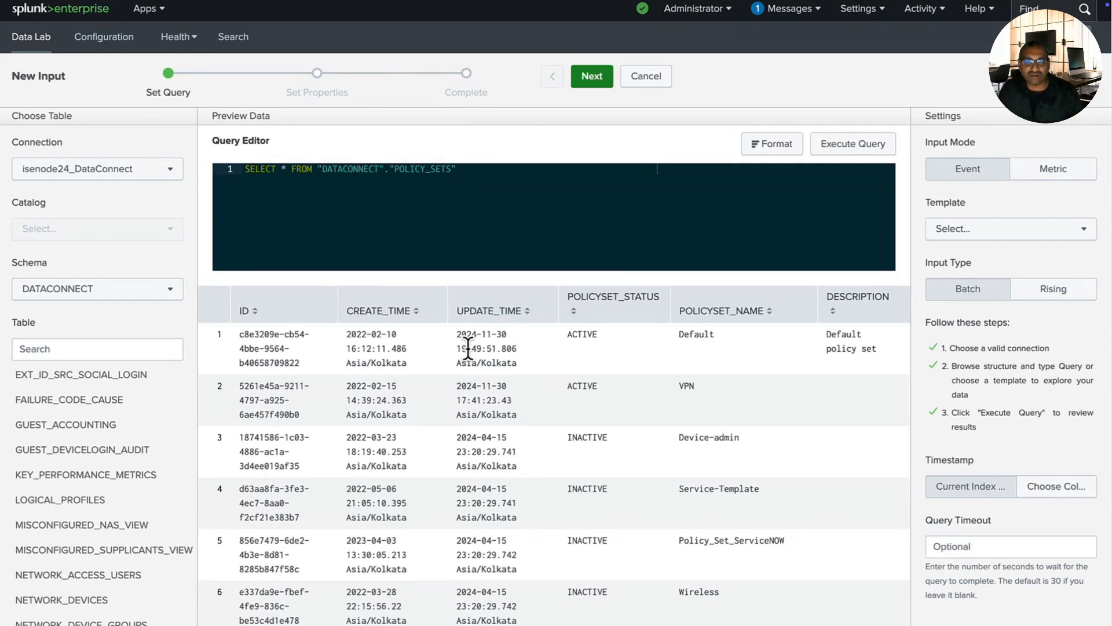
left_click(285, 168)
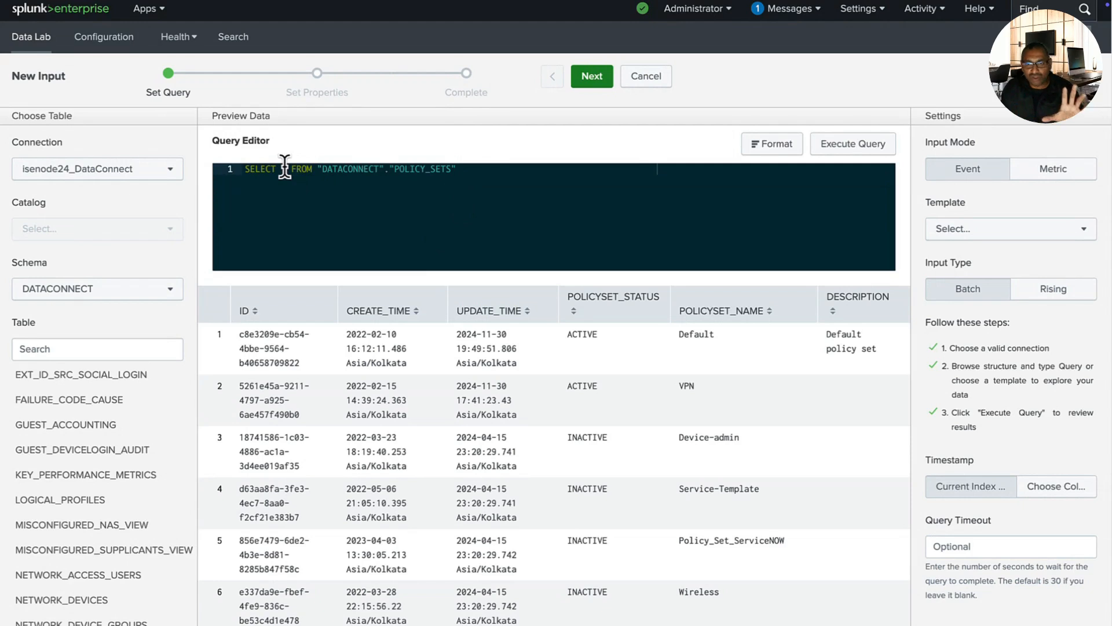
key("BackSpace")
type("POLICY")
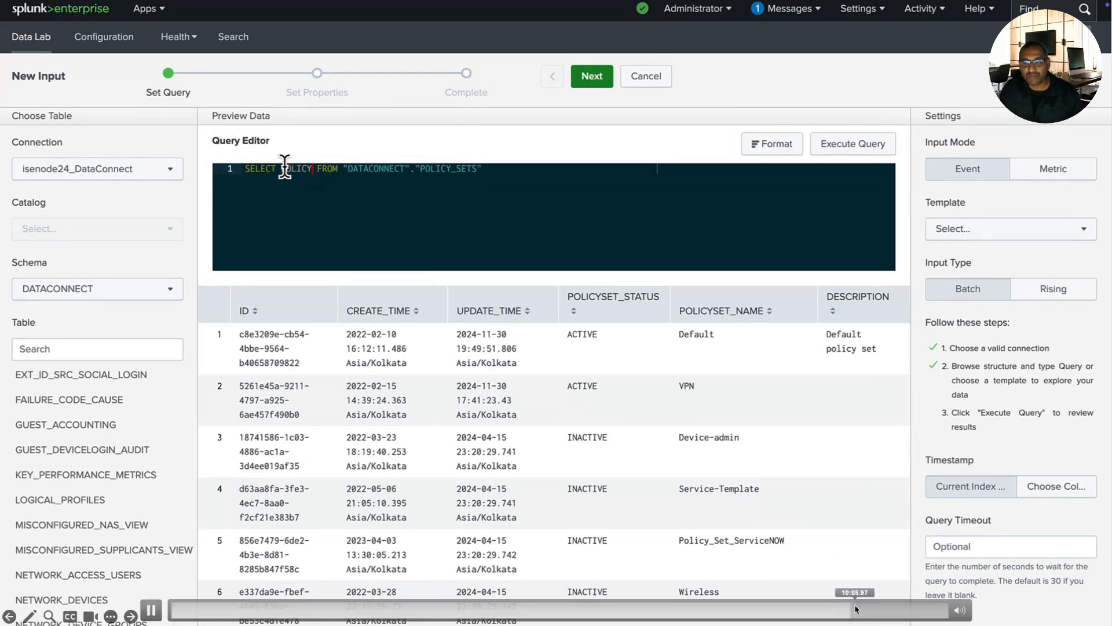
type("SET_NAME")
left_click(871, 609)
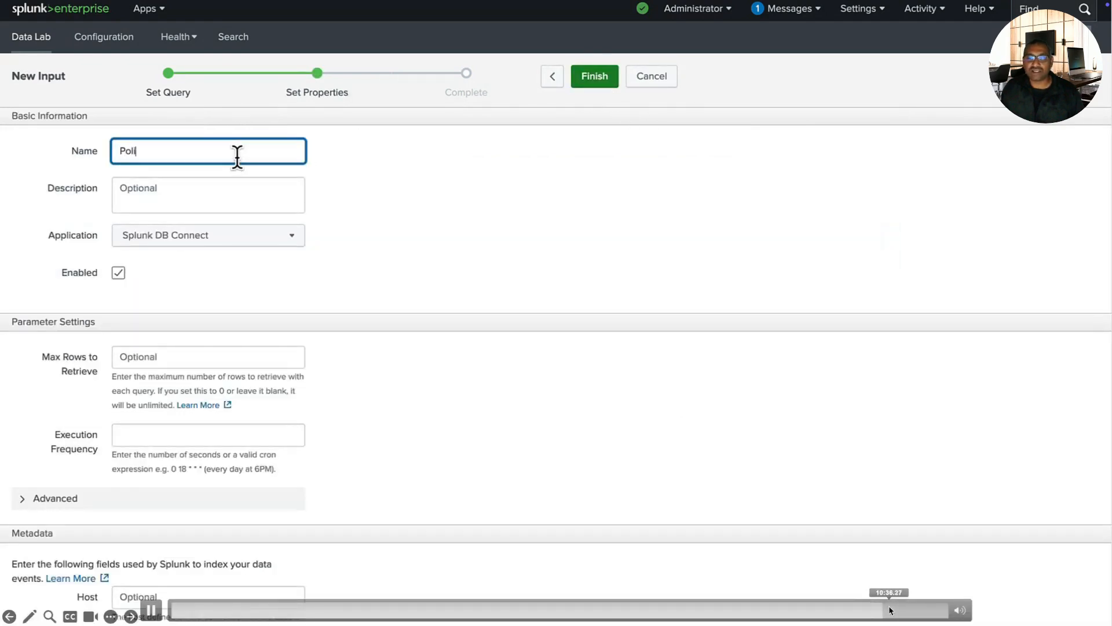
Step: Finish the PolicySets input with frequency 60 and return to the saved inputs list
left_click(890, 610)
left_click(902, 611)
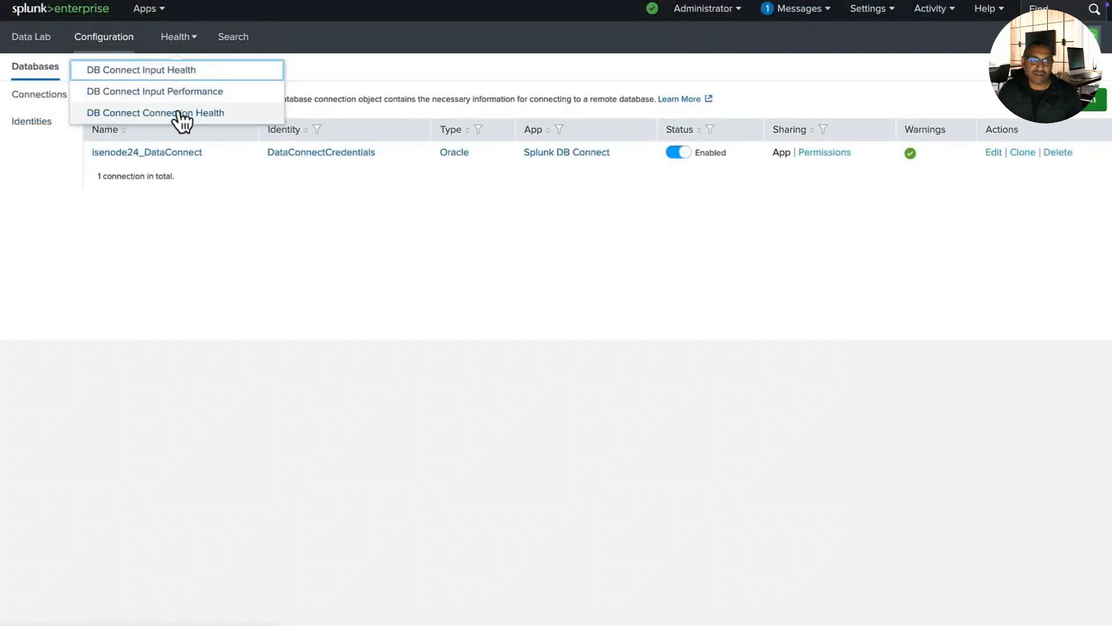
Step: Review the DB Connect Connection Health dashboard for the last 60 minutes, then advance to the Splunk SOAR slide
left_click(180, 113)
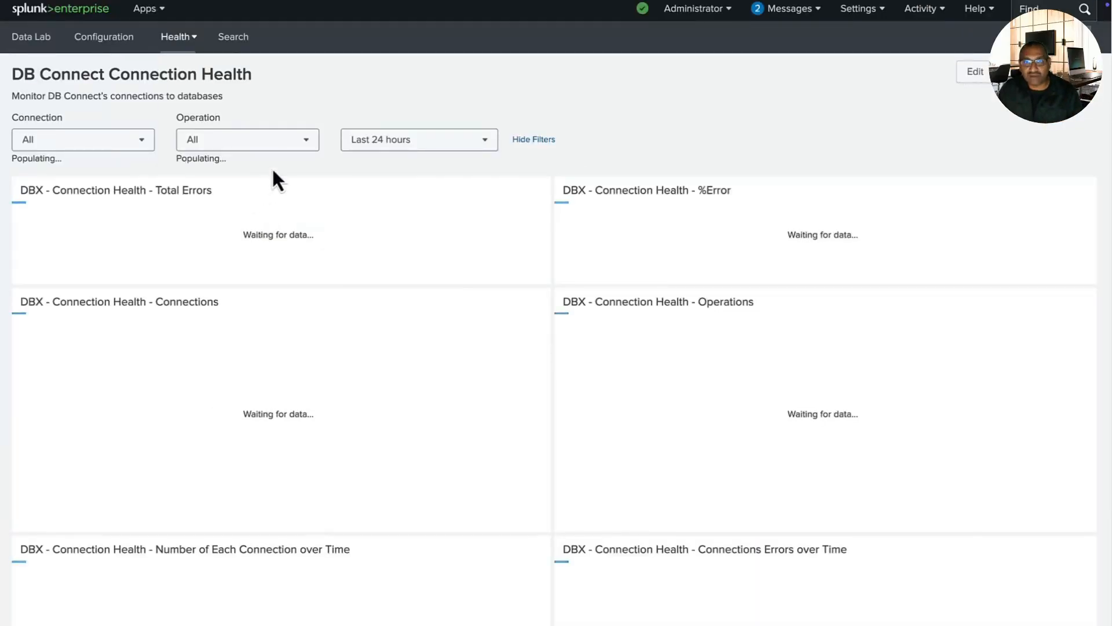
left_click(409, 152)
left_click(478, 230)
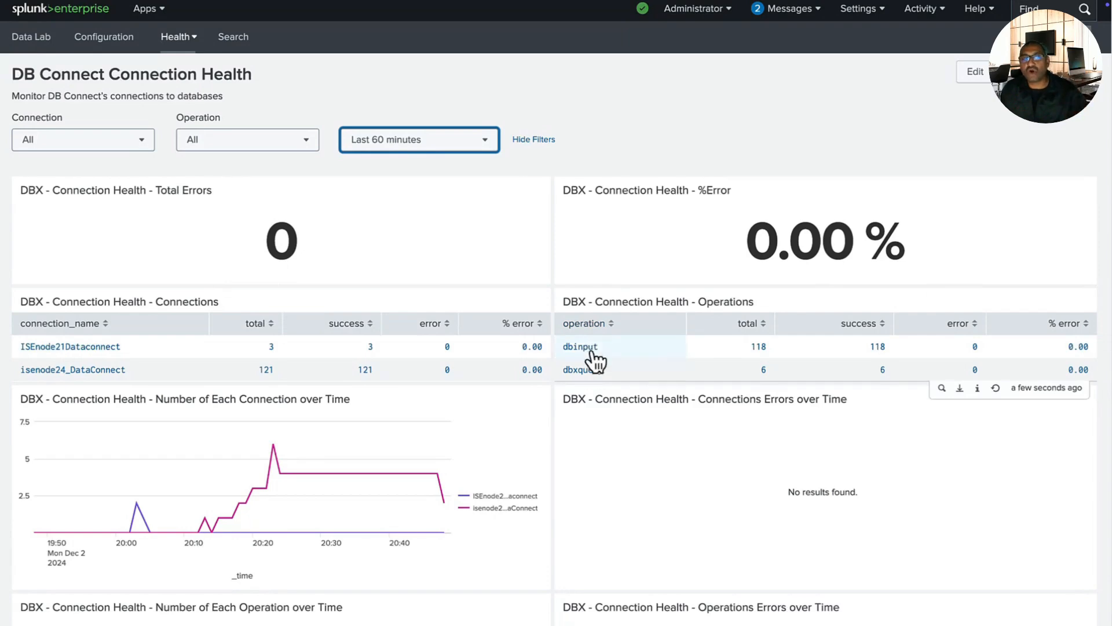
scroll(492, 394, "down", 1)
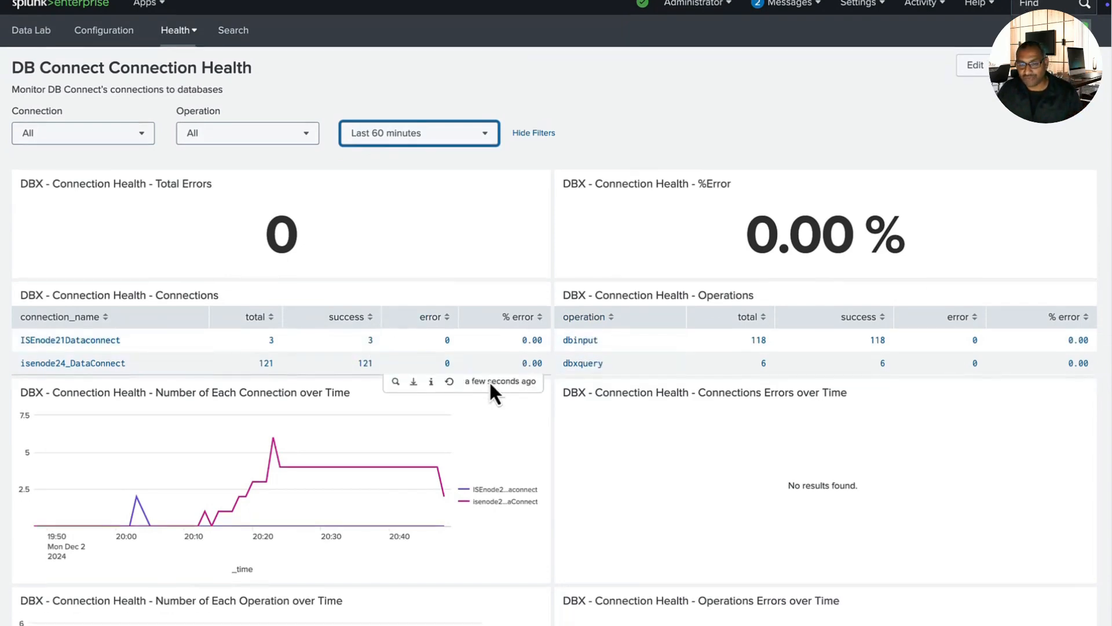
scroll(490, 384, "down", 3)
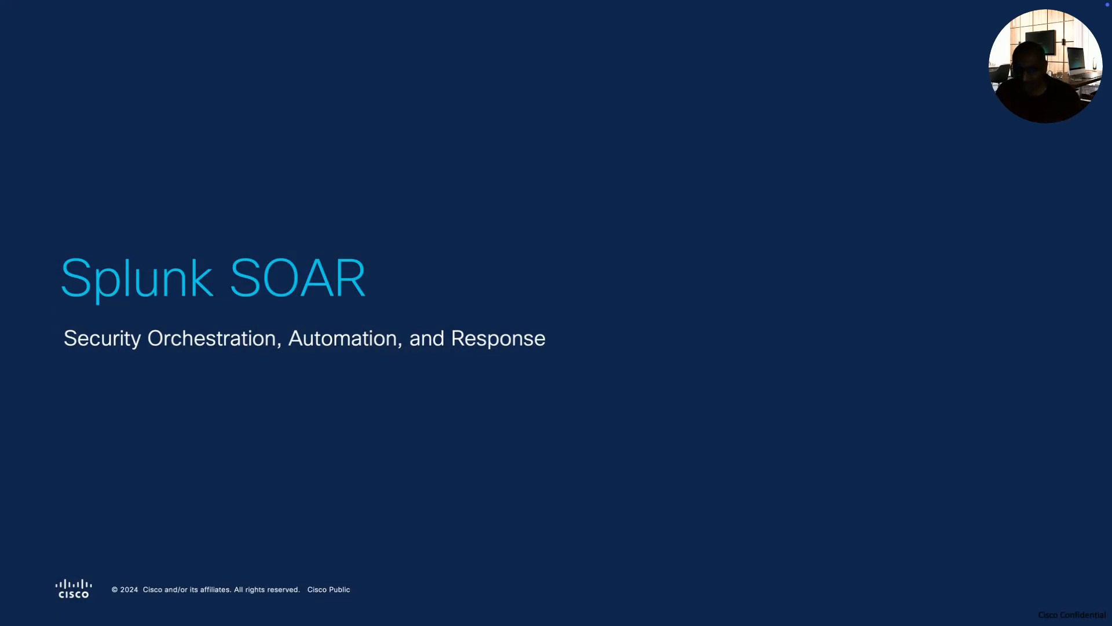
key("Right")
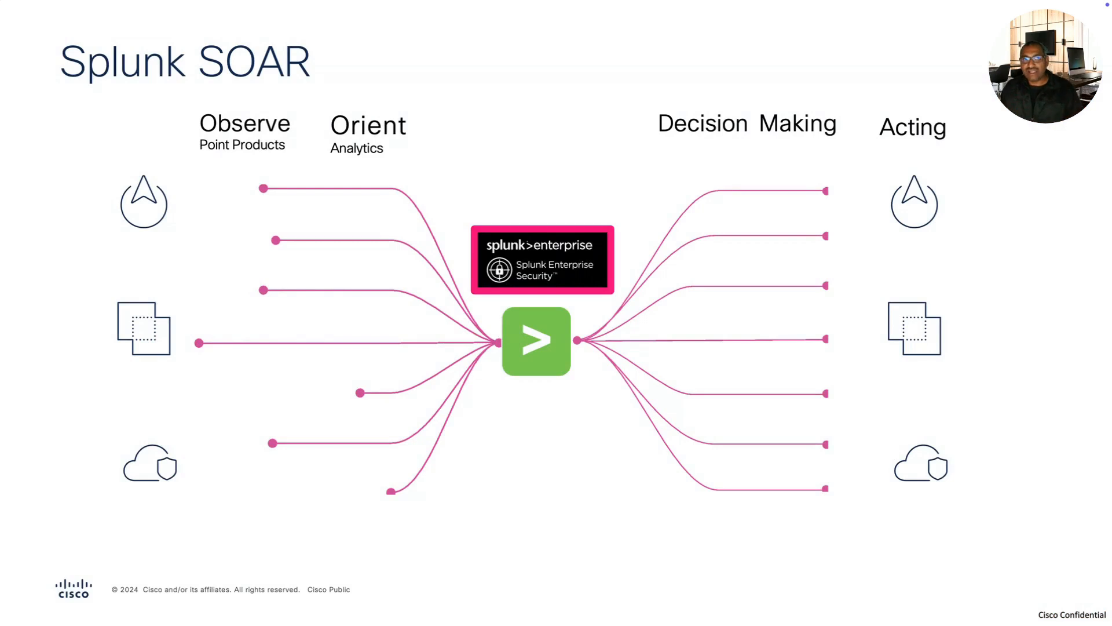
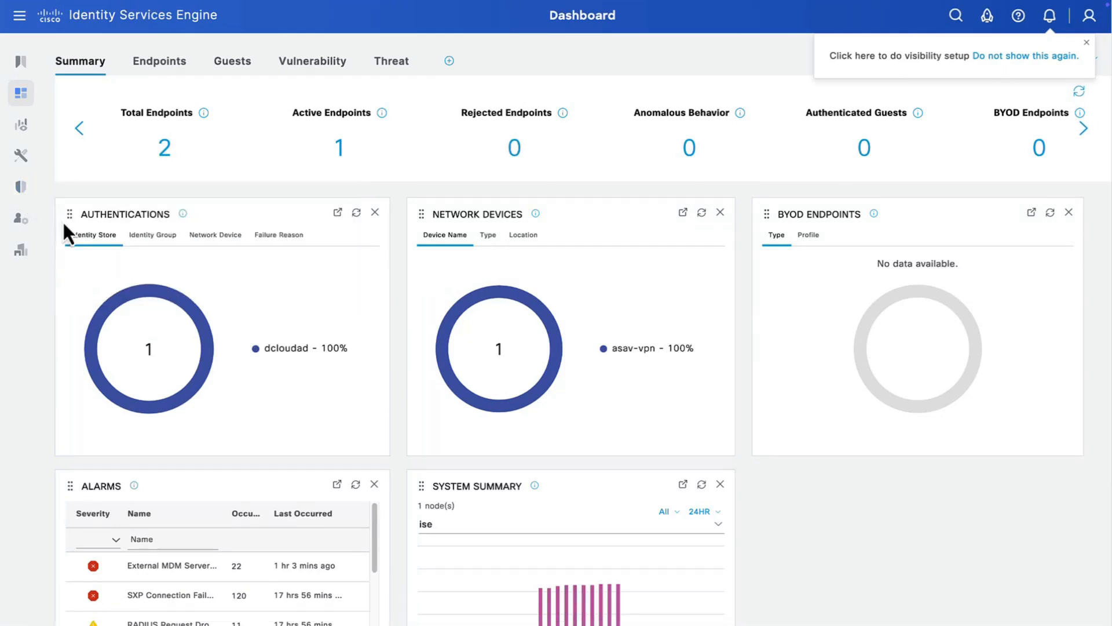
Step: Open the Remote Access VPN policy set from the Policy Sets list
mouse_move(29, 191)
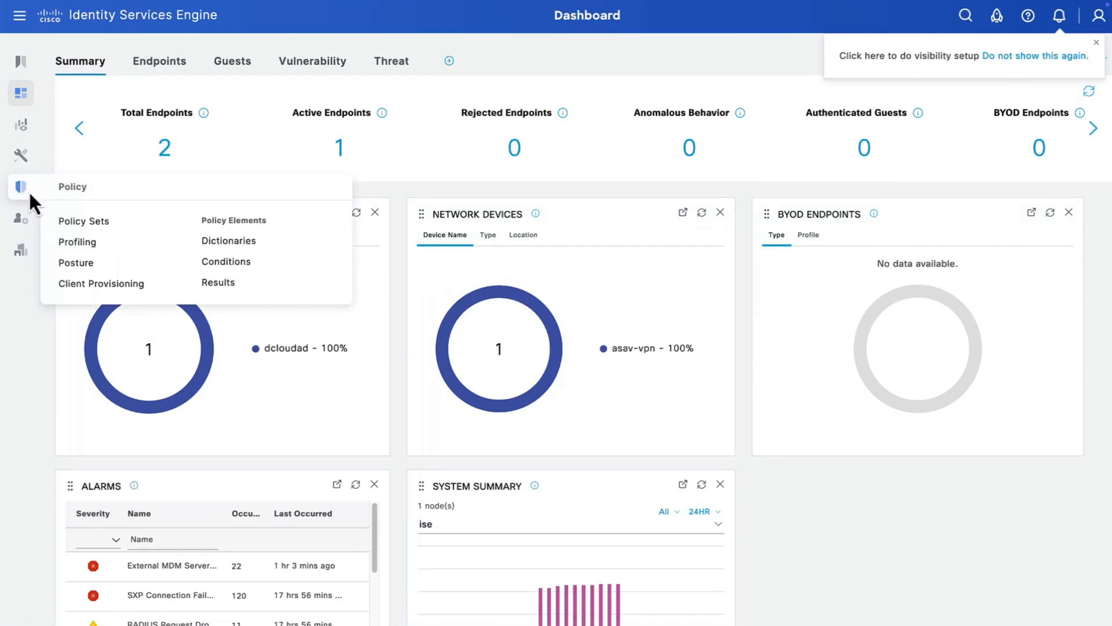
left_click(68, 221)
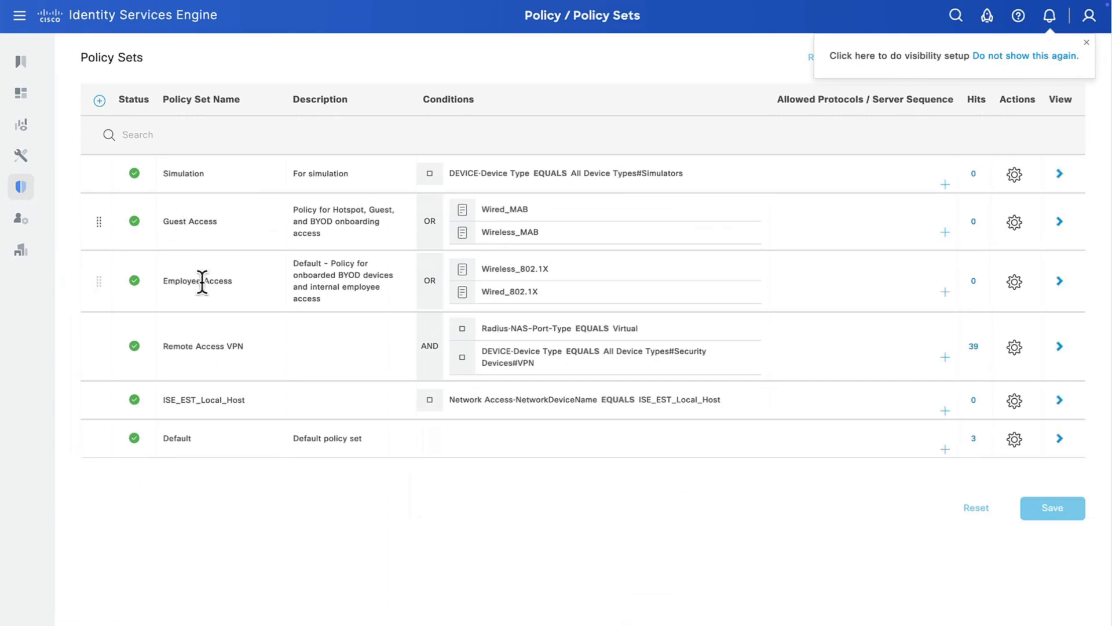
left_click_drag(180, 346, 244, 346)
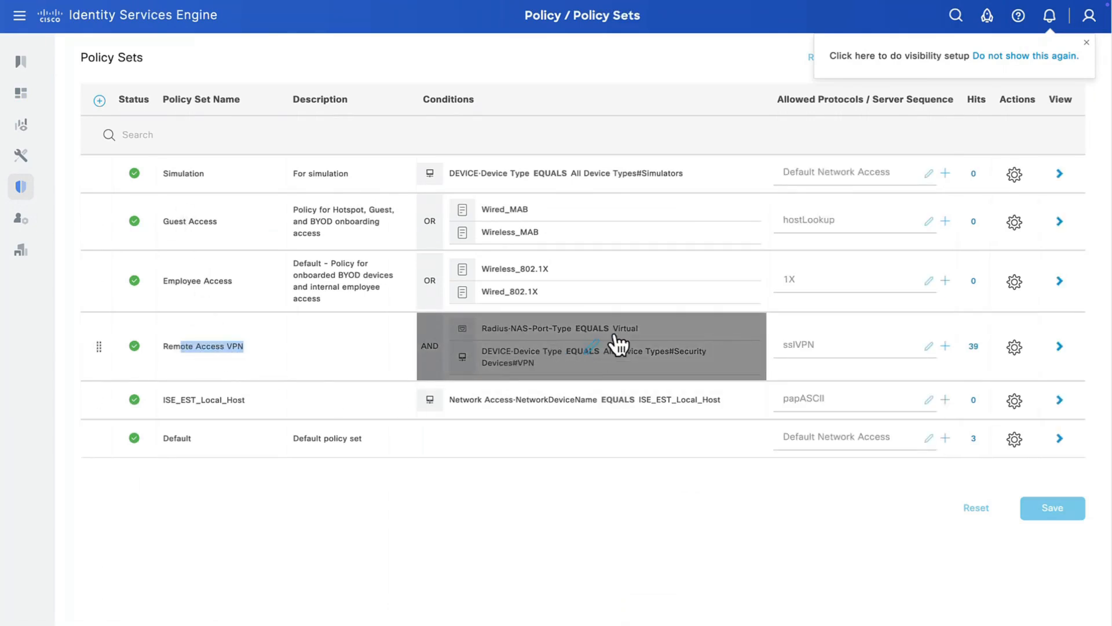
left_click(1060, 348)
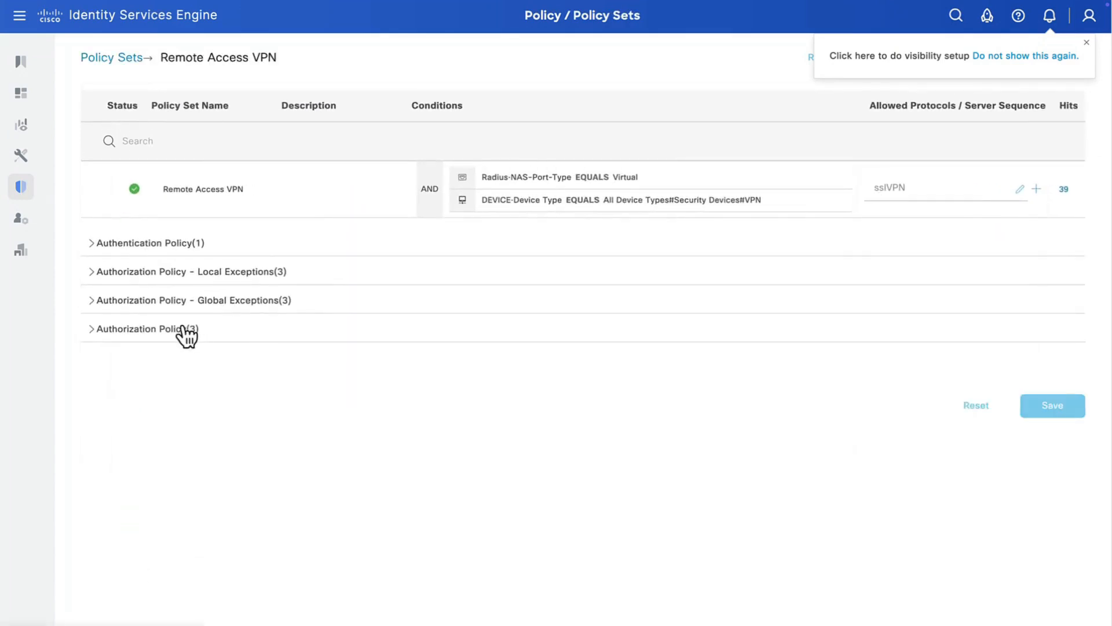
Step: Expand the Authorization Policy and Global Exceptions to show the ANC Investigate, ANC Nuke and CTA rules
left_click(184, 328)
scroll(323, 369, "down", 1)
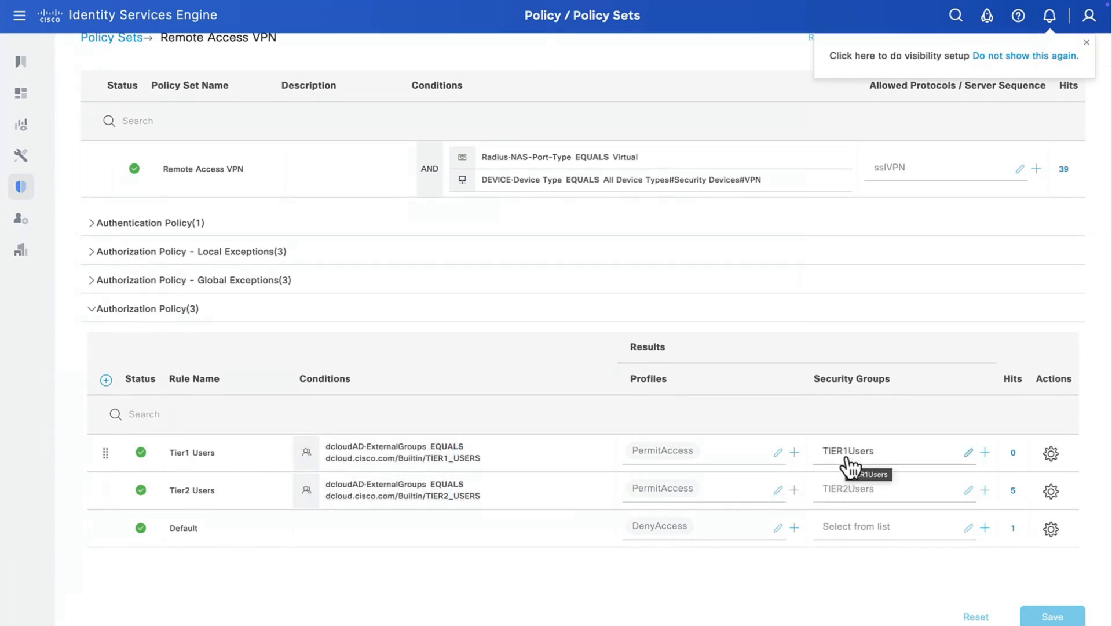
left_click(235, 285)
scroll(287, 377, "down", 2)
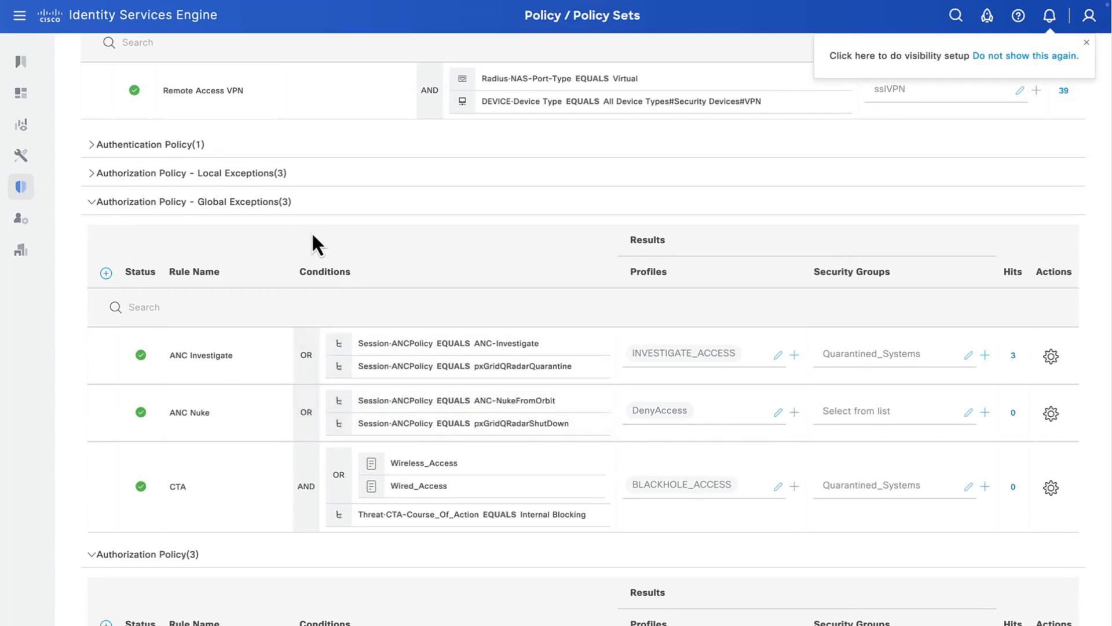
mouse_move(23, 158)
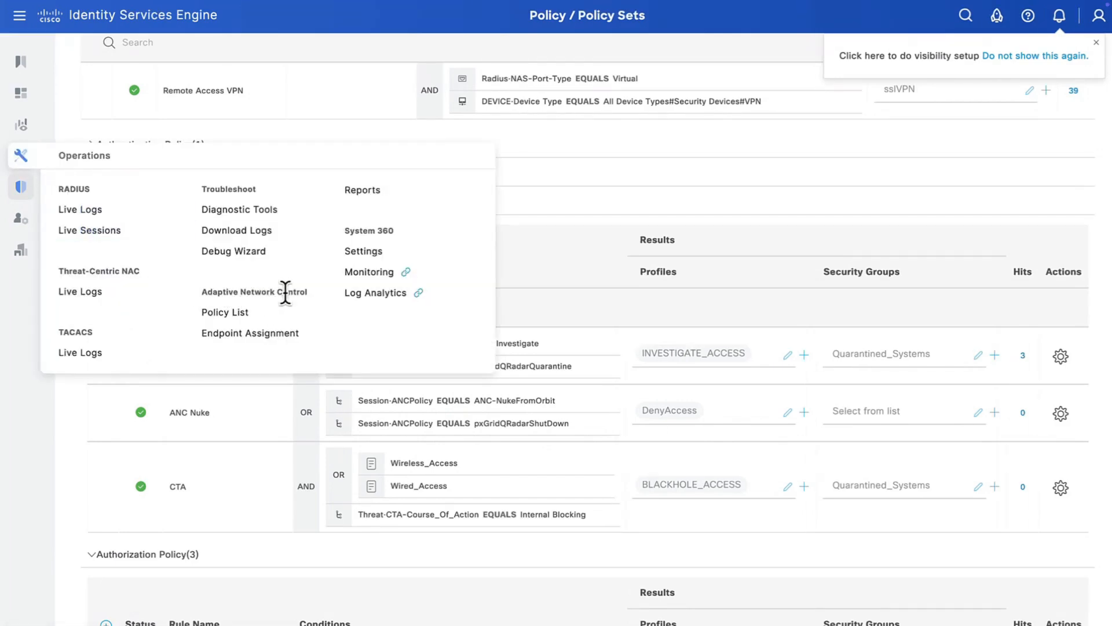
Step: In the ANC Policy List, point out ANC-Destroy (PORT_BOUNCE) and ANC-NukeFromOrbit (SHUT_DOWN)
left_click(238, 312)
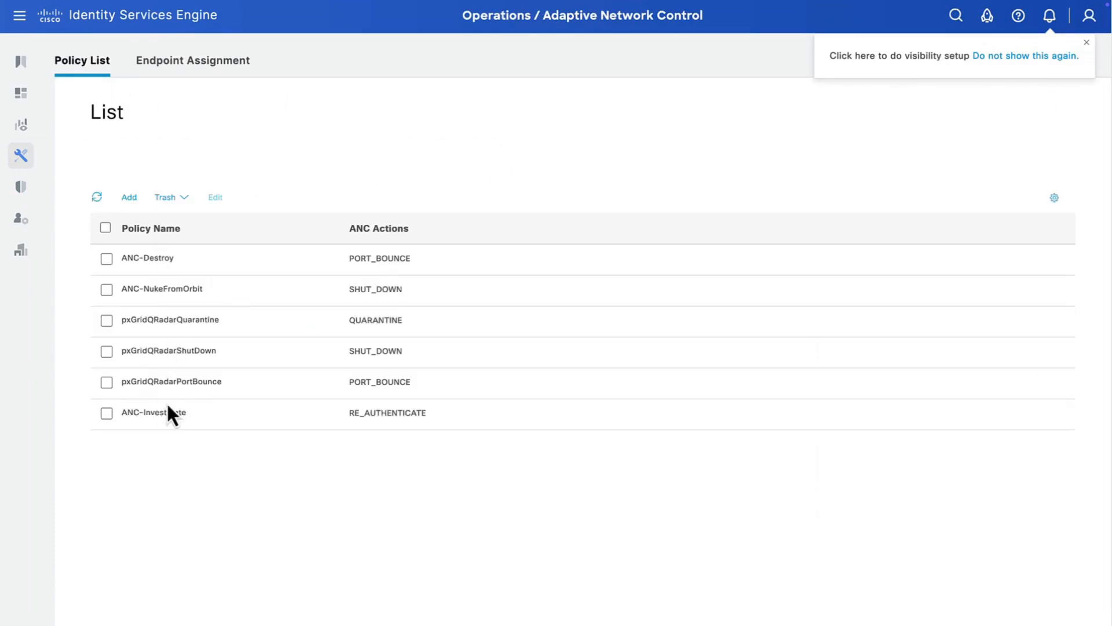
triple_click(132, 259)
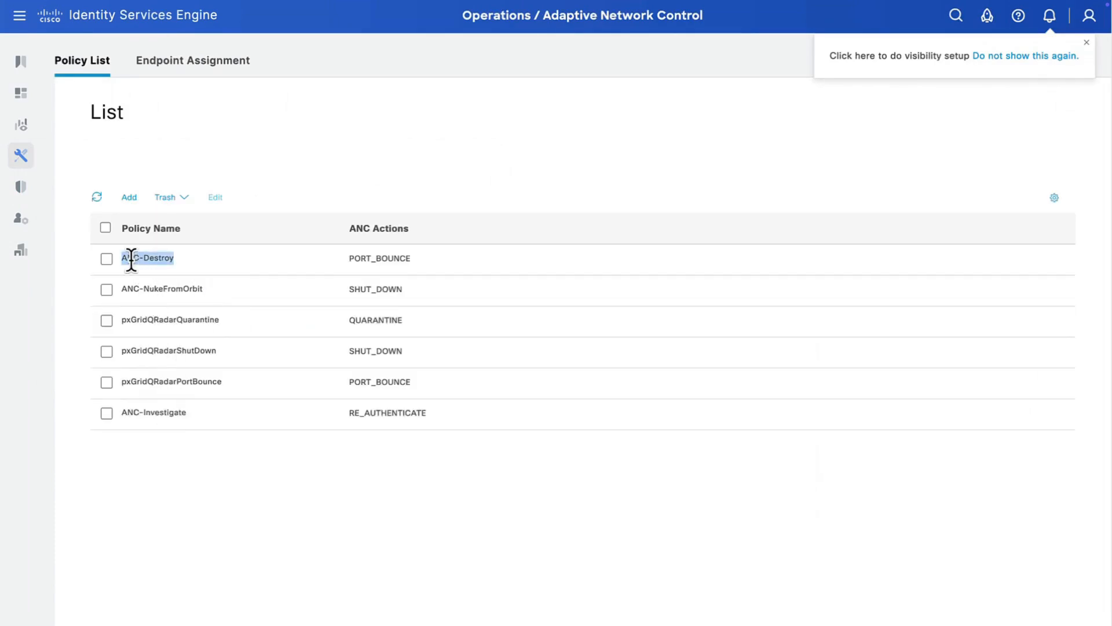
double_click(383, 259)
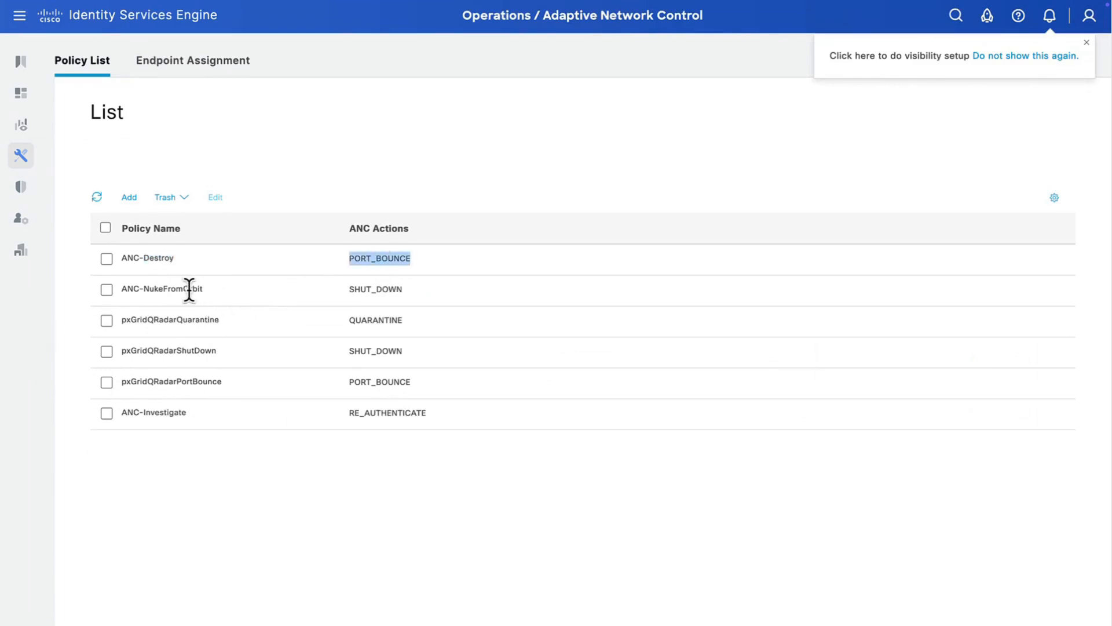
triple_click(189, 289)
double_click(376, 289)
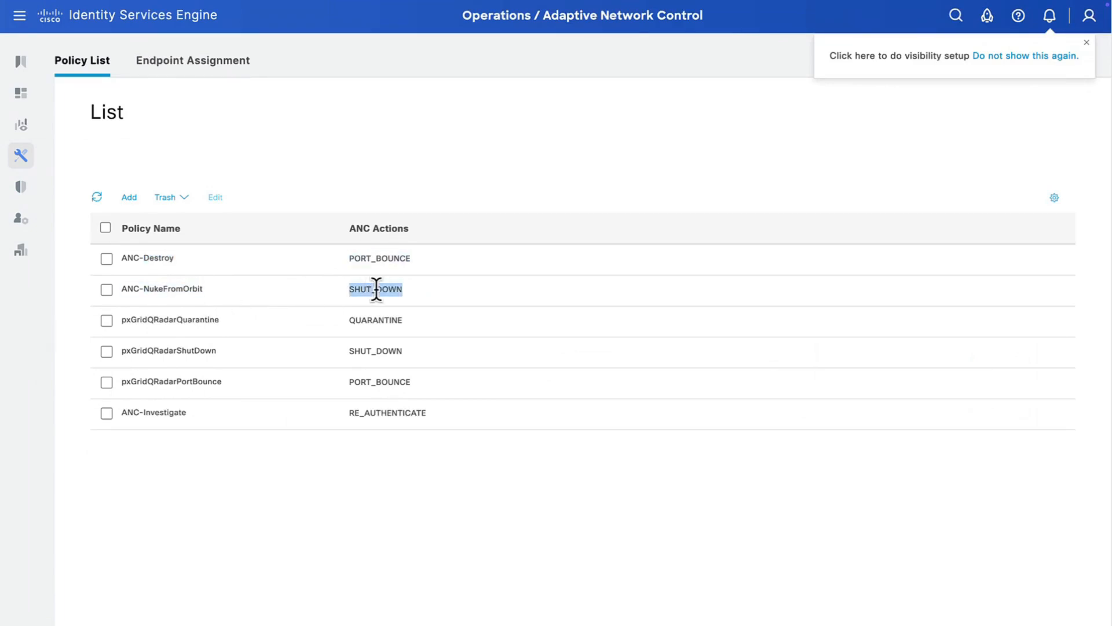
Step: Point out pxGridQRadarQuarantine (QUARANTINE) and pxGridQRadarShutDown (SHUT_DOWN), then move on to RADIUS Live Sessions
double_click(196, 319)
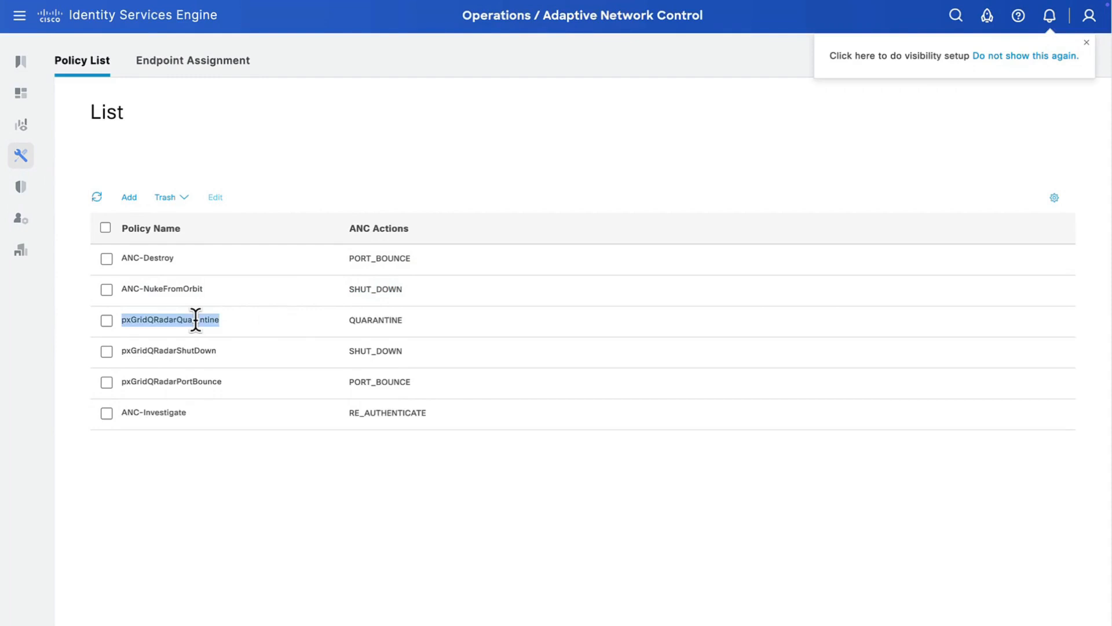
double_click(365, 320)
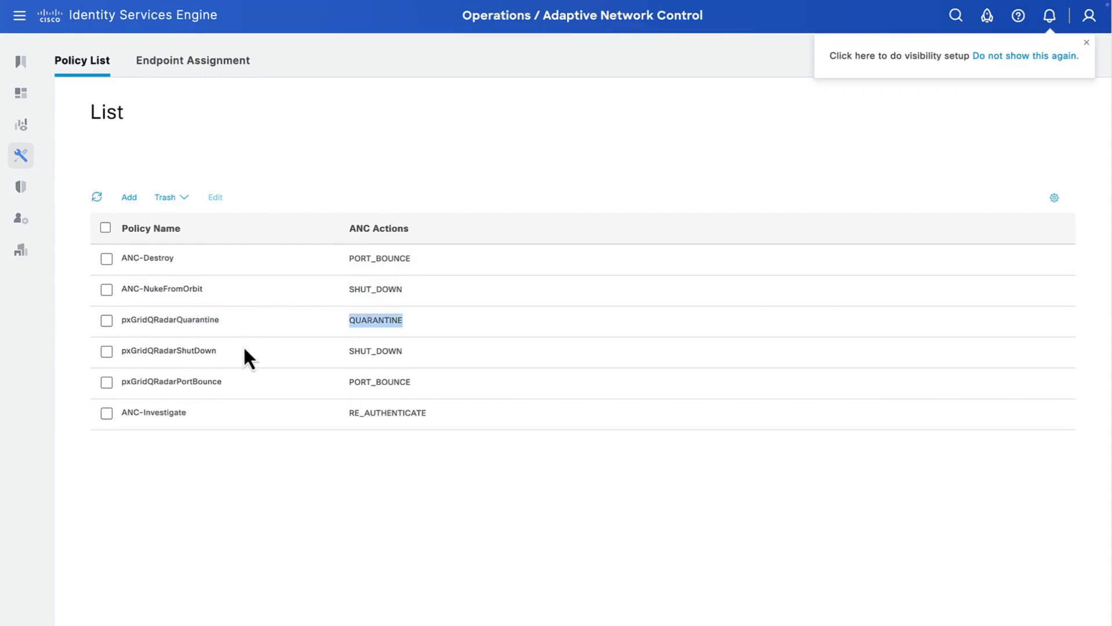
double_click(198, 351)
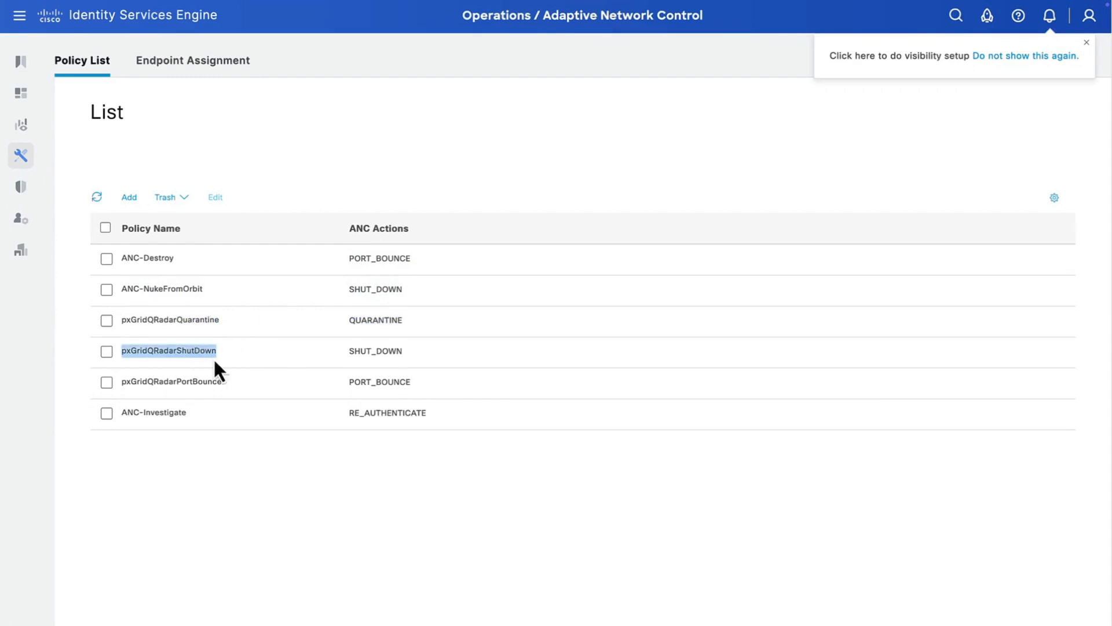
double_click(376, 352)
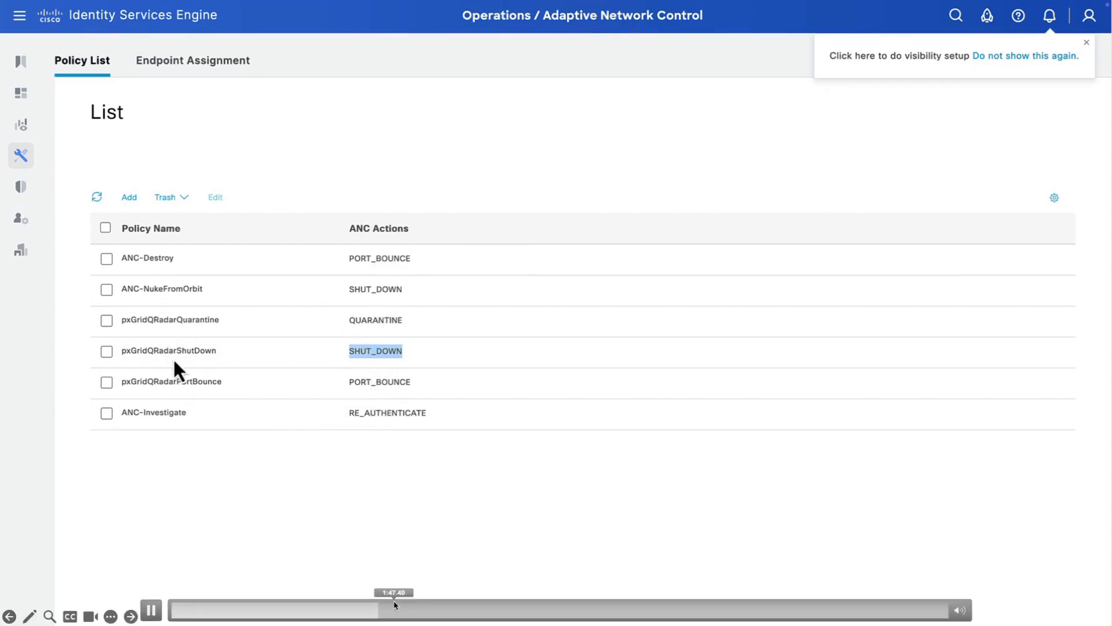
left_click(394, 605)
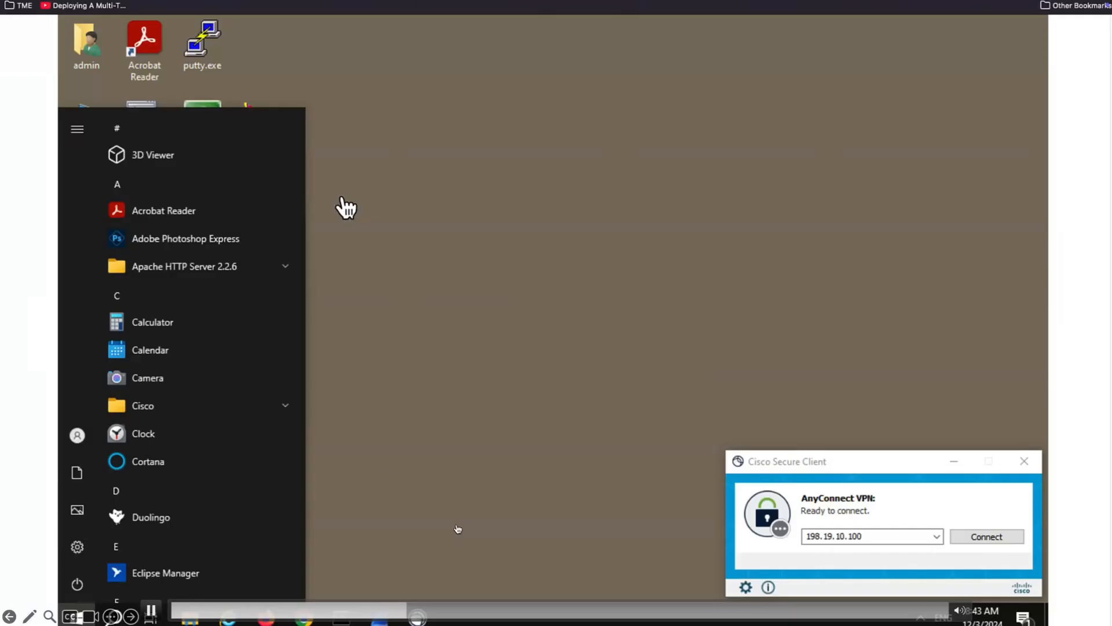
Step: Reconnect the VPN to 198.19.10.100 and view the Live Logs showing the Remote Access VPN >> Tier2 Users authorization
left_click(423, 610)
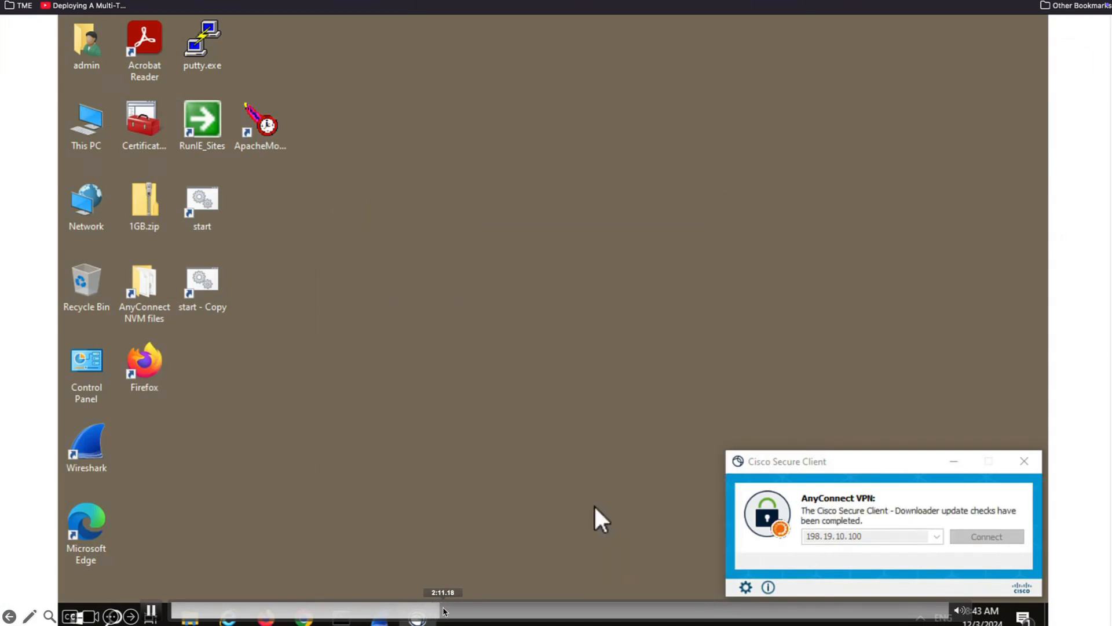
left_click(463, 610)
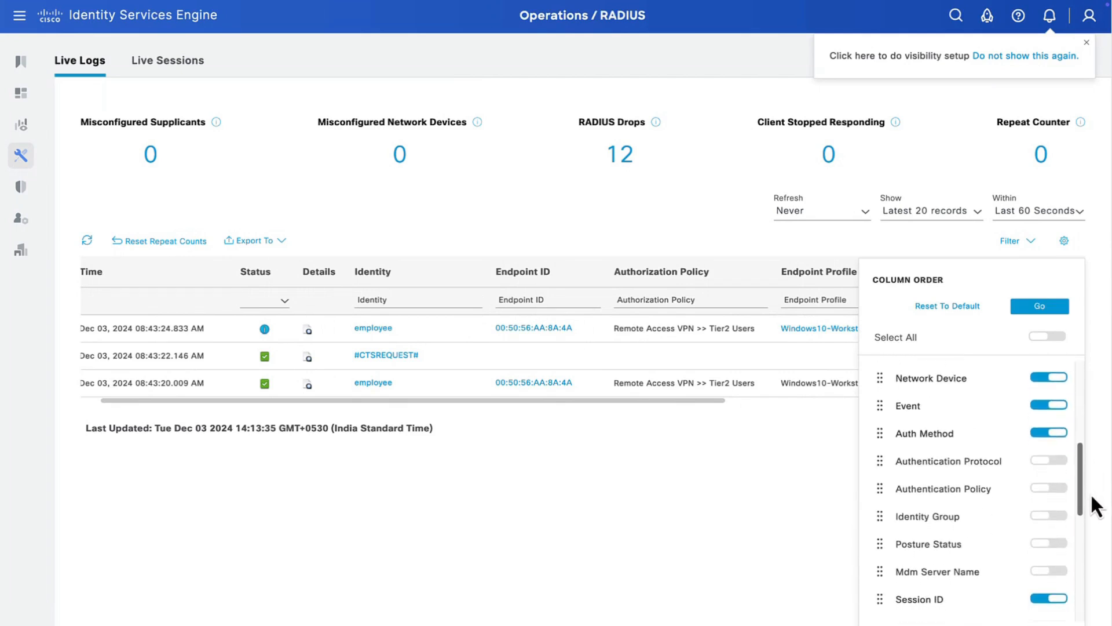
Step: Add the Authorization Profiles column to the Live Logs and move it earlier in the order
left_click_drag(1091, 494, 1088, 523)
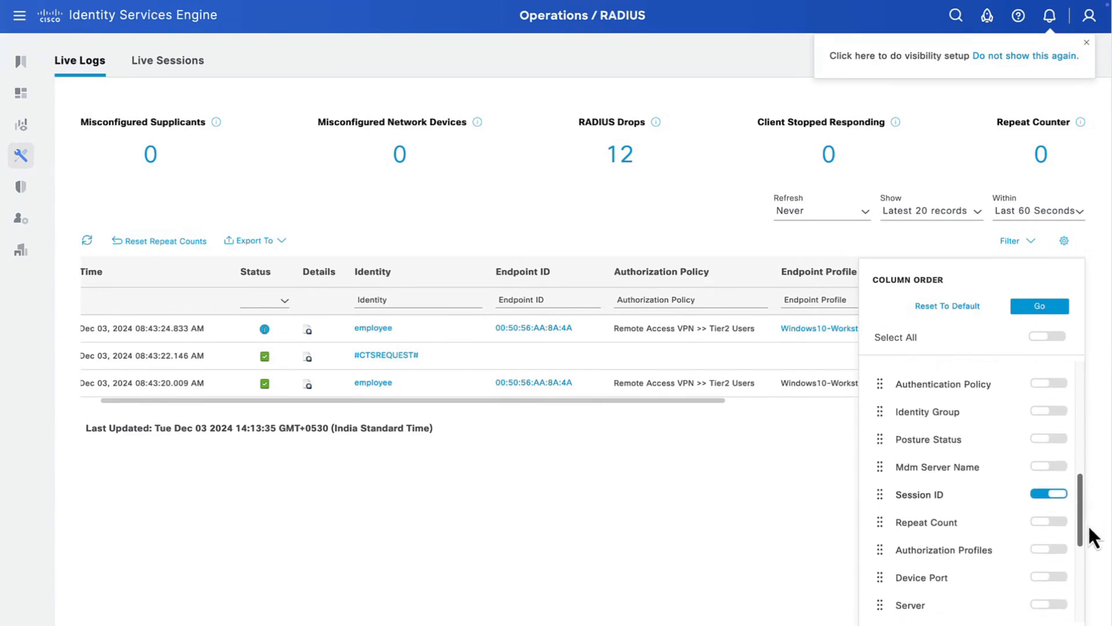
left_click(1051, 545)
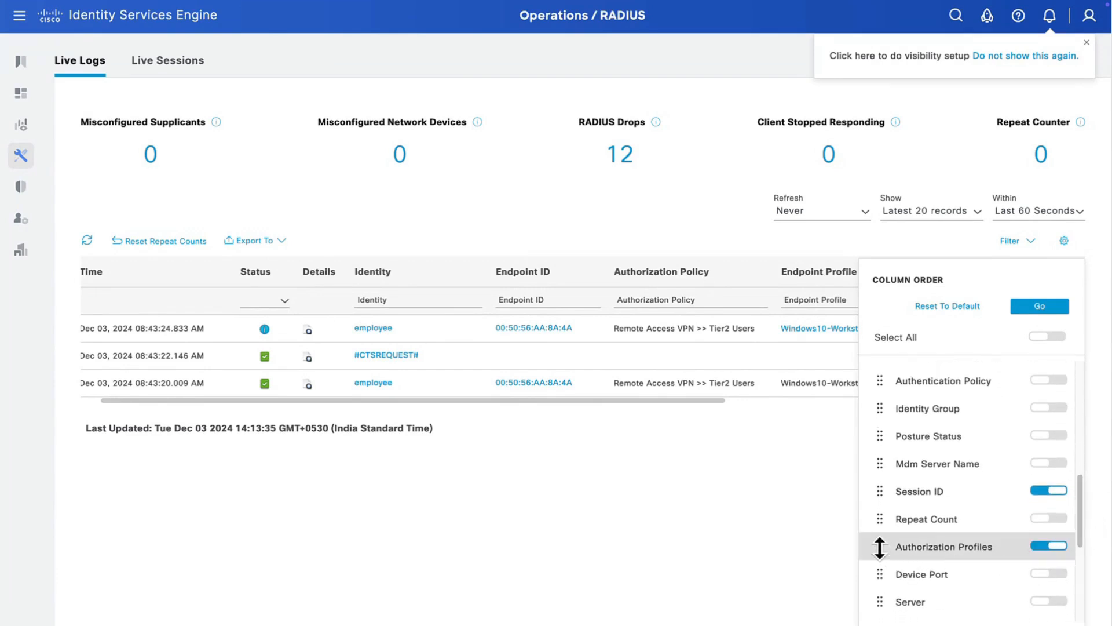
mouse_move(881, 545)
left_mouse_down()
mouse_move(884, 377)
mouse_move(887, 534)
mouse_move(885, 524)
left_mouse_up()
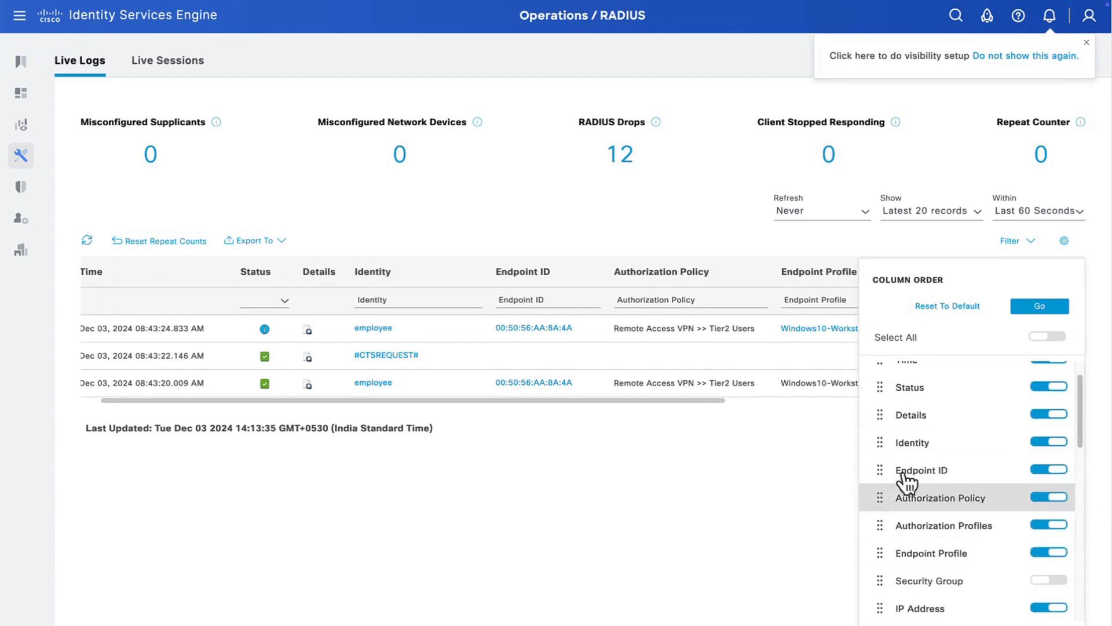
left_click(1037, 307)
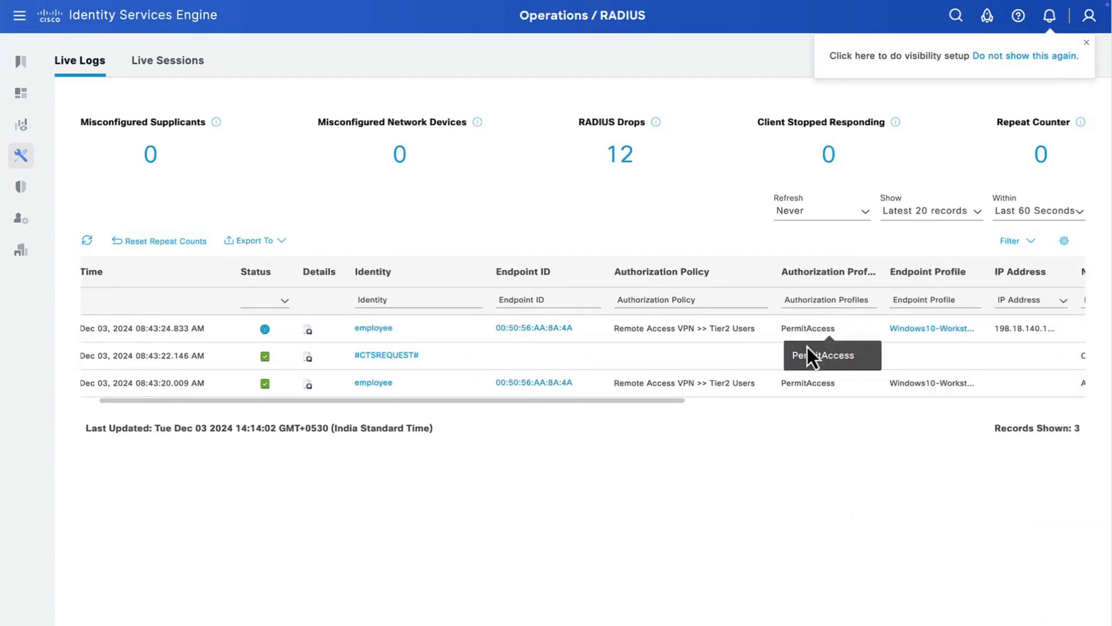
Step: Enable the Security Group column and place it right after Authorization Policy
left_click(1064, 240)
scroll(1005, 527, "down", 2)
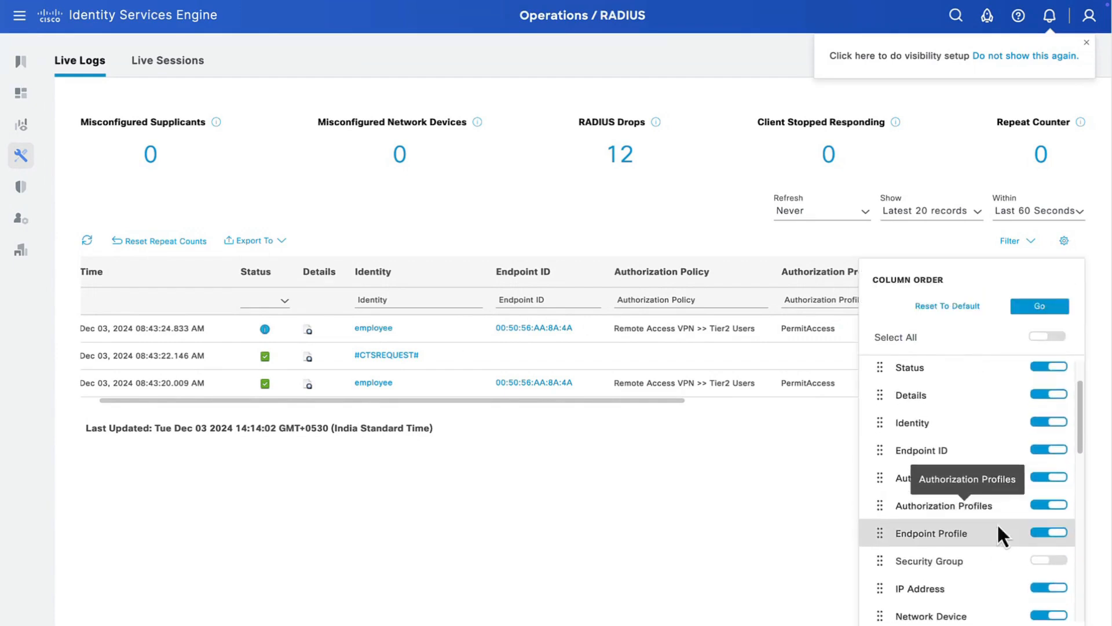
left_click(1048, 561)
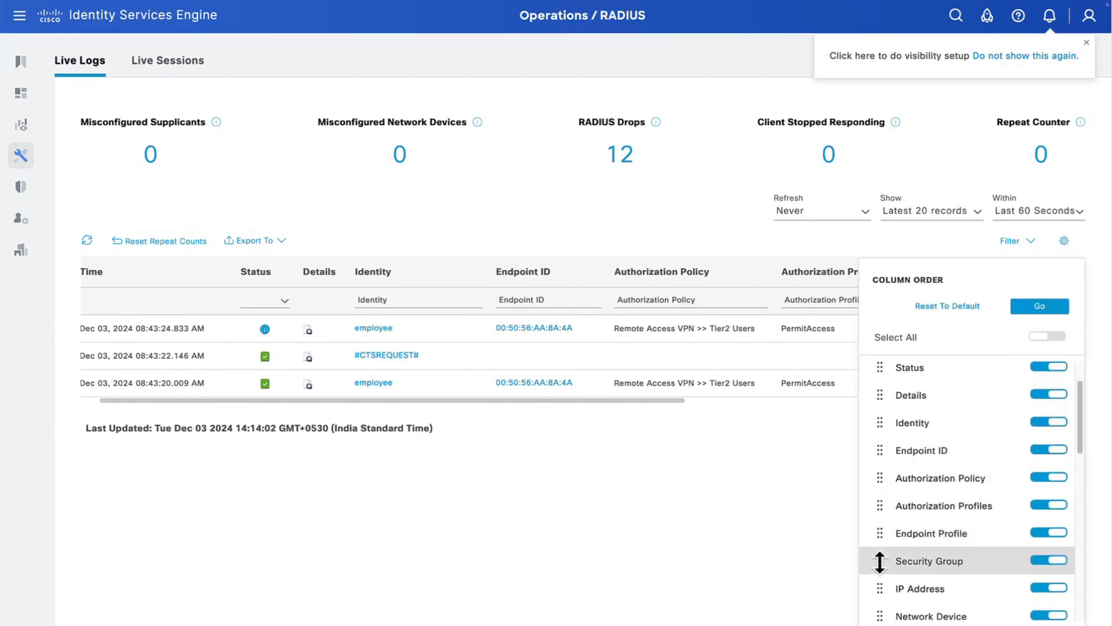
left_click_drag(880, 561, 876, 499)
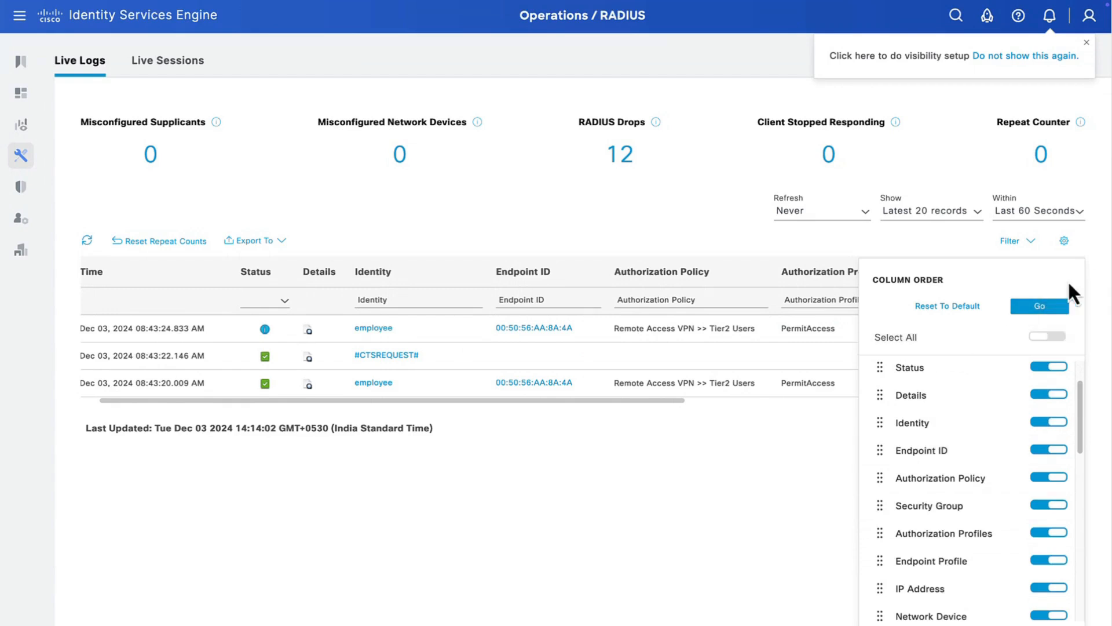
left_click(1046, 307)
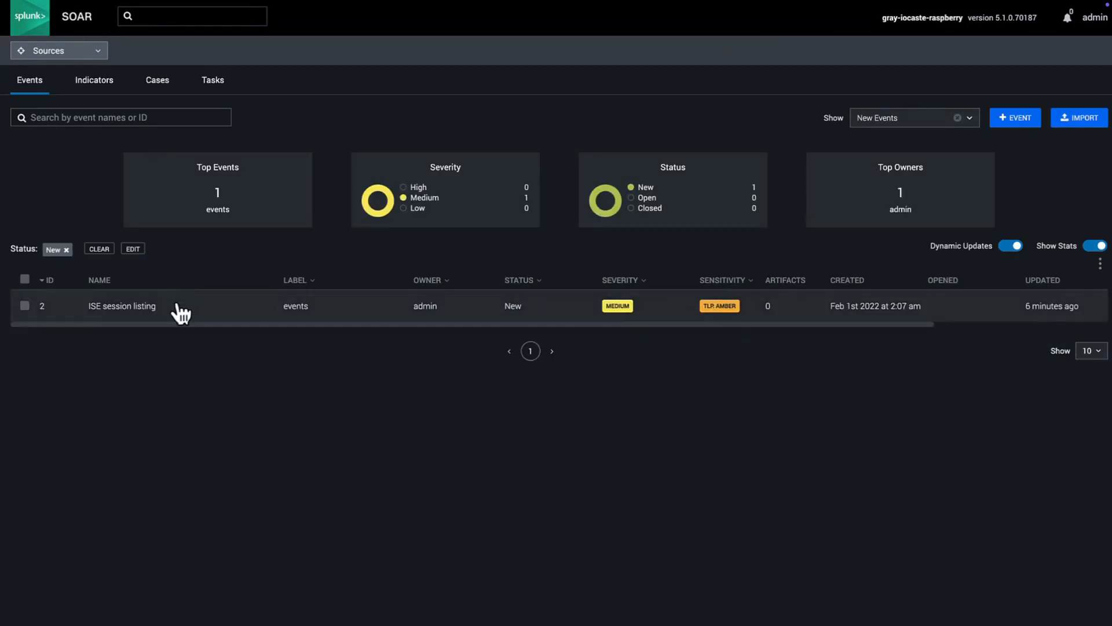
Step: From the ISE session listing event, run apply policy with pxGridQRadarQuarantine on MAC 00:50:56:AA:8A:4A
left_click(177, 306)
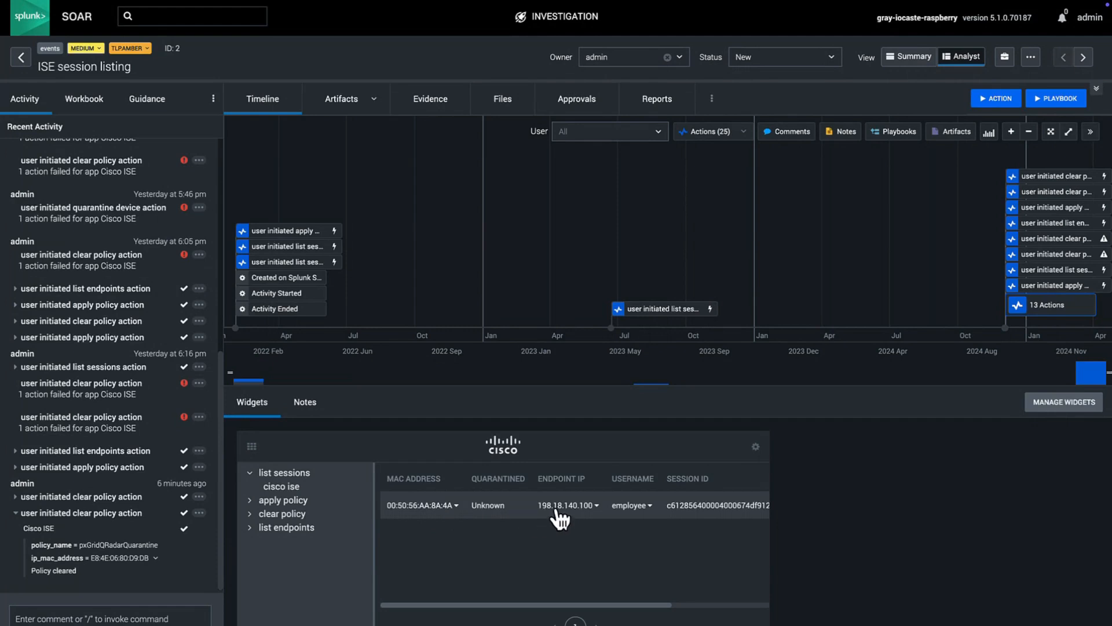
left_click(456, 505)
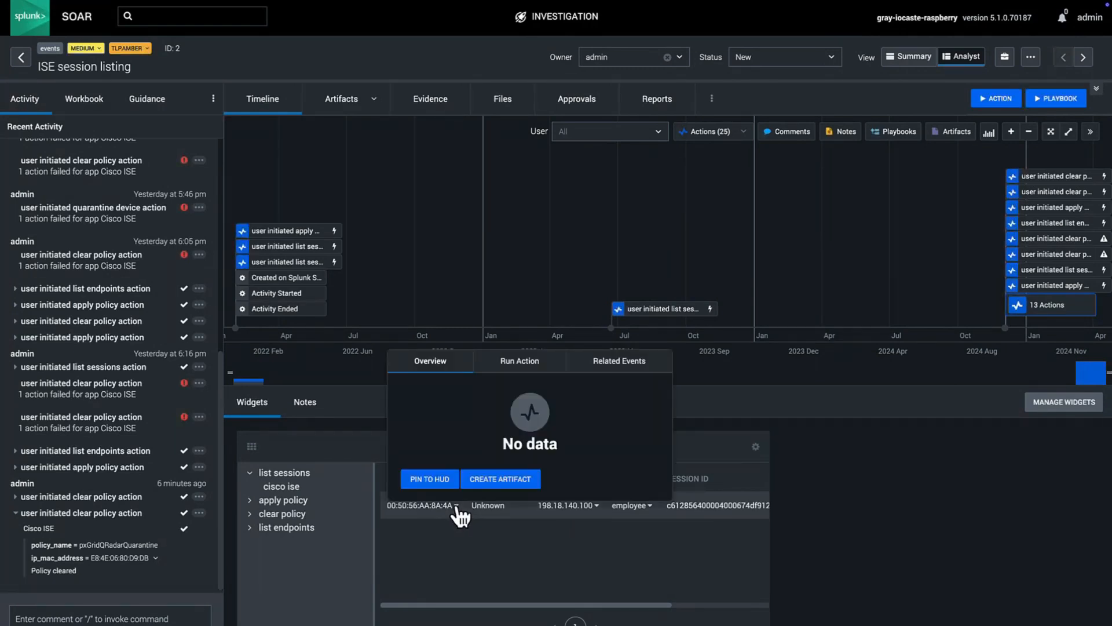
left_click(517, 364)
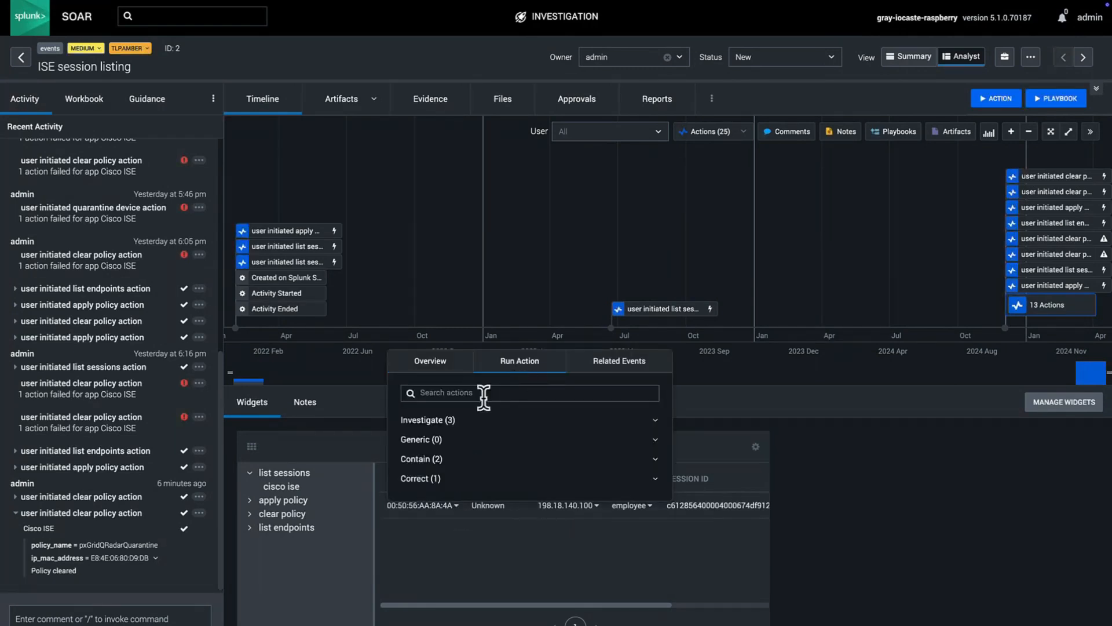
left_click(447, 421)
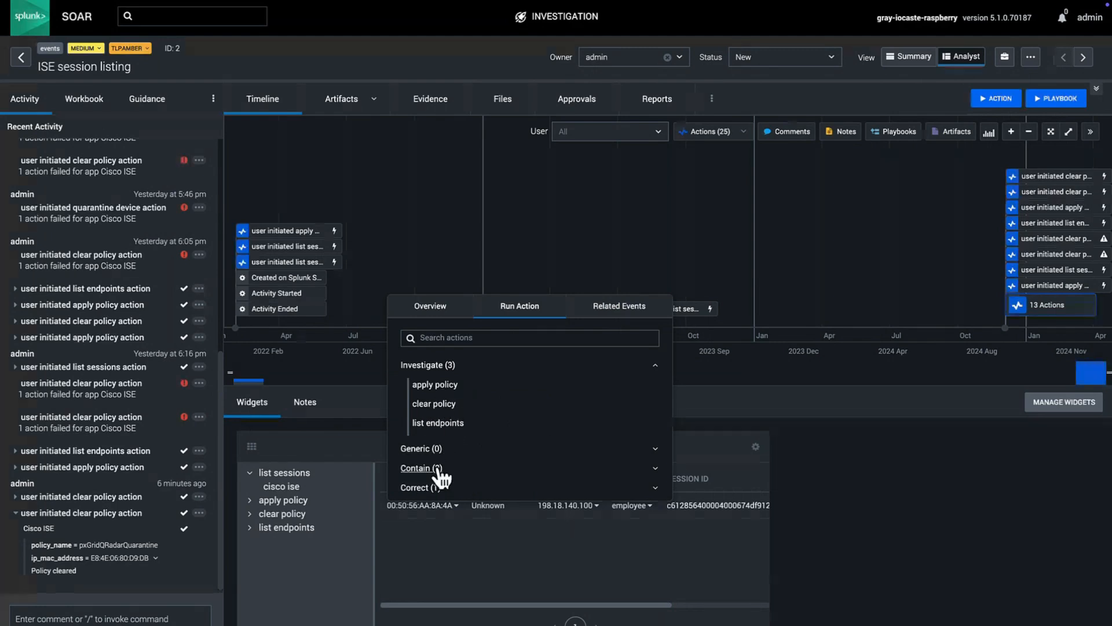
left_click(441, 387)
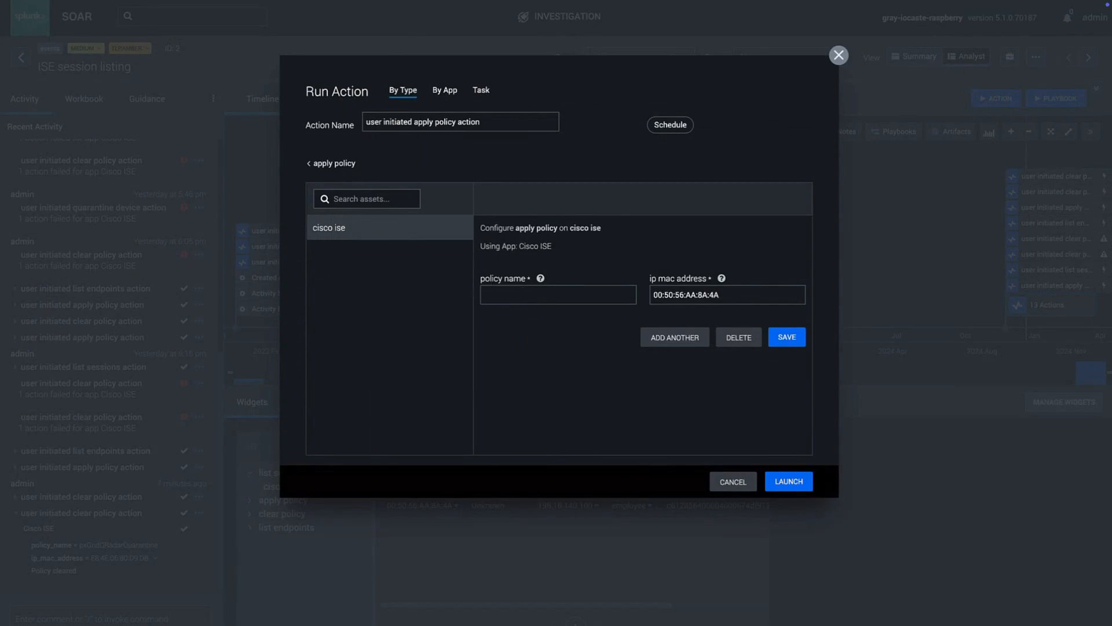
type("pxGridQRadarQuarantine")
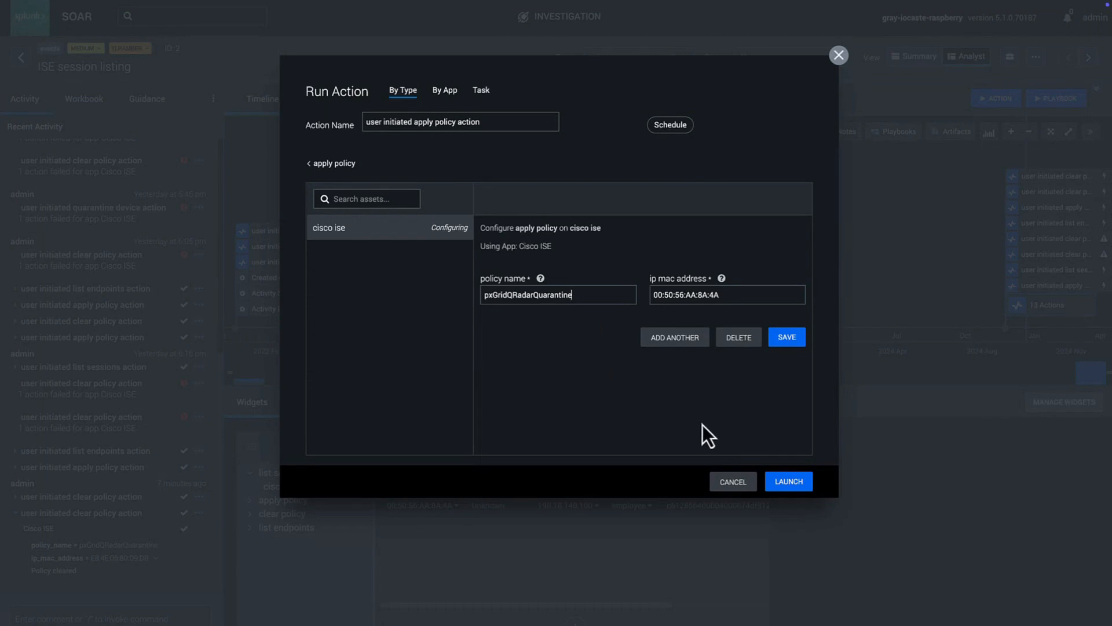
left_click(784, 483)
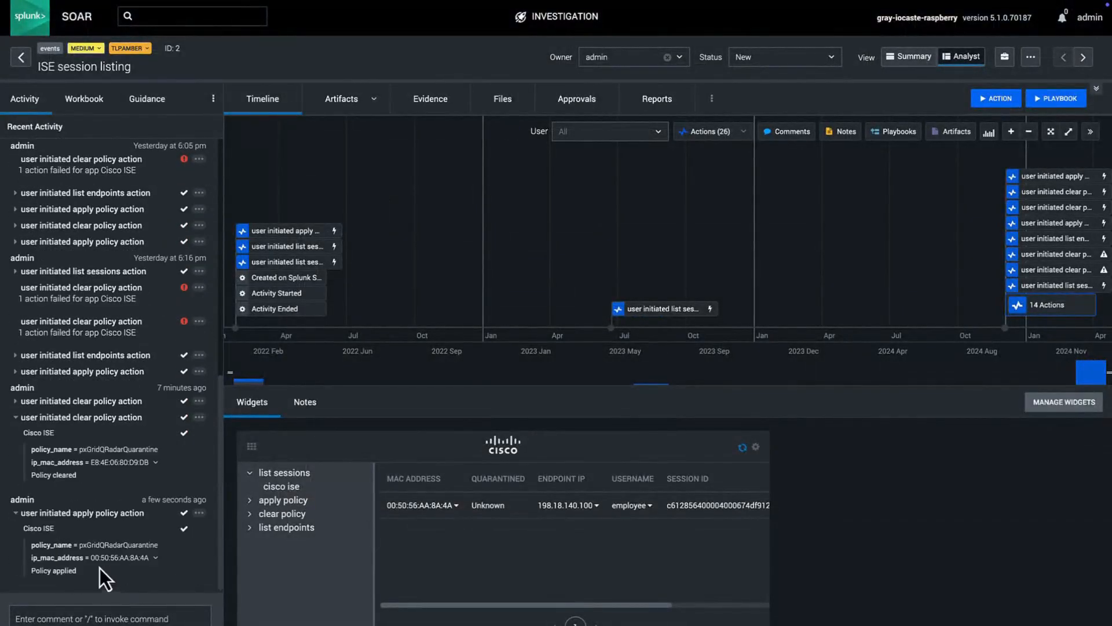
left_click_drag(82, 545, 142, 544)
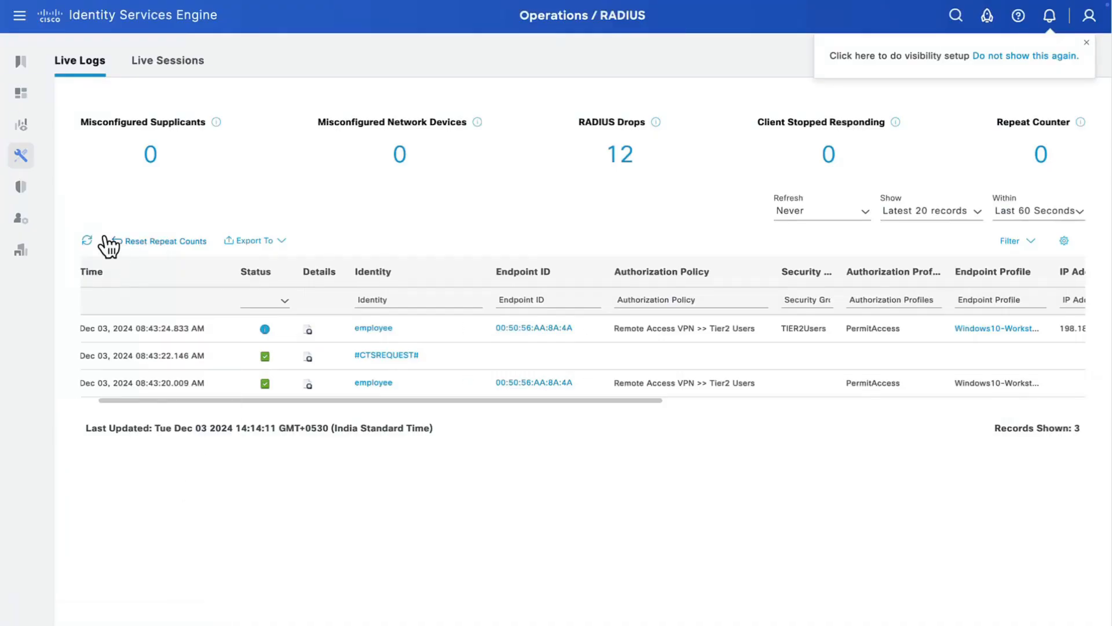
Step: Refresh the Live Logs to show the endpoint's newest RADIUS records
left_click(88, 240)
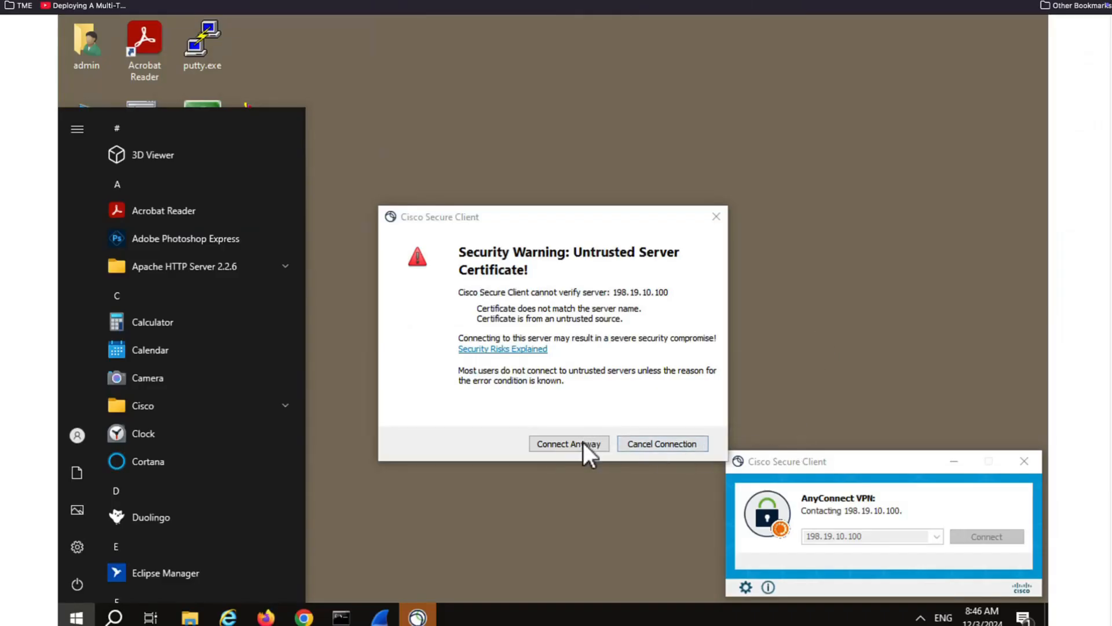
Step: Accept the untrusted certificate for 198.19.10.100 and log in to the VPN with the account password
left_click(583, 443)
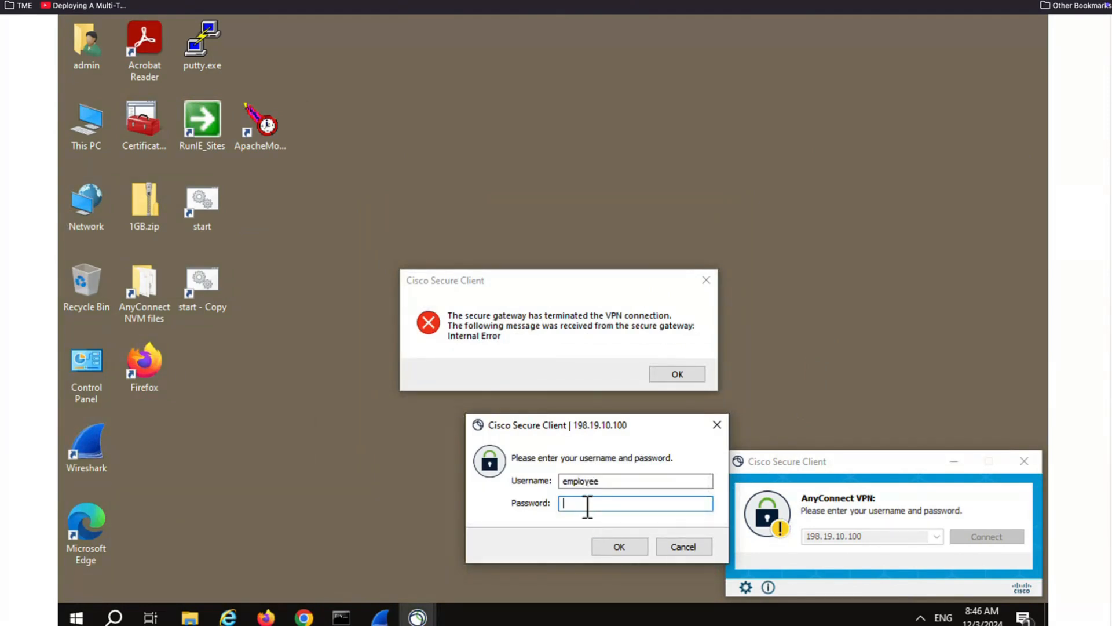
type("****")
key("BackSpace")
key("BackSpace")
key("BackSpace")
key("BackSpace")
type("***")
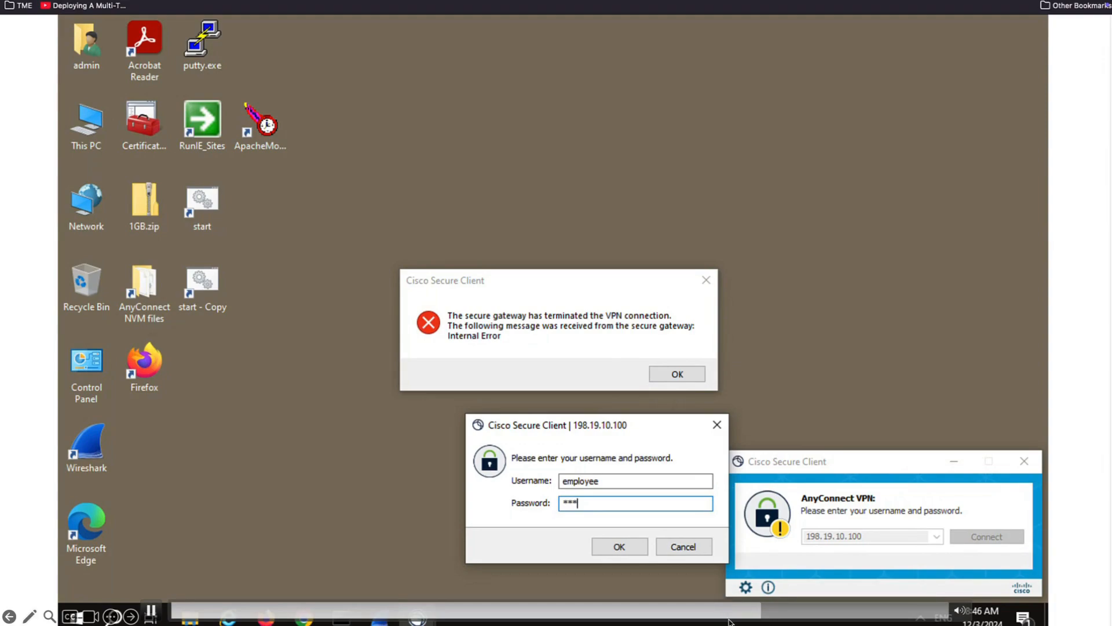
type("********")
left_click(787, 609)
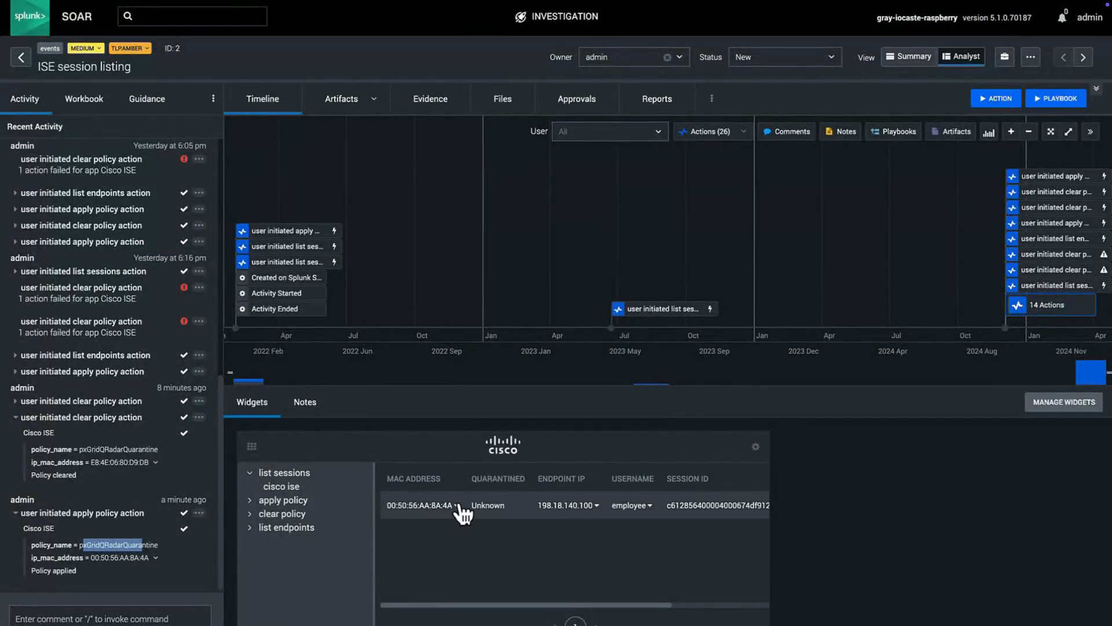
Step: Run the clear policy action with pxGridQRadarQuarantine on MAC 00:50:56:AA:8A:4A
left_click(457, 506)
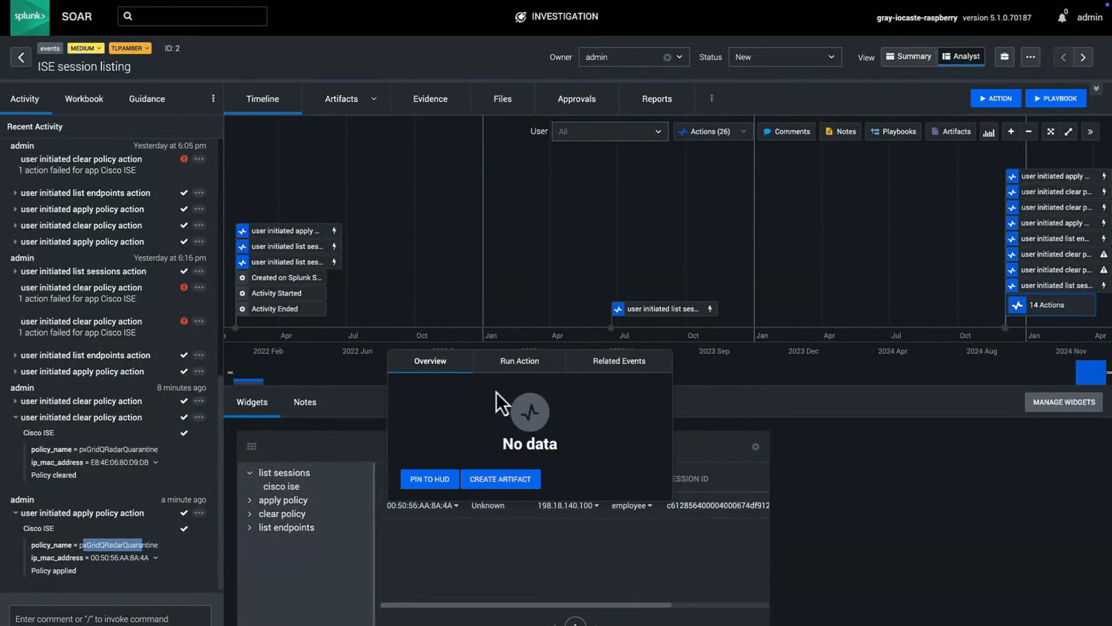
left_click(513, 374)
left_click(439, 421)
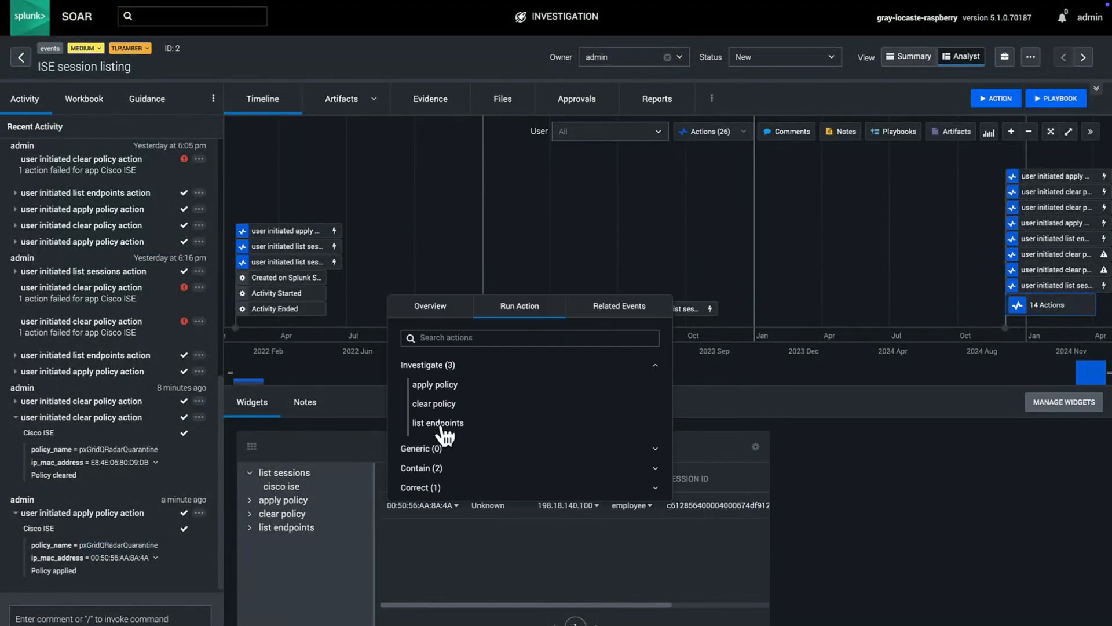
left_click(444, 405)
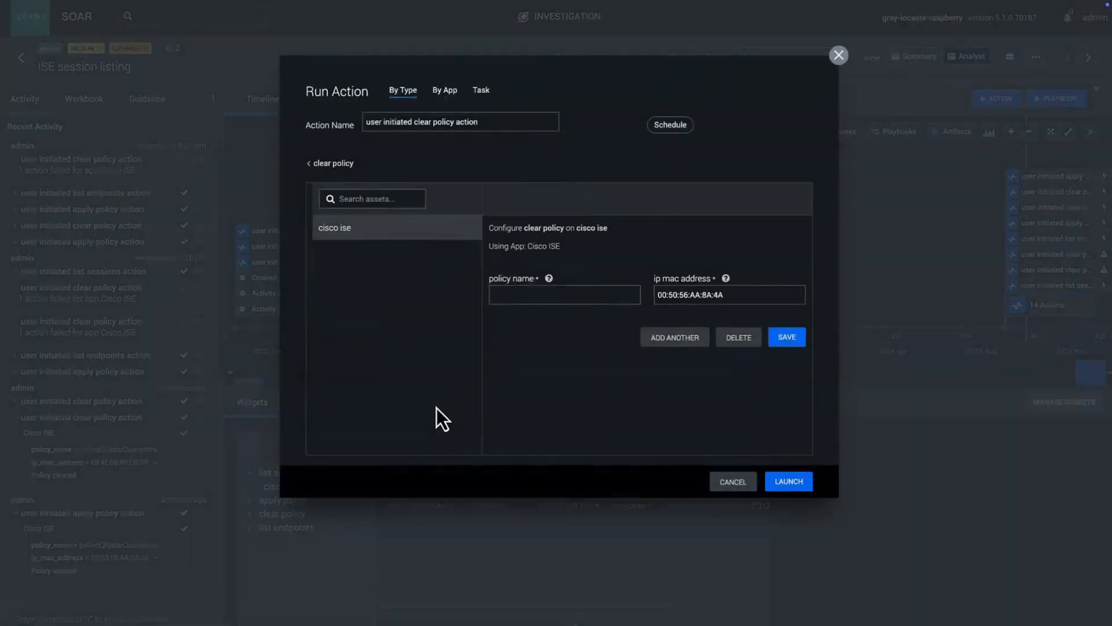
left_click(545, 297)
type("pxGridQRadarQuarantine")
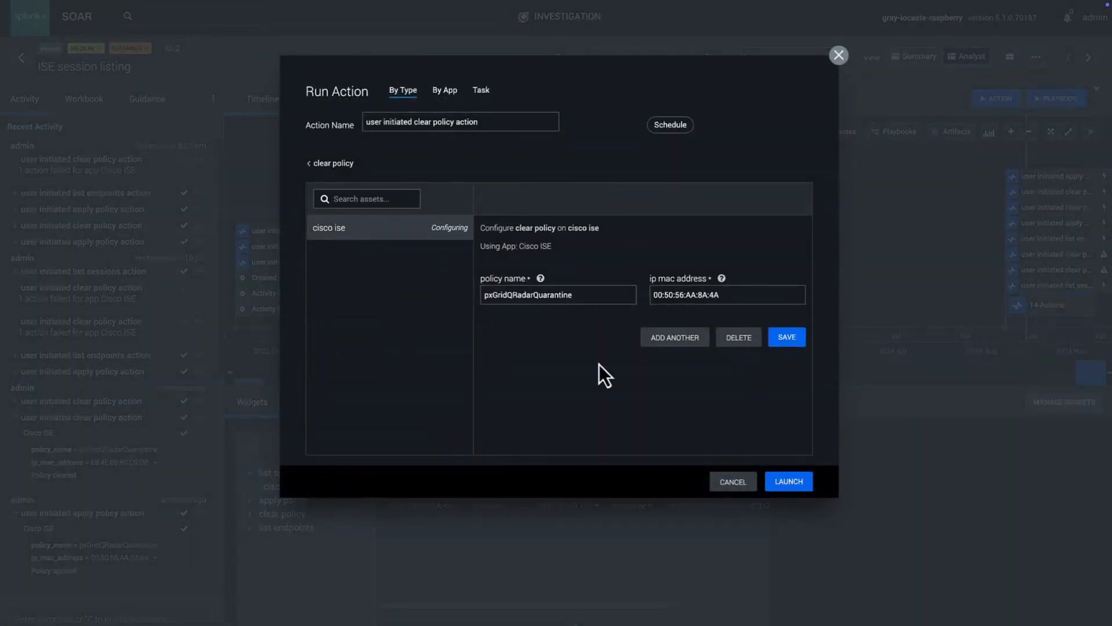
left_click(788, 484)
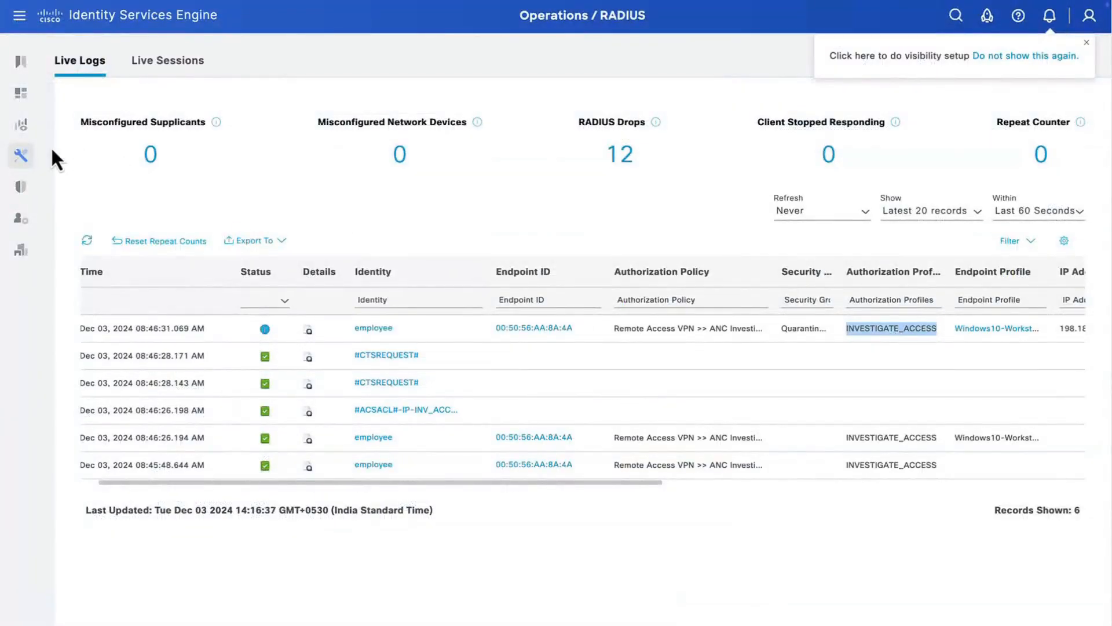
Step: Open Adaptive Network Control > Endpoint Assignment to confirm no policy remains assigned
mouse_move(51, 155)
left_click(239, 341)
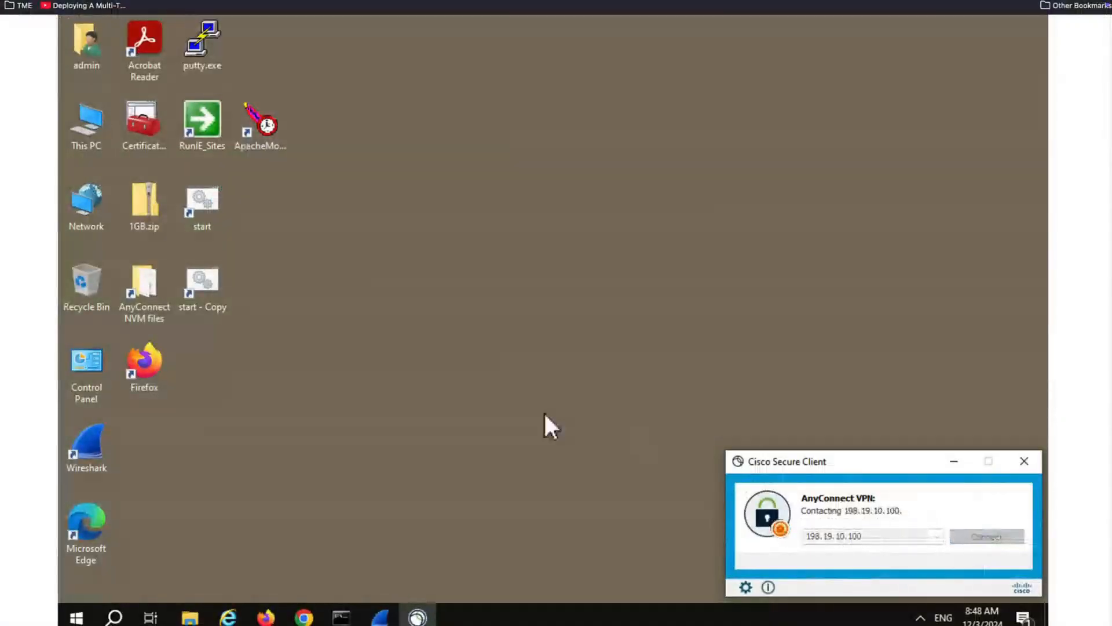
mouse_move(829, 503)
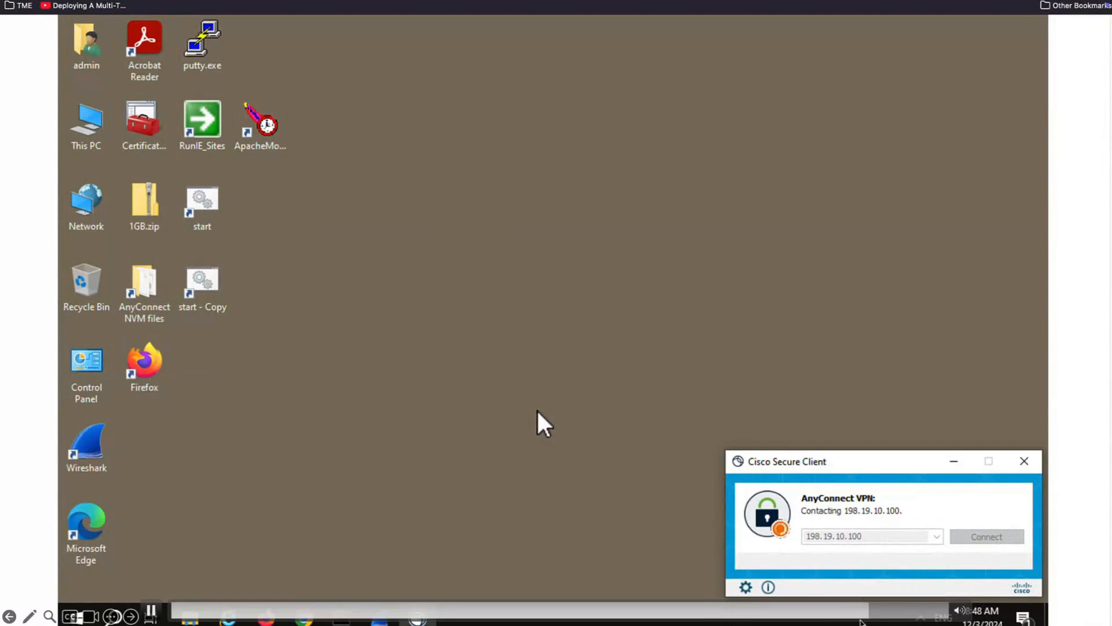